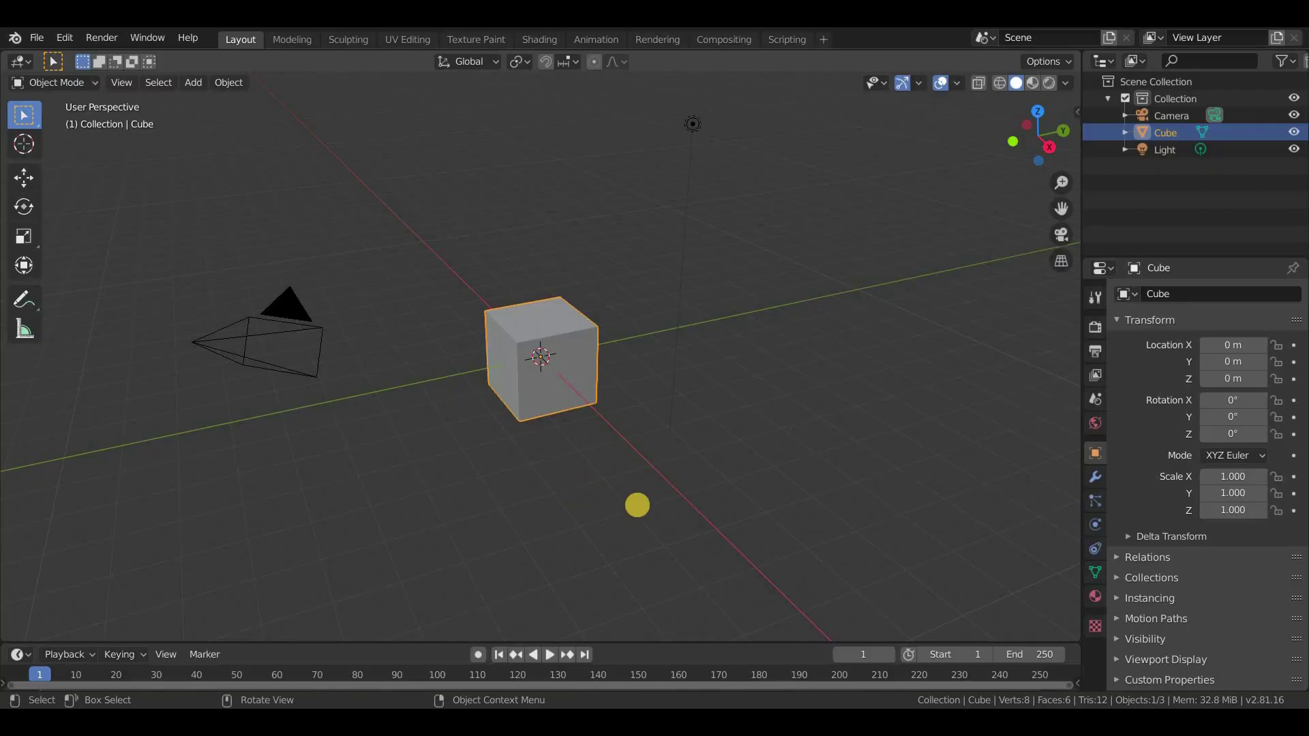
# Box-select the default cube, camera and light and delete all three
pyautogui.moveTo(137, 107); pyautogui.dragTo(891, 503)
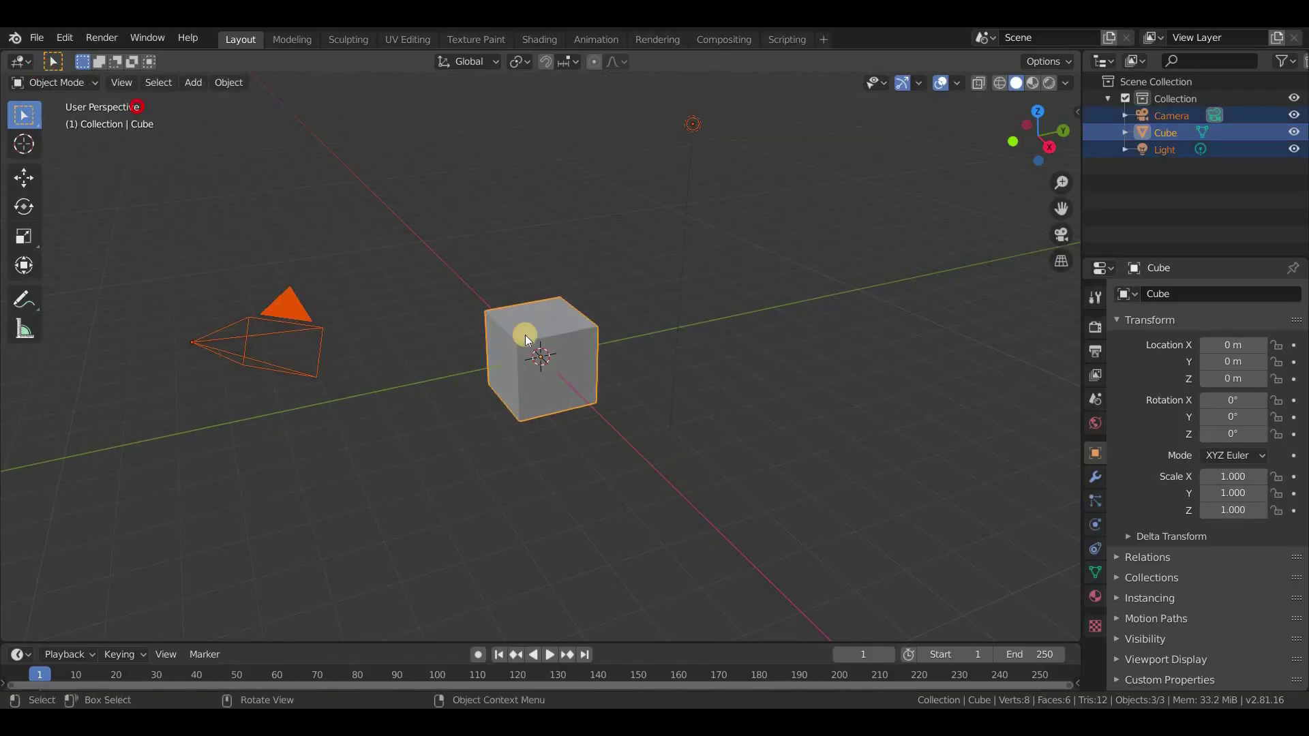
pyautogui.press('x')
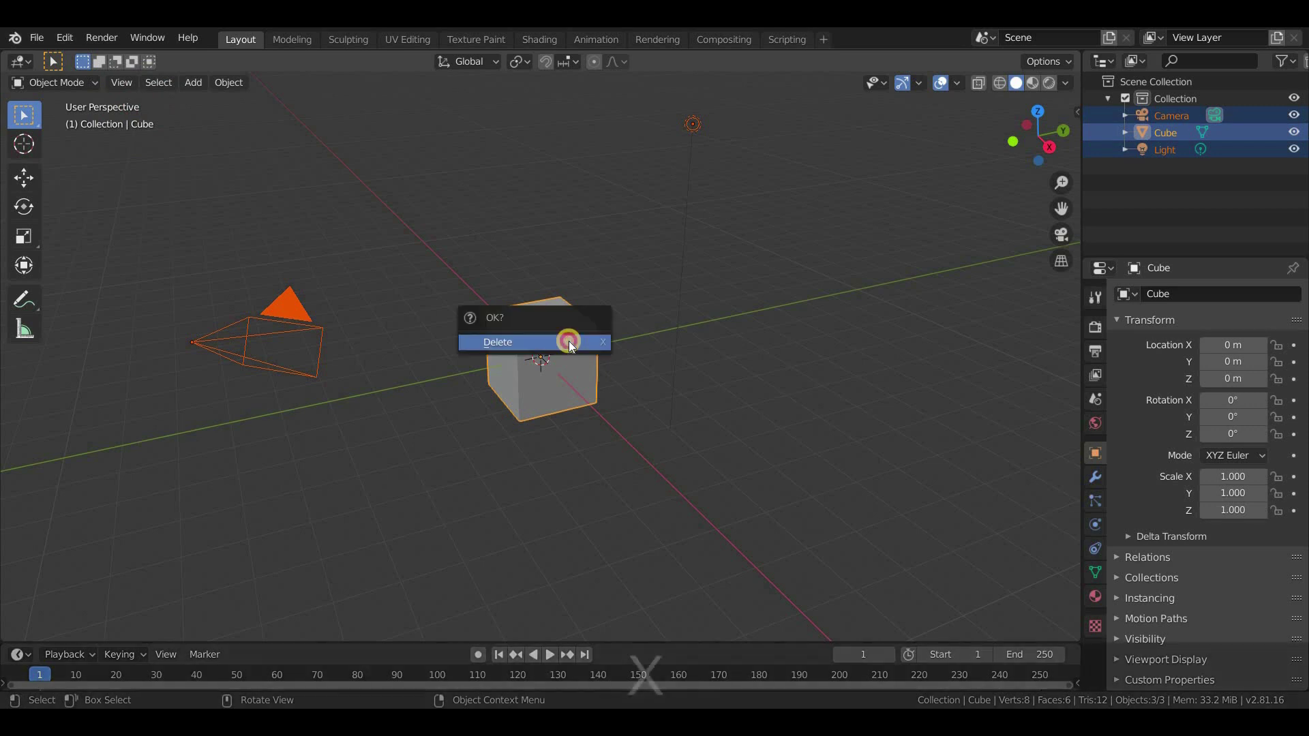
pyautogui.click(570, 344)
pyautogui.hotkey('shift', 'a')
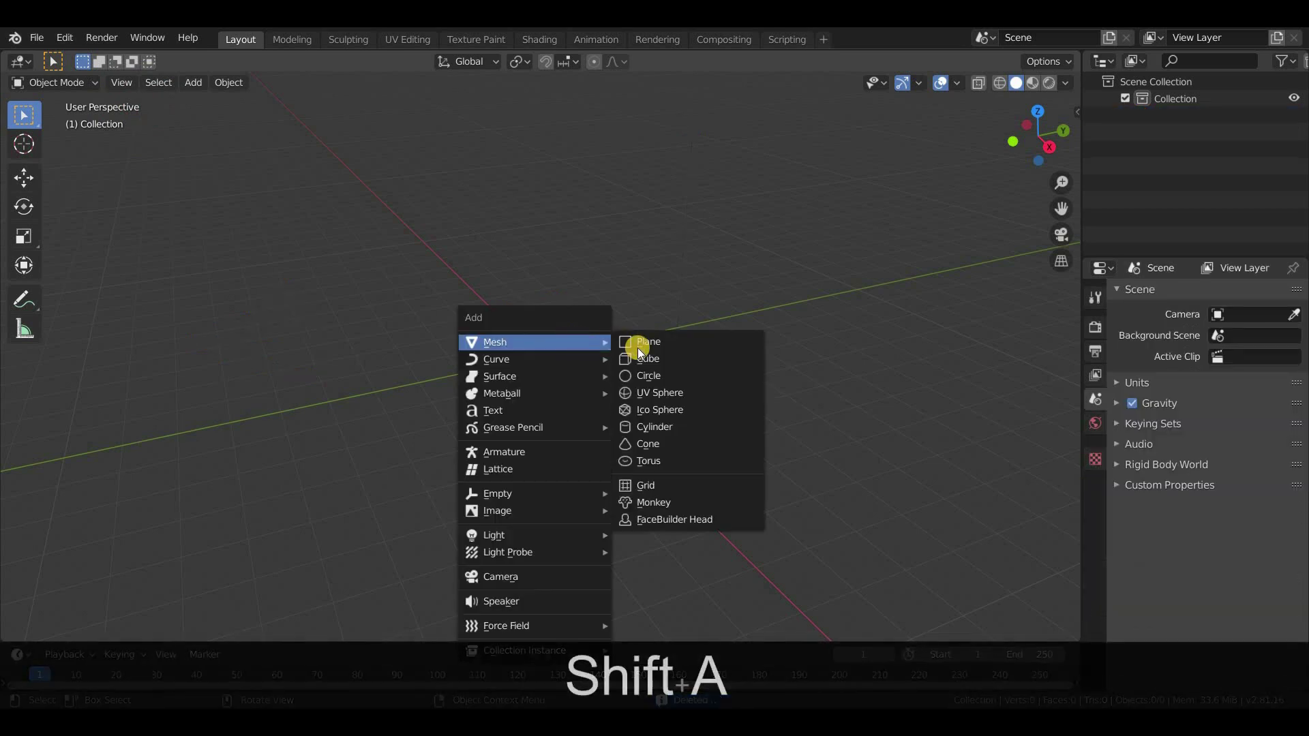
# Add a torus and a Bezier circle at the origin, viewed in wireframe
pyautogui.click(650, 461)
pyautogui.scroll(3, 674, 456)
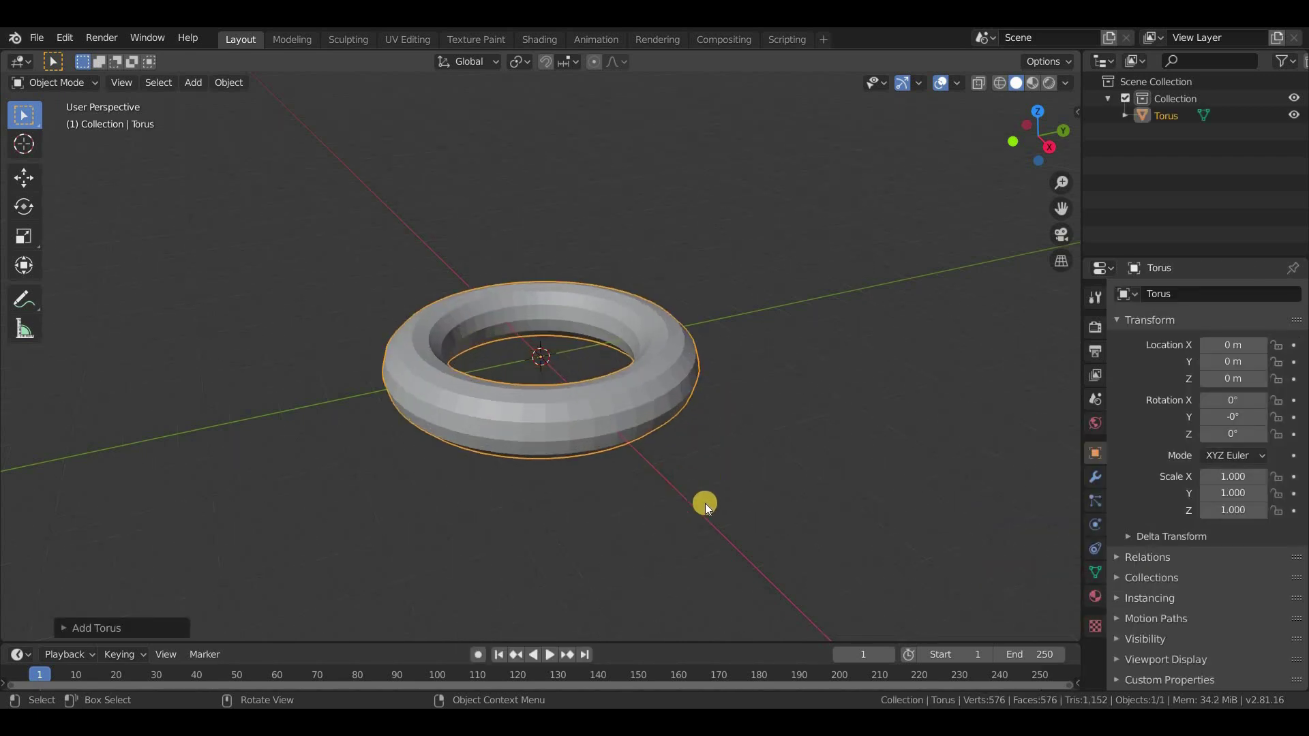
pyautogui.moveTo(704, 501); pyautogui.dragTo(774, 511, button='middle')
pyautogui.hotkey('shift', 'a')
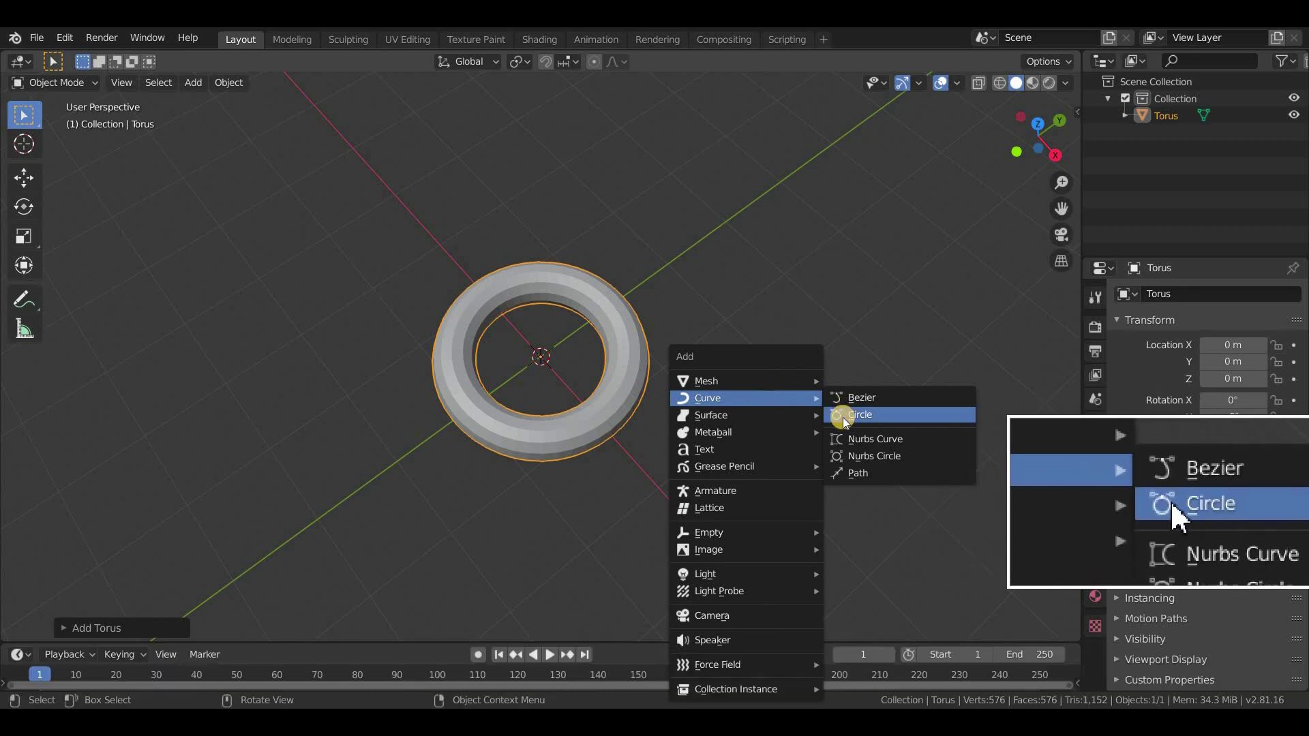
pyautogui.click(840, 416)
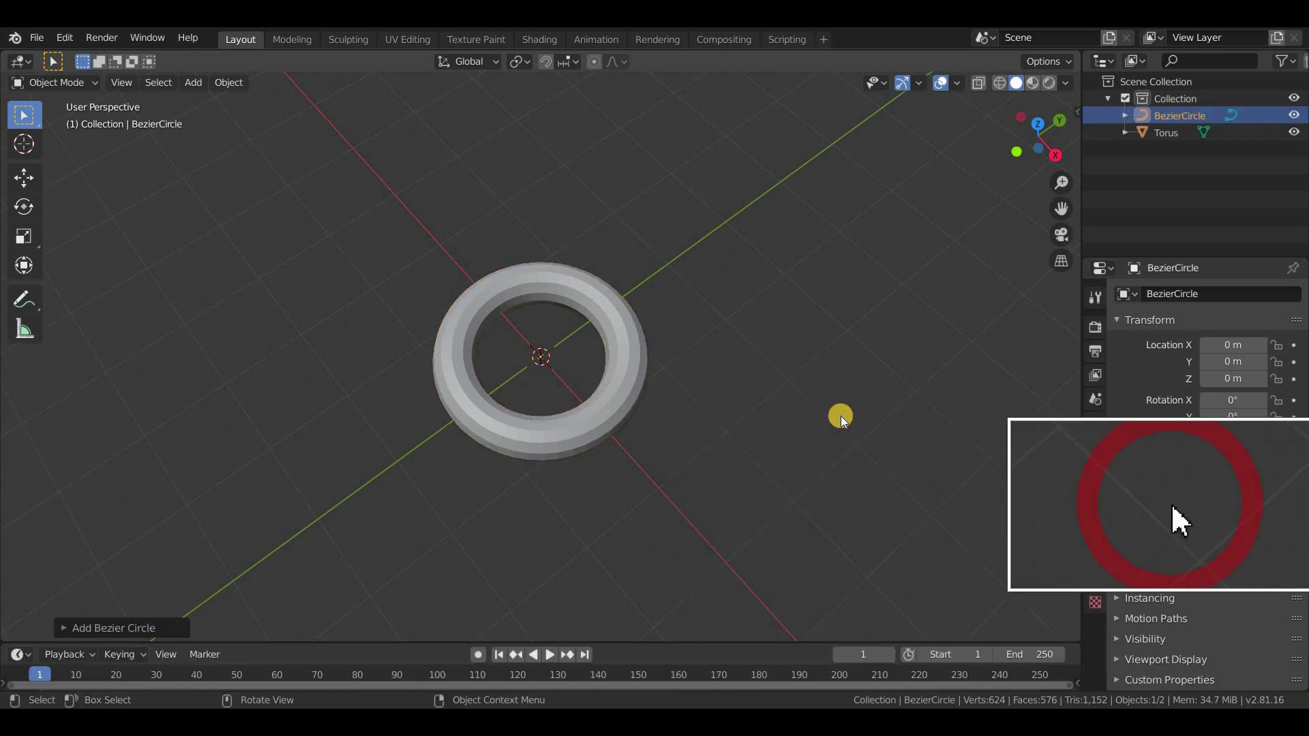
pyautogui.click(1000, 83)
pyautogui.scroll(4, 631, 488)
pyautogui.scroll(-3, 631, 488)
# Box-select the torus and circle and scale both by 4.5
pyautogui.hotkey('shift', 'b')
pyautogui.moveTo(710, 503); pyautogui.dragTo(551, 351)
pyautogui.scroll(-1, 739, 453)
pyautogui.press('s')
pyautogui.press('KP_4')
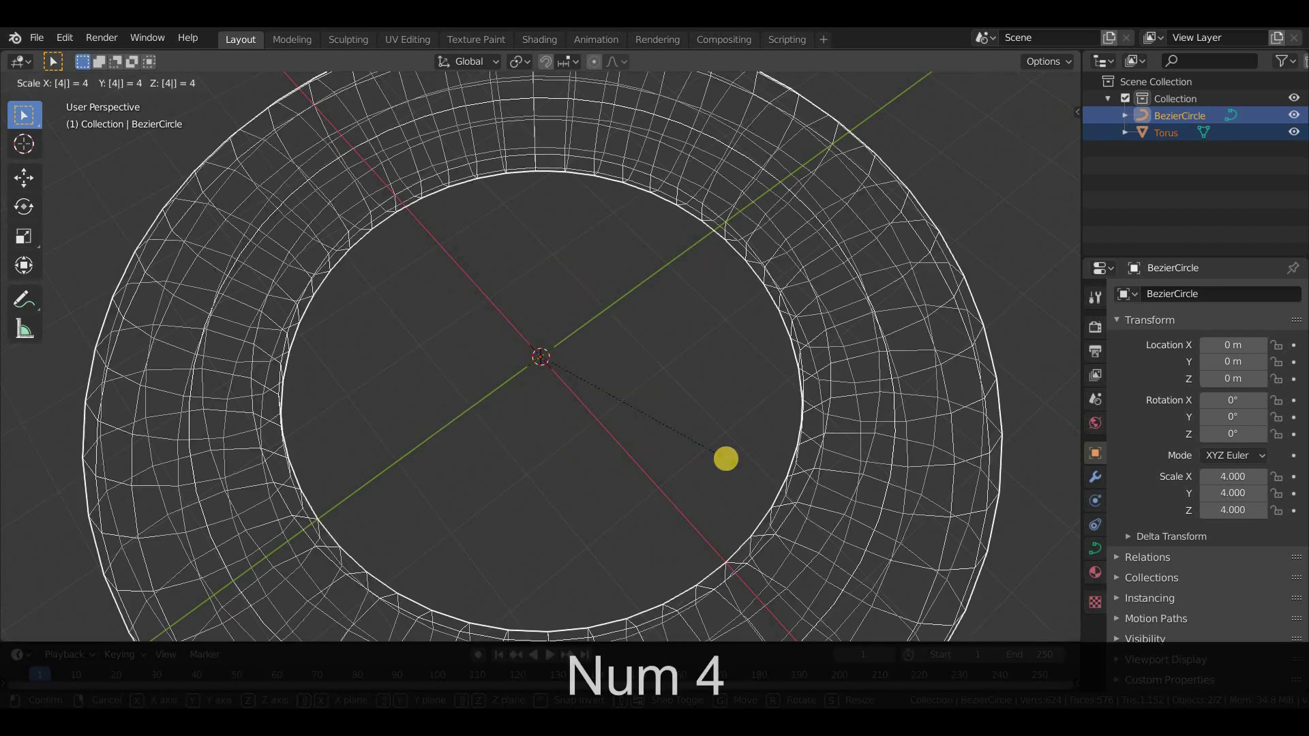
pyautogui.press('KP_5')
pyautogui.press('Return')
pyautogui.scroll(-3, 715, 470)
# Return to solid shading and reselect the torus
pyautogui.moveTo(720, 529); pyautogui.dragTo(902, 492, button='middle')
pyautogui.click(968, 300)
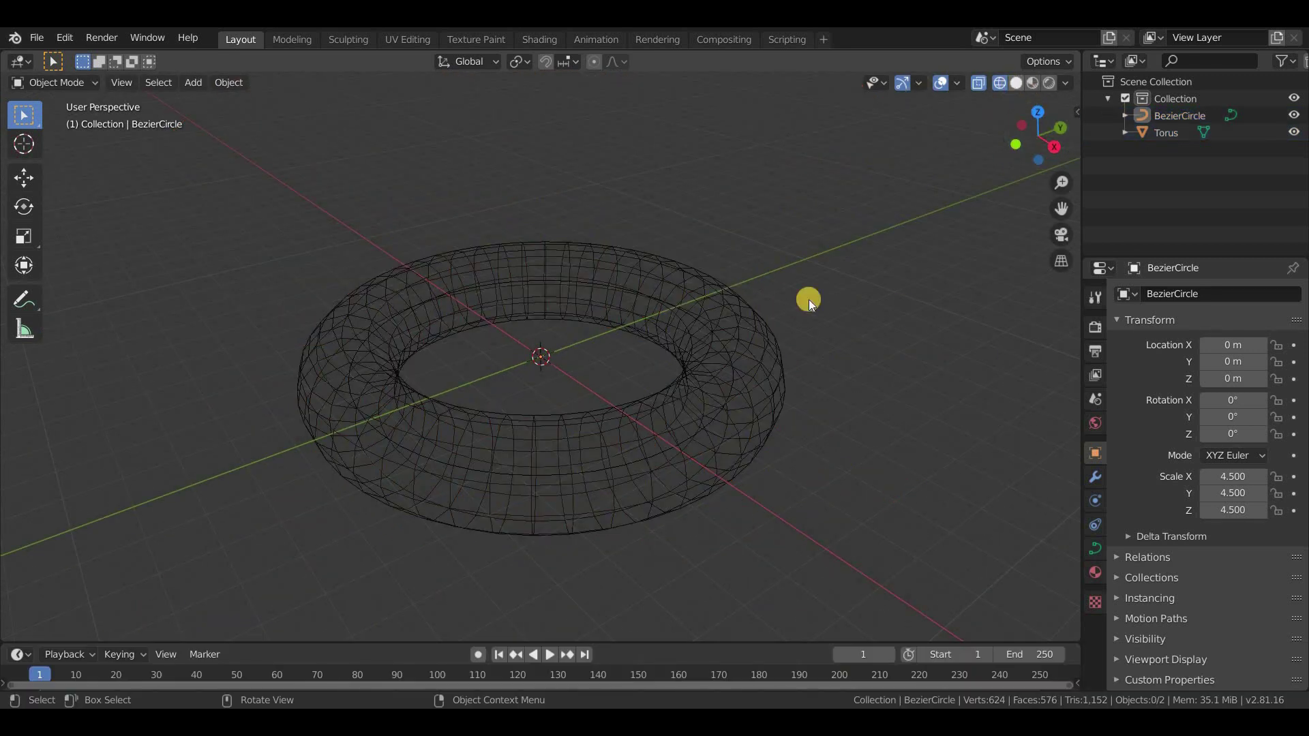
pyautogui.hotkey('shift', 'z')
pyautogui.moveTo(806, 459); pyautogui.dragTo(646, 418, button='middle')
pyautogui.scroll(5, 576, 476)
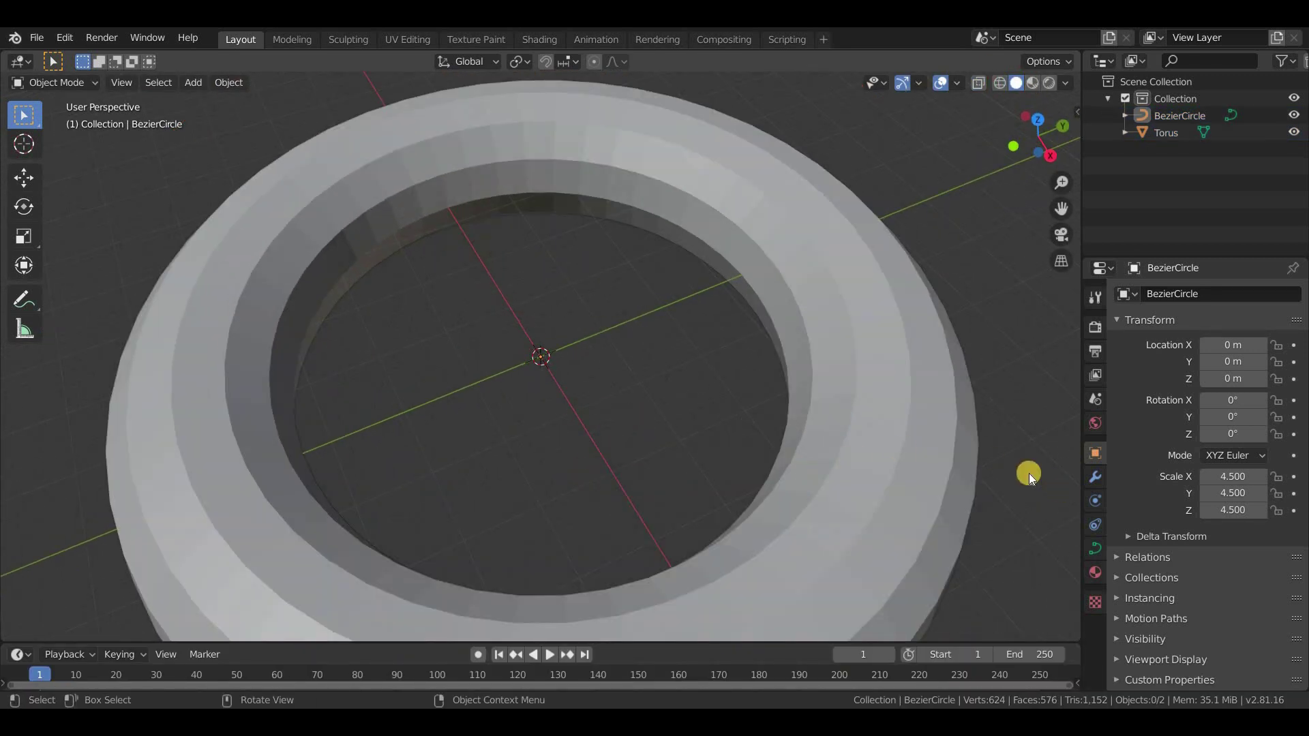
pyautogui.scroll(-5, 1029, 477)
pyautogui.click(753, 372)
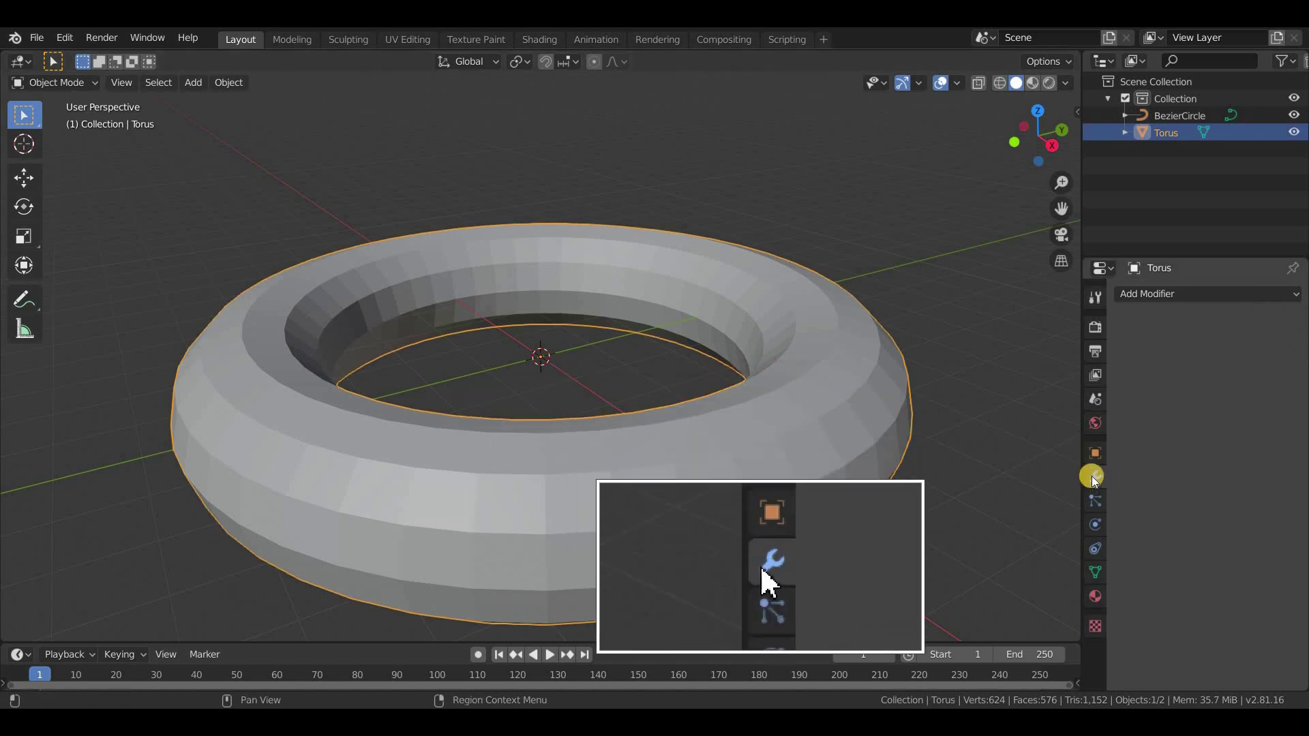
# Add a Decimate modifier to the torus at ratio about 0.23, then hide the torus
pyautogui.click(1140, 300)
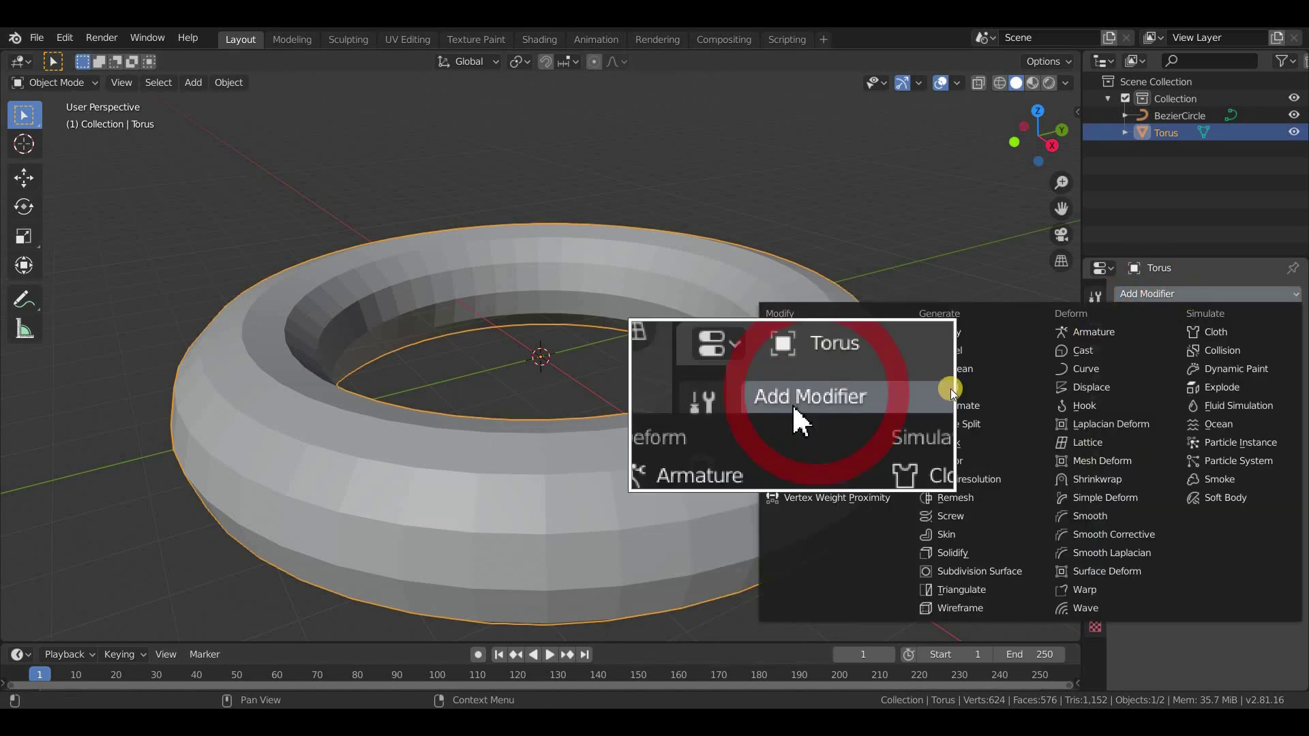
pyautogui.click(952, 408)
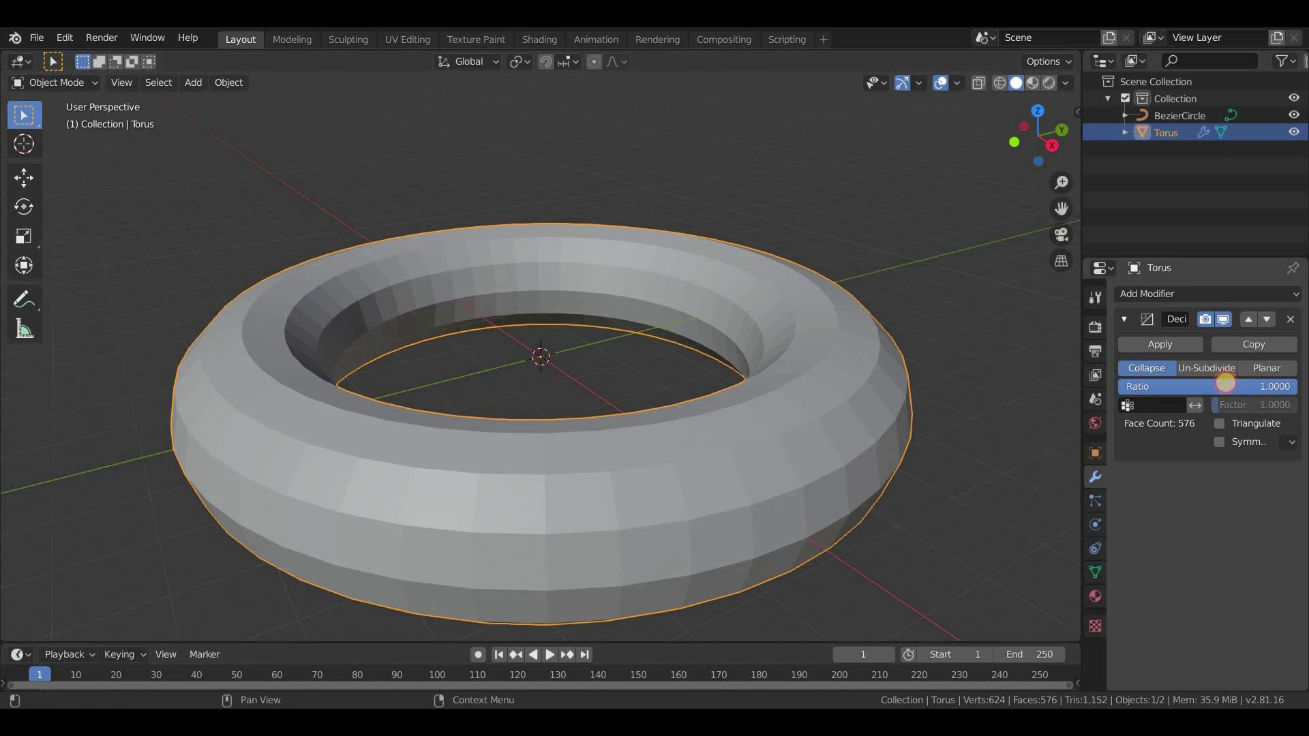
pyautogui.moveTo(1197, 387); pyautogui.dragTo(1089, 402)
pyautogui.moveTo(861, 471)
pyautogui.mouseDown(button='middle')
pyautogui.moveTo(836, 476)
pyautogui.moveTo(686, 414)
pyautogui.moveTo(701, 374)
pyautogui.moveTo(737, 484)
pyautogui.moveTo(710, 514)
pyautogui.mouseUp(button='middle')
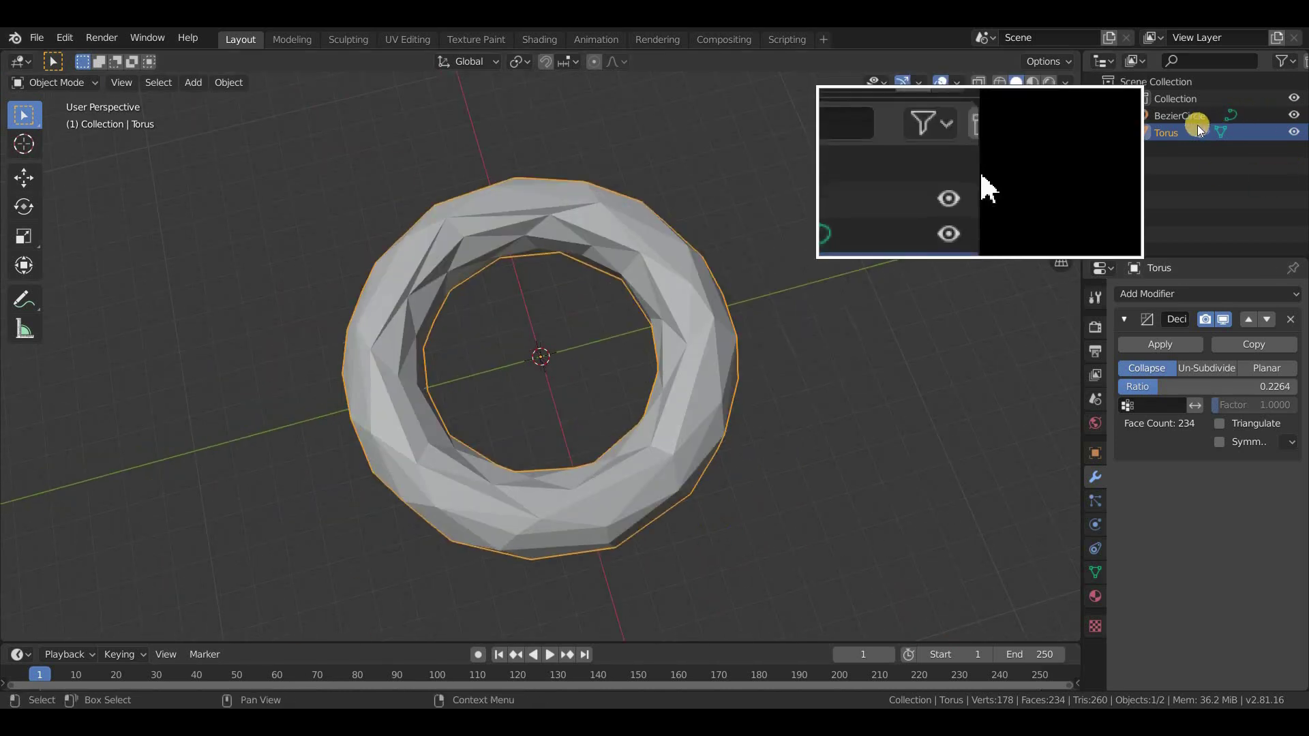
pyautogui.click(1294, 132)
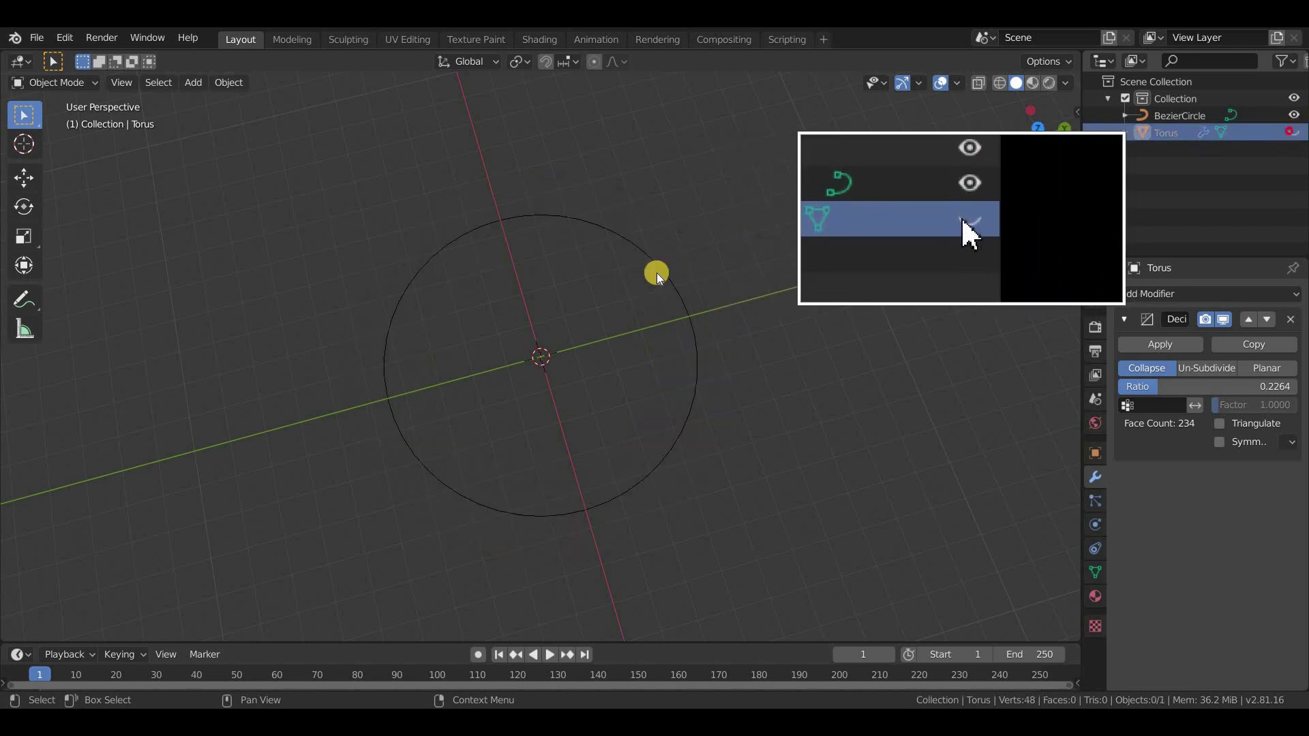
# Add a camera at the origin
pyautogui.moveTo(640, 387)
pyautogui.mouseDown(button='middle')
pyautogui.moveTo(637, 360)
pyautogui.moveTo(528, 450)
pyautogui.mouseUp(button='middle')
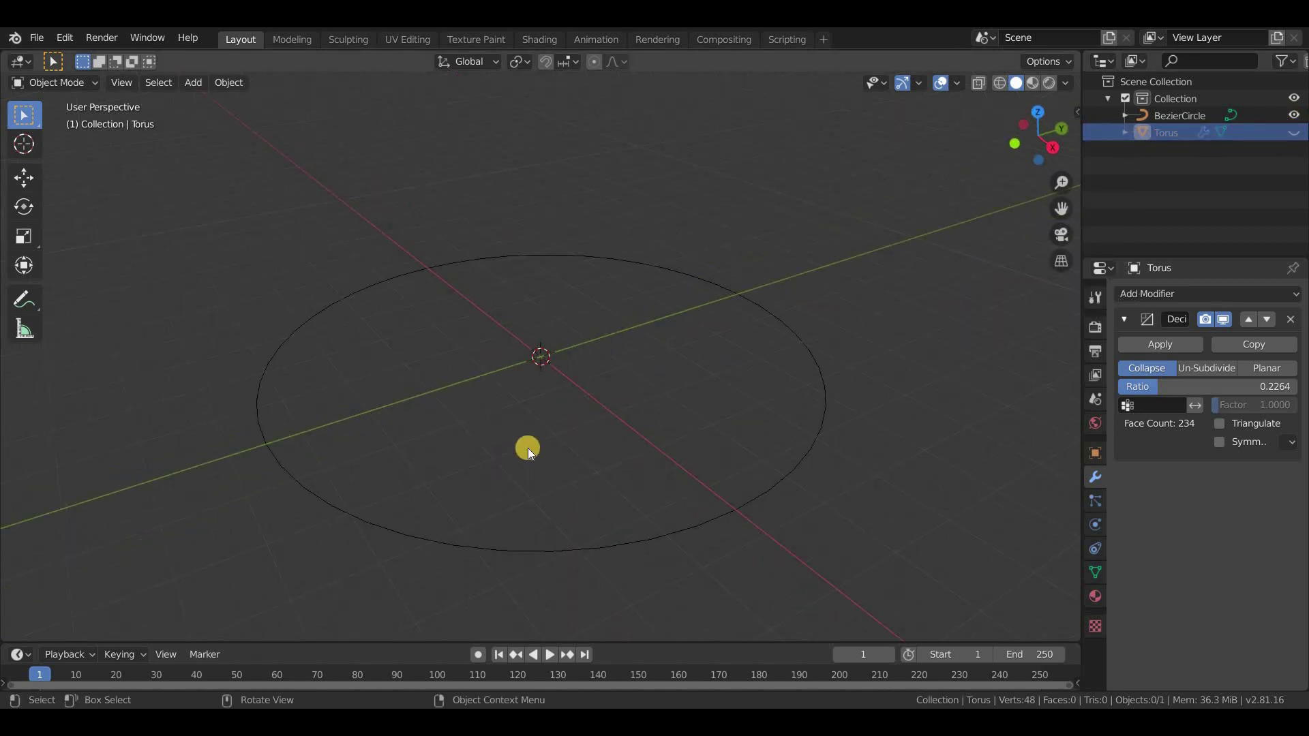
pyautogui.hotkey('shift', 'a')
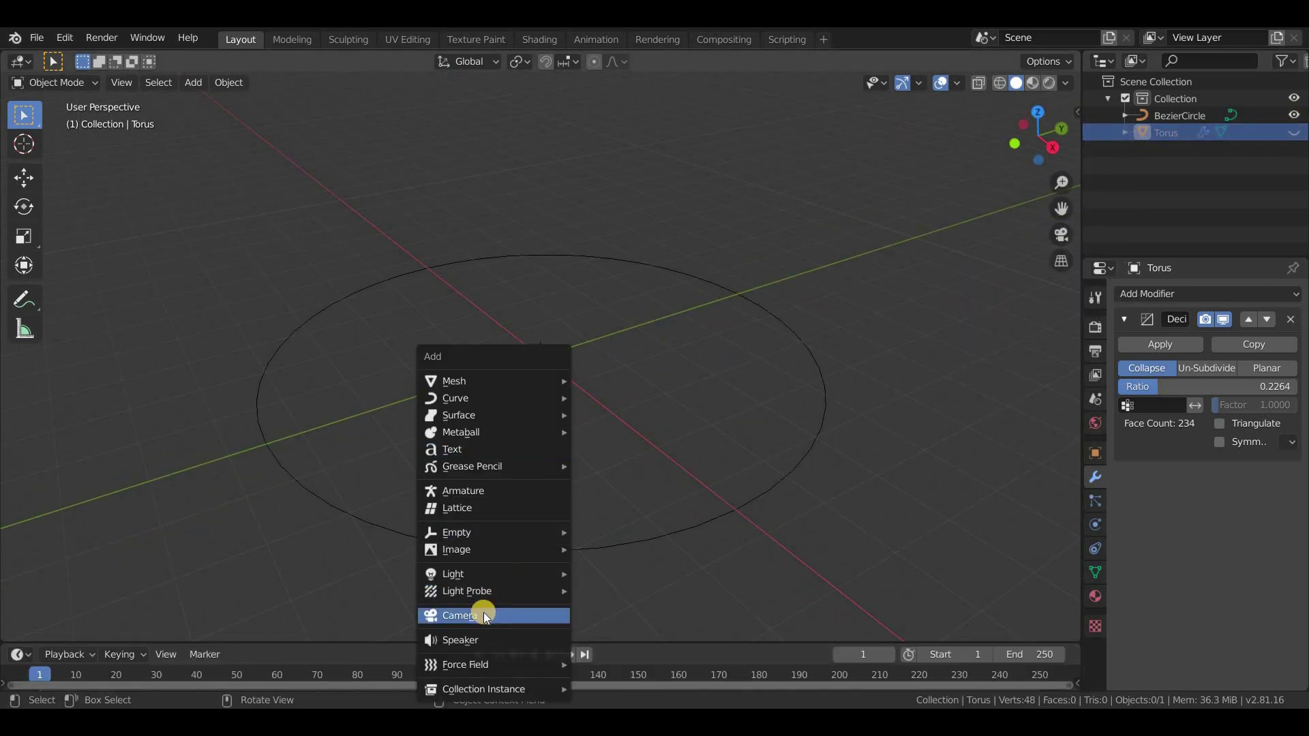
pyautogui.click(486, 617)
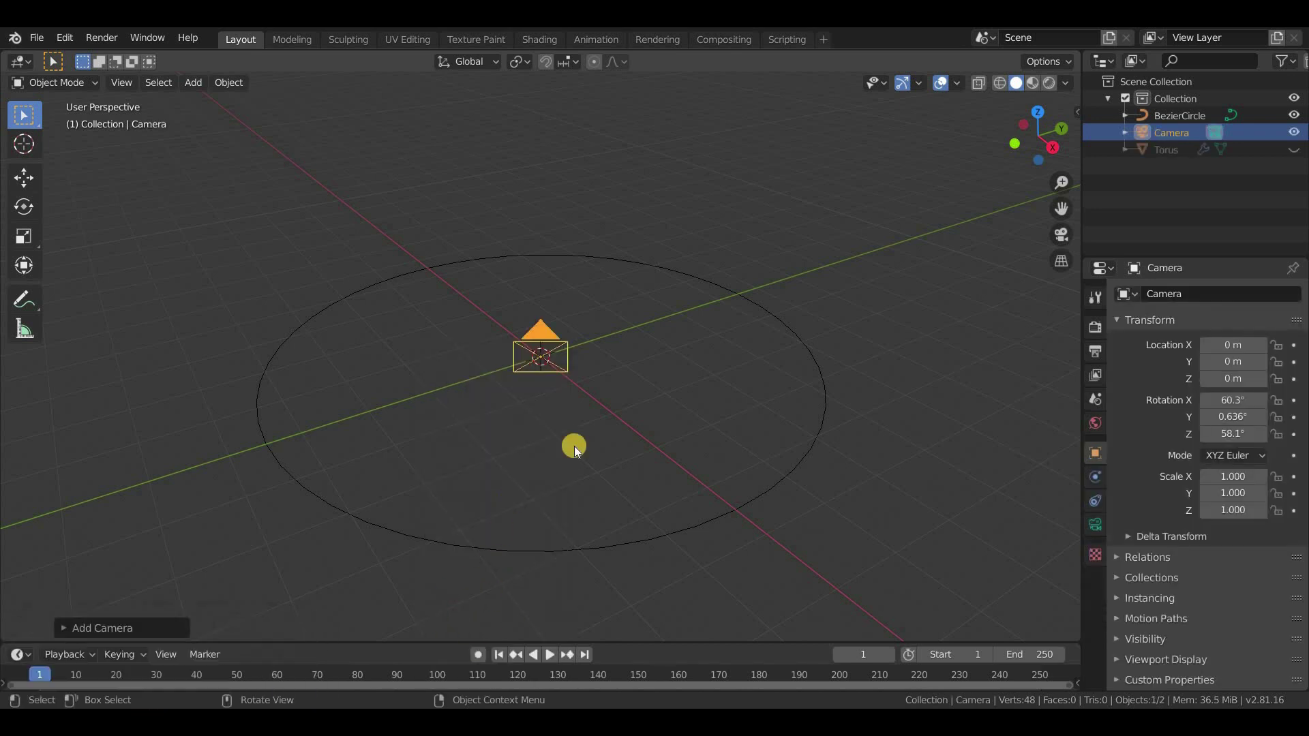
pyautogui.scroll(2, 552, 383)
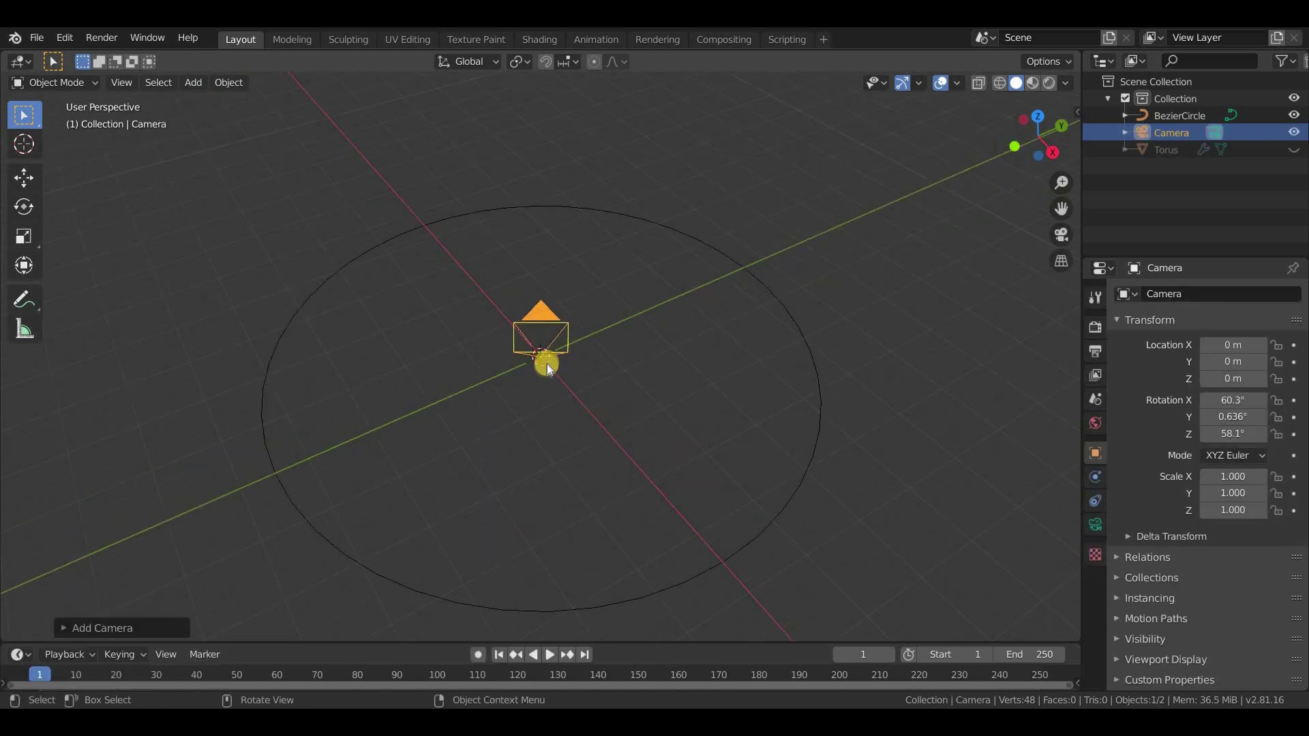
# Give the camera a Follow Path constraint on BezierCircle with Follow Curve and forward axis -X
pyautogui.click(1094, 501)
pyautogui.click(1193, 295)
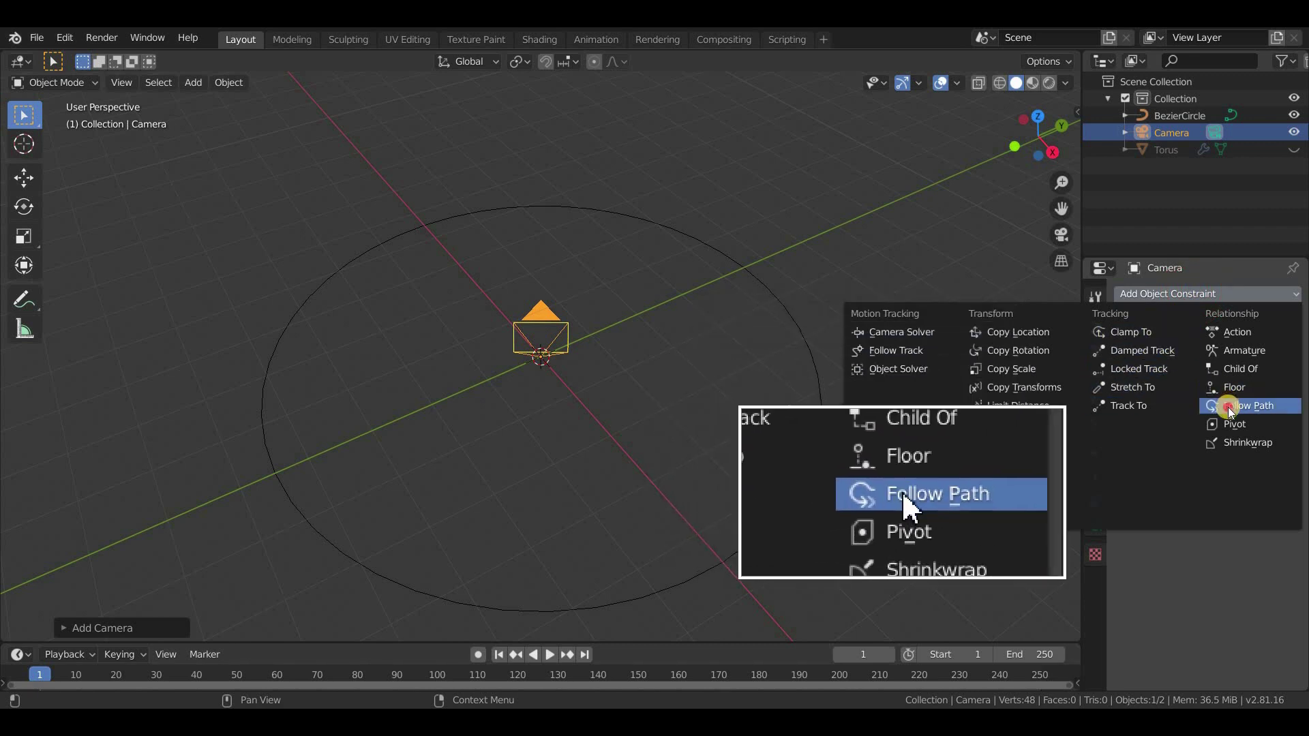
pyautogui.click(1197, 398)
pyautogui.click(1183, 351)
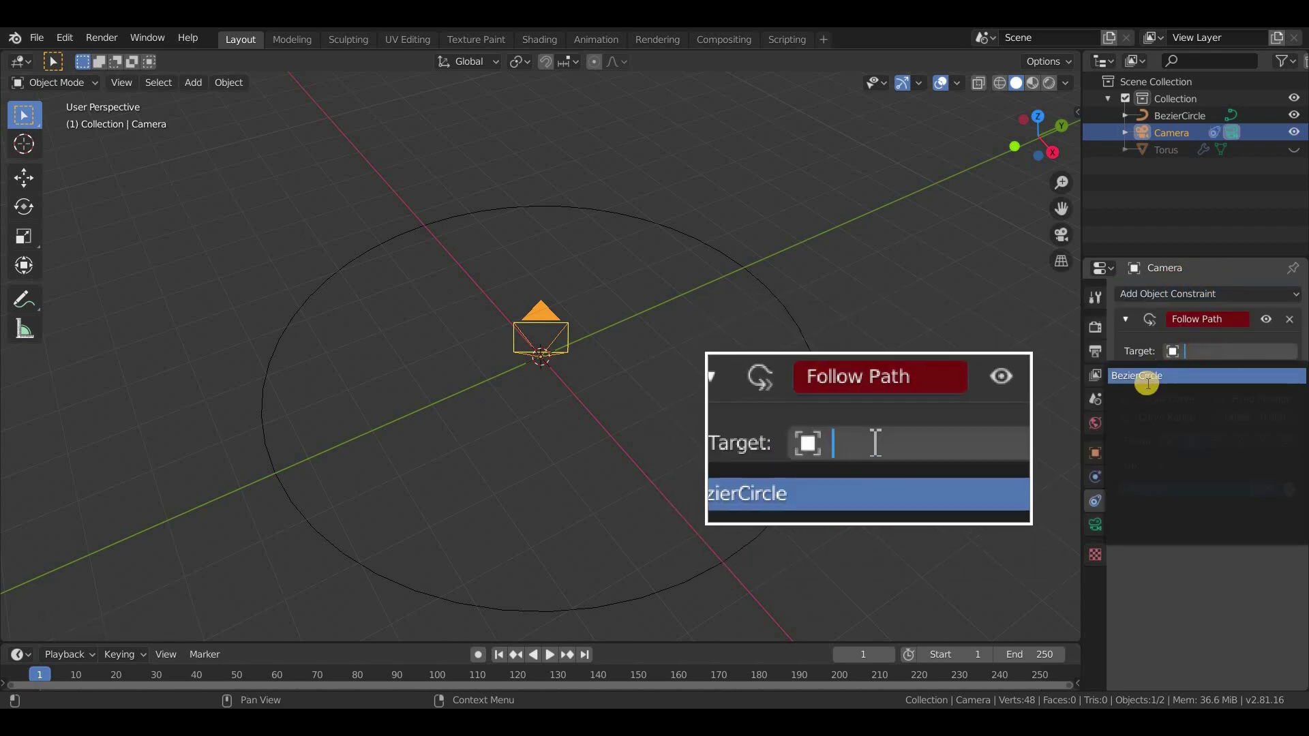
pyautogui.click(1143, 376)
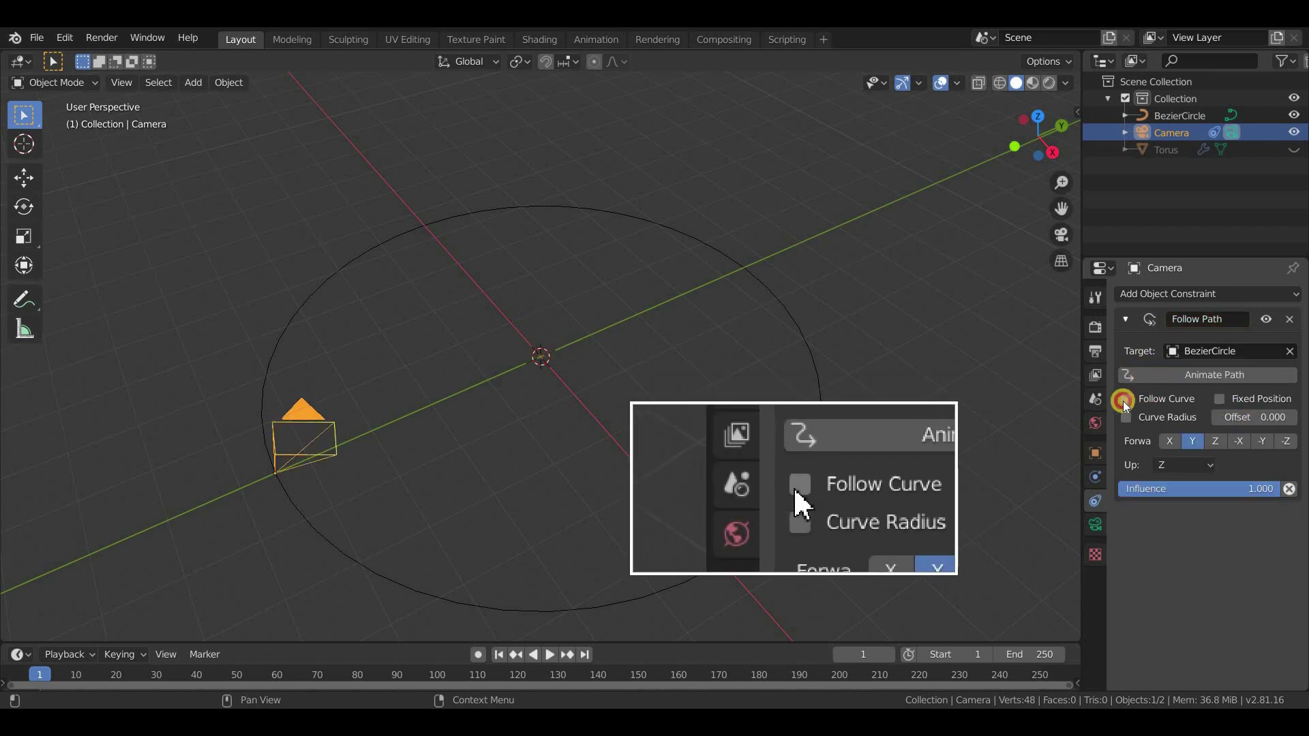
pyautogui.click(1125, 401)
pyautogui.click(1239, 441)
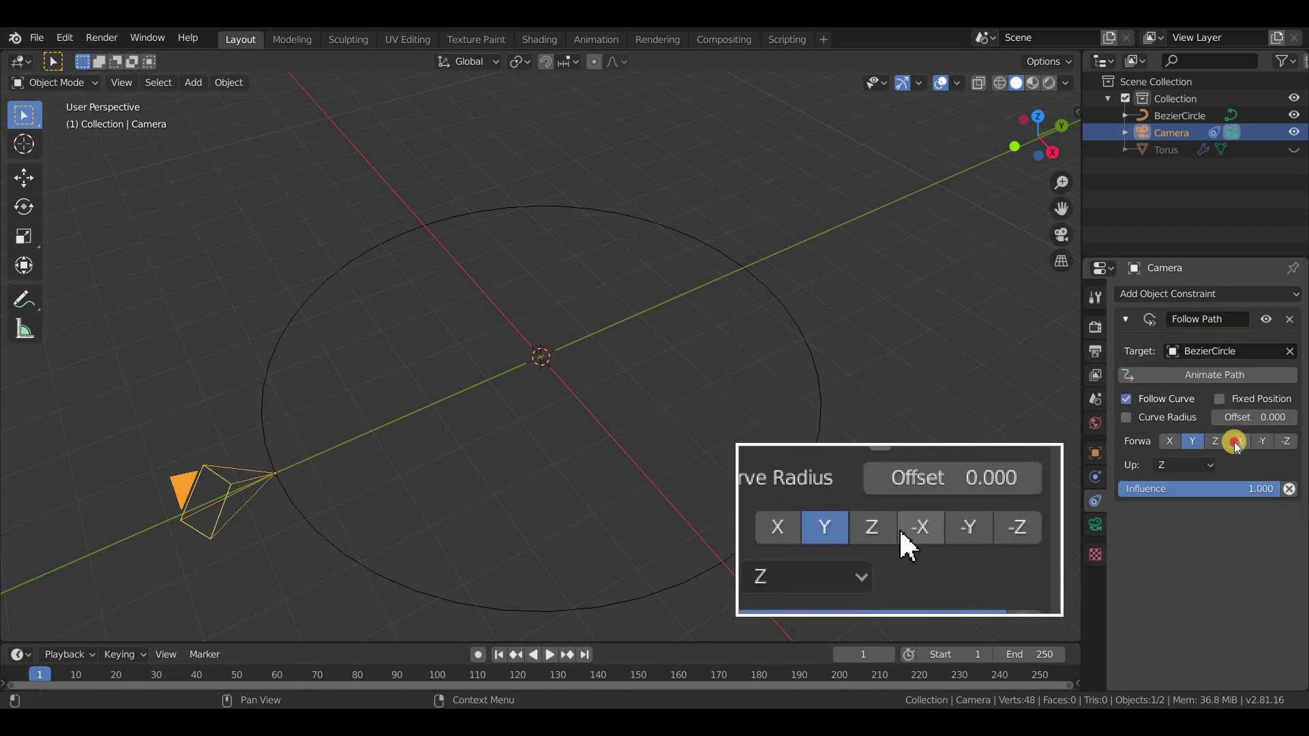
pyautogui.moveTo(270, 439)
pyautogui.mouseDown(button='middle')
pyautogui.moveTo(736, 407)
pyautogui.moveTo(661, 497)
pyautogui.moveTo(992, 501)
pyautogui.mouseUp(button='middle')
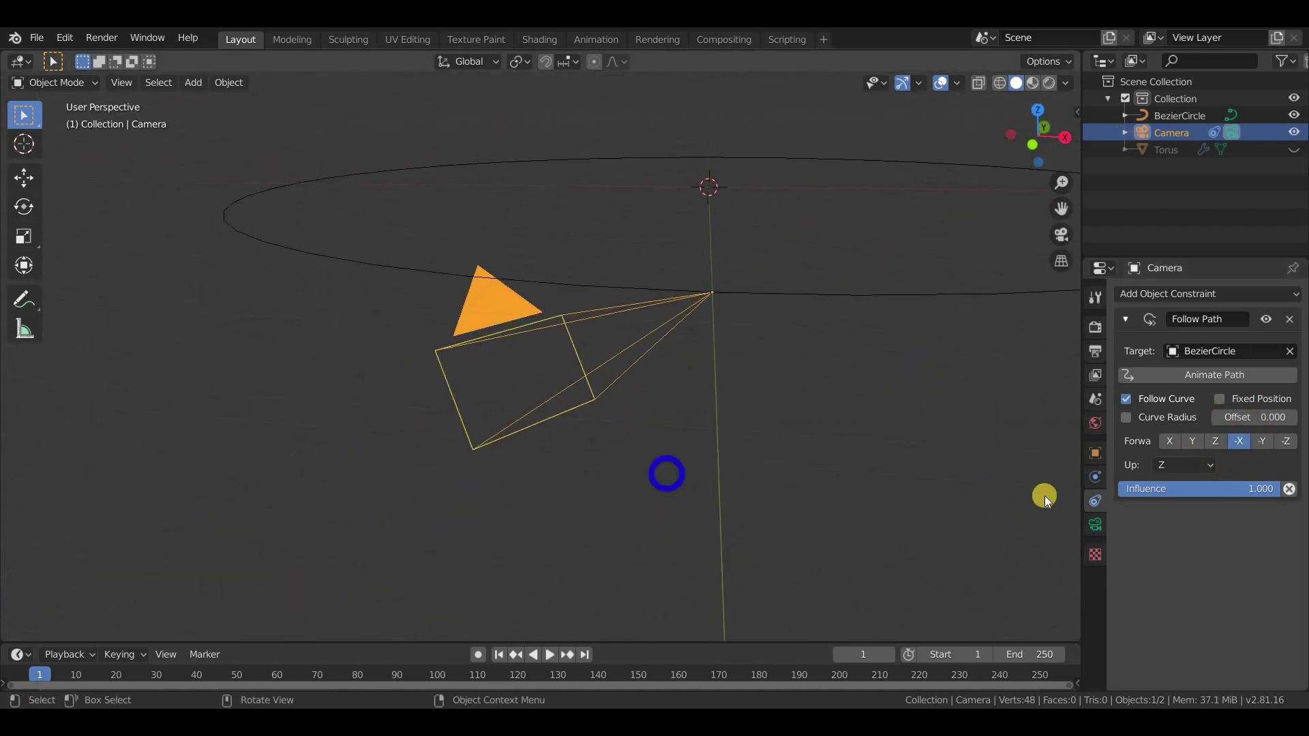
# Set the camera's rotation to 90° on X and 80° on Z
pyautogui.click(1096, 453)
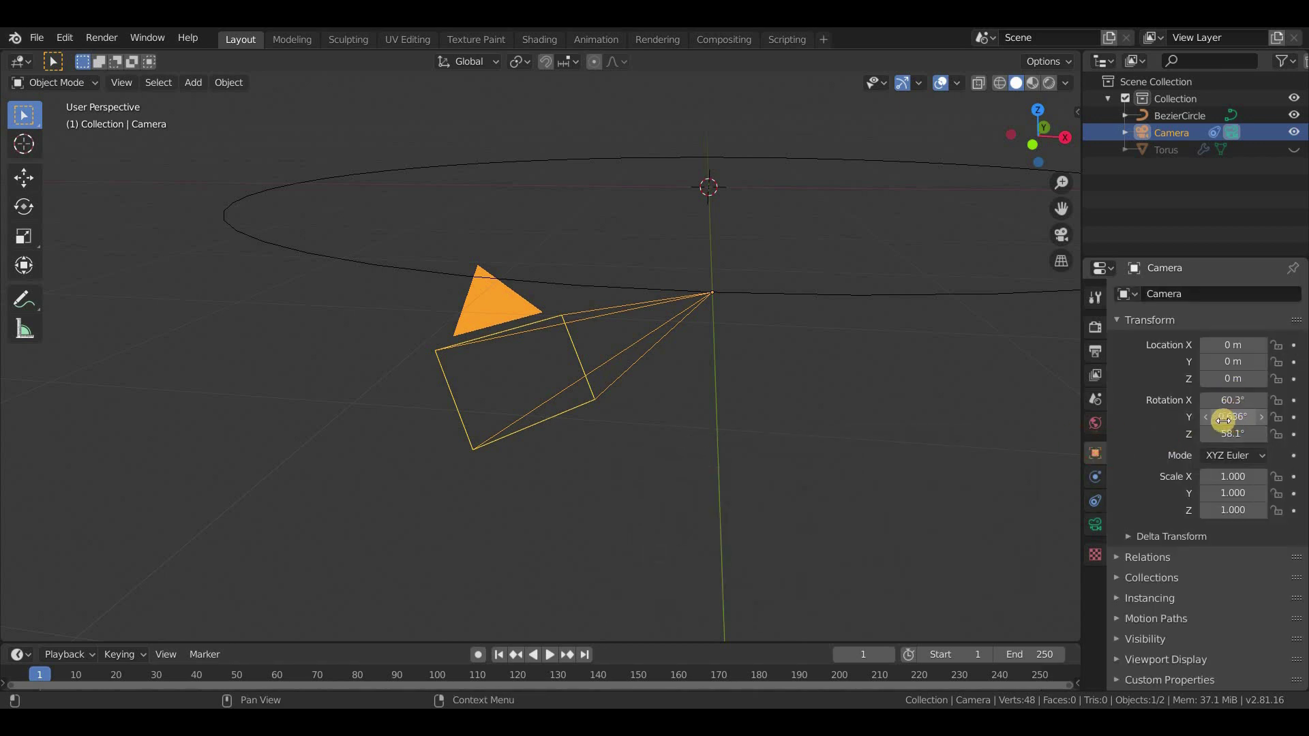
pyautogui.click(1227, 417)
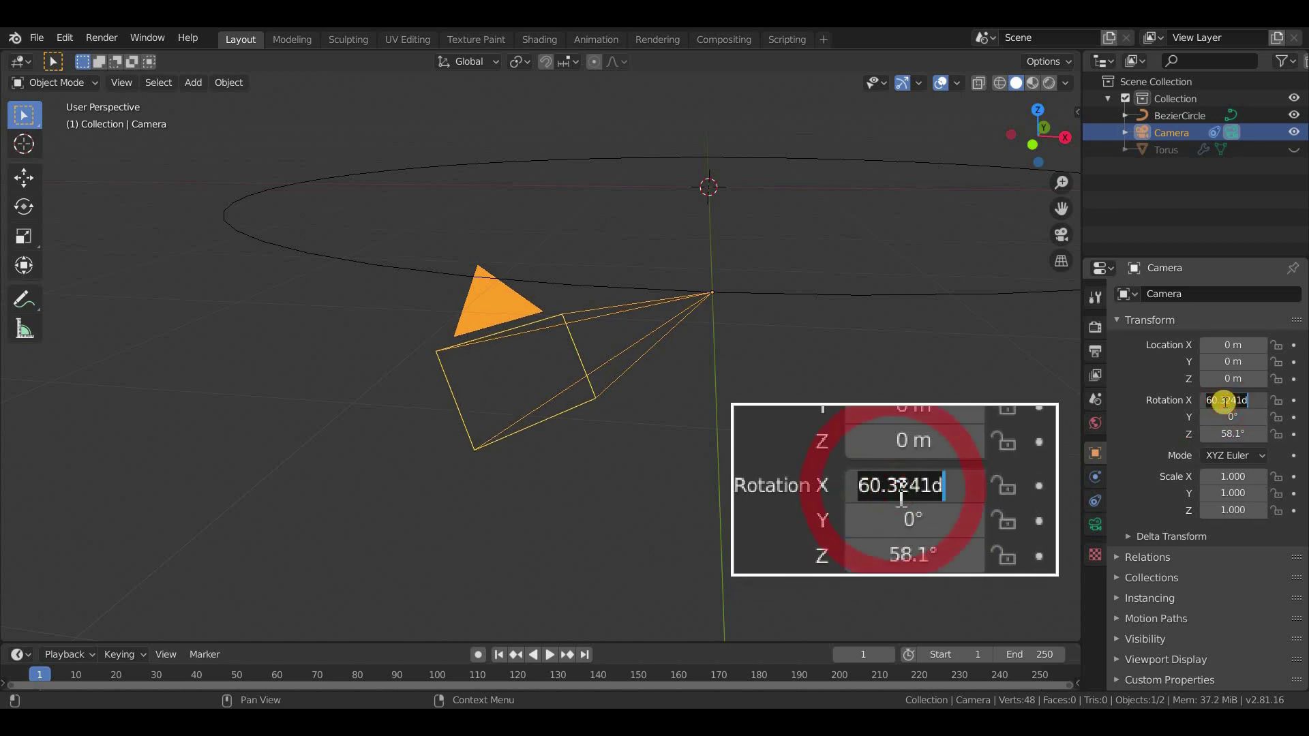
pyautogui.press('Return')
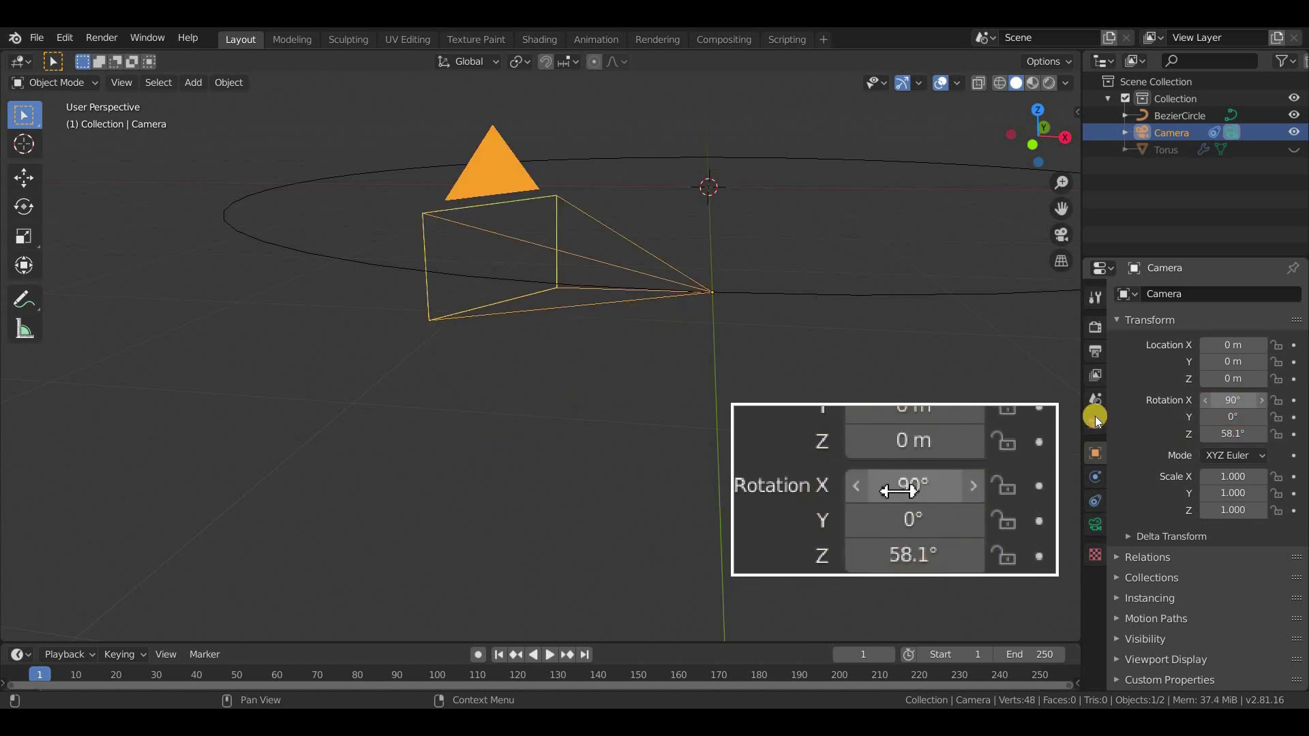
pyautogui.moveTo(1009, 453); pyautogui.dragTo(1011, 450, button='middle')
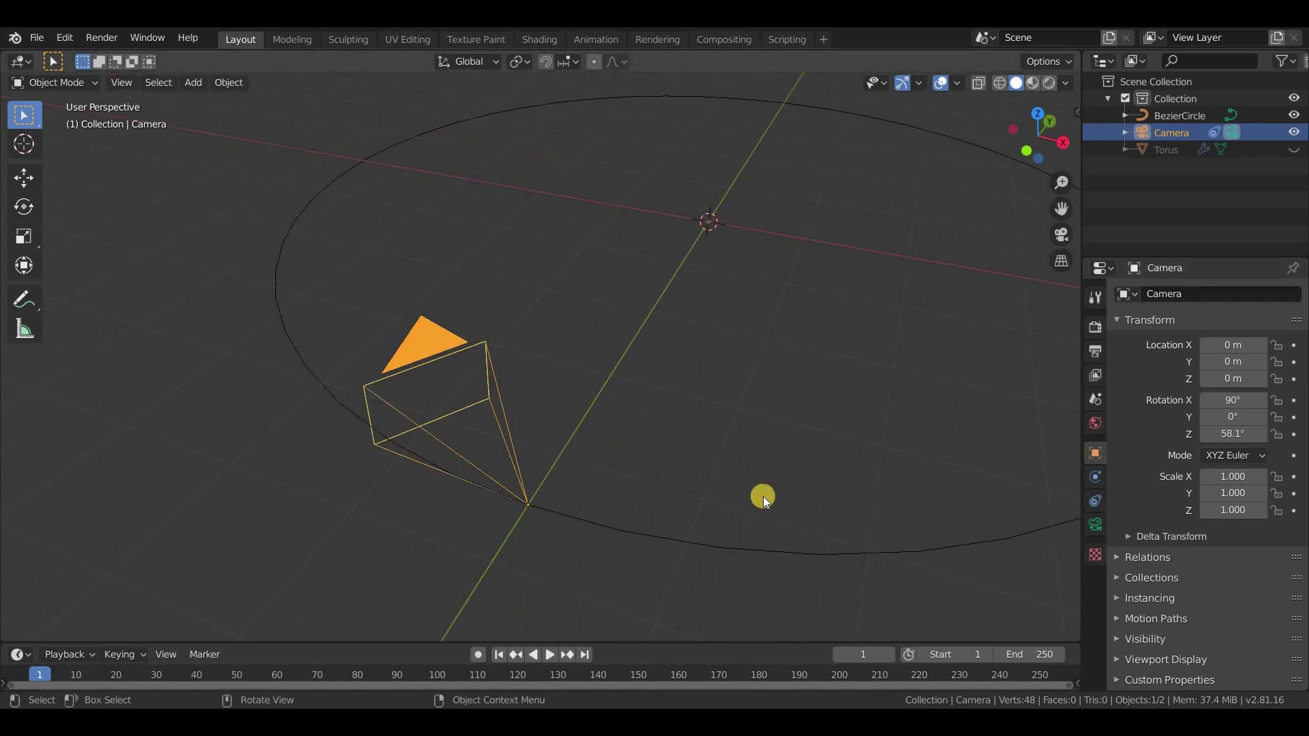
pyautogui.moveTo(763, 494); pyautogui.dragTo(769, 491, button='middle')
pyautogui.moveTo(1219, 435)
pyautogui.mouseDown()
pyautogui.moveTo(7, 431)
pyautogui.moveTo(55, 435)
pyautogui.mouseUp()
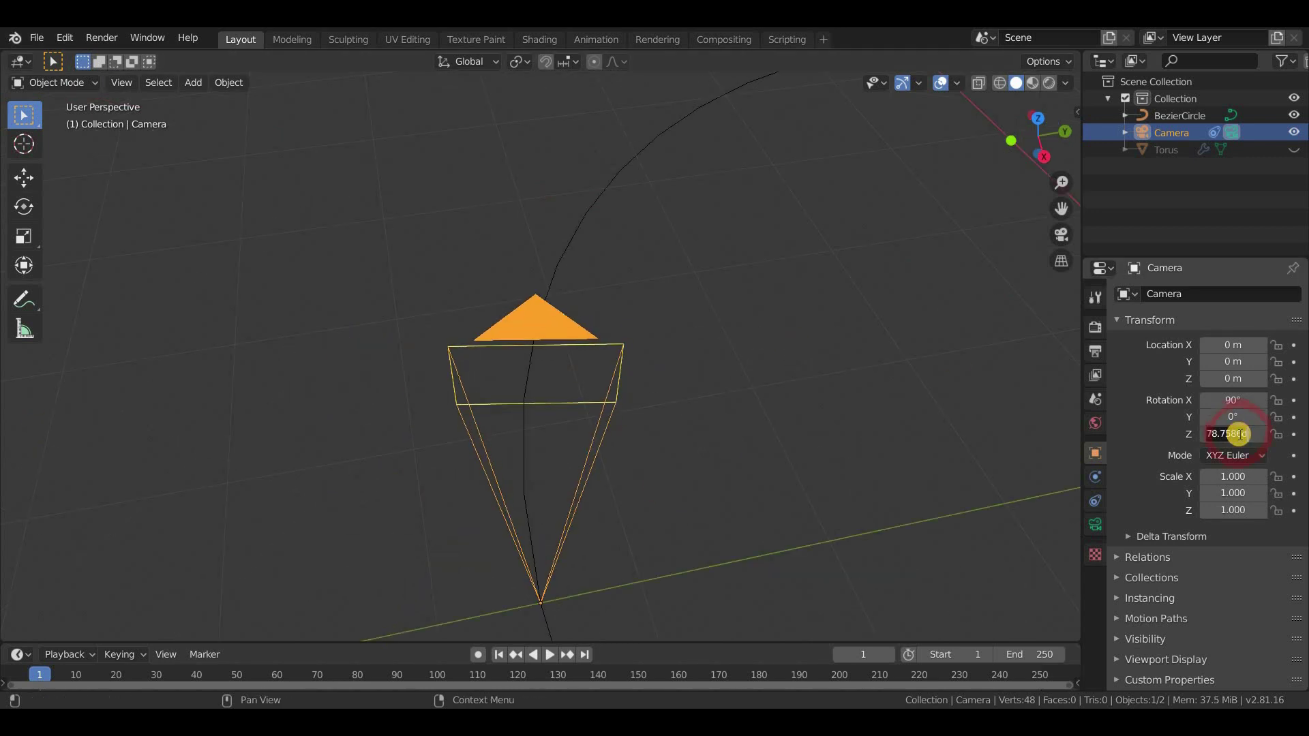
pyautogui.press('Return')
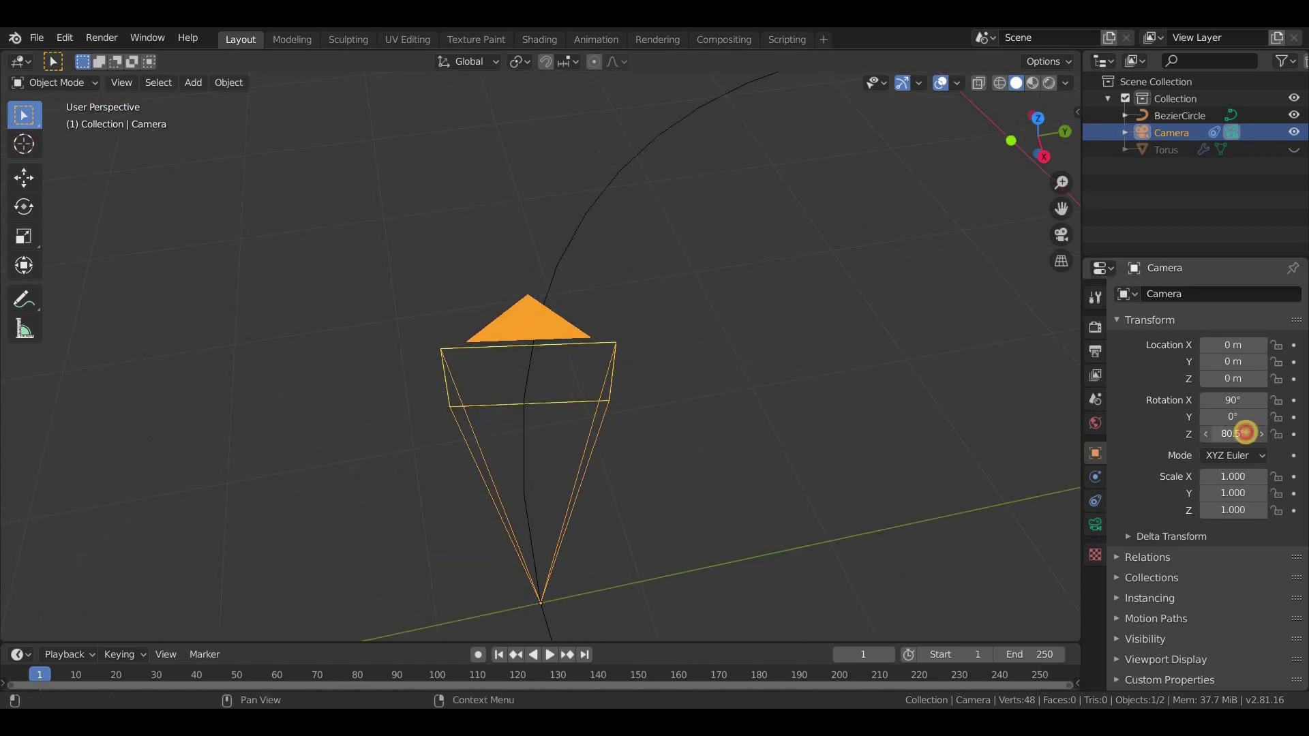
# Deselect the camera and enlarge the timeline area by dragging its top border up
pyautogui.scroll(-4, 722, 389)
pyautogui.scroll(-1, 613, 490)
pyautogui.click(450, 637)
pyautogui.moveTo(447, 641); pyautogui.dragTo(450, 537)
pyautogui.scroll(-3, 686, 459)
pyautogui.moveTo(686, 459); pyautogui.dragTo(702, 409, button='middle')
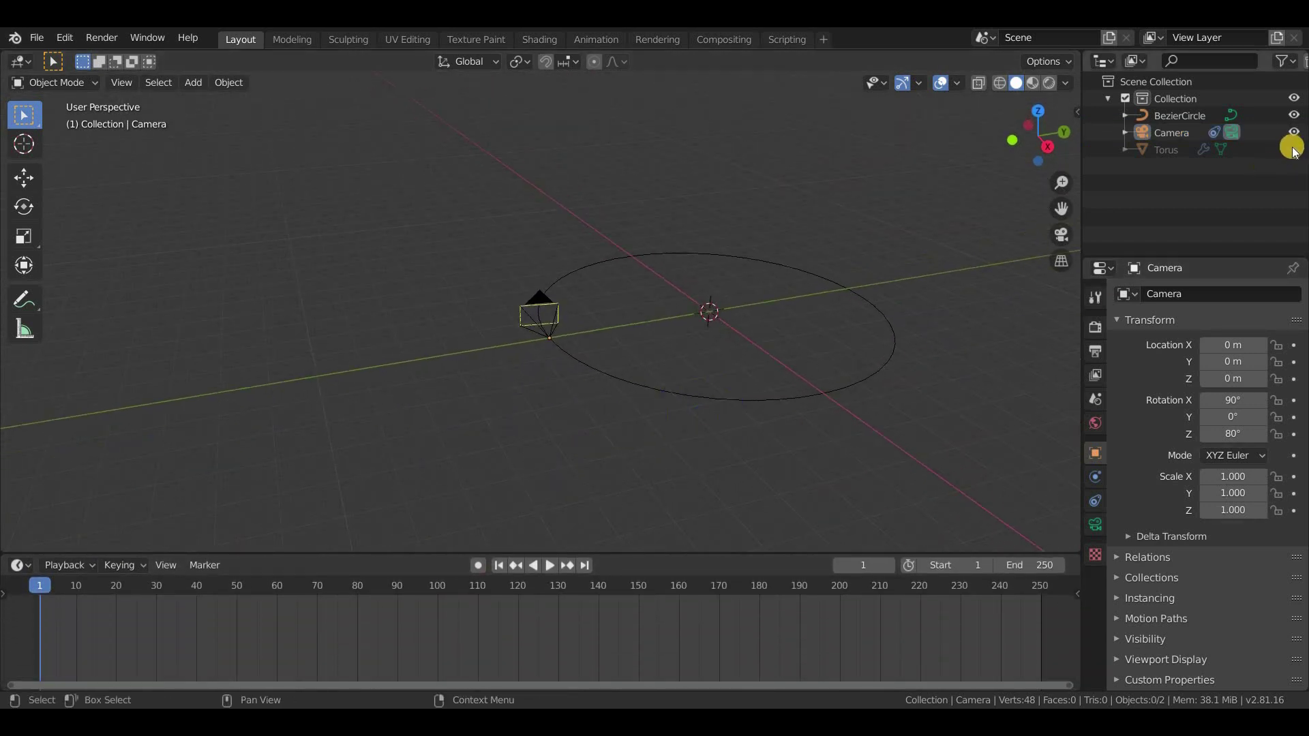
# Unhide the torus and, in camera view, trim the camera's Z rotation to about 77.9°
pyautogui.hotkey('alt', 'h')
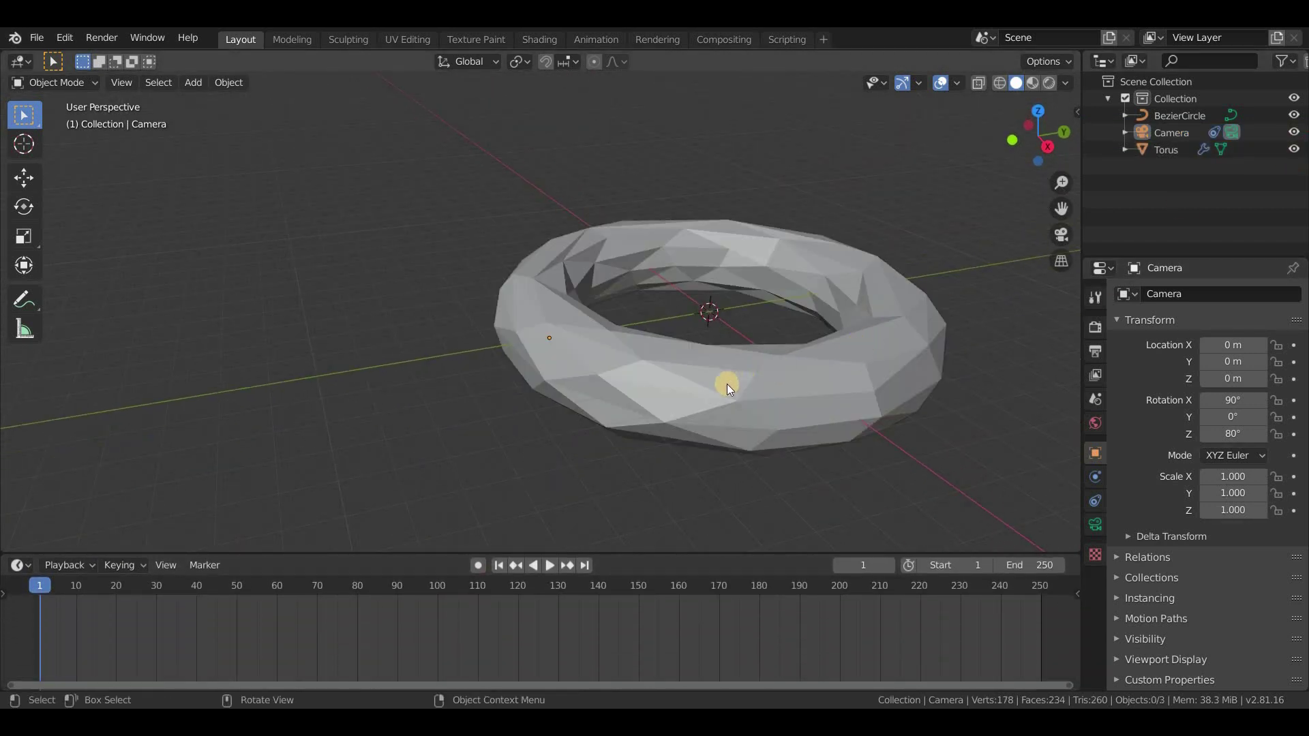
pyautogui.moveTo(728, 388); pyautogui.dragTo(844, 418, button='middle')
pyautogui.scroll(4, 681, 327)
pyautogui.moveTo(681, 327); pyautogui.dragTo(648, 336, button='middle')
pyautogui.press('KP_0')
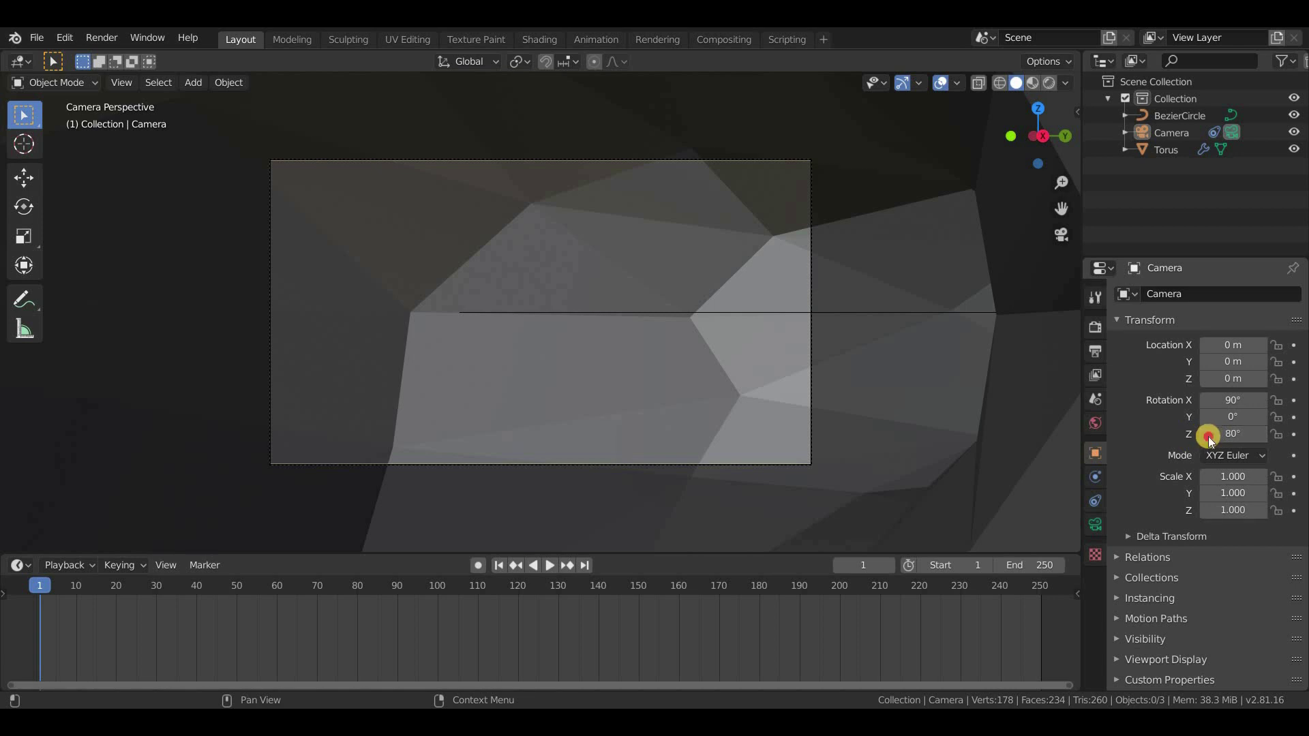
pyautogui.moveTo(1209, 438); pyautogui.dragTo(1225, 441)
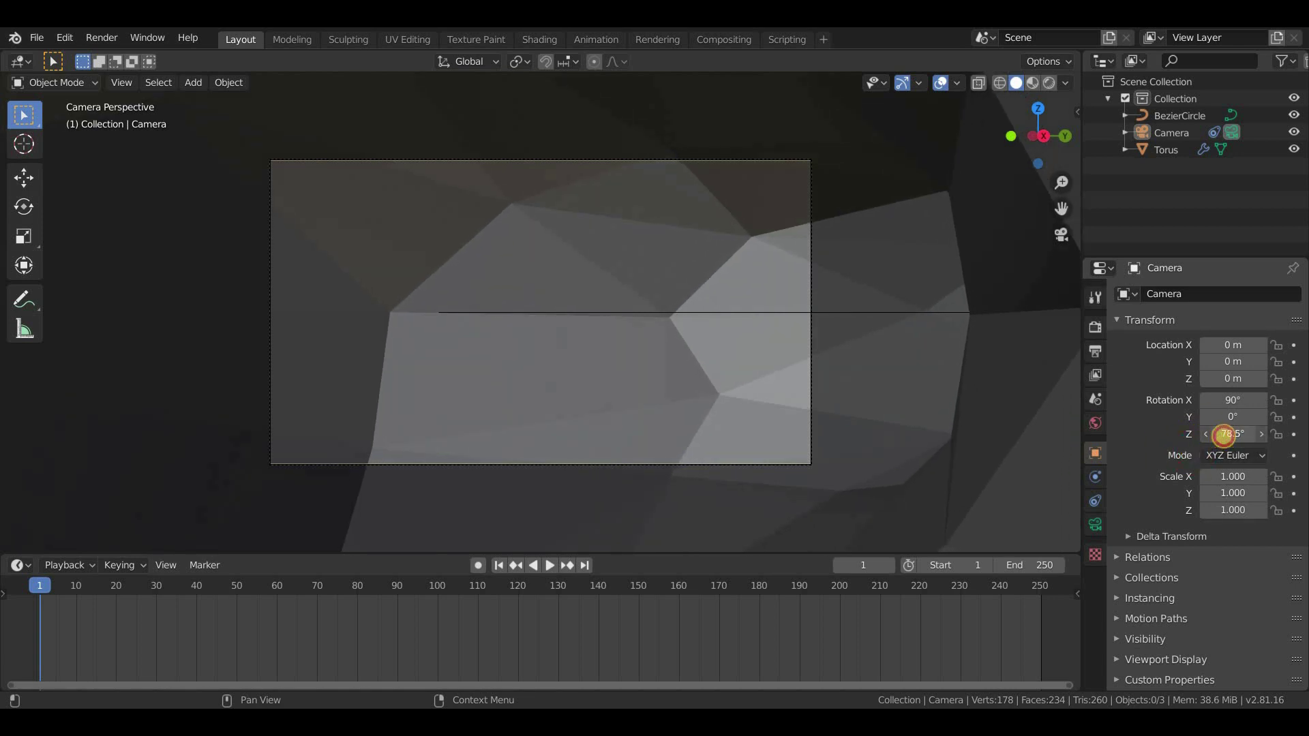
pyautogui.moveTo(1219, 435); pyautogui.dragTo(1217, 435)
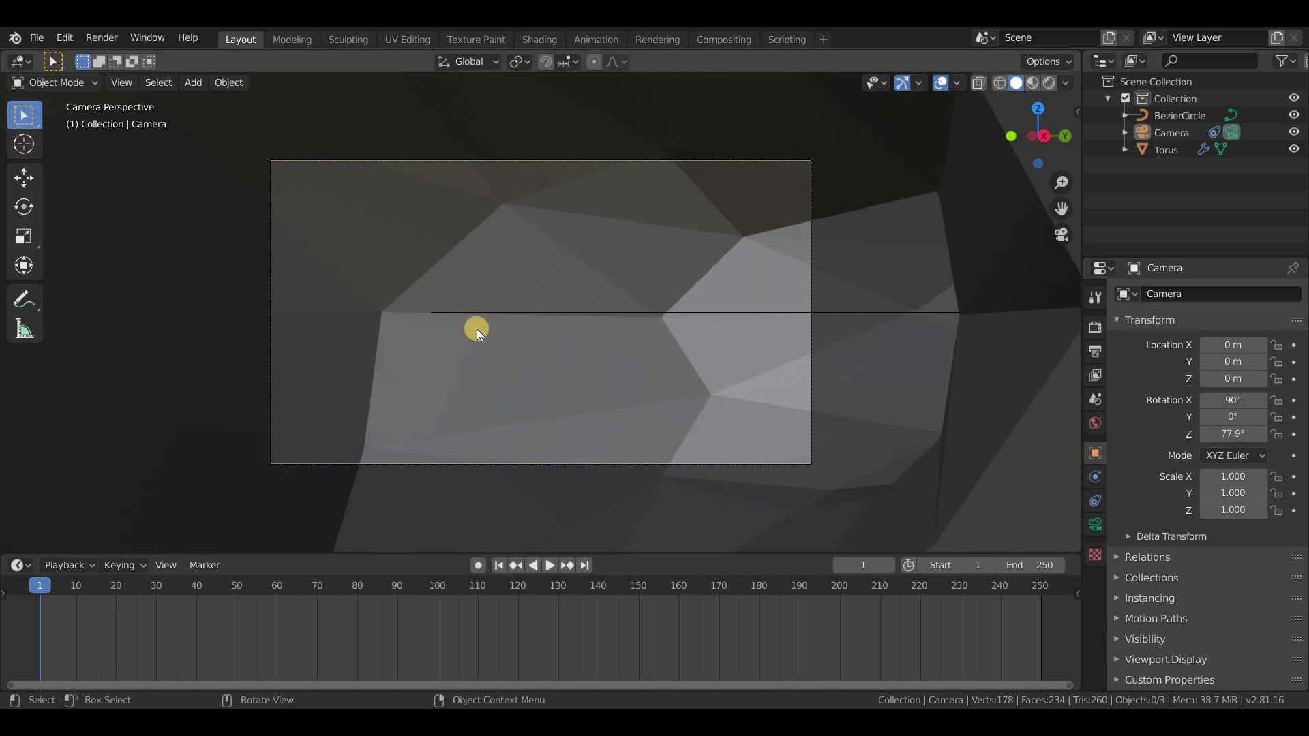
# Select the torus and bring up its Add Modifier list
pyautogui.click(440, 353)
pyautogui.click(1095, 549)
pyautogui.moveTo(706, 329)
pyautogui.mouseDown(button='middle')
pyautogui.moveTo(725, 370)
pyautogui.moveTo(706, 390)
pyautogui.mouseUp(button='middle')
pyautogui.scroll(-5, 706, 390)
pyautogui.click(1095, 477)
pyautogui.click(1220, 293)
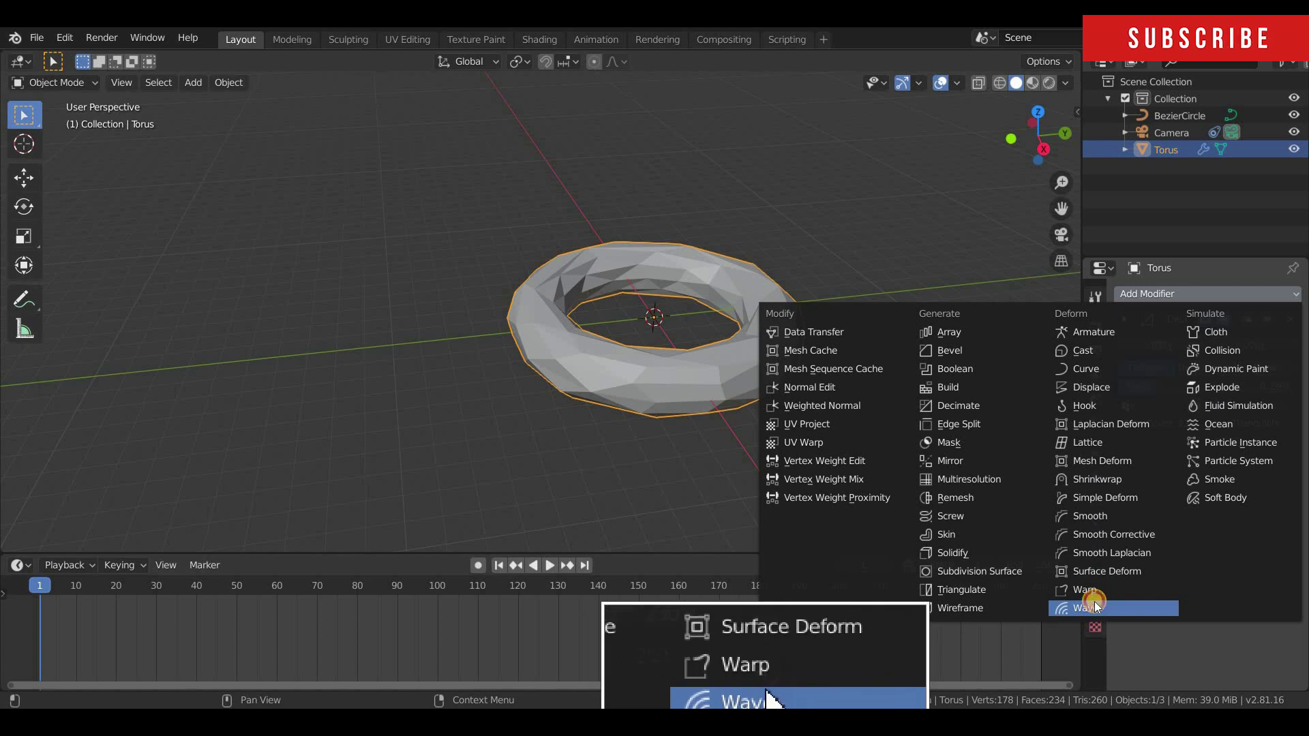
# Add a Wave modifier to the torus with motion along Normals enabled
pyautogui.click(1094, 601)
pyautogui.scroll(-3, 1187, 461)
pyautogui.scroll(-1, 1188, 461)
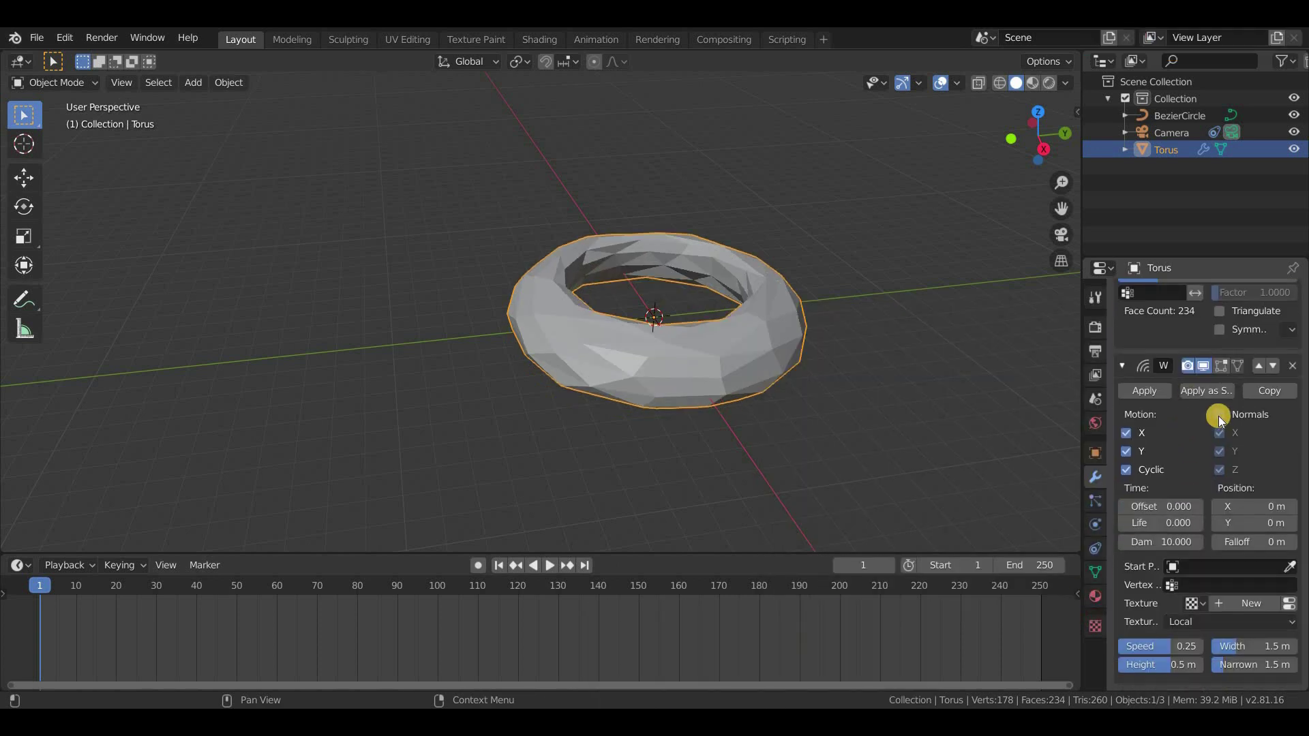
pyautogui.click(1219, 414)
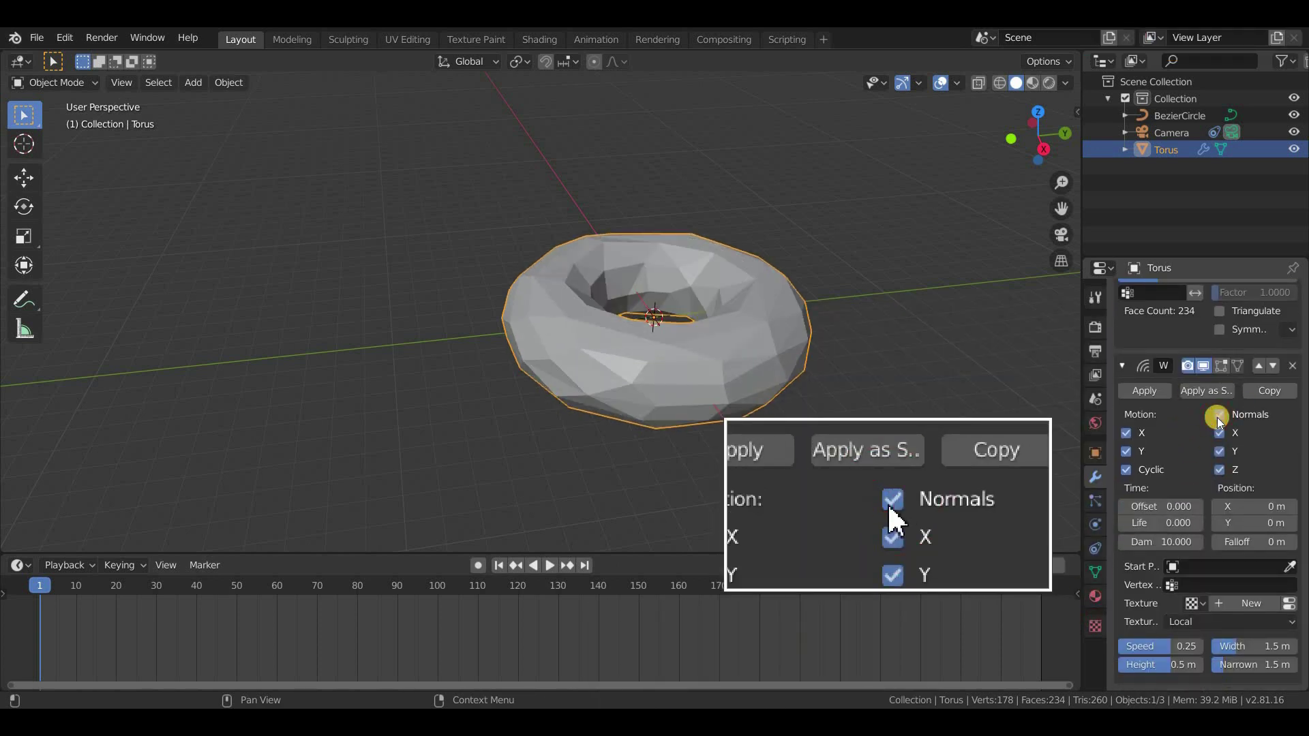
# Preview the rippling torus in playback, then stop back at frame 1
pyautogui.press('space')
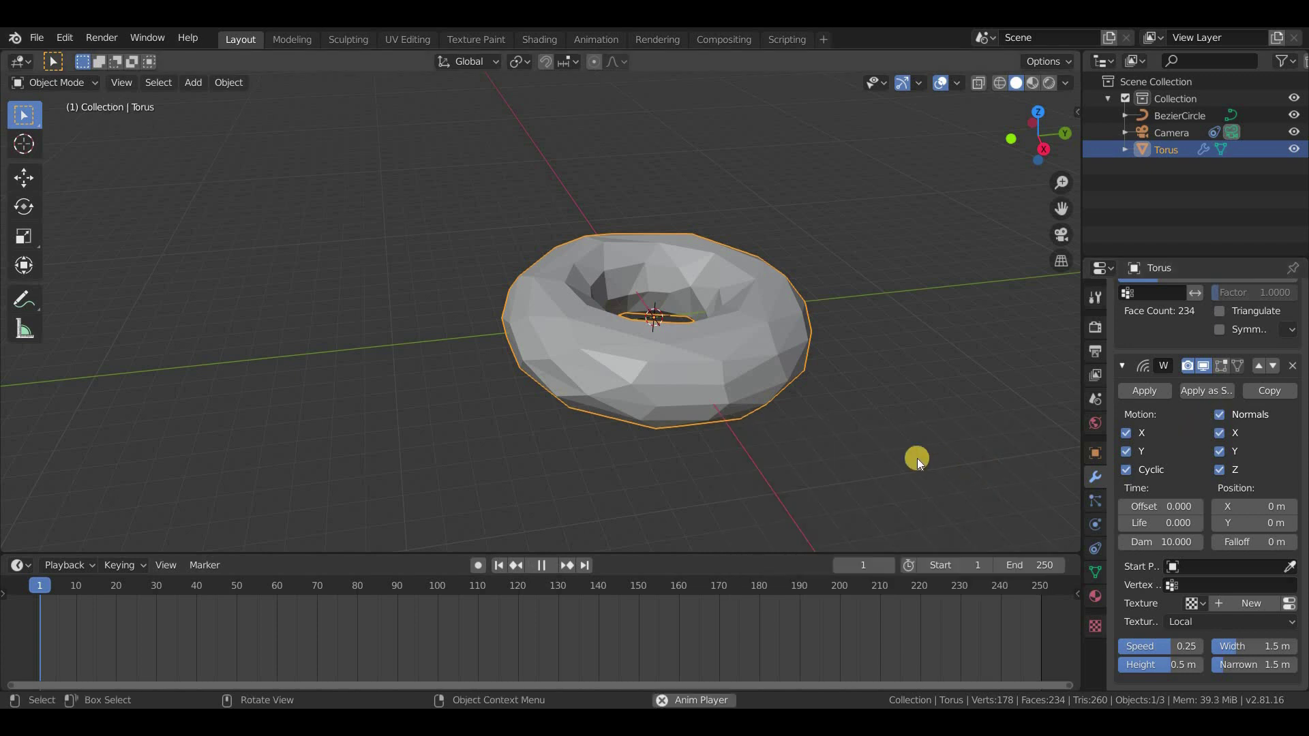
pyautogui.moveTo(770, 477); pyautogui.dragTo(806, 501, button='middle')
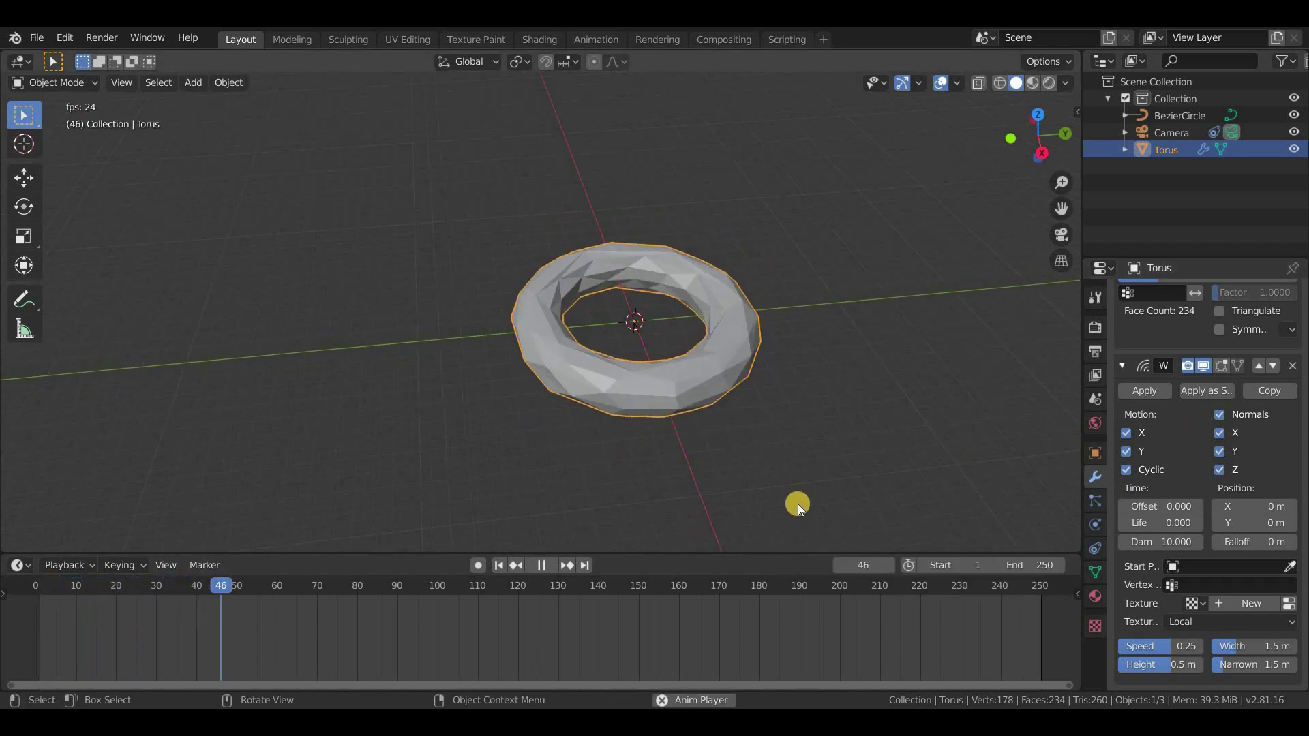
pyautogui.scroll(3, 805, 500)
pyautogui.press('Escape')
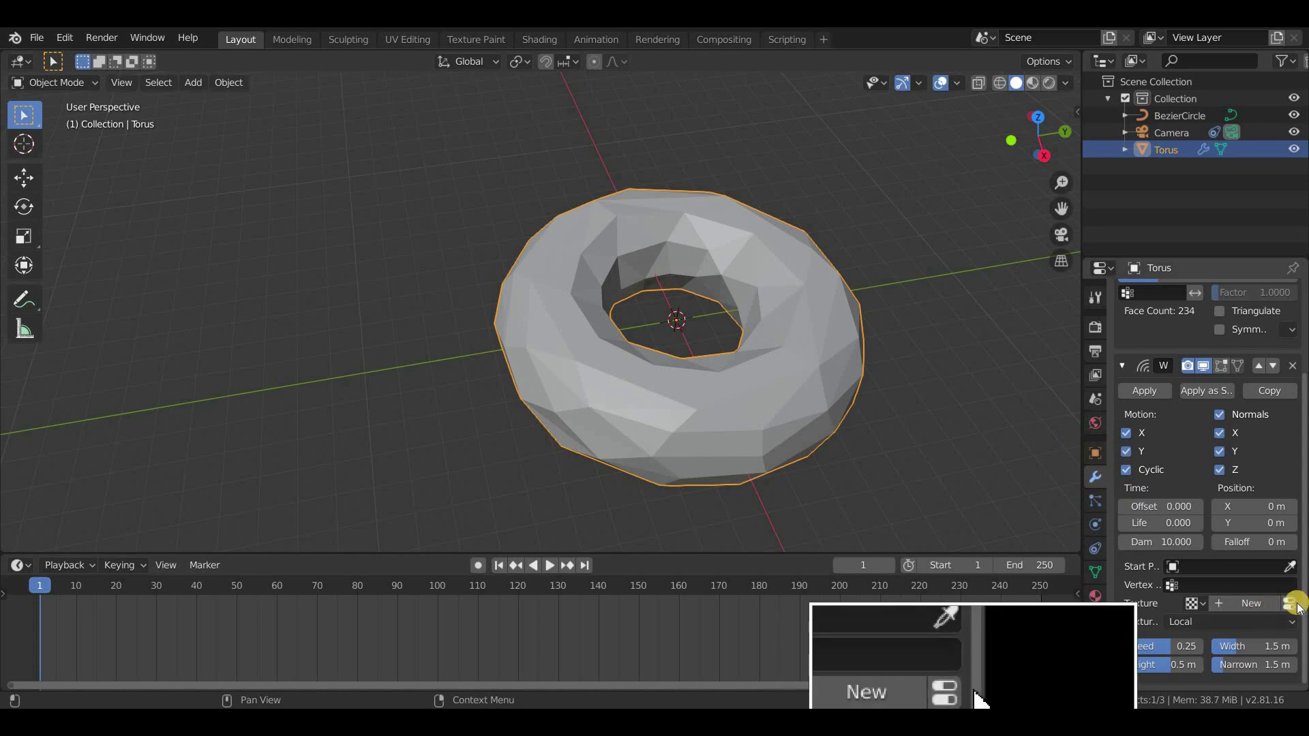
pyautogui.click(1288, 605)
# Create a new Clouds texture for the Wave modifier, preview it, and return to frame 0
pyautogui.click(1212, 317)
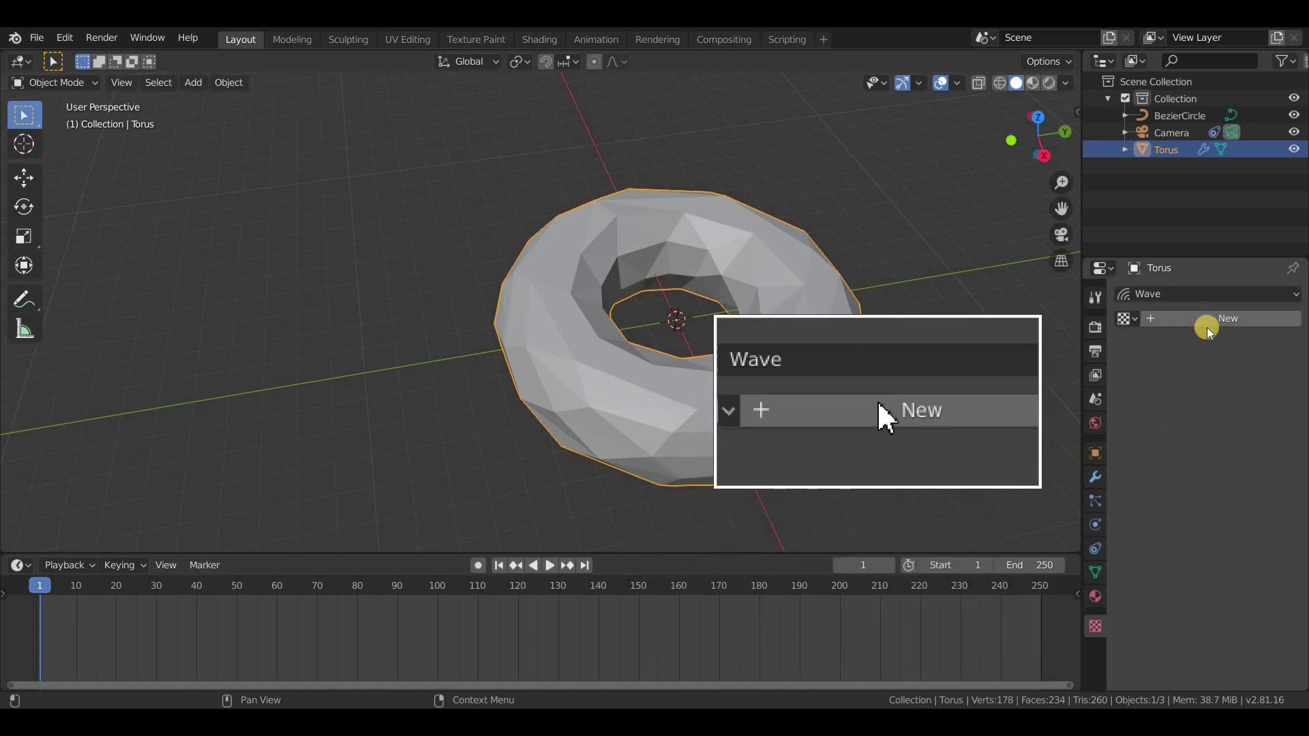
pyautogui.click(1220, 345)
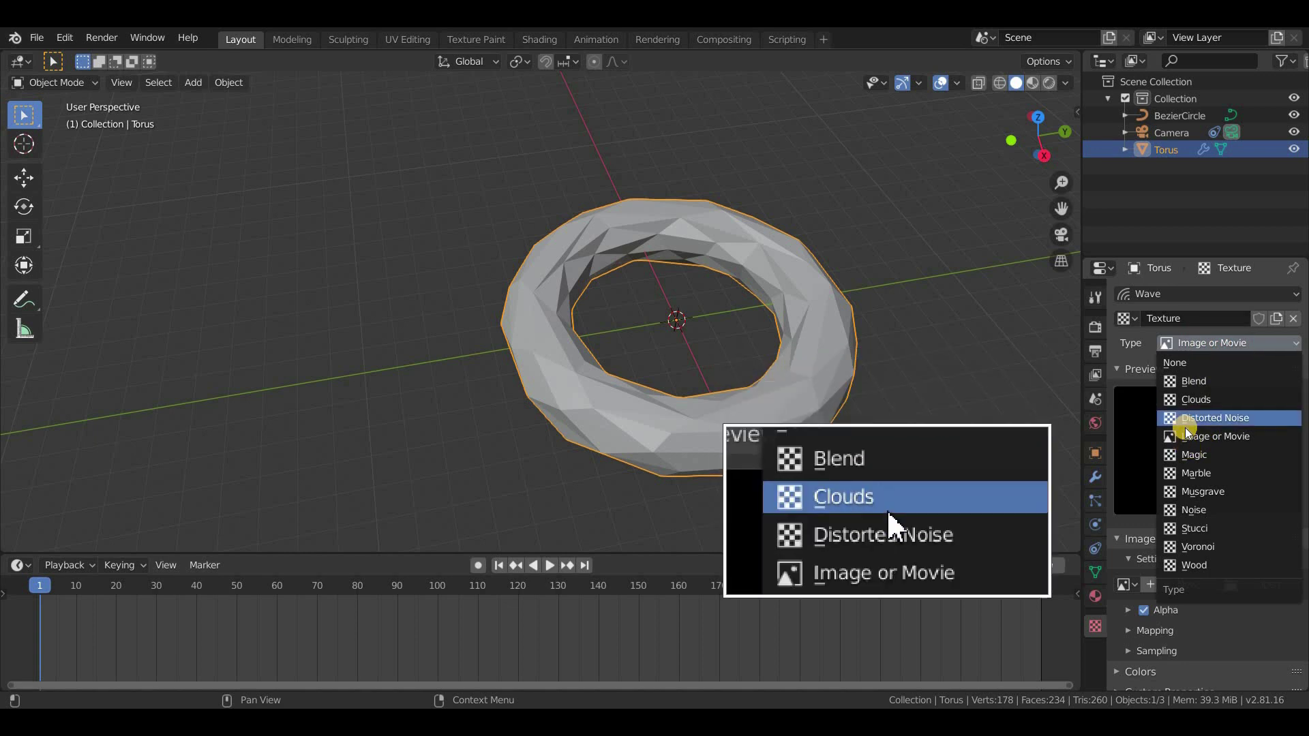
pyautogui.click(1194, 400)
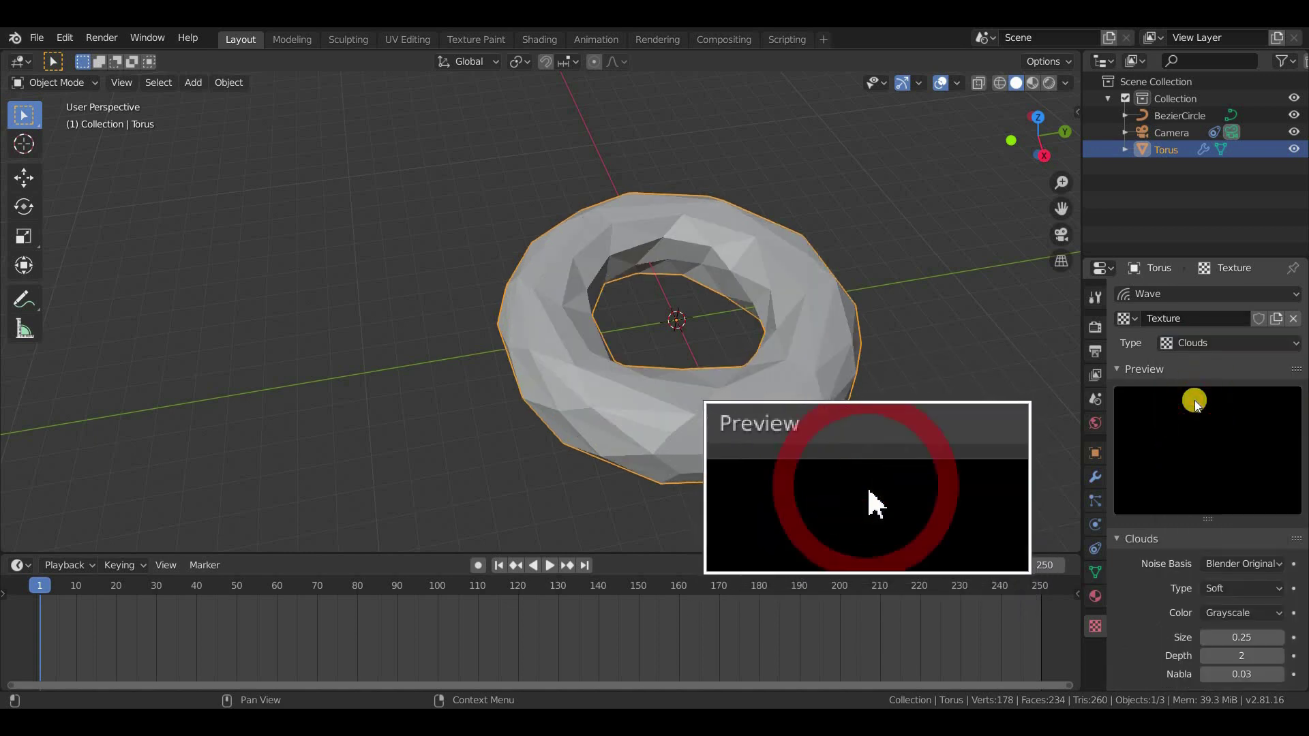
pyautogui.press('space')
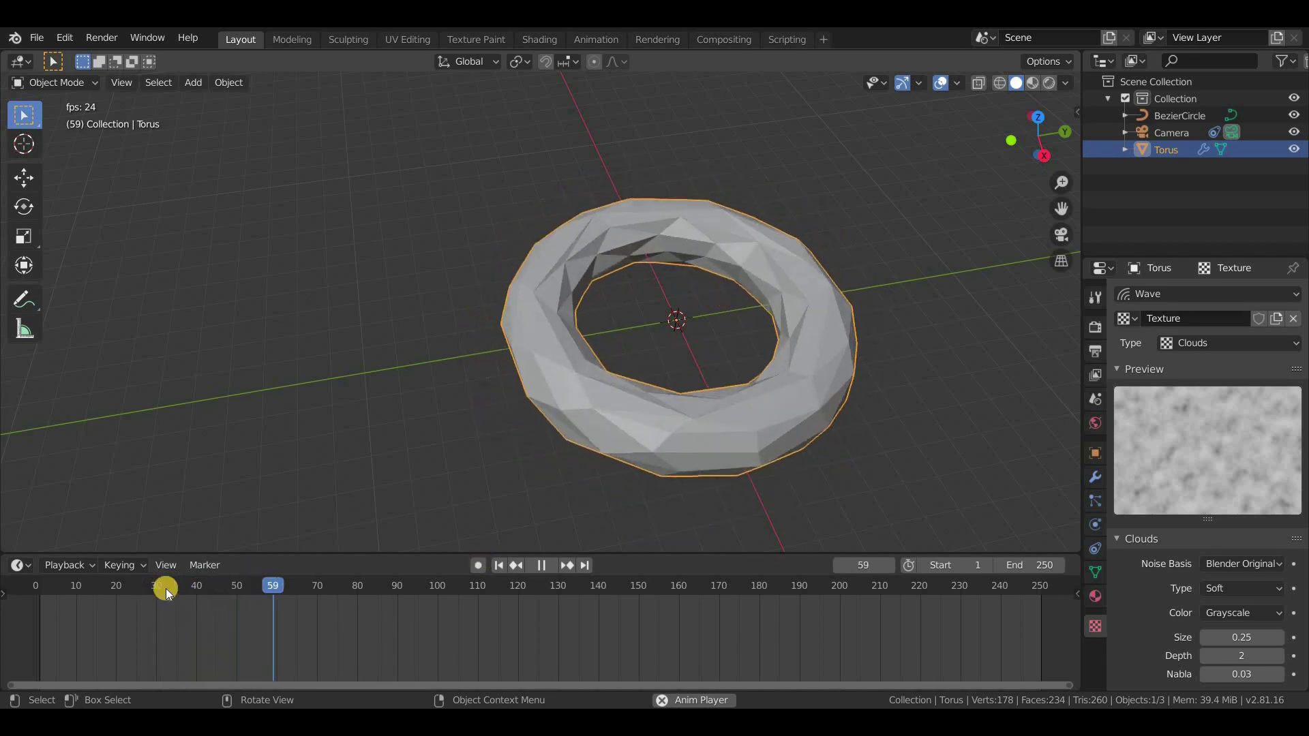
pyautogui.press('space')
pyautogui.click(3, 599)
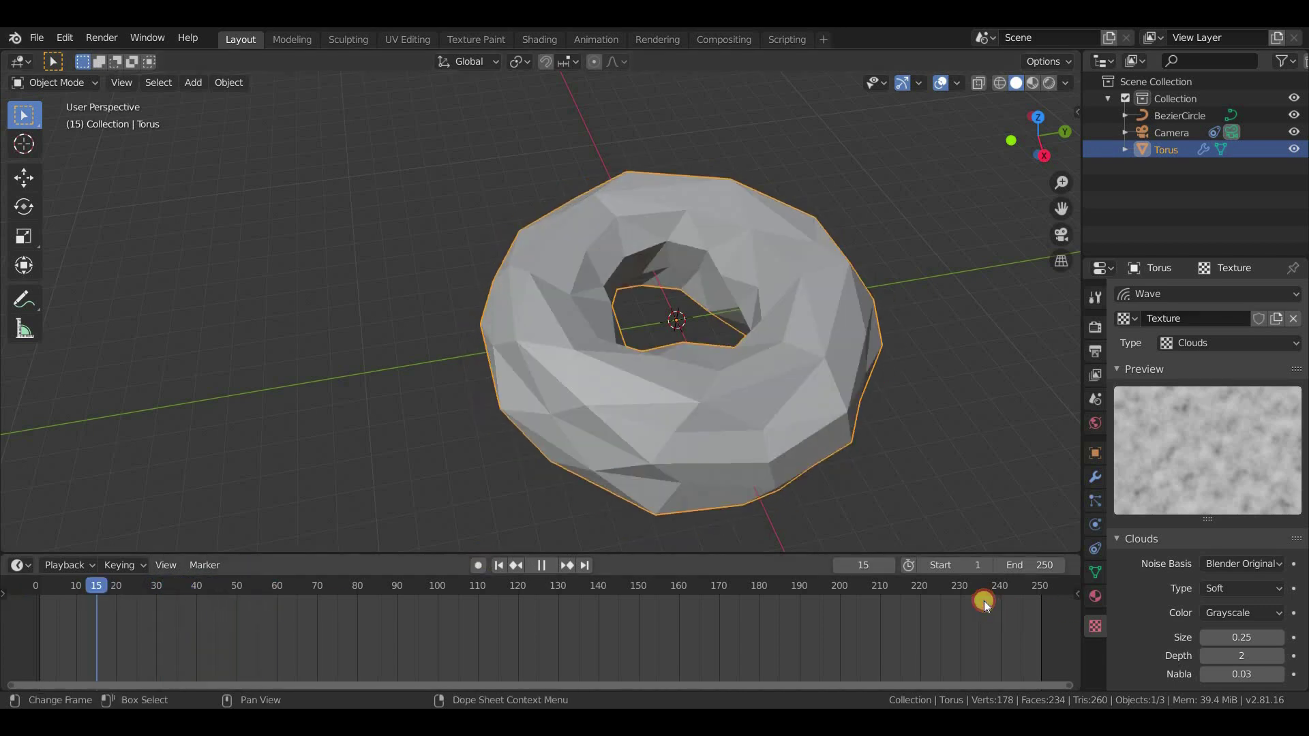
pyautogui.click(1093, 480)
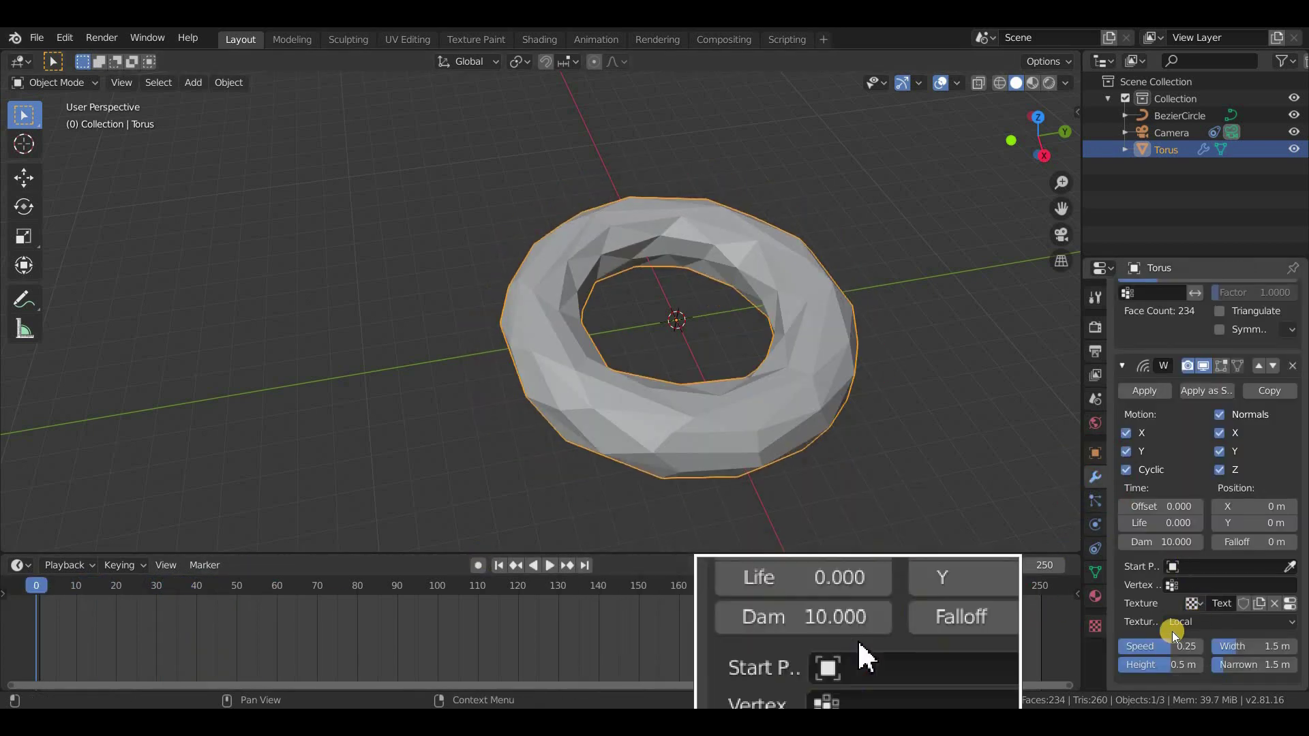
# Set the wave's Speed 0.10, Height -0.2 m, Width 2 m and Narrowness 1 m
pyautogui.click(1156, 650)
pyautogui.write('.1')
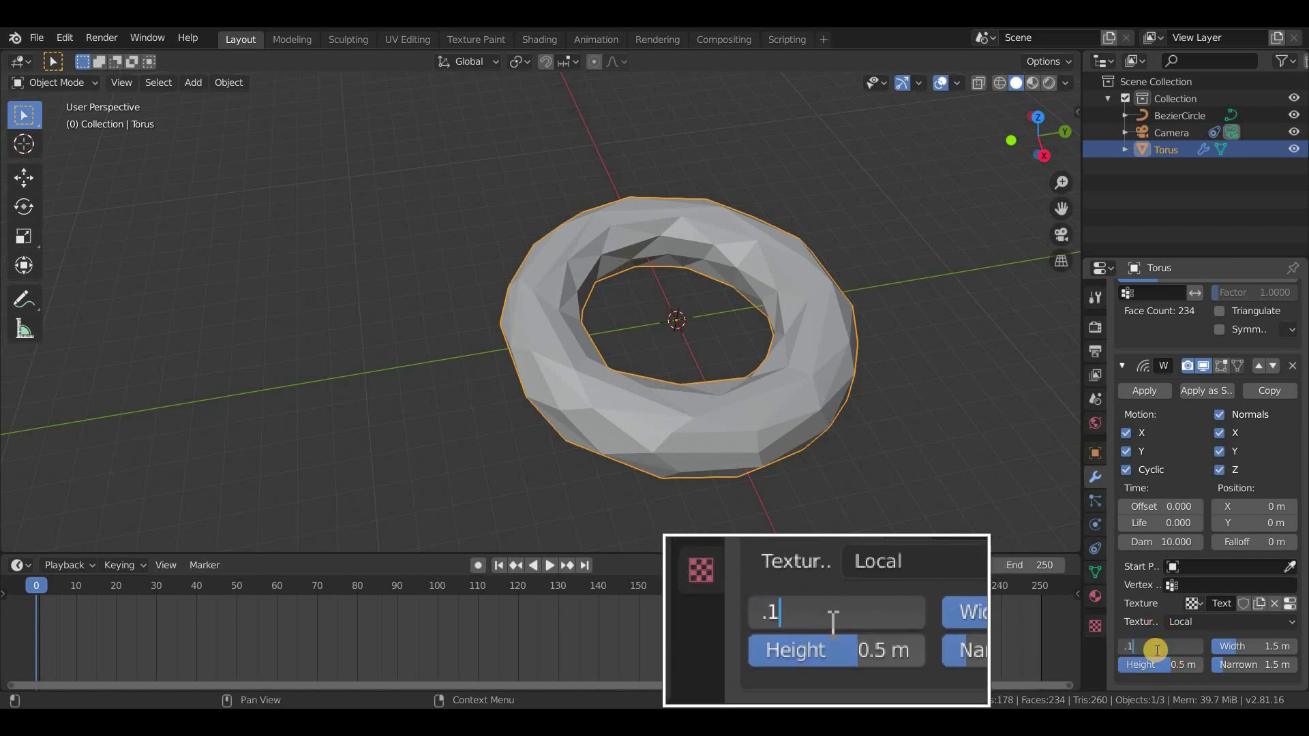
pyautogui.press('Return')
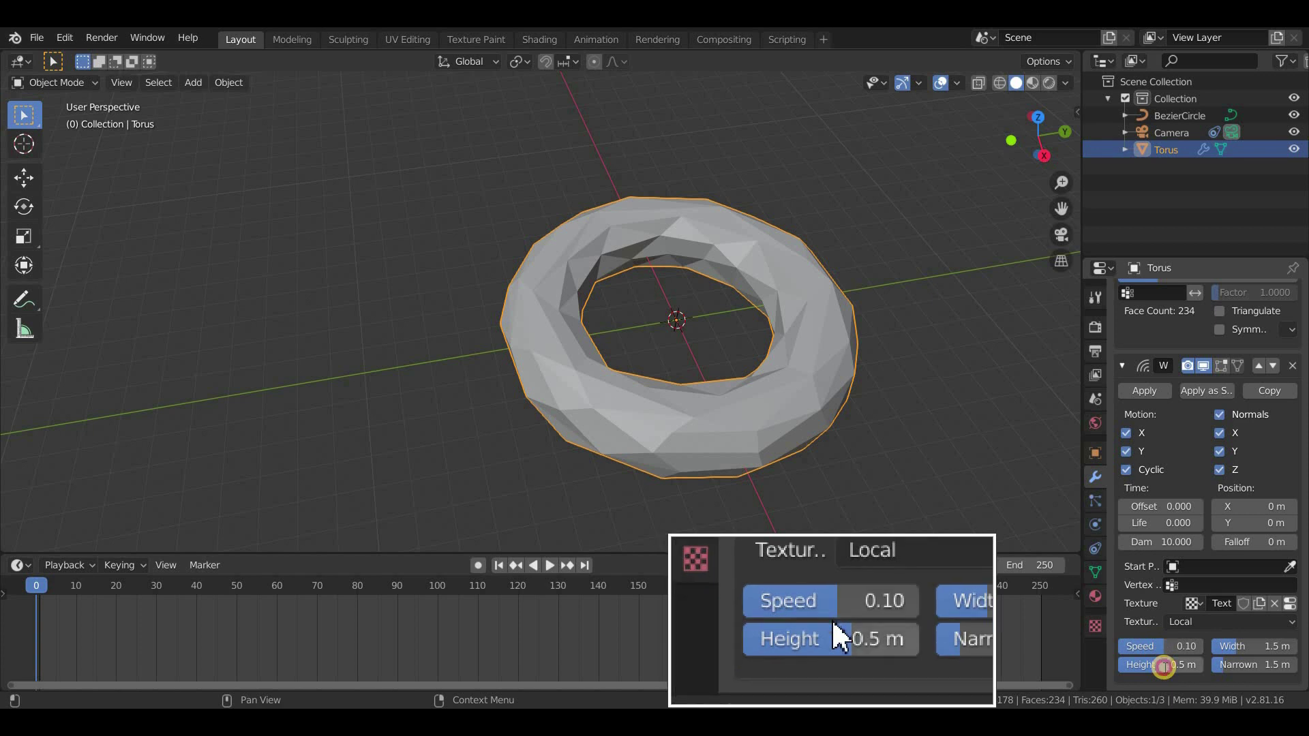
pyautogui.click(1164, 667)
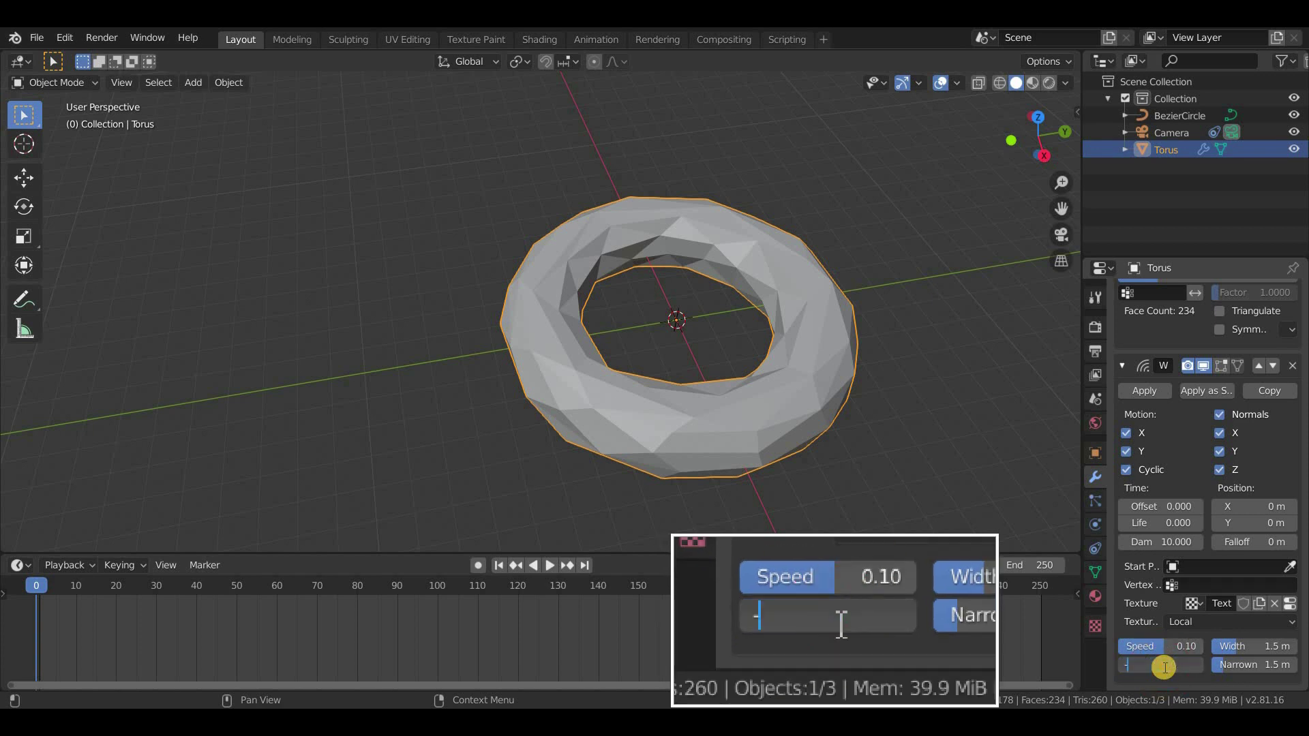
pyautogui.write('-.2')
pyautogui.press('Return')
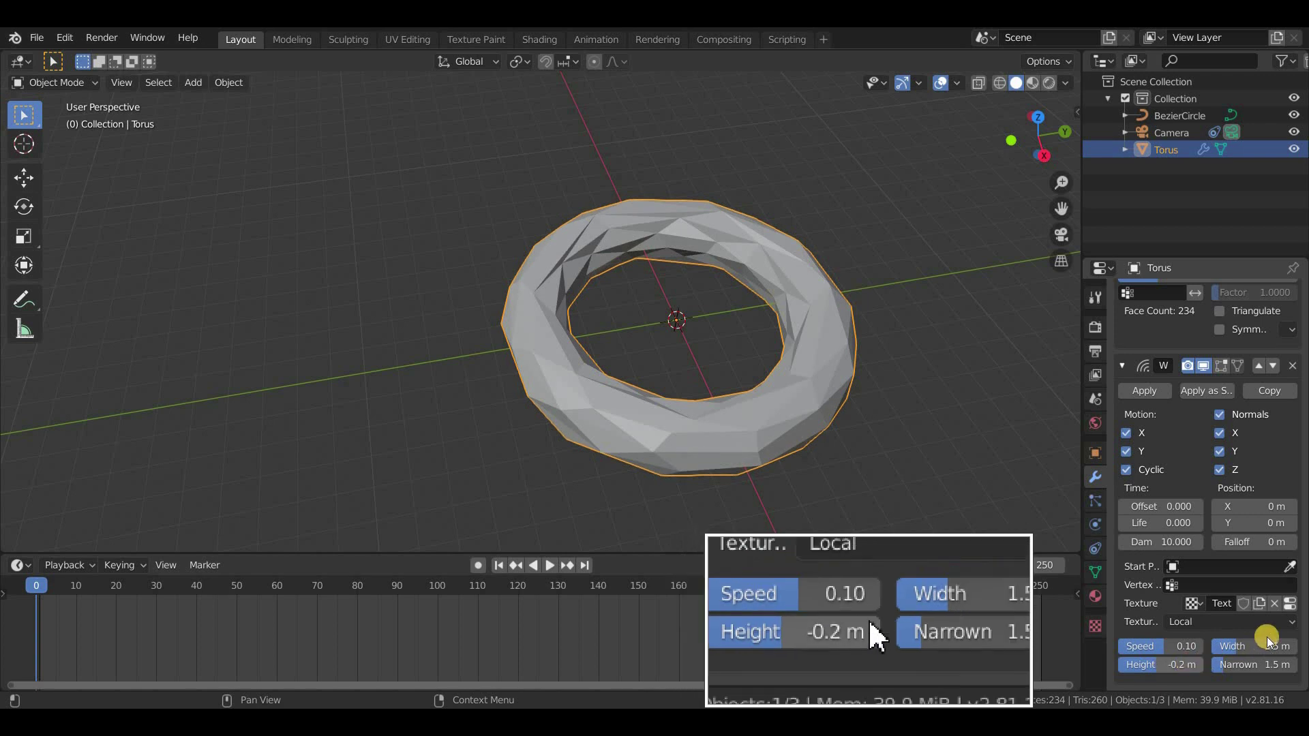
pyautogui.click(1263, 645)
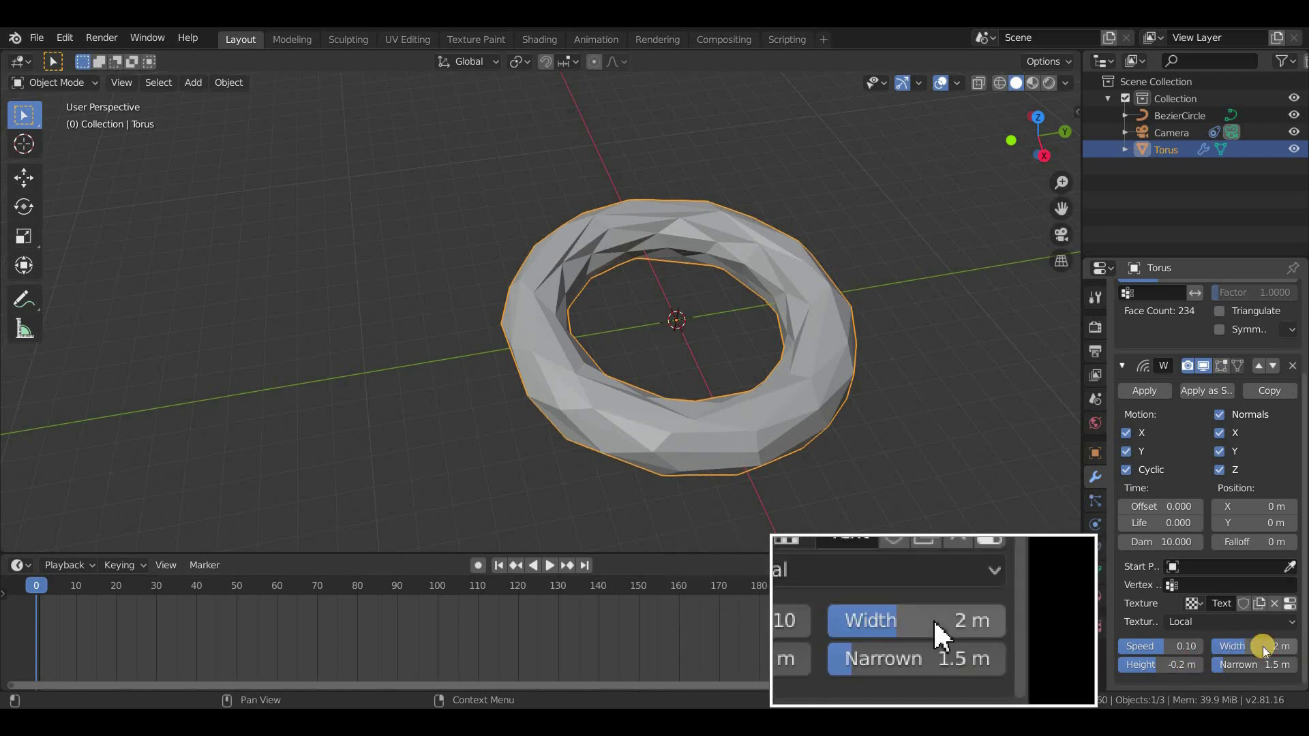
pyautogui.click(1254, 663)
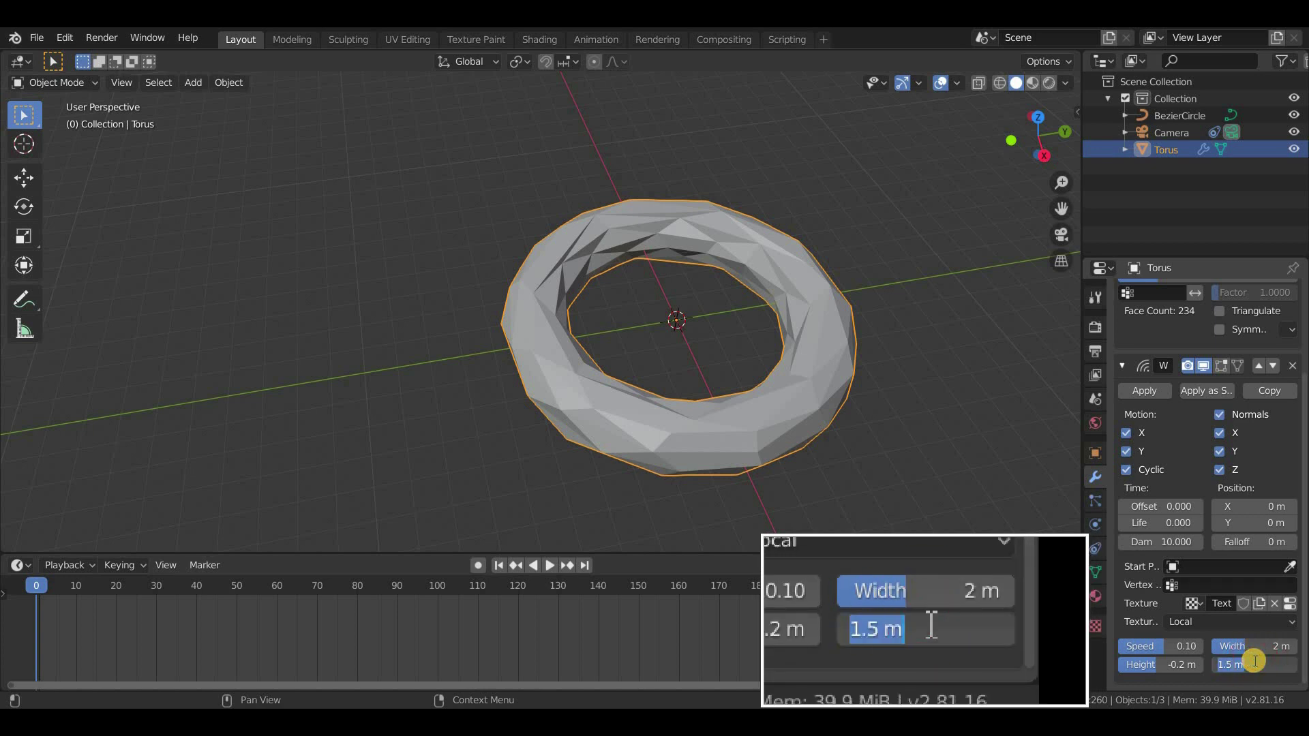
pyautogui.write('1')
pyautogui.press('Return')
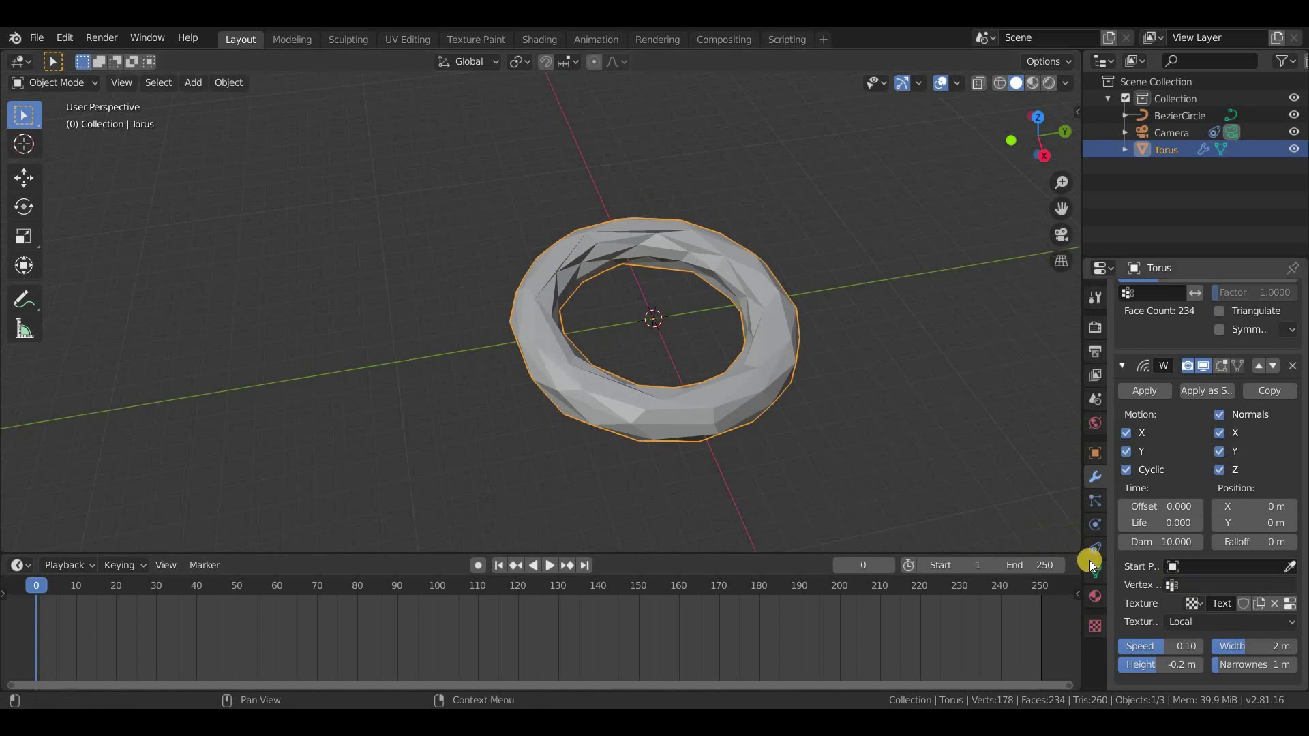
# Play the wave animation through the camera view to check the ripples
pyautogui.press('space')
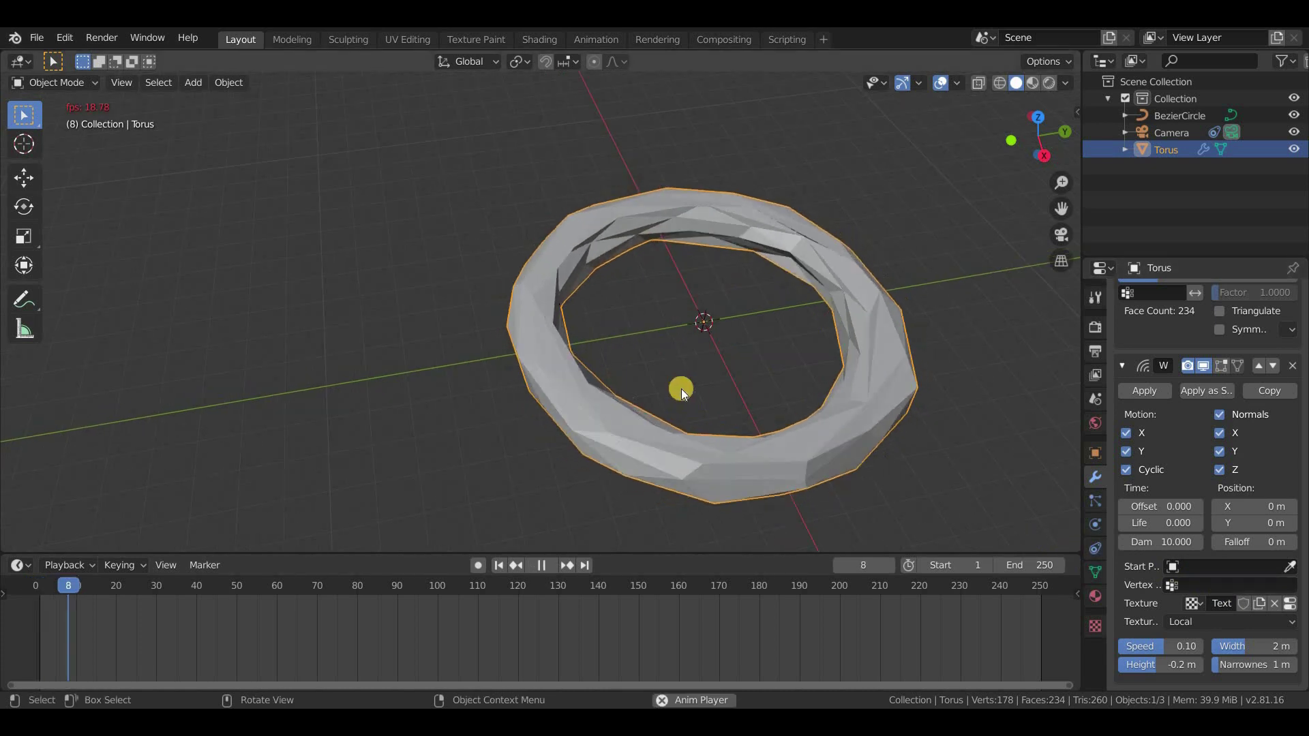
pyautogui.press('KP_0')
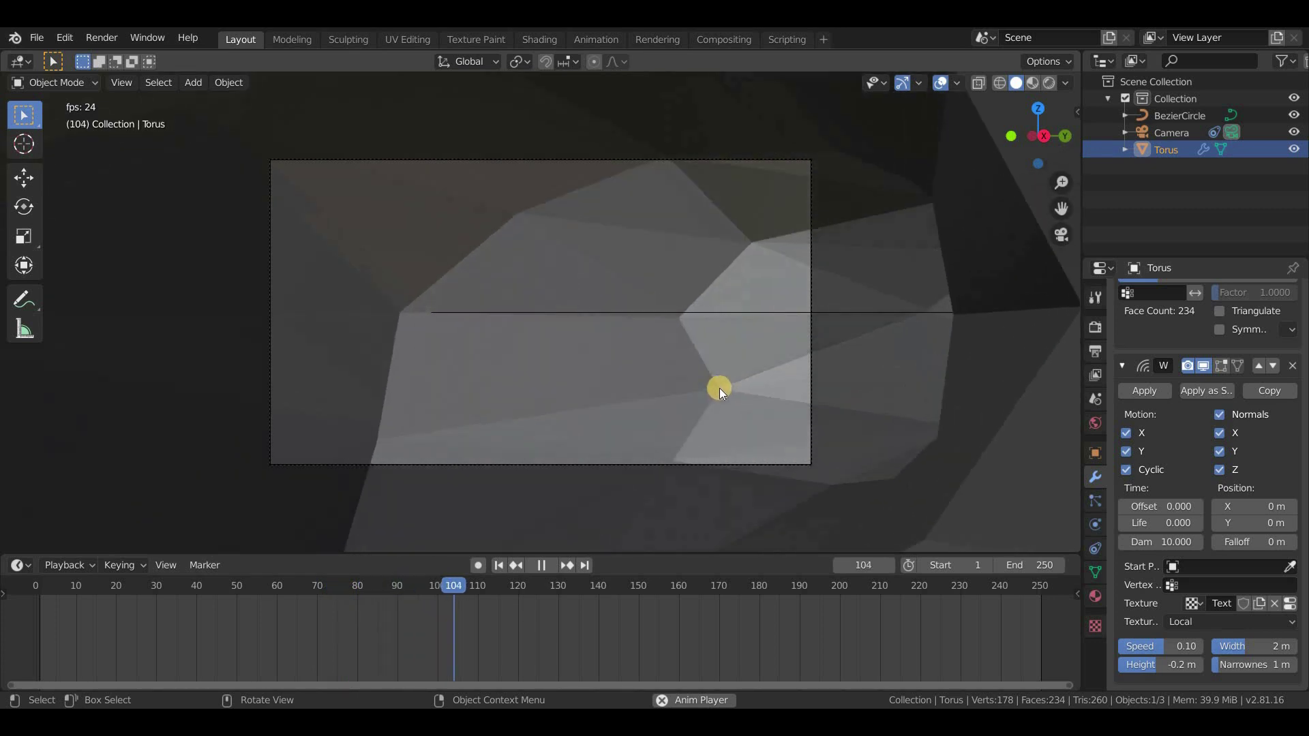
pyautogui.press('Escape')
pyautogui.moveTo(837, 489)
pyautogui.mouseDown(button='middle')
pyautogui.moveTo(735, 436)
pyautogui.moveTo(757, 331)
pyautogui.mouseUp(button='middle')
pyautogui.scroll(-3, 759, 329)
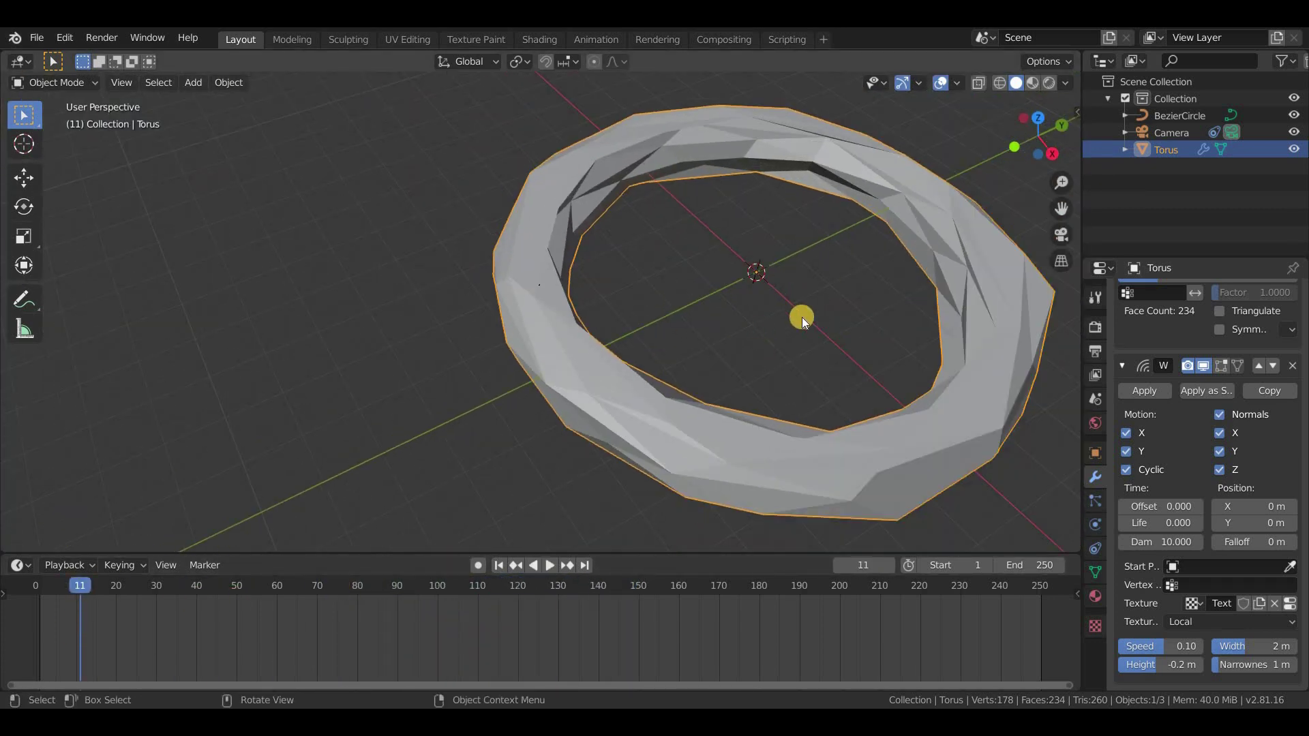
pyautogui.hotkey('shift', 'a')
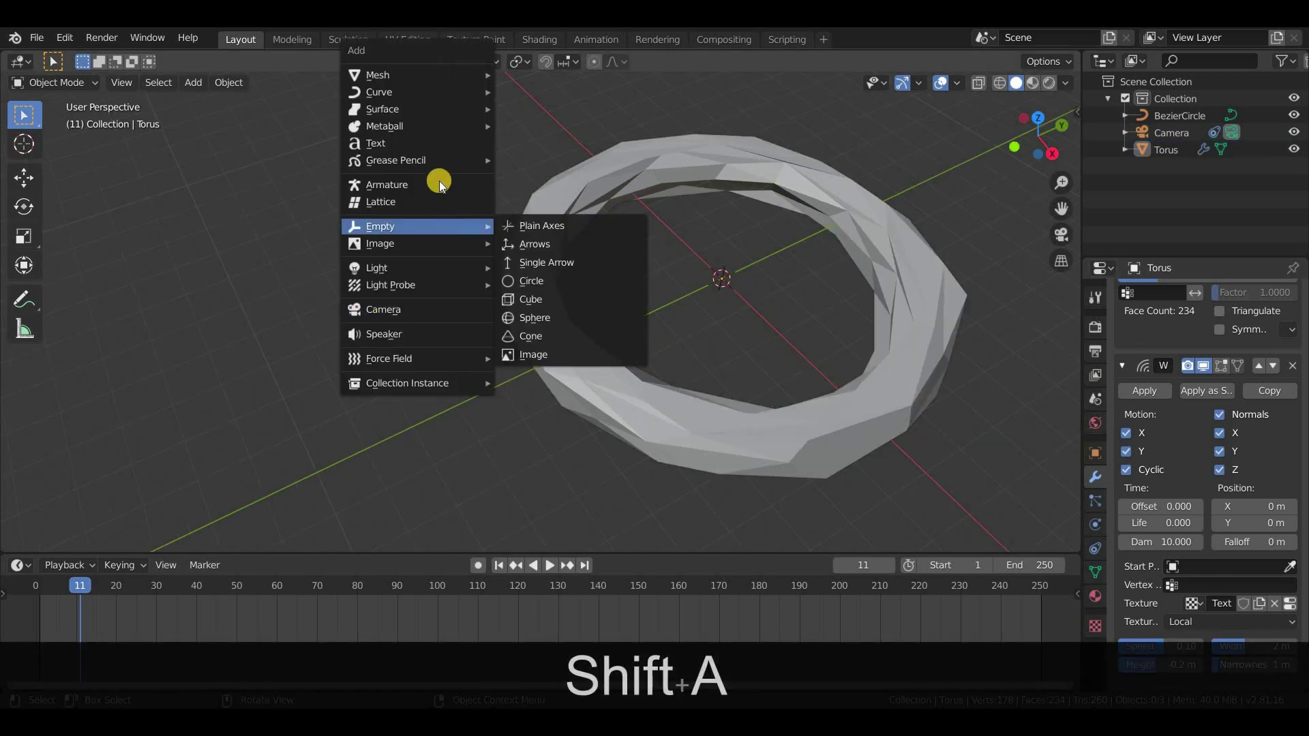
pyautogui.moveTo(409, 75)
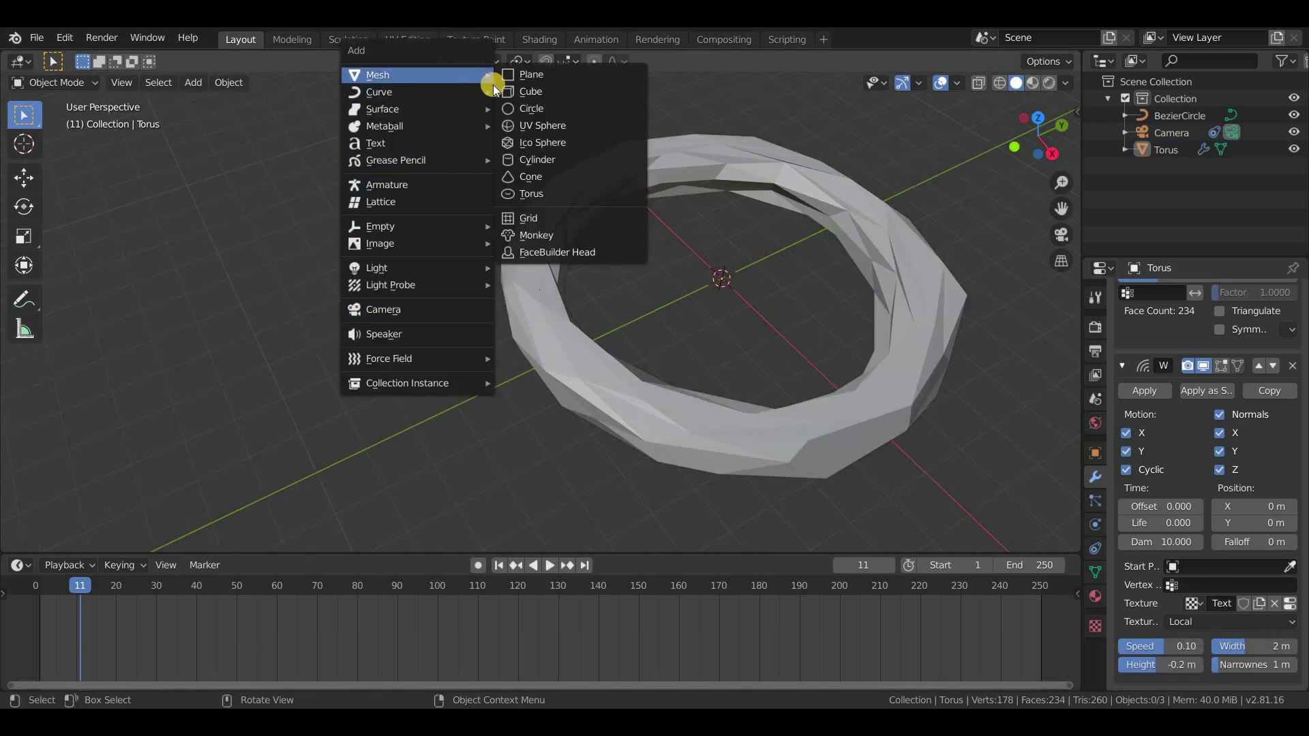
# Add a UV sphere at the torus centre and shade it smooth
pyautogui.click(542, 125)
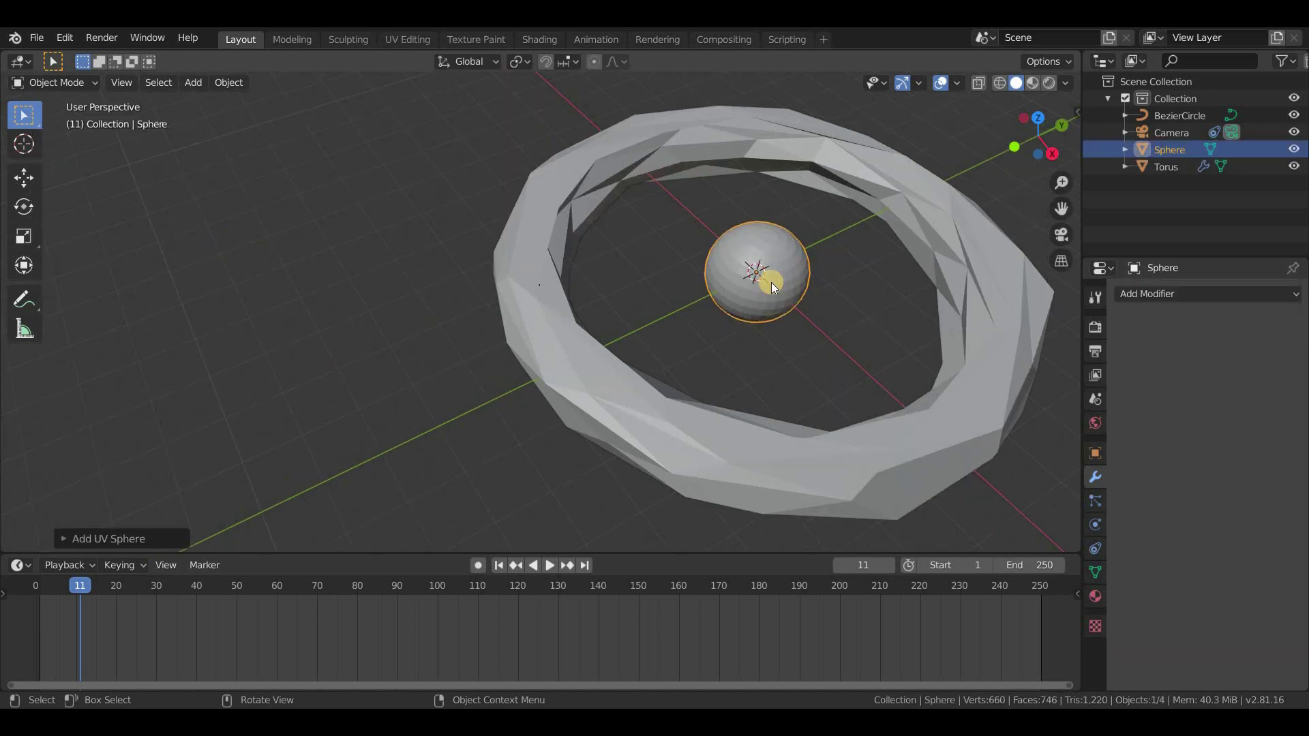
pyautogui.rightClick(771, 283)
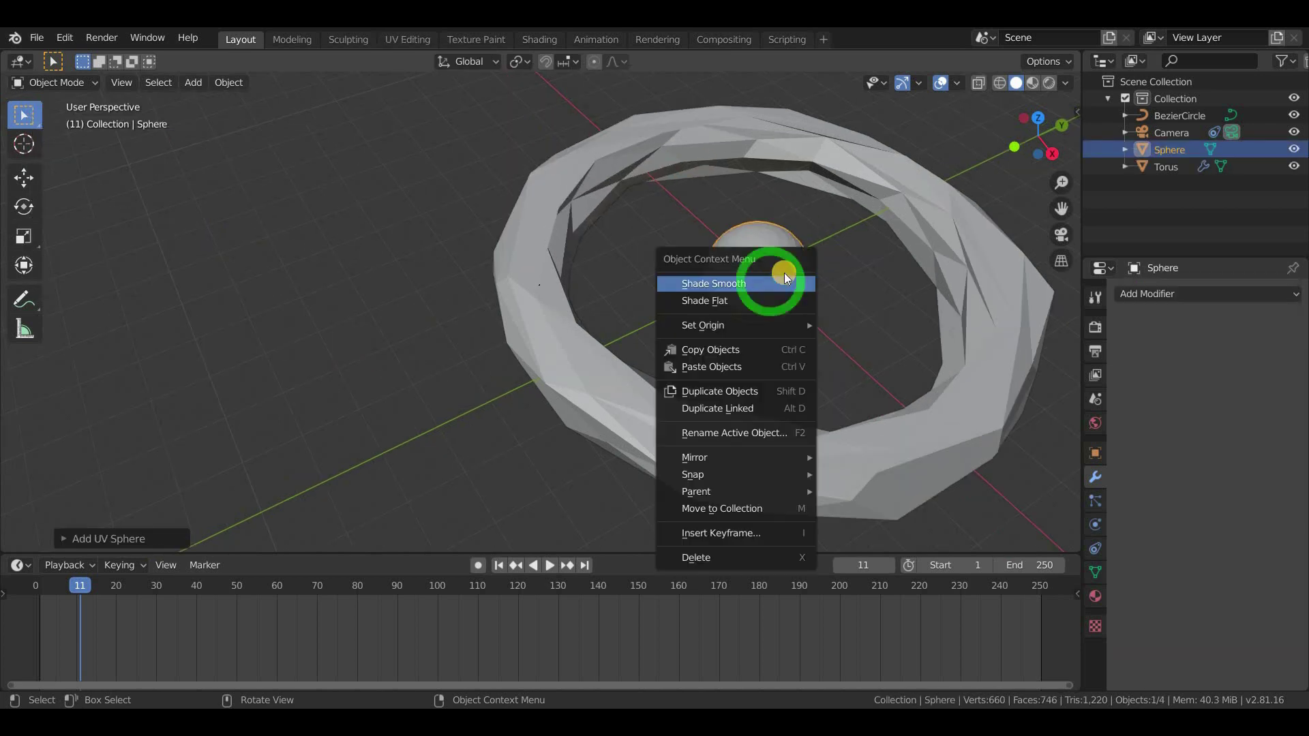
pyautogui.click(733, 282)
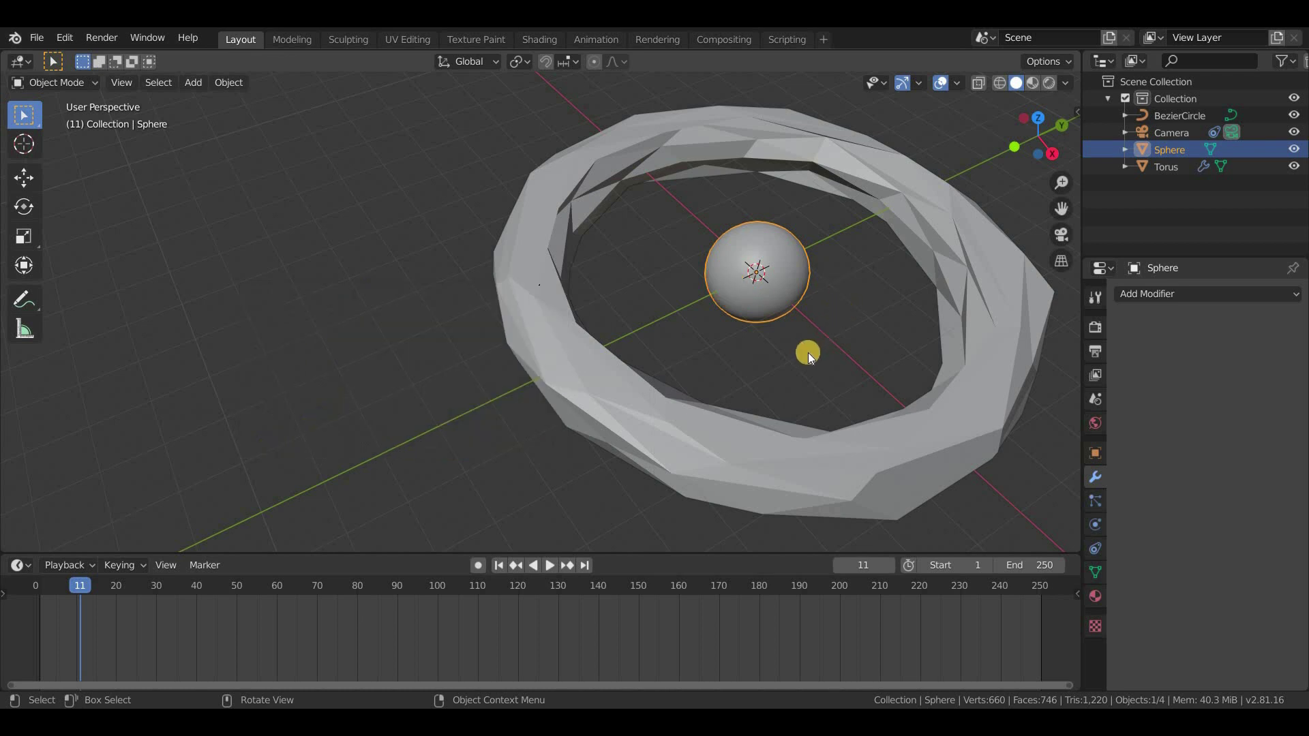
pyautogui.moveTo(809, 349); pyautogui.dragTo(534, 382, button='middle')
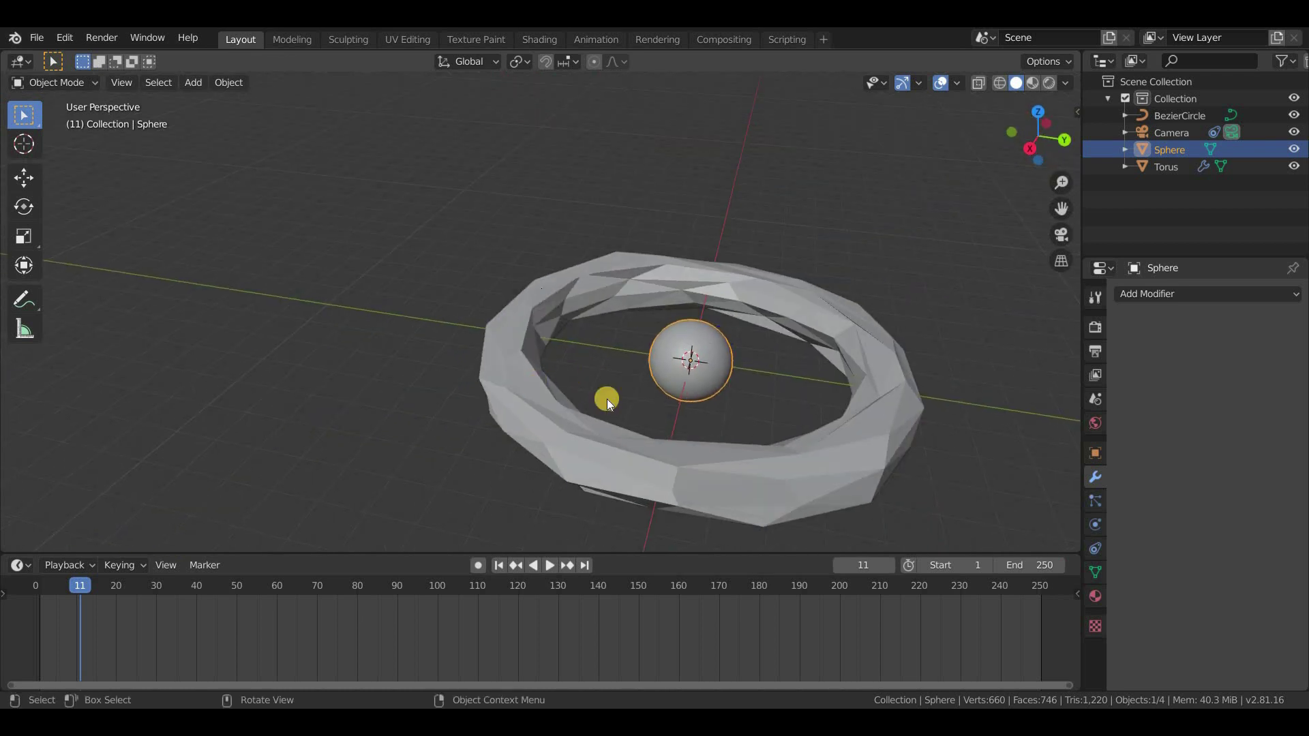
pyautogui.click(533, 383)
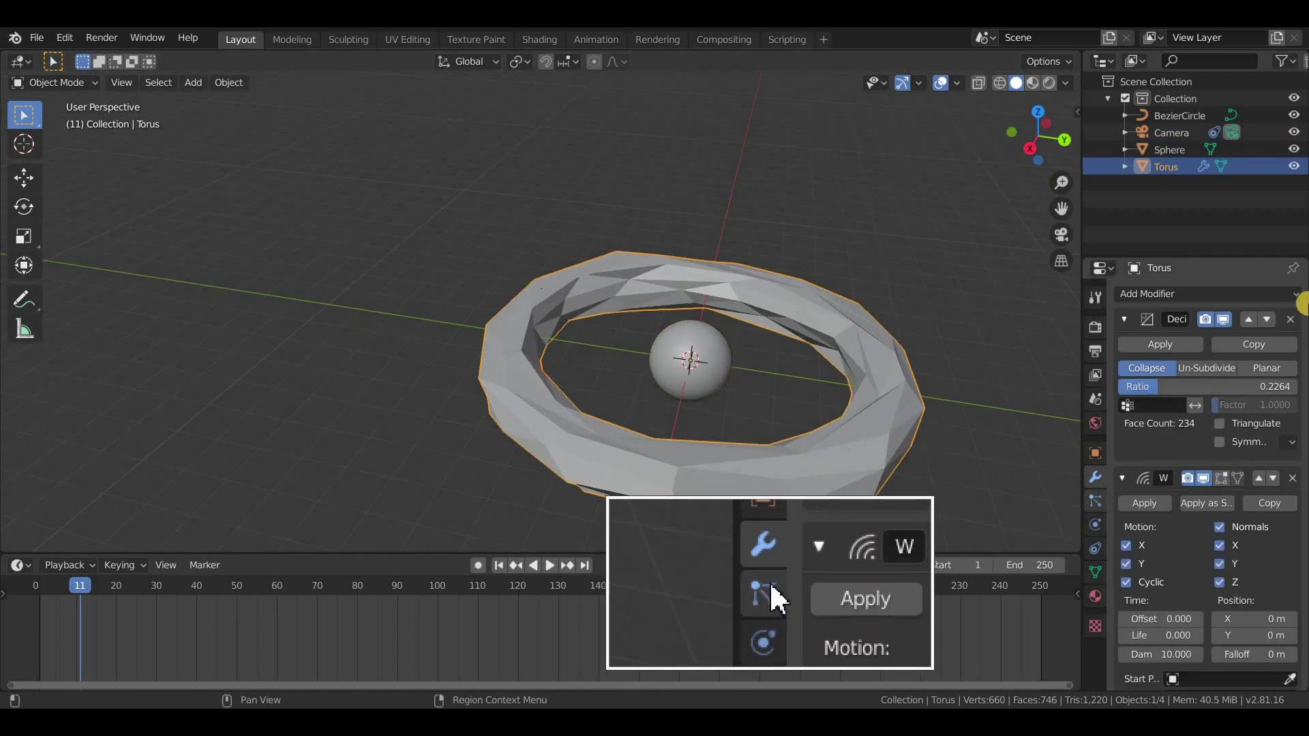
# Add a new Hair particle system to the torus
pyautogui.click(1093, 501)
pyautogui.click(1294, 294)
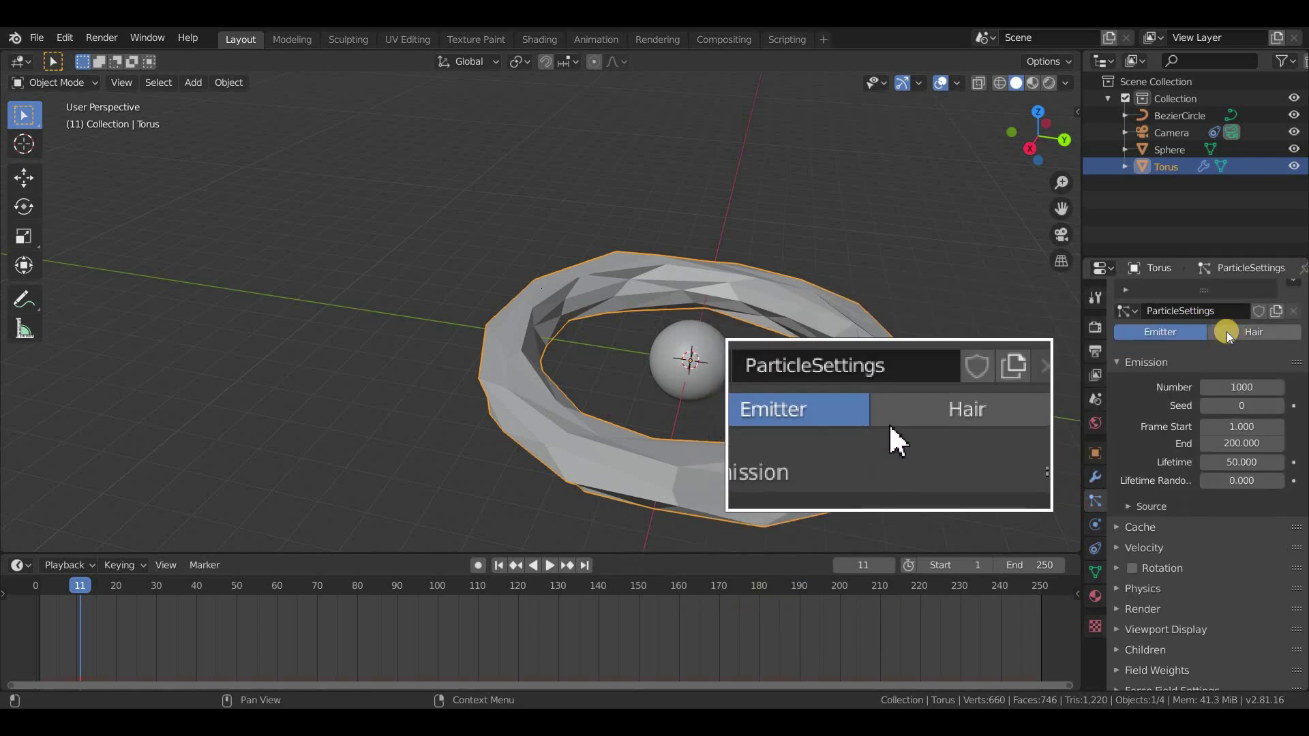
pyautogui.click(1229, 335)
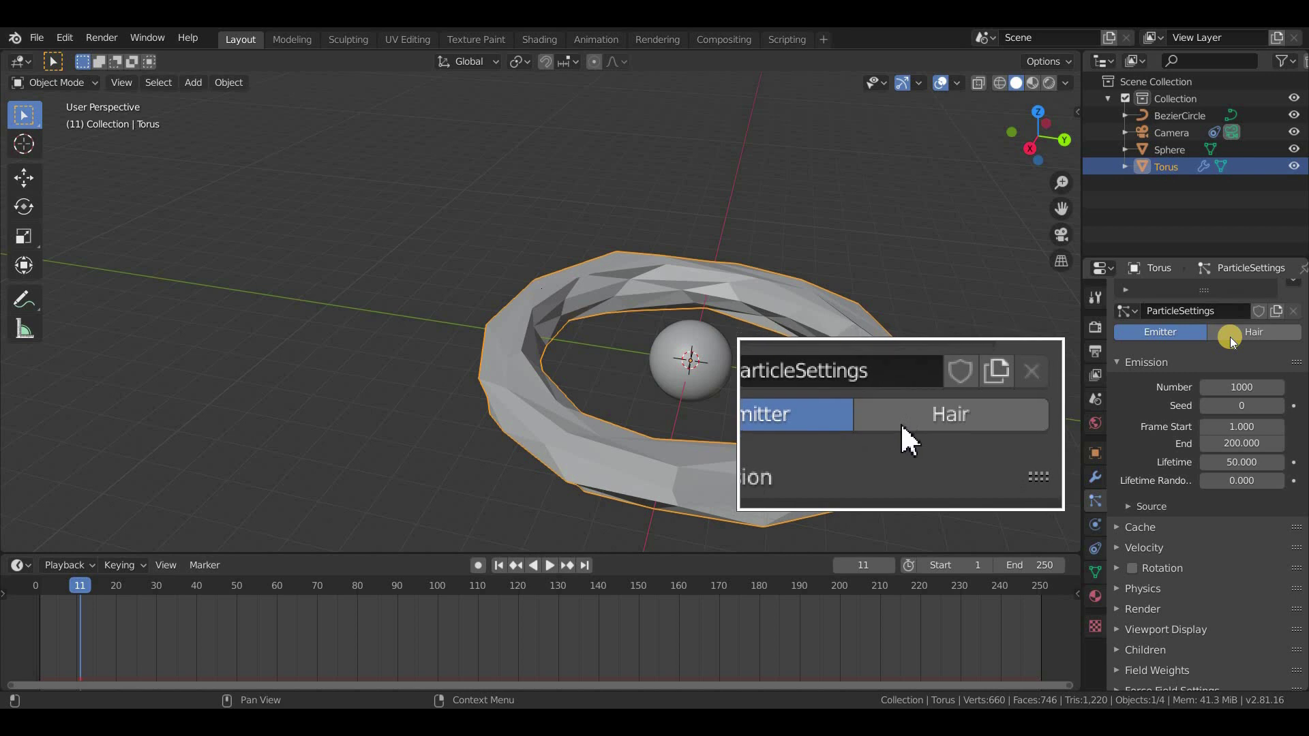
pyautogui.click(1253, 334)
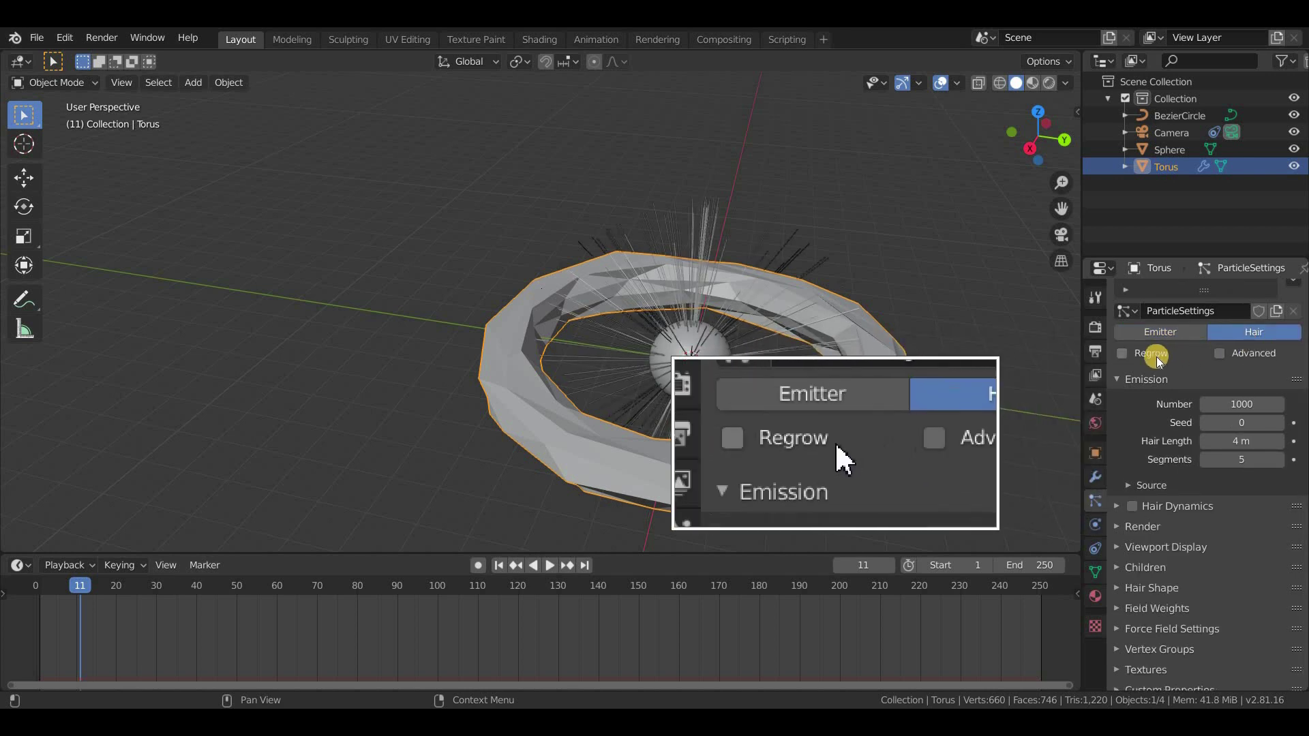
# Emit the hair particles from Verts with Random Order turned off
pyautogui.click(1150, 449)
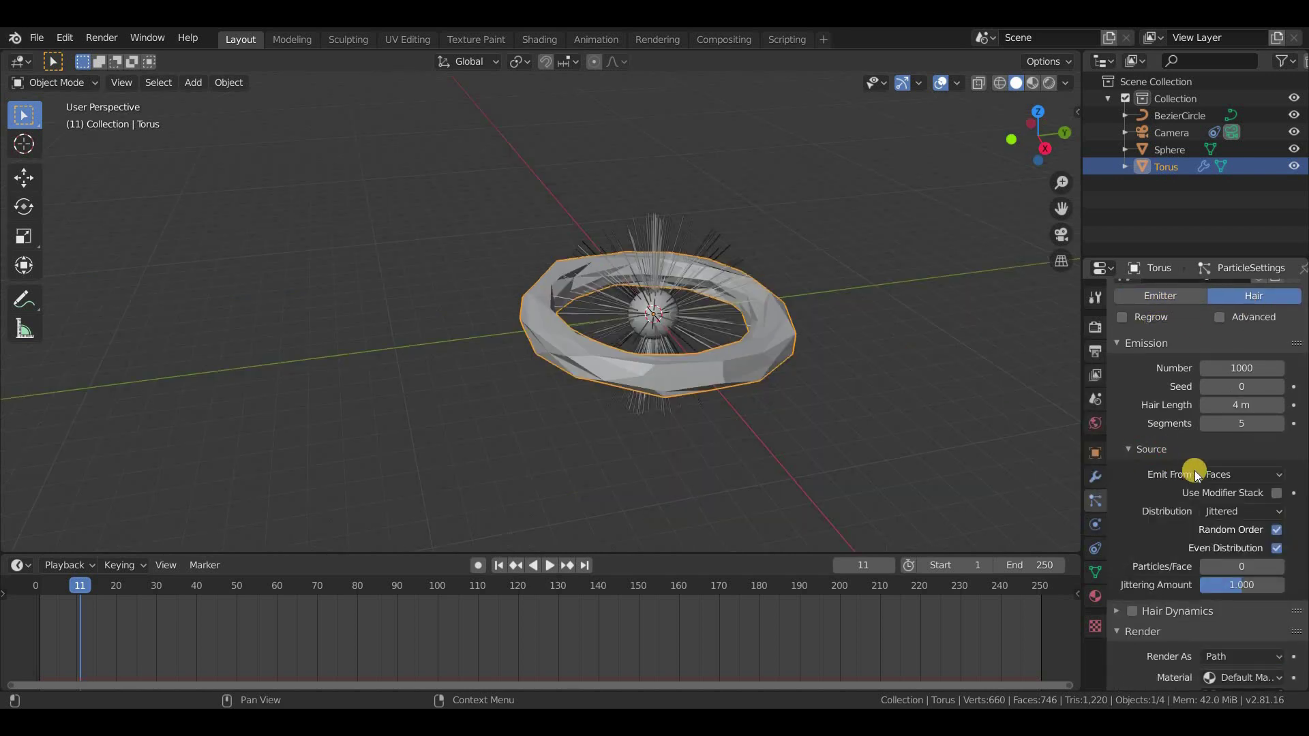
pyautogui.click(1217, 474)
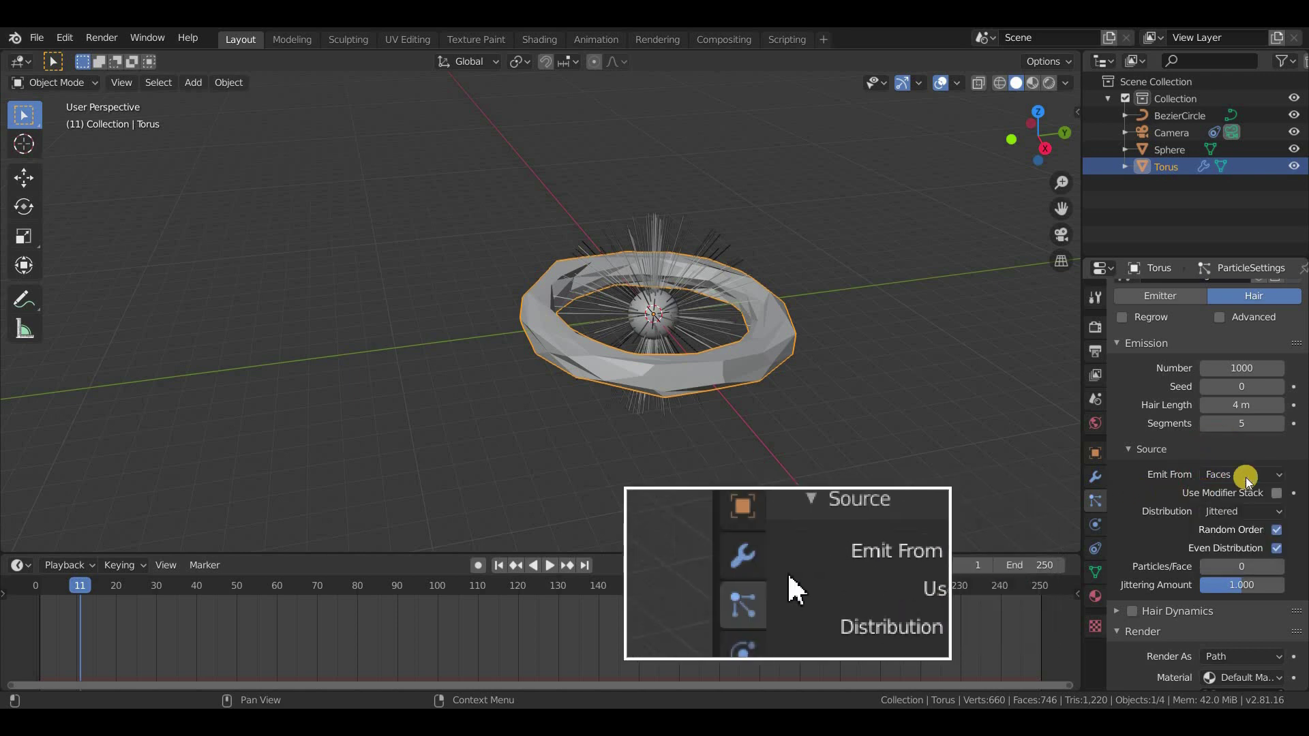
pyautogui.click(1247, 474)
pyautogui.click(1231, 492)
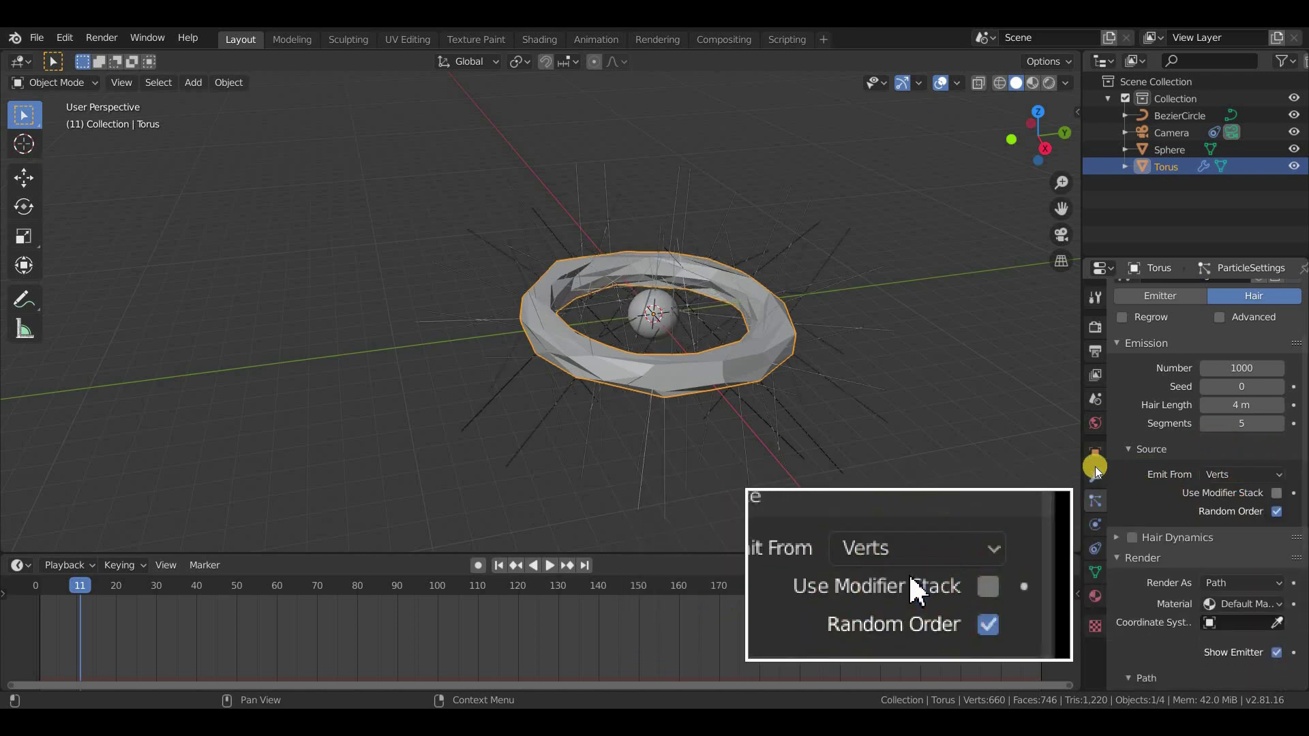
pyautogui.moveTo(992, 459); pyautogui.dragTo(996, 420, button='middle')
pyautogui.scroll(2, 1017, 464)
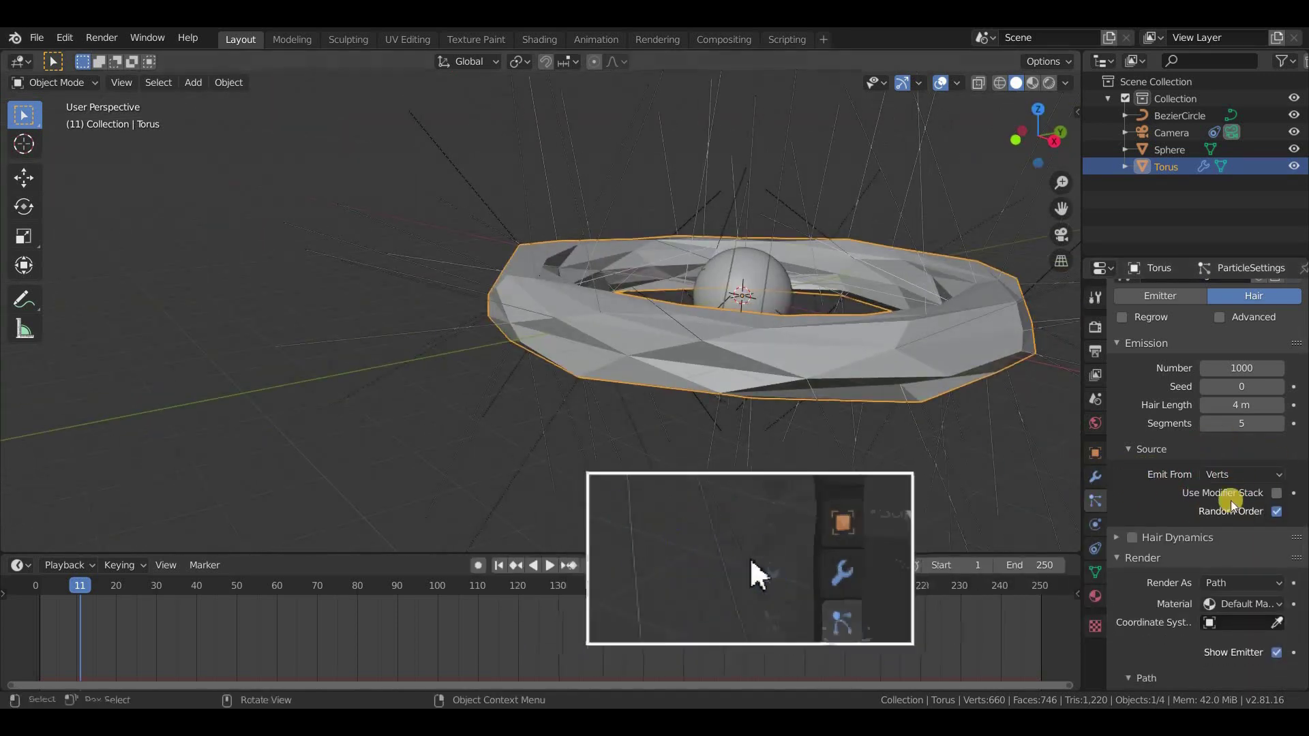
pyautogui.click(1276, 512)
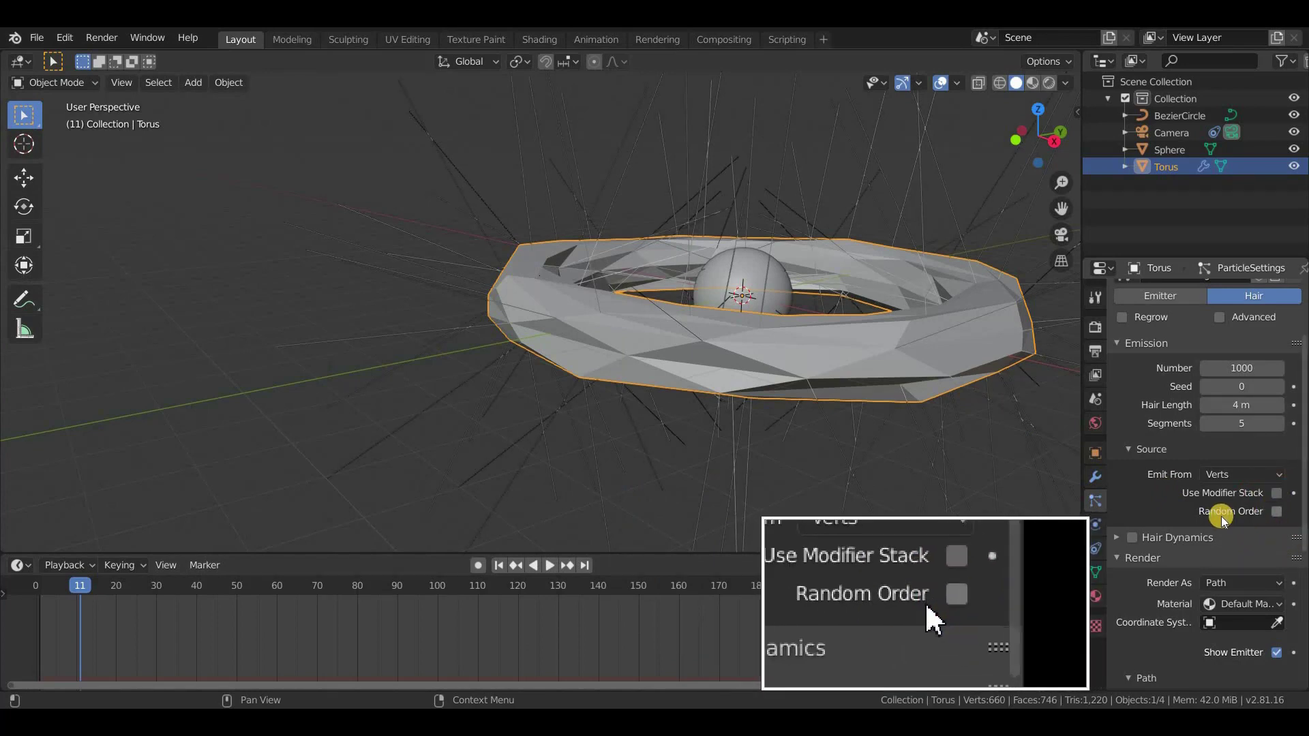
pyautogui.moveTo(816, 476); pyautogui.dragTo(830, 486, button='middle')
pyautogui.scroll(-3, 1267, 528)
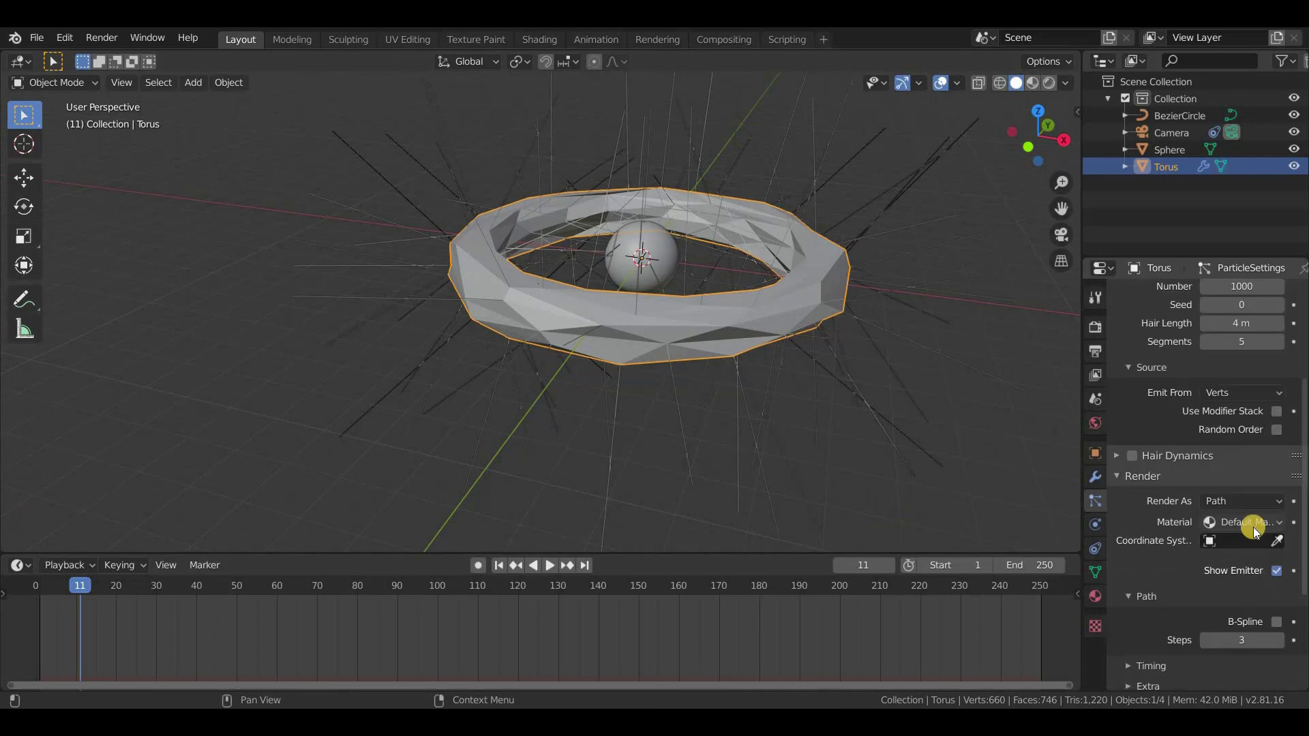
pyautogui.scroll(5, 1259, 538)
pyautogui.scroll(-2, 1249, 535)
pyautogui.scroll(-5, 1244, 478)
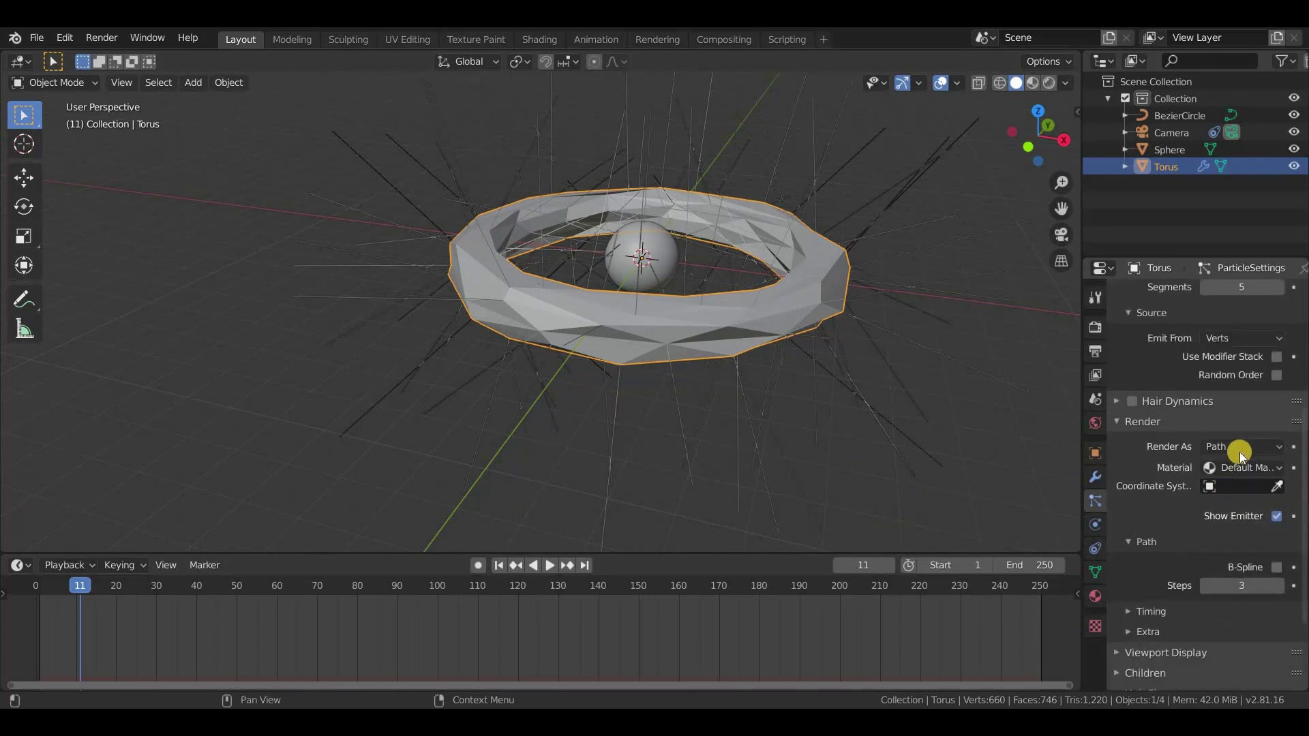
# Render the particles as Object, using Sphere as the instance object
pyautogui.click(1235, 449)
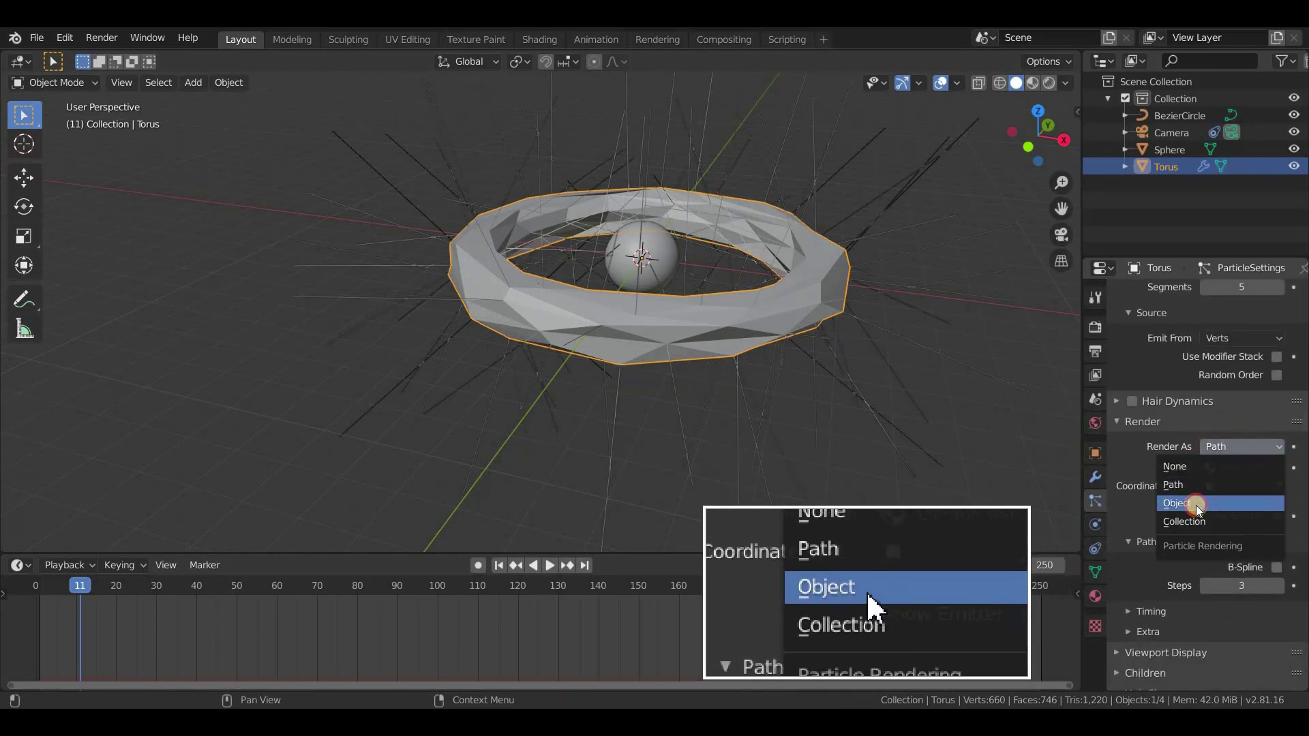
pyautogui.click(1238, 503)
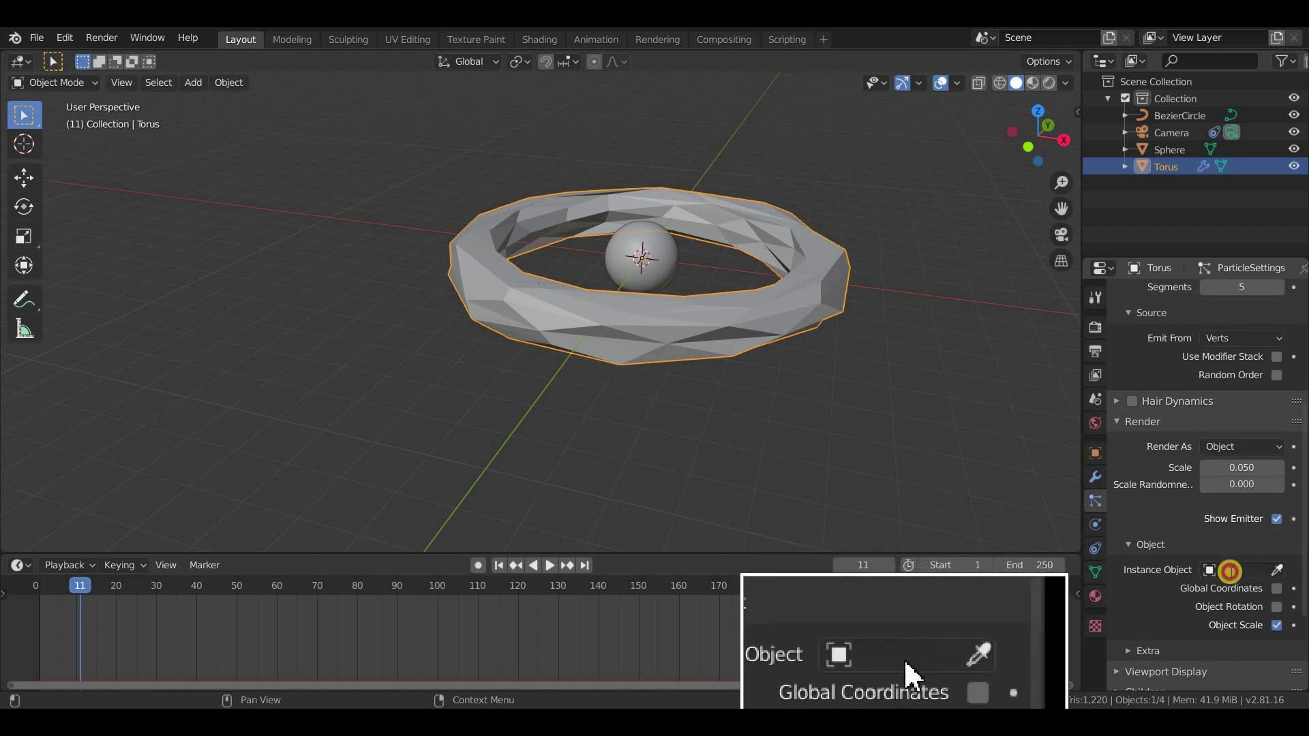
pyautogui.click(1227, 570)
pyautogui.click(1154, 428)
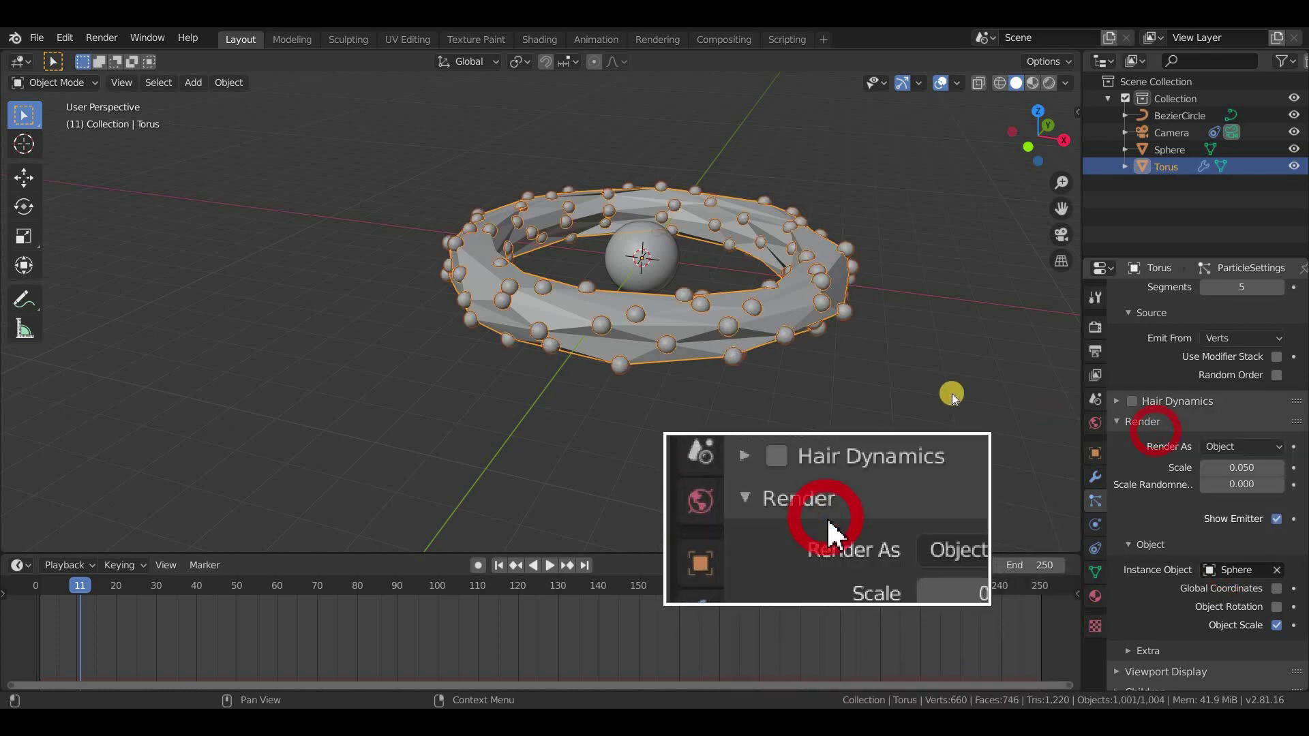
pyautogui.scroll(5, 951, 402)
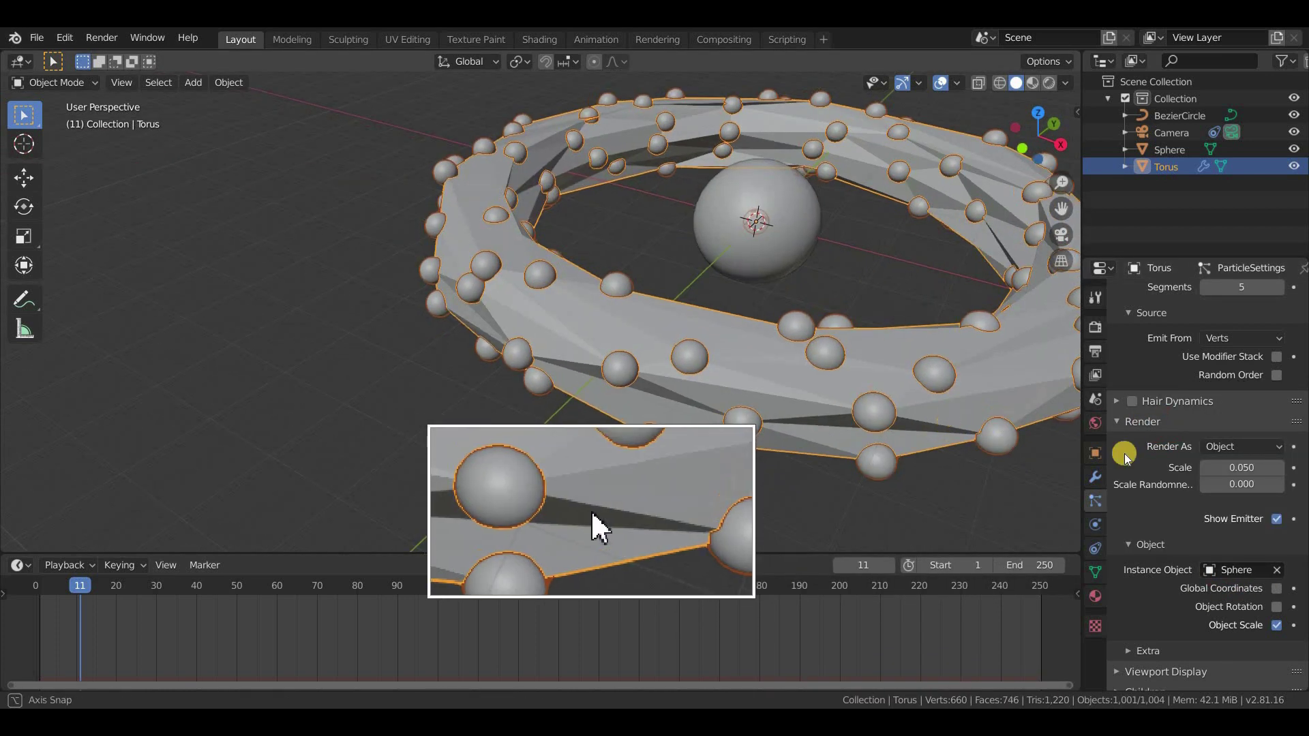
pyautogui.scroll(-2, 1254, 571)
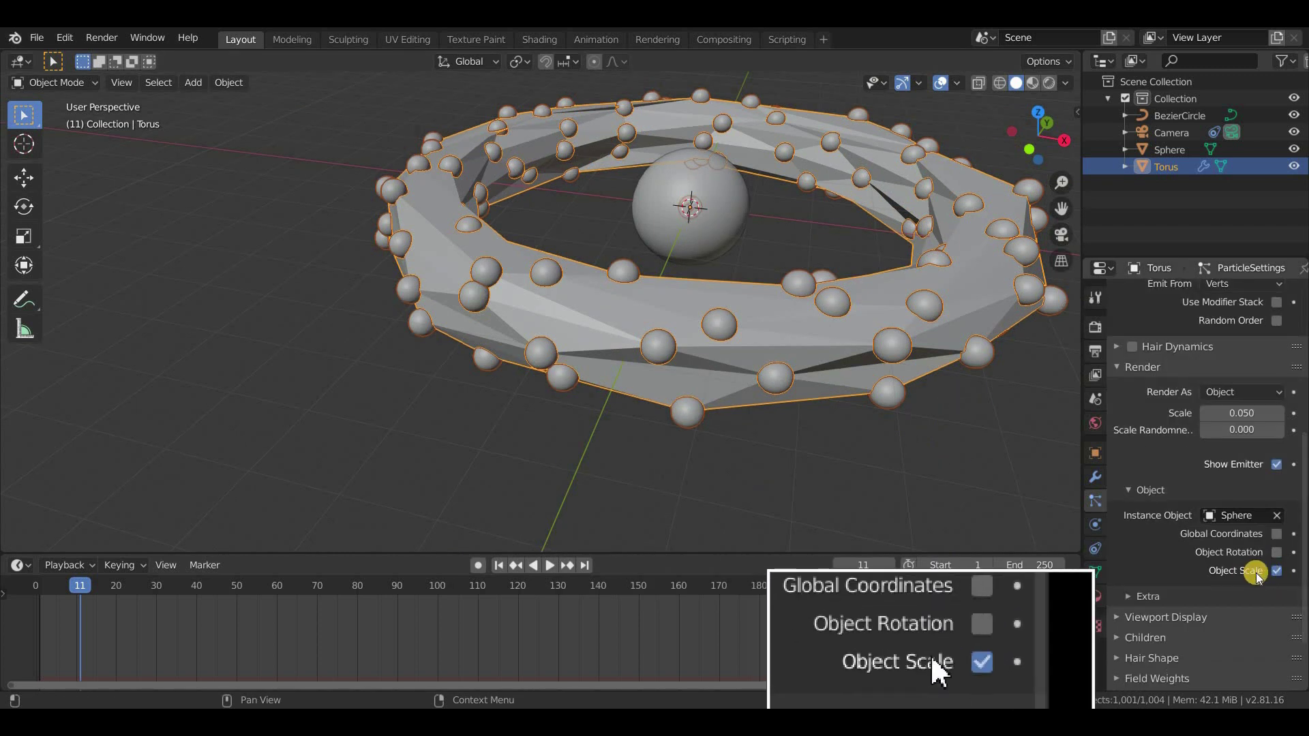
pyautogui.scroll(-5, 1192, 539)
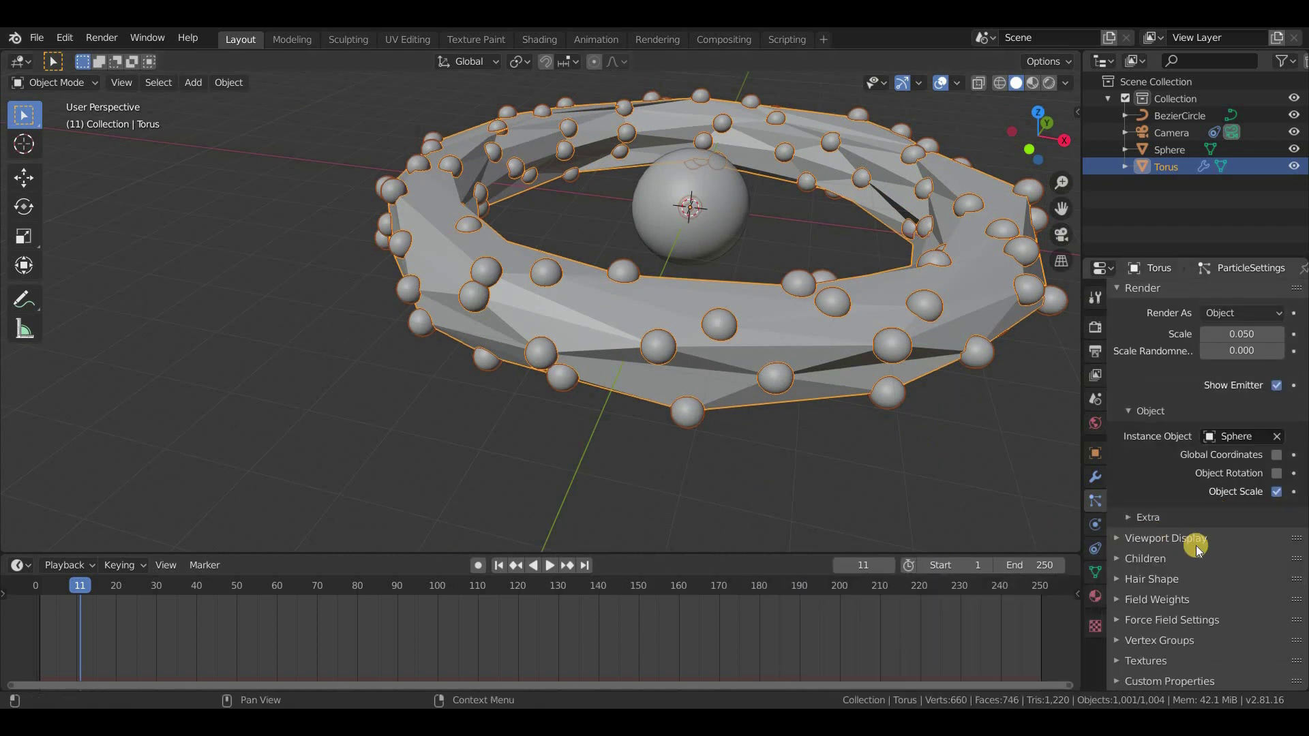
pyautogui.scroll(9, 1192, 543)
pyautogui.moveTo(734, 251)
pyautogui.mouseDown(button='middle')
pyautogui.moveTo(772, 252)
pyautogui.moveTo(819, 207)
pyautogui.mouseUp(button='middle')
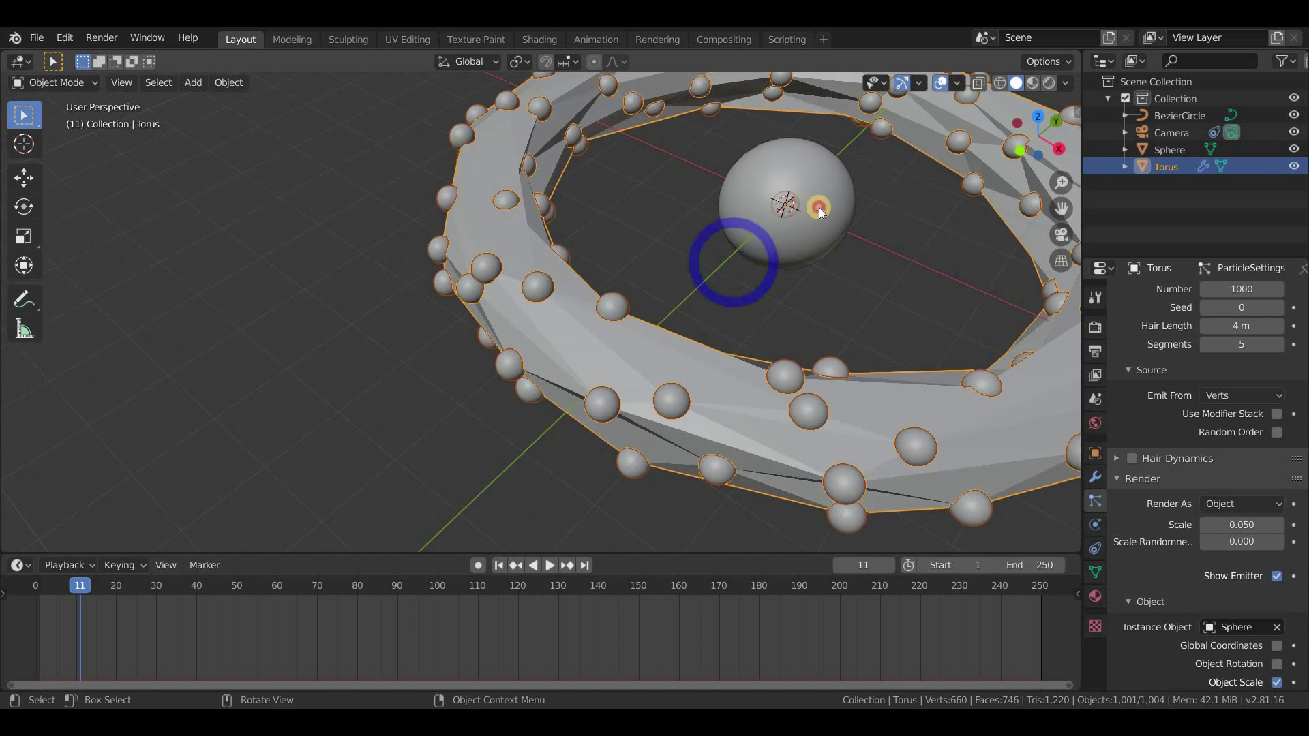
# Scale the Sphere to 0.34 on X, Y and Z
pyautogui.click(817, 208)
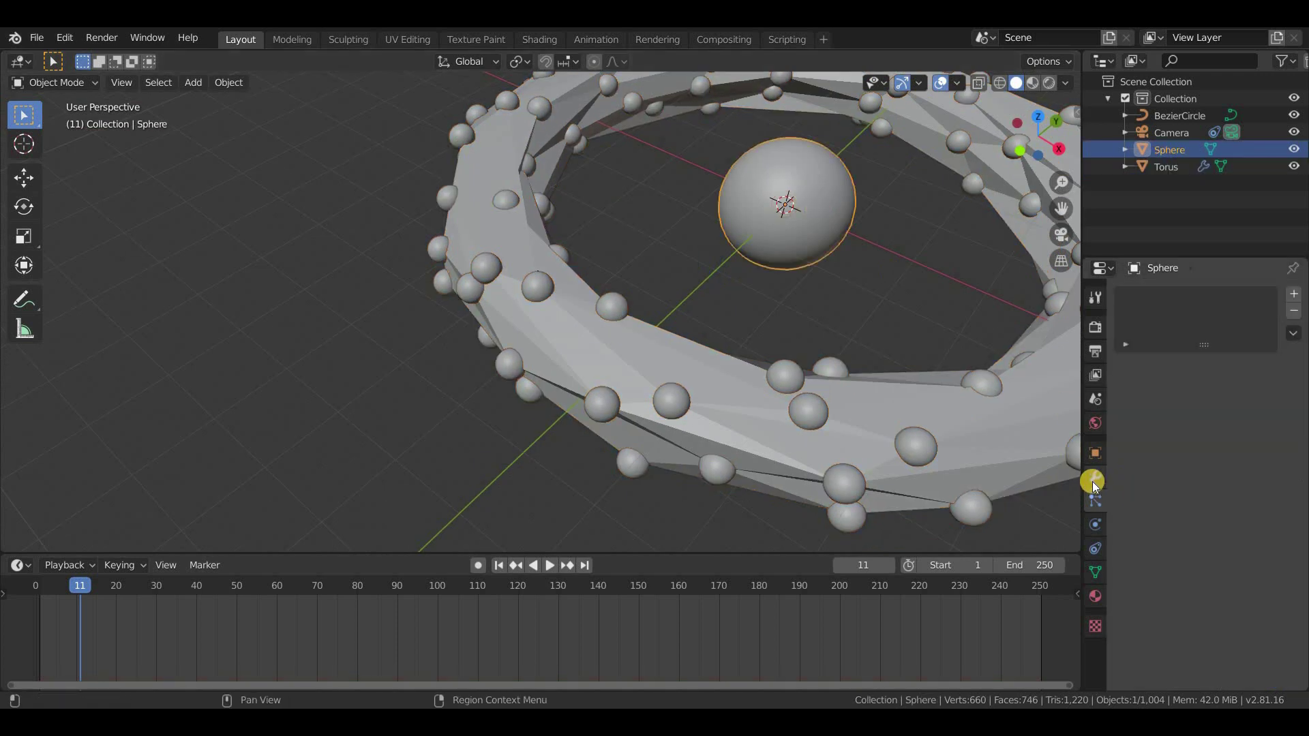
pyautogui.click(1094, 452)
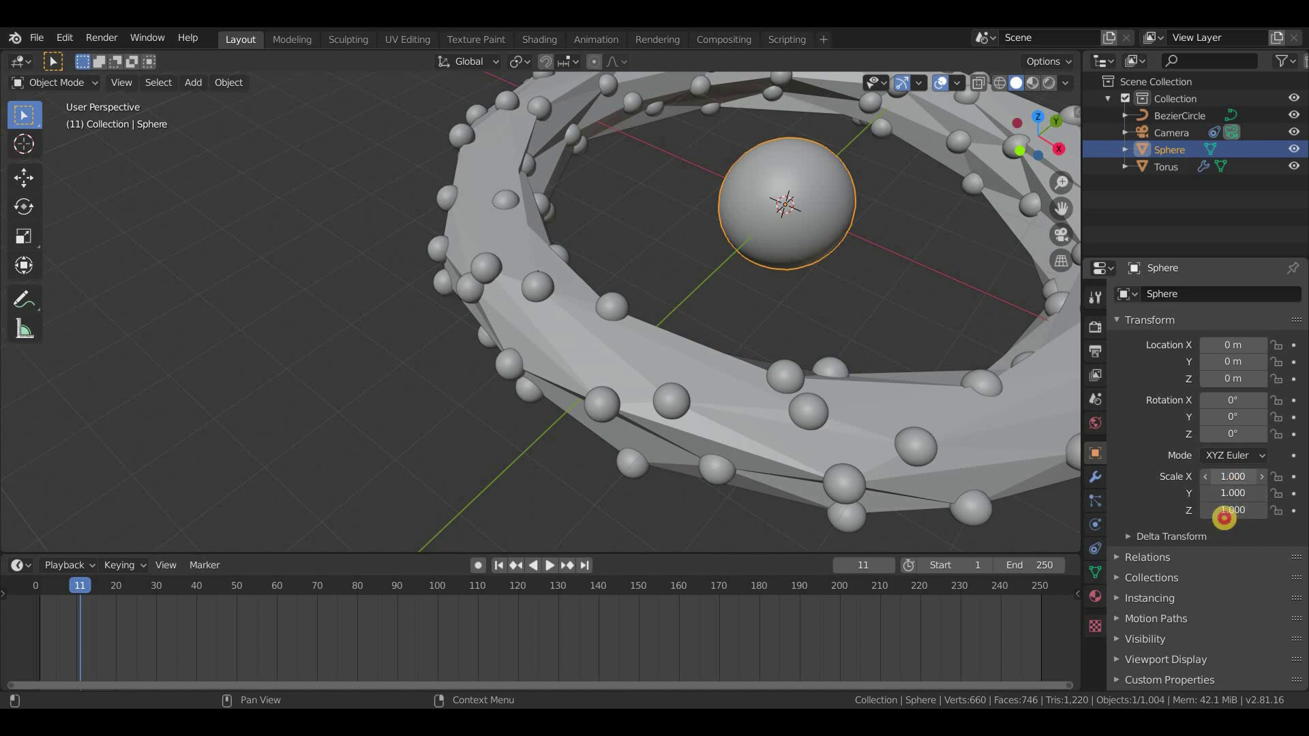
pyautogui.moveTo(1224, 518); pyautogui.dragTo(1175, 506)
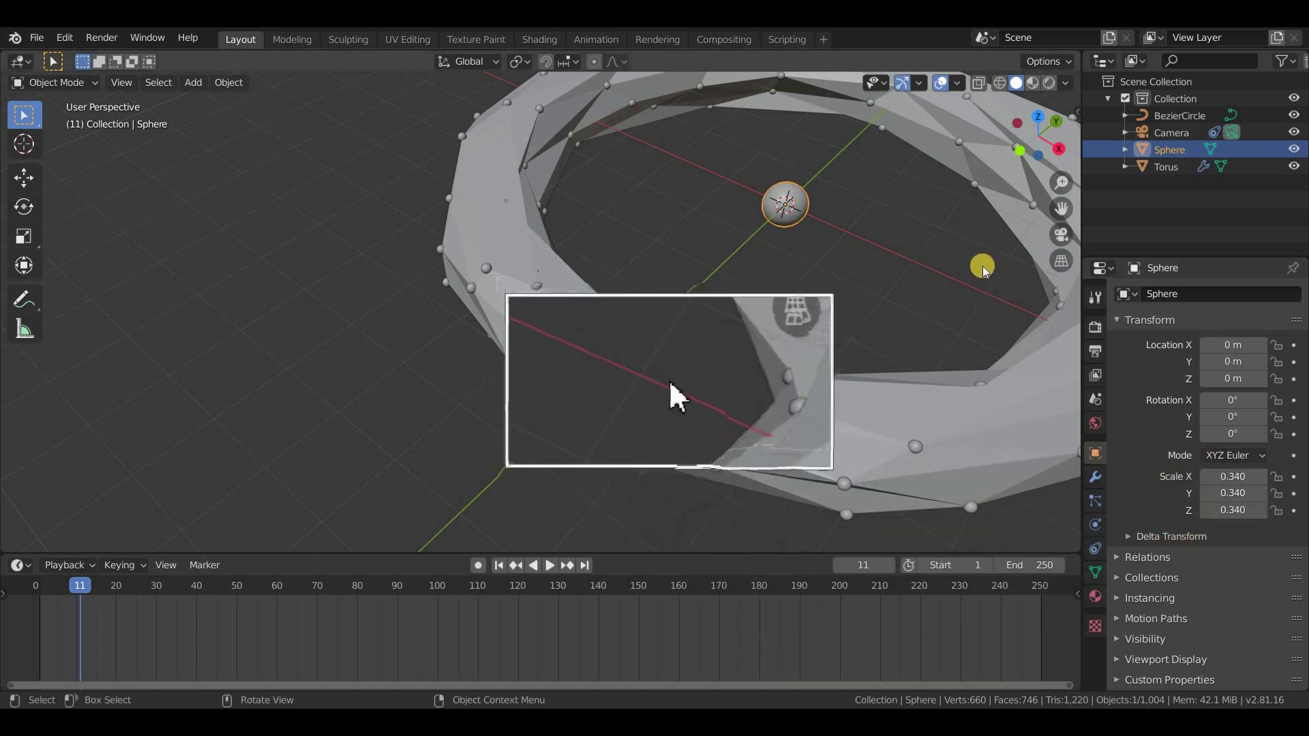
# Preview the fly-through animation from the camera view
pyautogui.moveTo(920, 286)
pyautogui.mouseDown(button='middle')
pyautogui.moveTo(845, 439)
pyautogui.moveTo(759, 428)
pyautogui.mouseUp(button='middle')
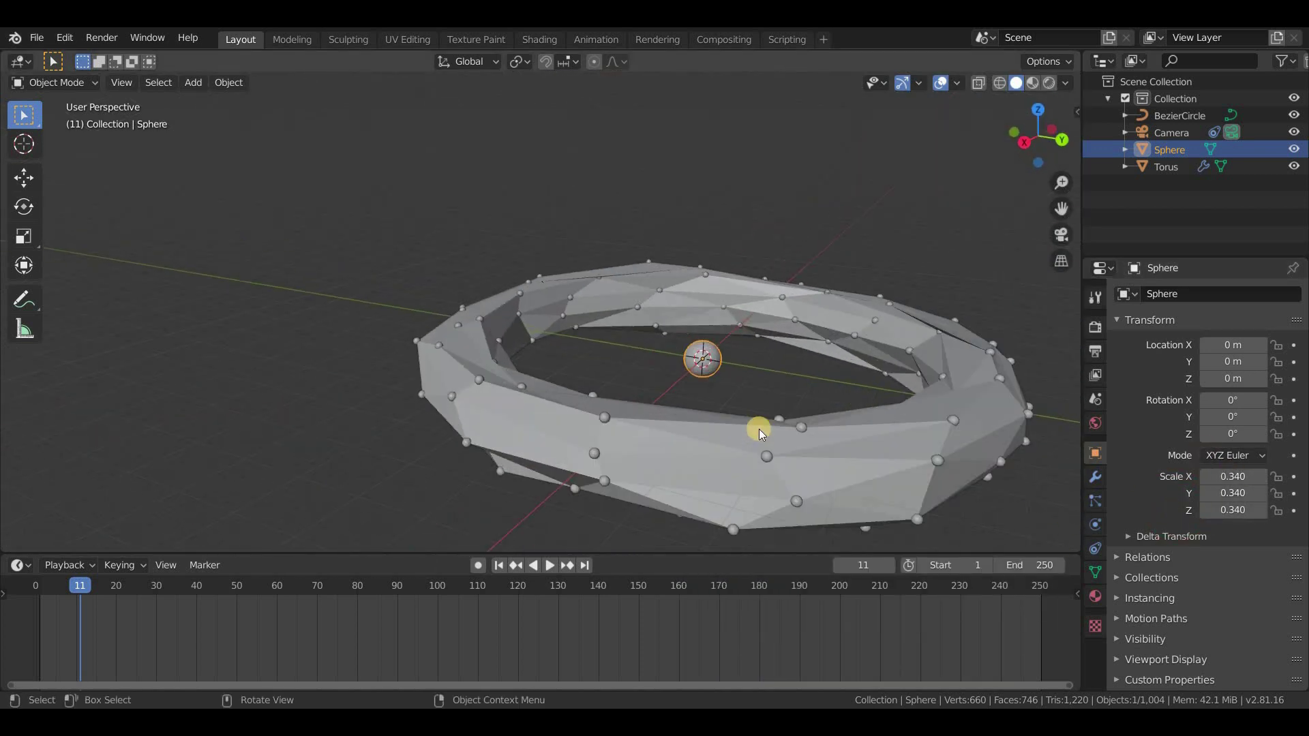
pyautogui.press('KP_0')
pyautogui.scroll(-3, 579, 375)
pyautogui.press('space')
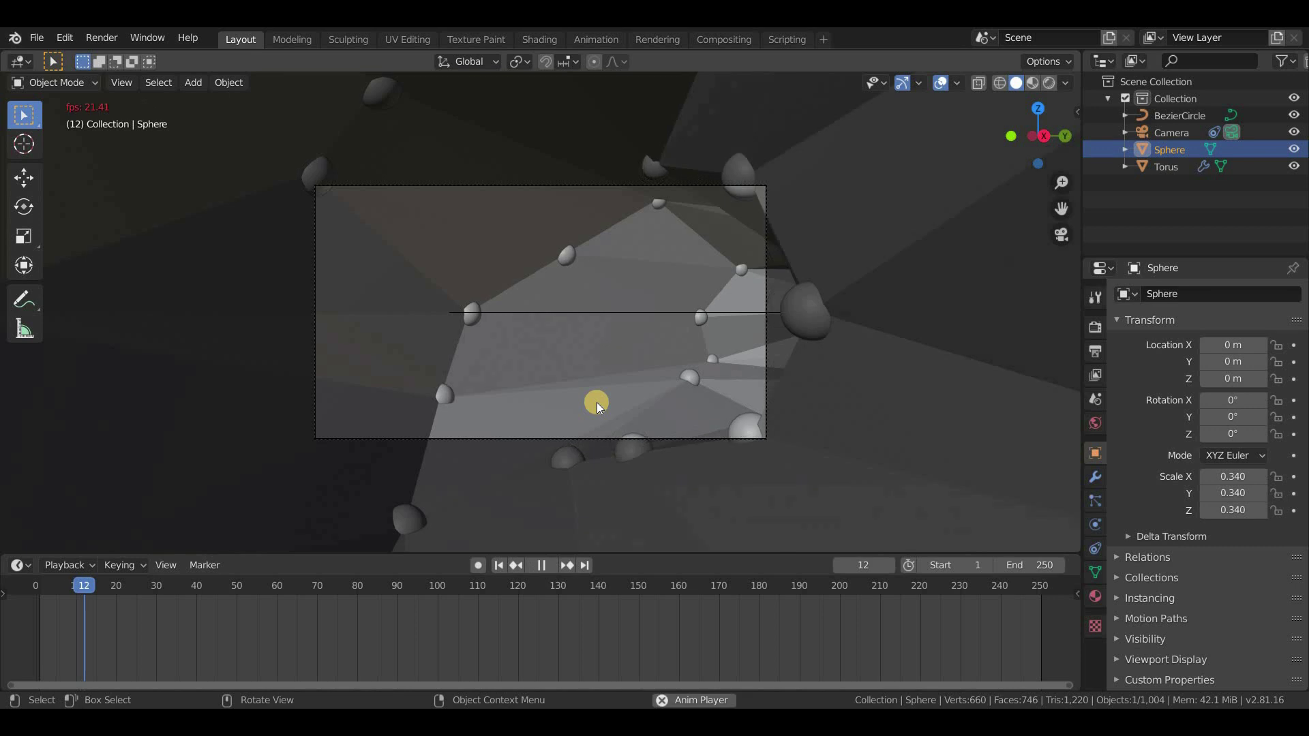
pyautogui.scroll(1, 663, 457)
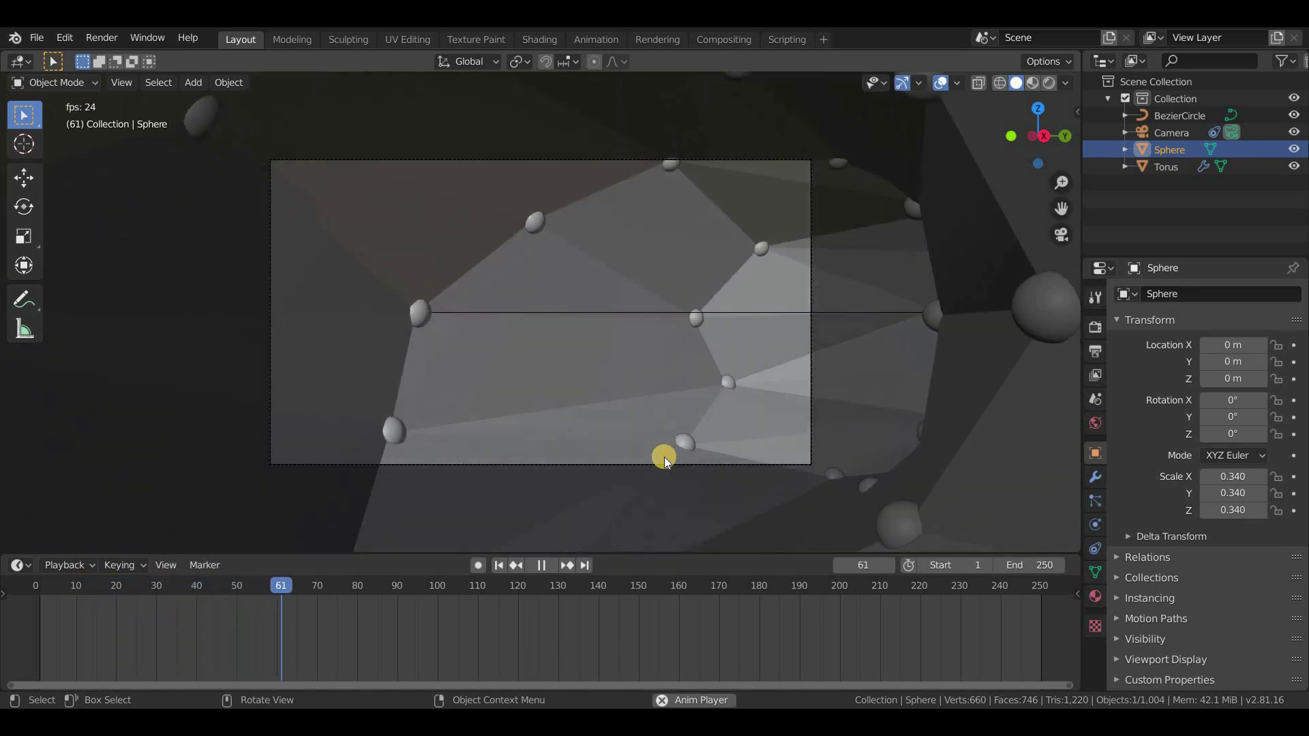
pyautogui.press('space')
pyautogui.moveTo(257, 520); pyautogui.dragTo(741, 234, button='middle')
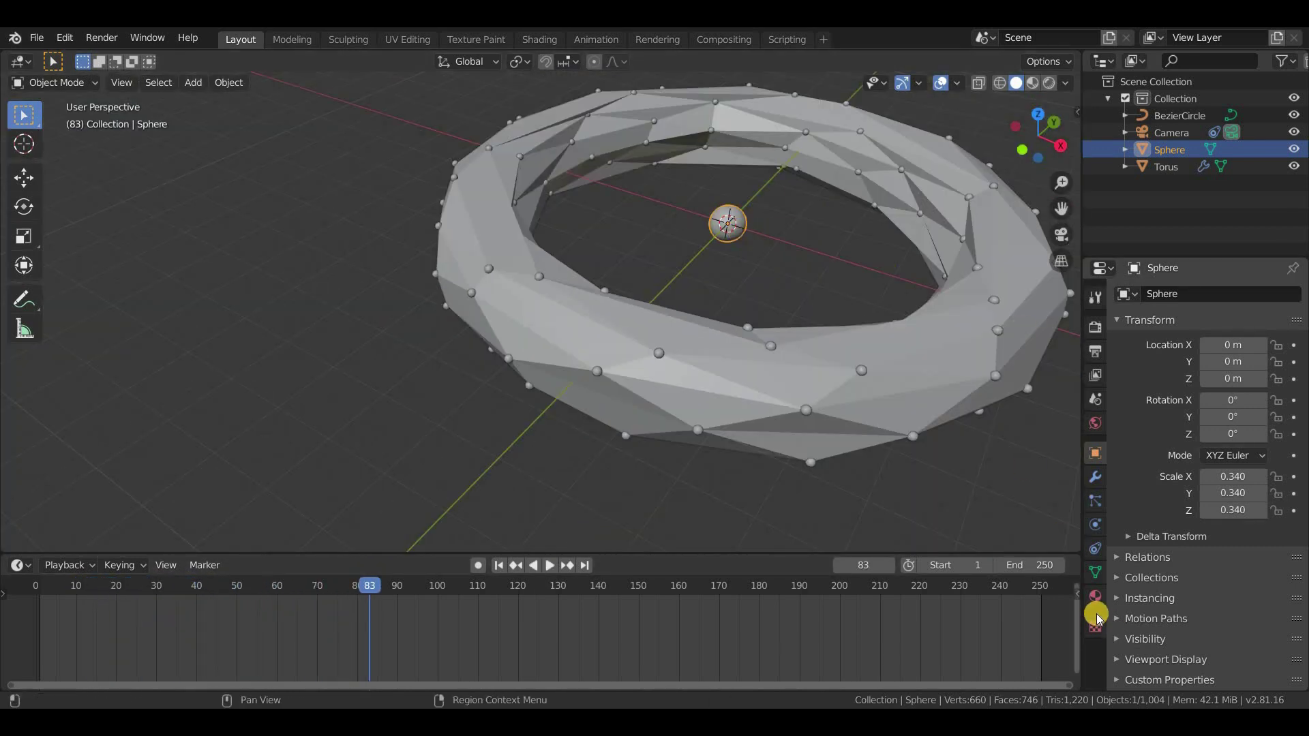
# Give the Sphere a new Emission material with strength 5, viewed rendered through the camera
pyautogui.click(1094, 597)
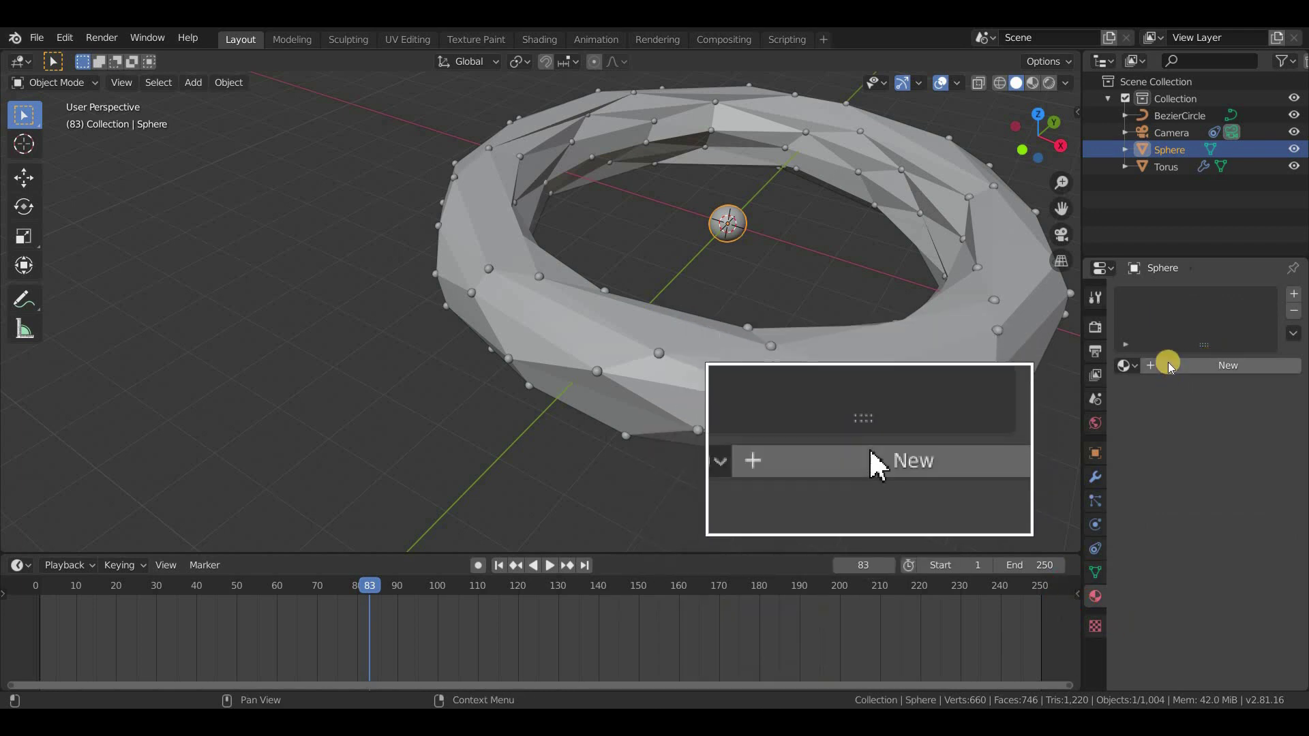
pyautogui.click(1189, 365)
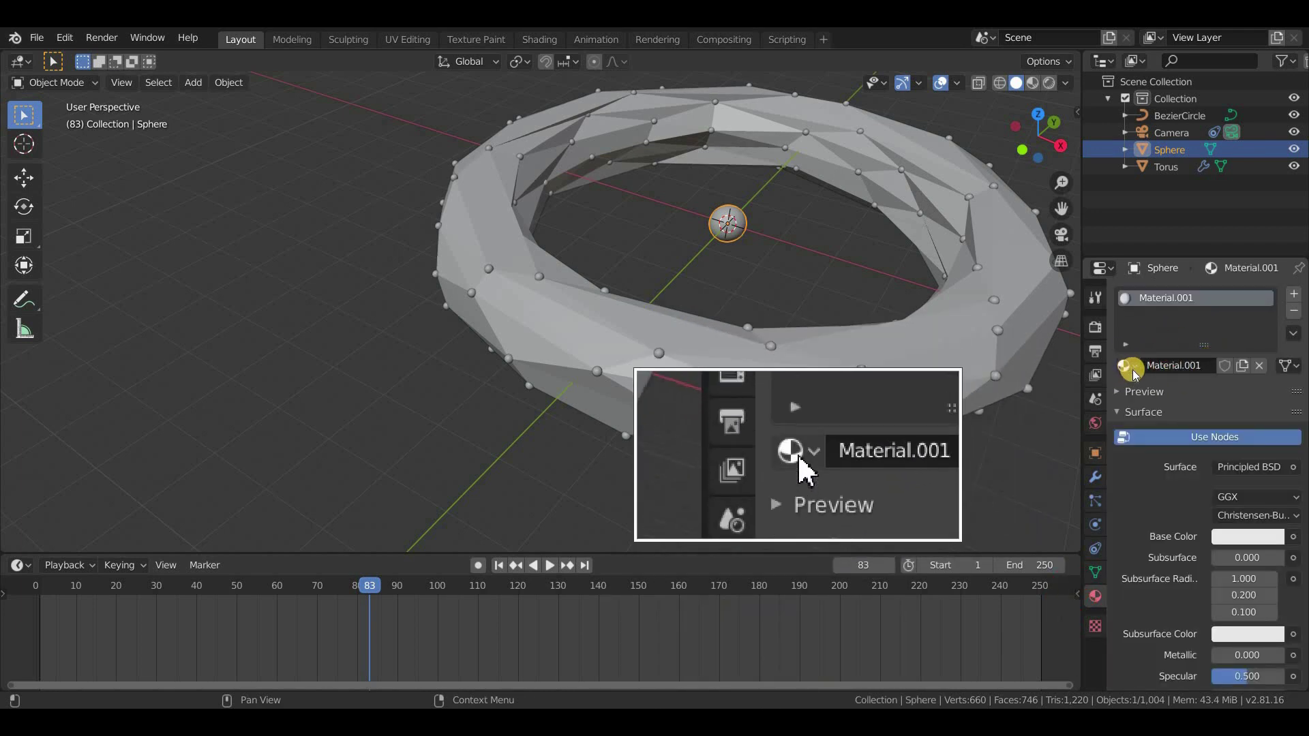
pyautogui.click(1249, 467)
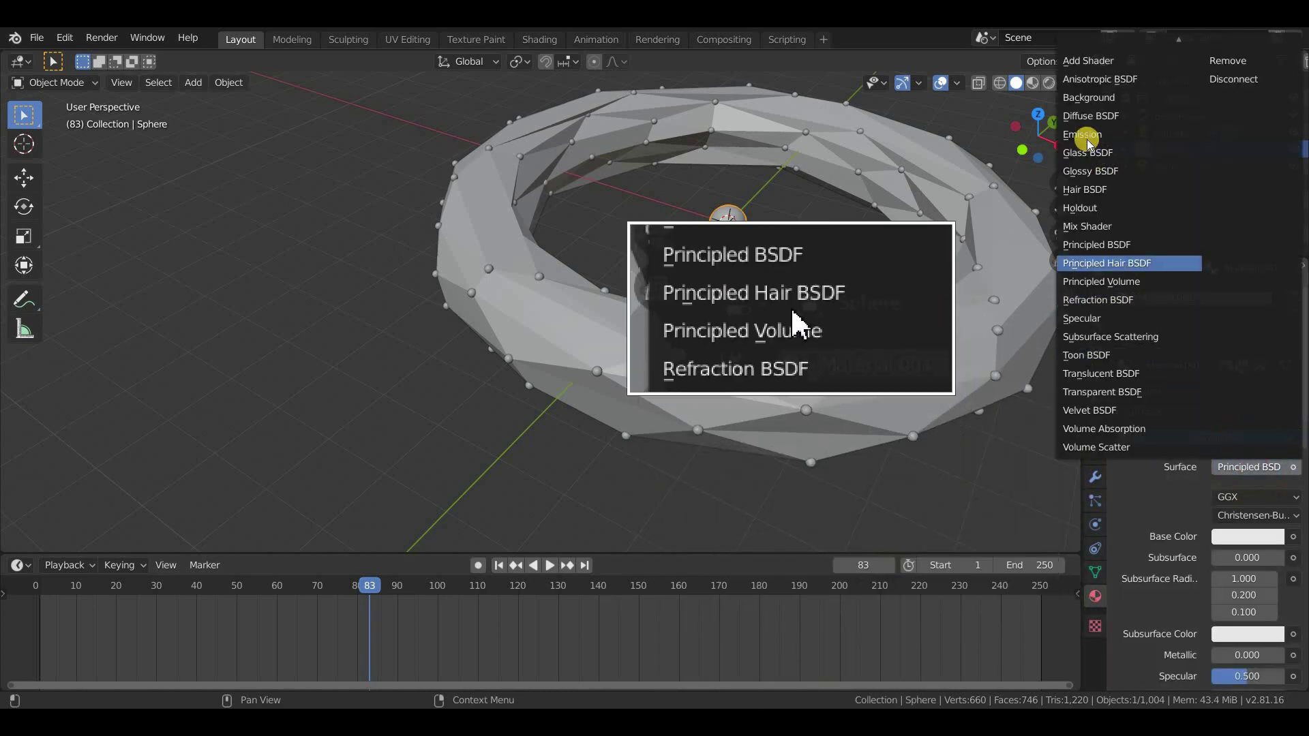
pyautogui.click(1089, 136)
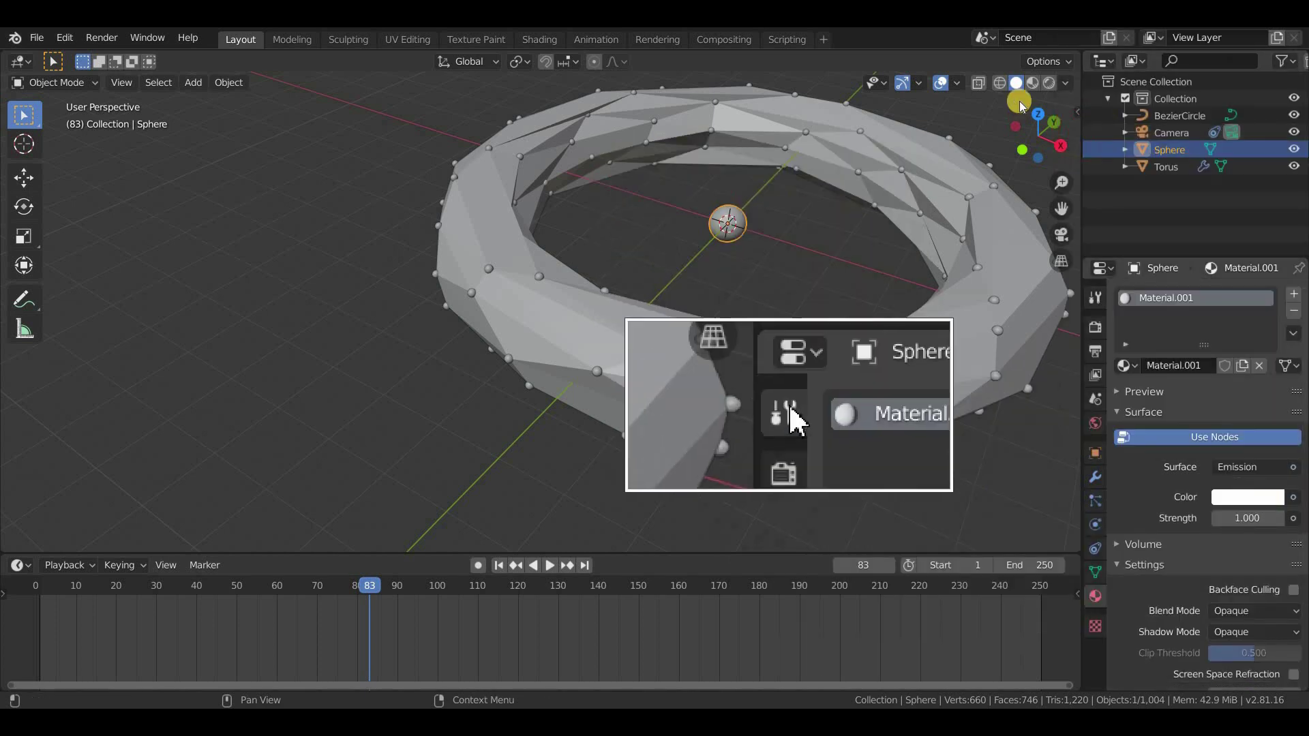
pyautogui.click(1049, 83)
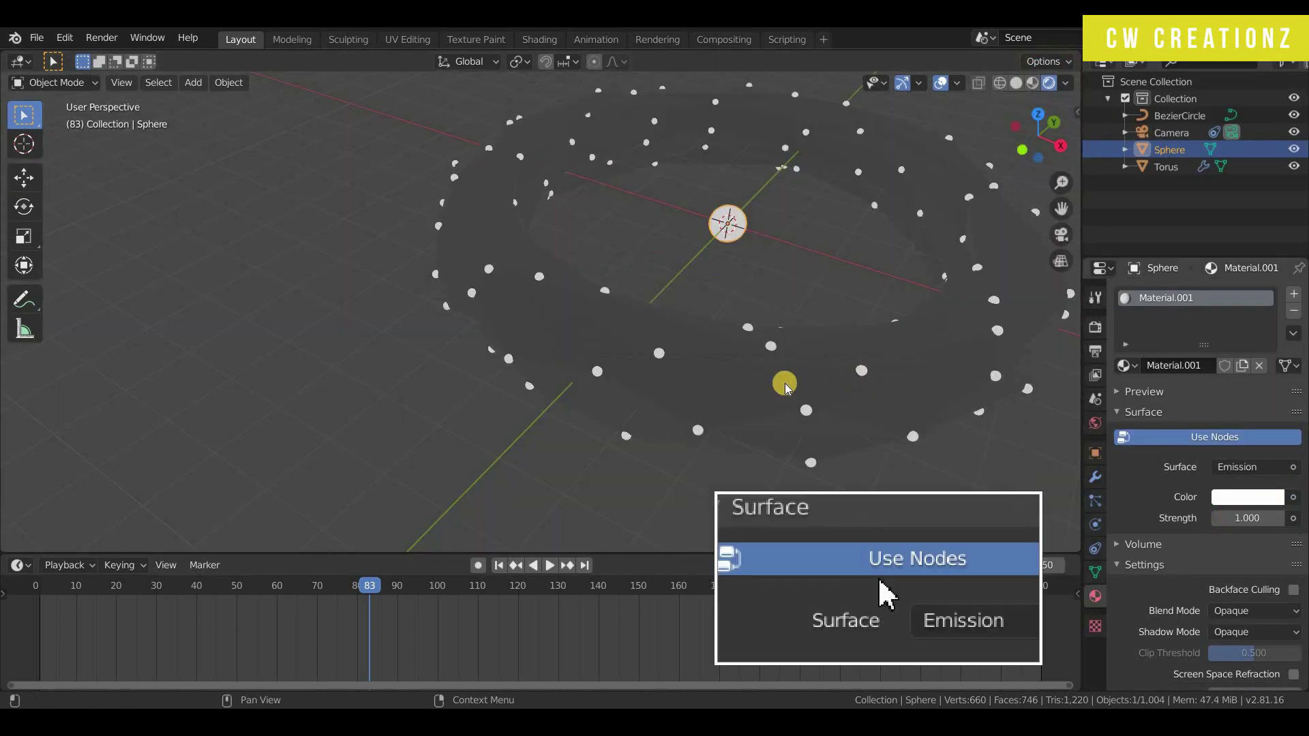
pyautogui.press('KP_0')
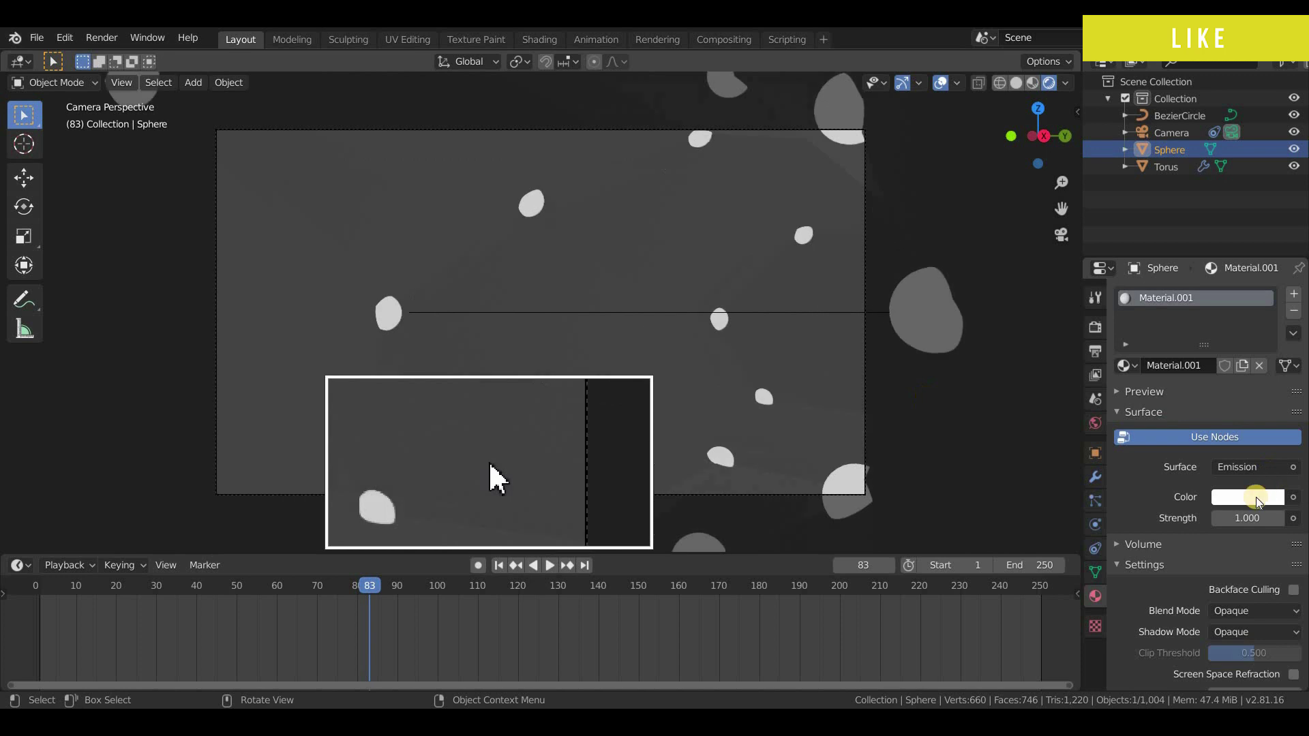
pyautogui.write('5')
pyautogui.press('Return')
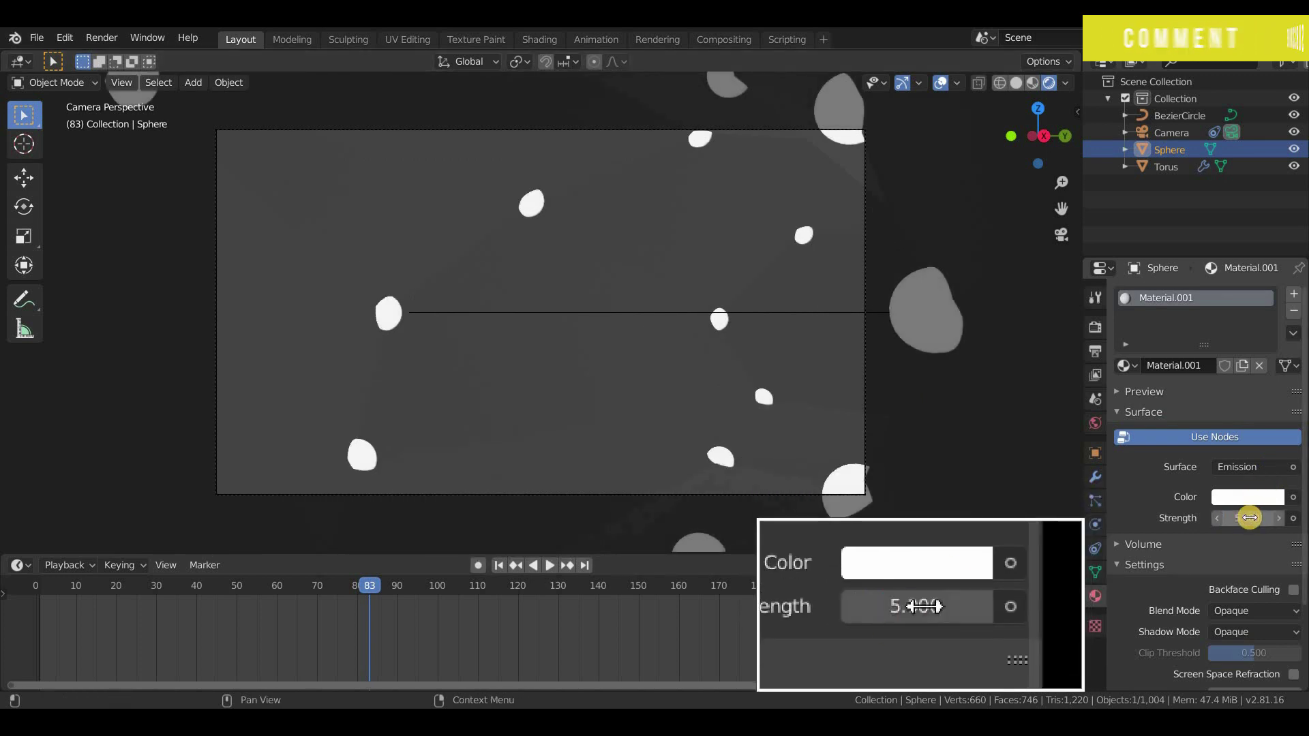
pyautogui.click(1095, 328)
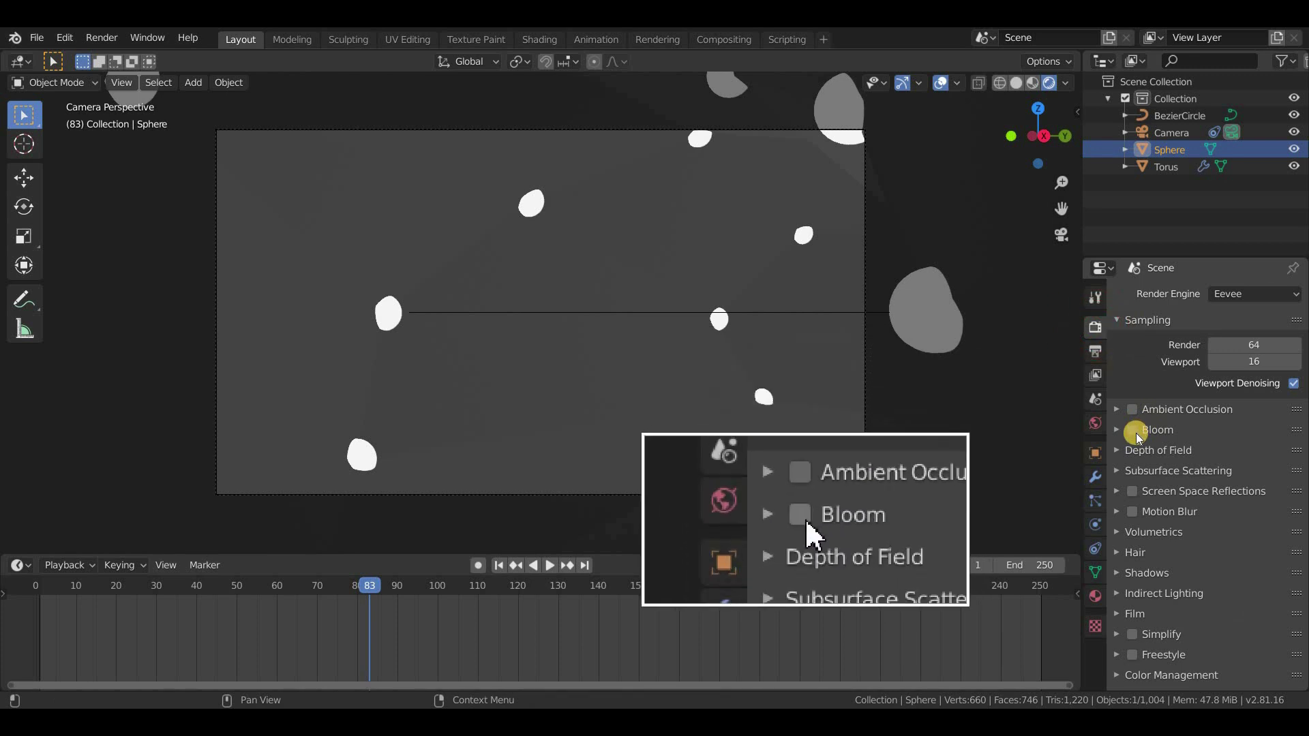
# Enable Bloom and Ambient Occlusion and make the Sphere's emission colour a saturated yellow
pyautogui.click(1134, 430)
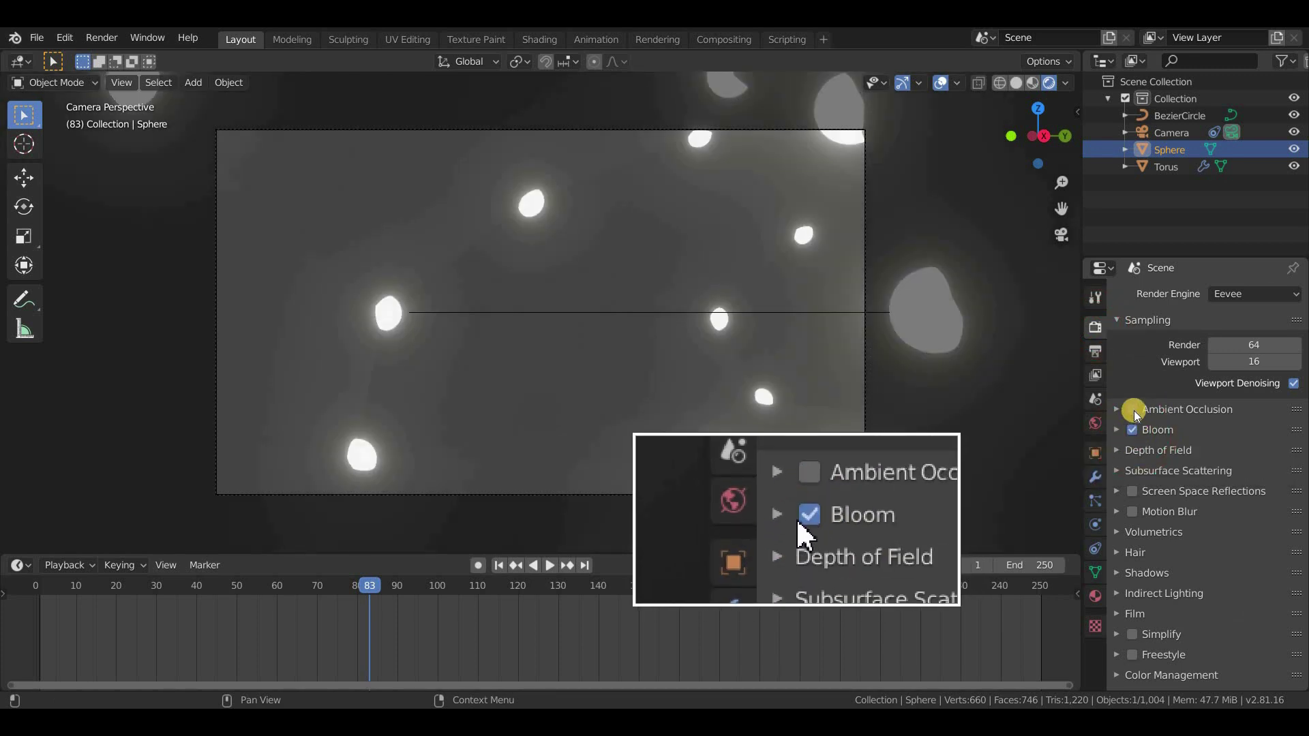
pyautogui.click(1132, 410)
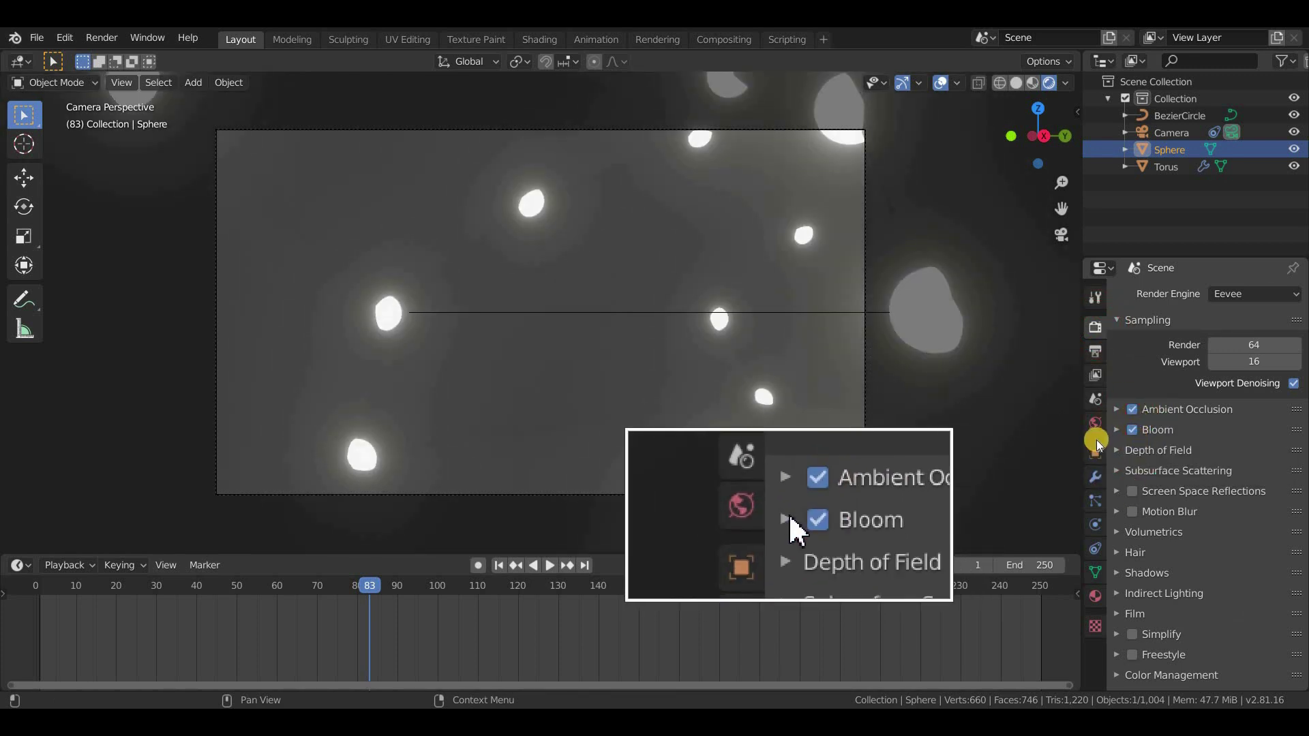
pyautogui.click(1095, 596)
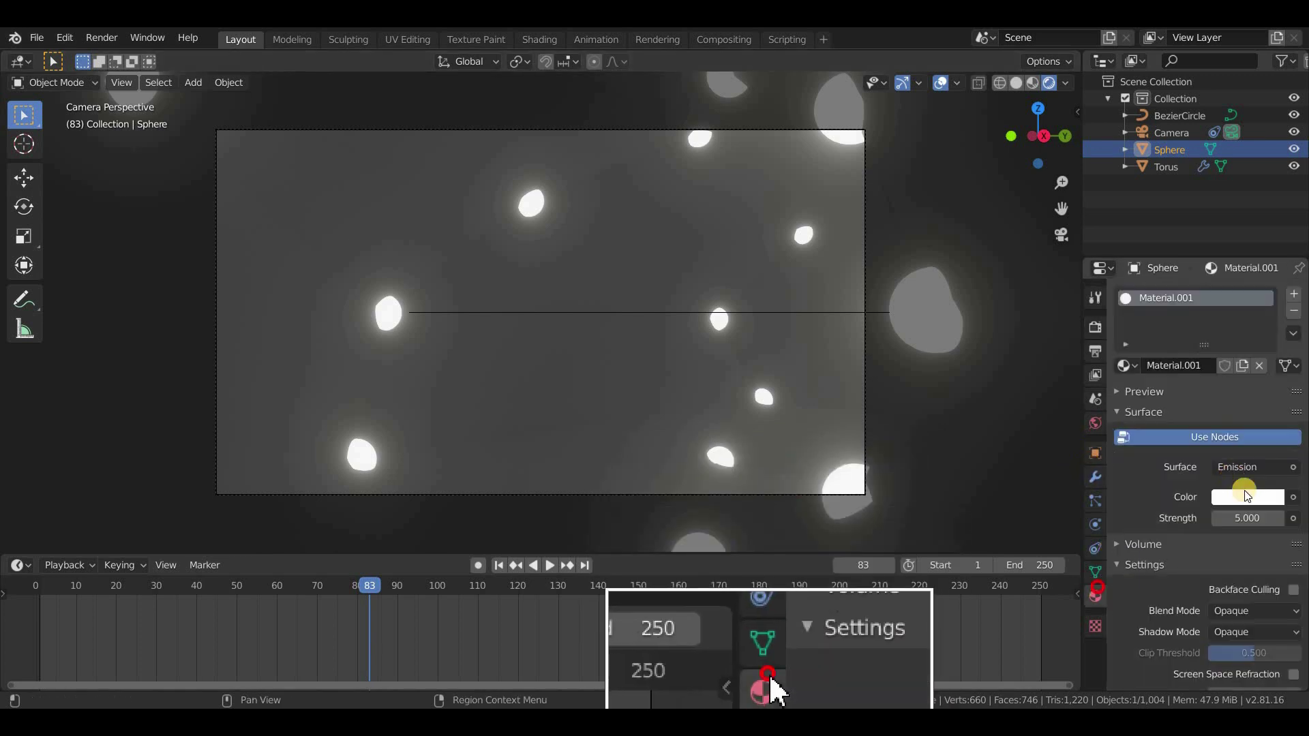
pyautogui.click(1236, 499)
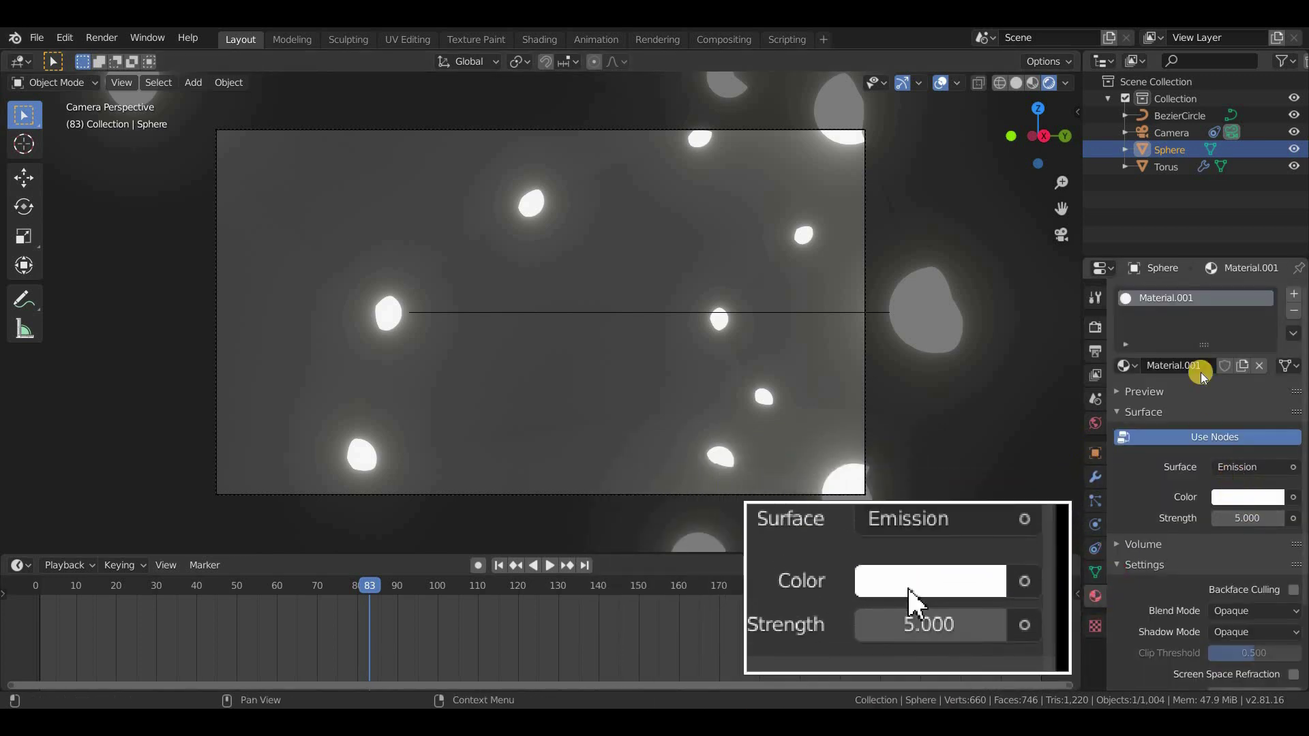
pyautogui.click(1161, 344)
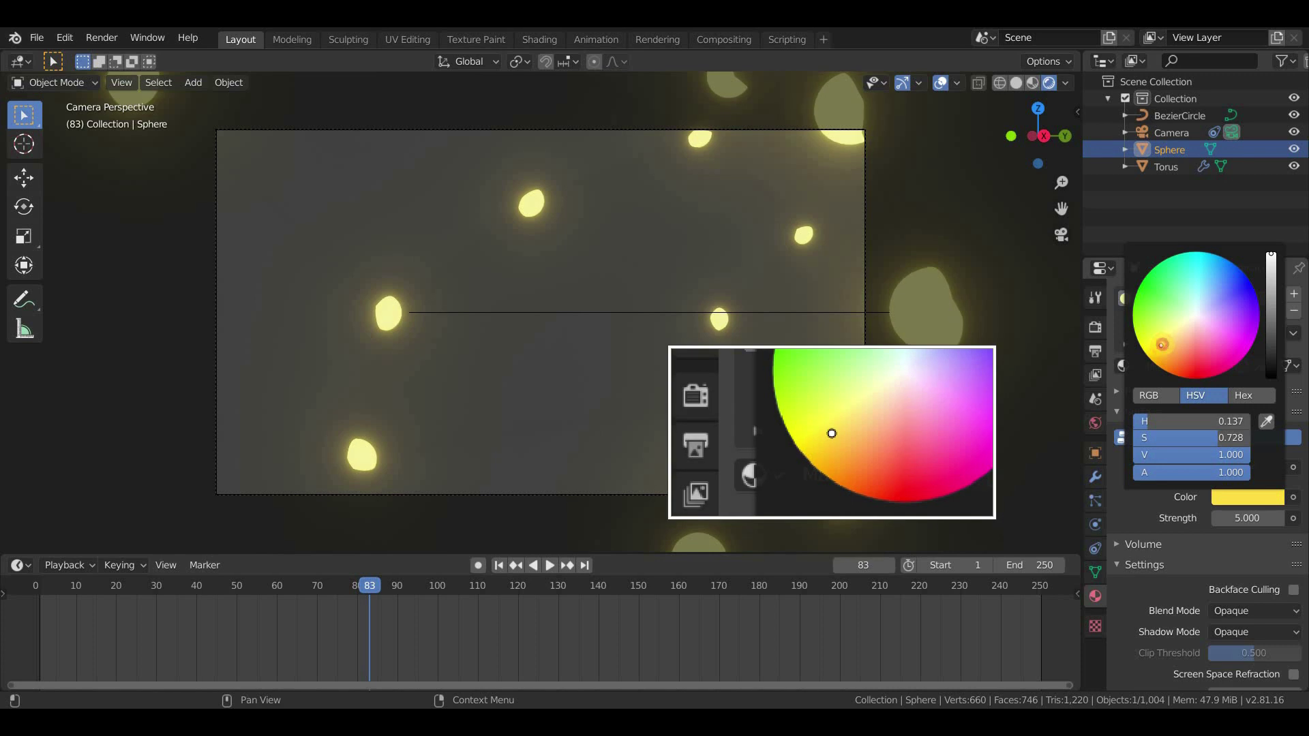
pyautogui.moveTo(1224, 438); pyautogui.dragTo(1235, 437)
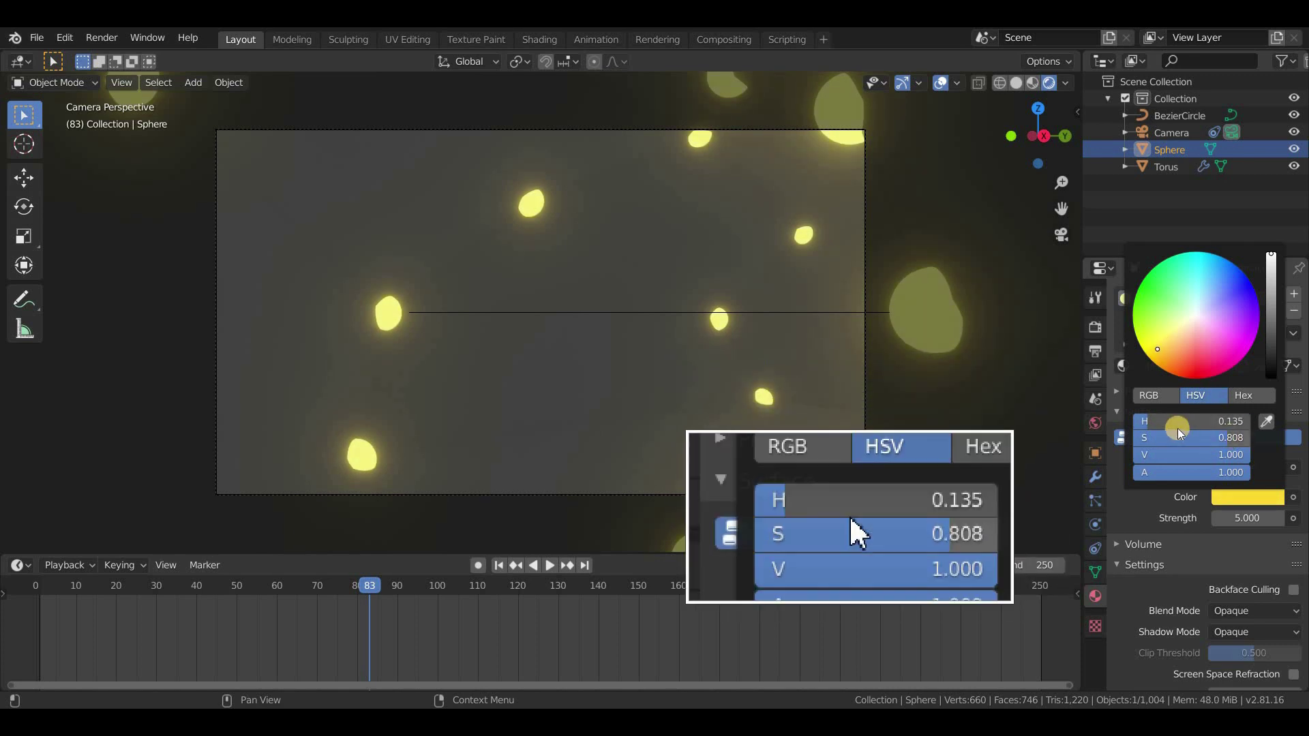
pyautogui.moveTo(645, 329); pyautogui.dragTo(818, 205, button='middle')
pyautogui.click(1017, 82)
pyautogui.scroll(-4, 748, 292)
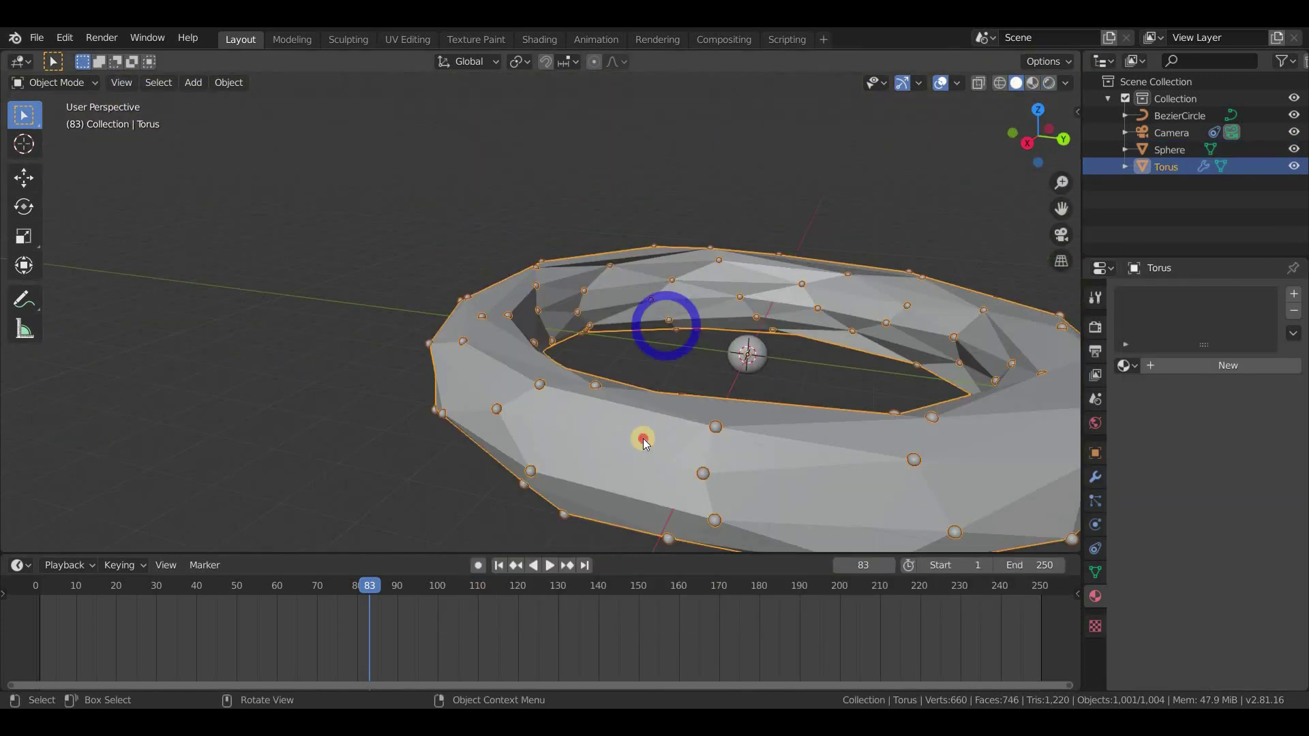
# Add a point light and give it a Follow Path constraint
pyautogui.moveTo(643, 439); pyautogui.dragTo(882, 355, button='middle')
pyautogui.click(882, 354)
pyautogui.hotkey('shift', 'a')
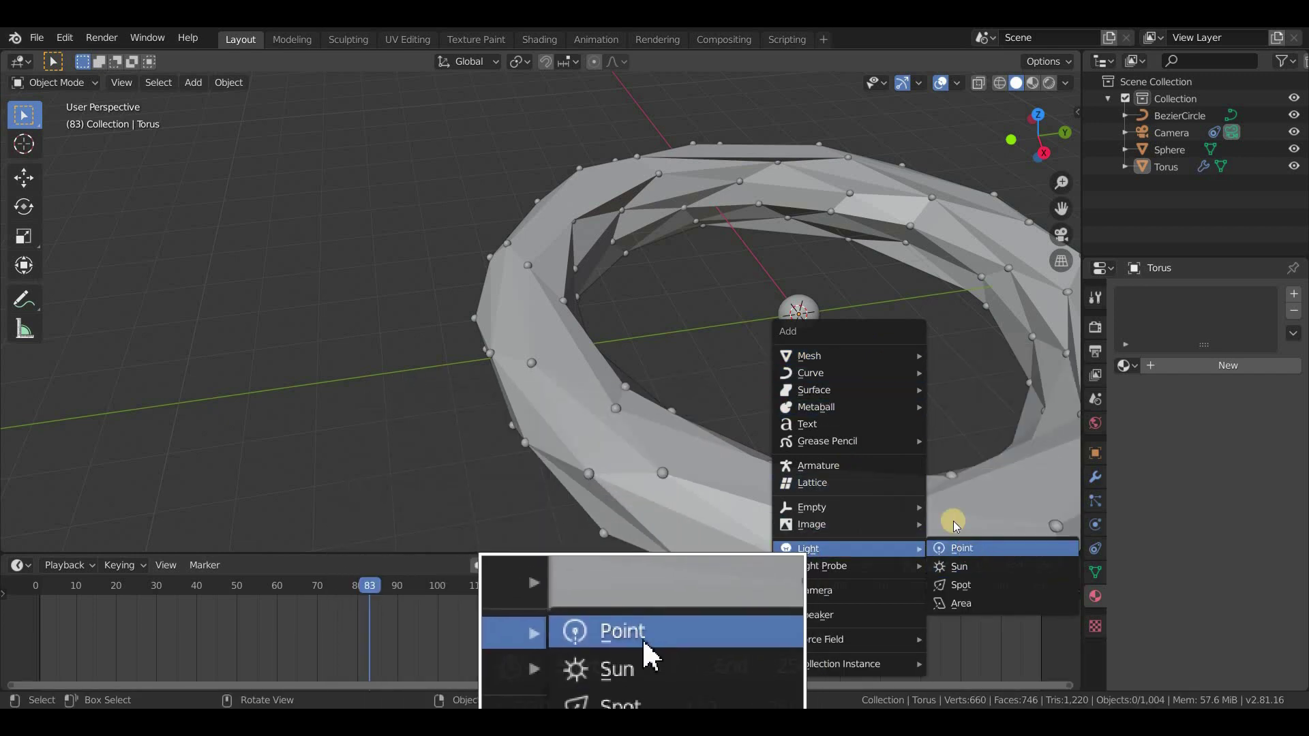
pyautogui.click(968, 546)
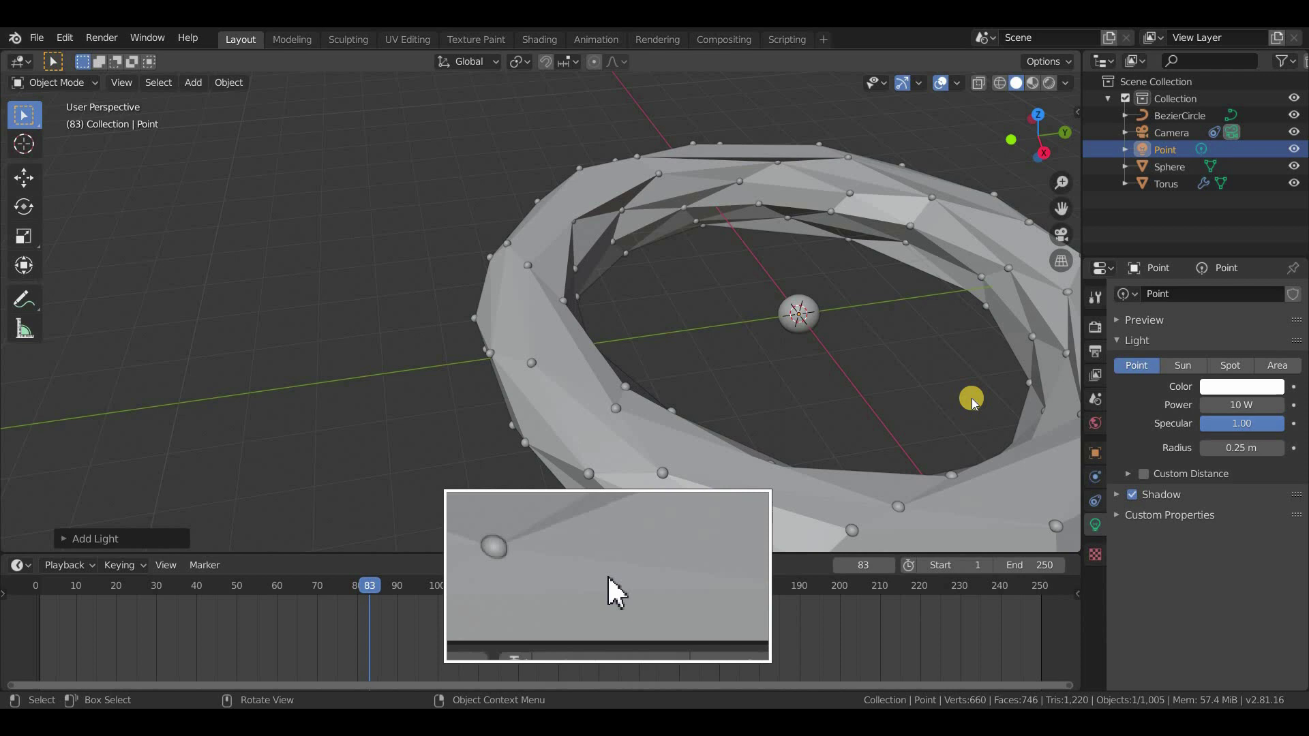
pyautogui.click(1094, 501)
pyautogui.click(1206, 294)
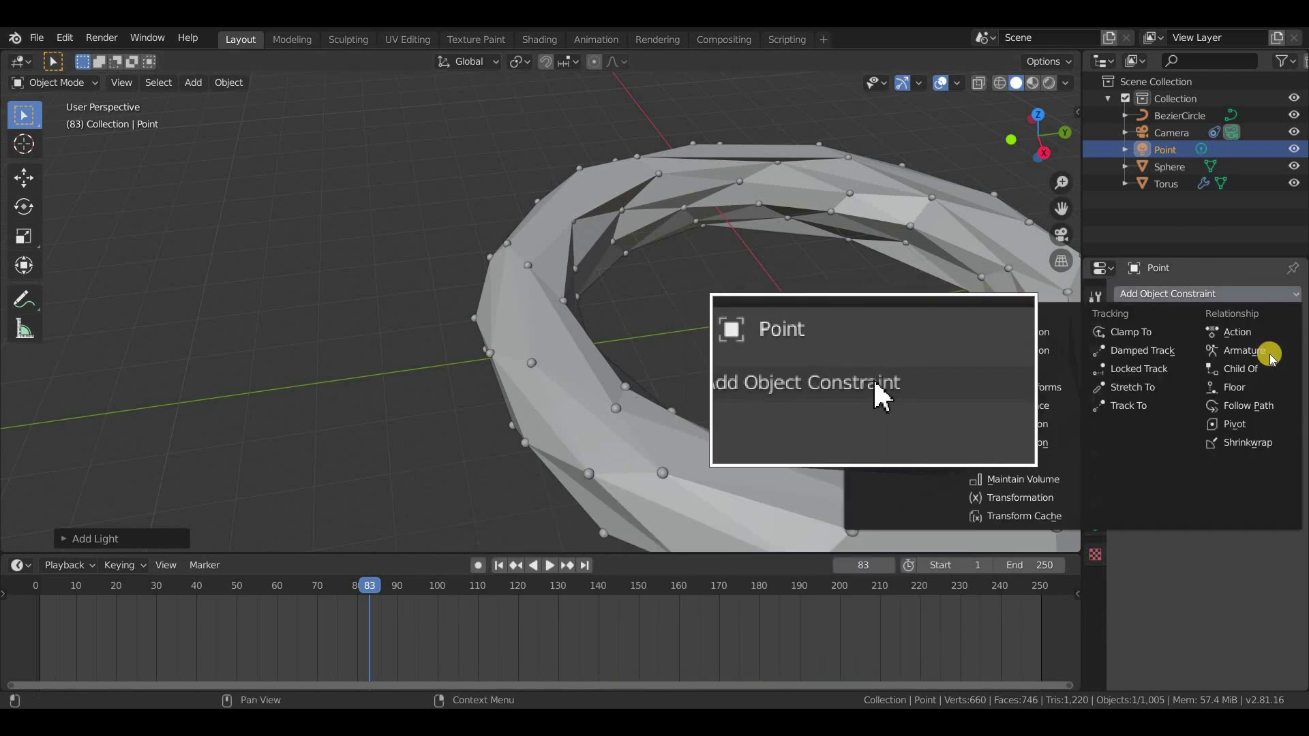
pyautogui.click(1242, 406)
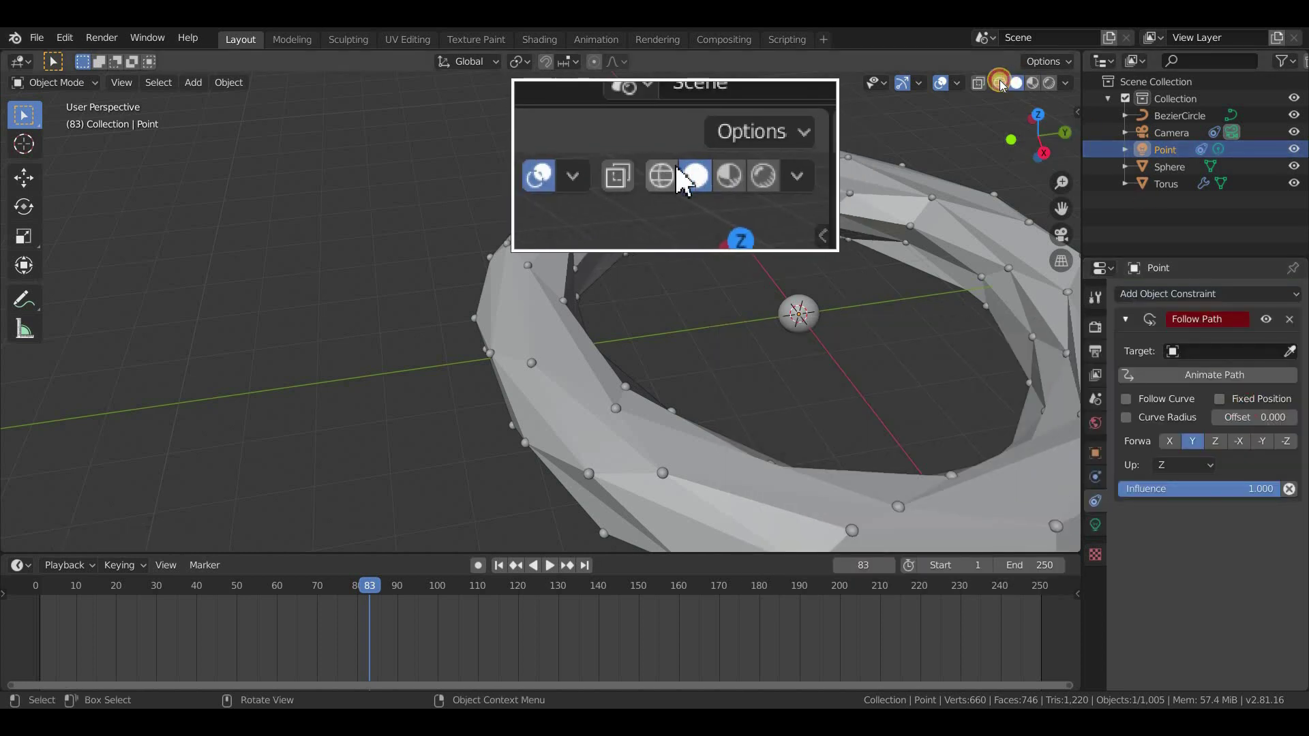
# Target the light's Follow Path at BezierCircle, hiding the torus meanwhile
pyautogui.click(999, 82)
pyautogui.moveTo(823, 240); pyautogui.dragTo(859, 286, button='middle')
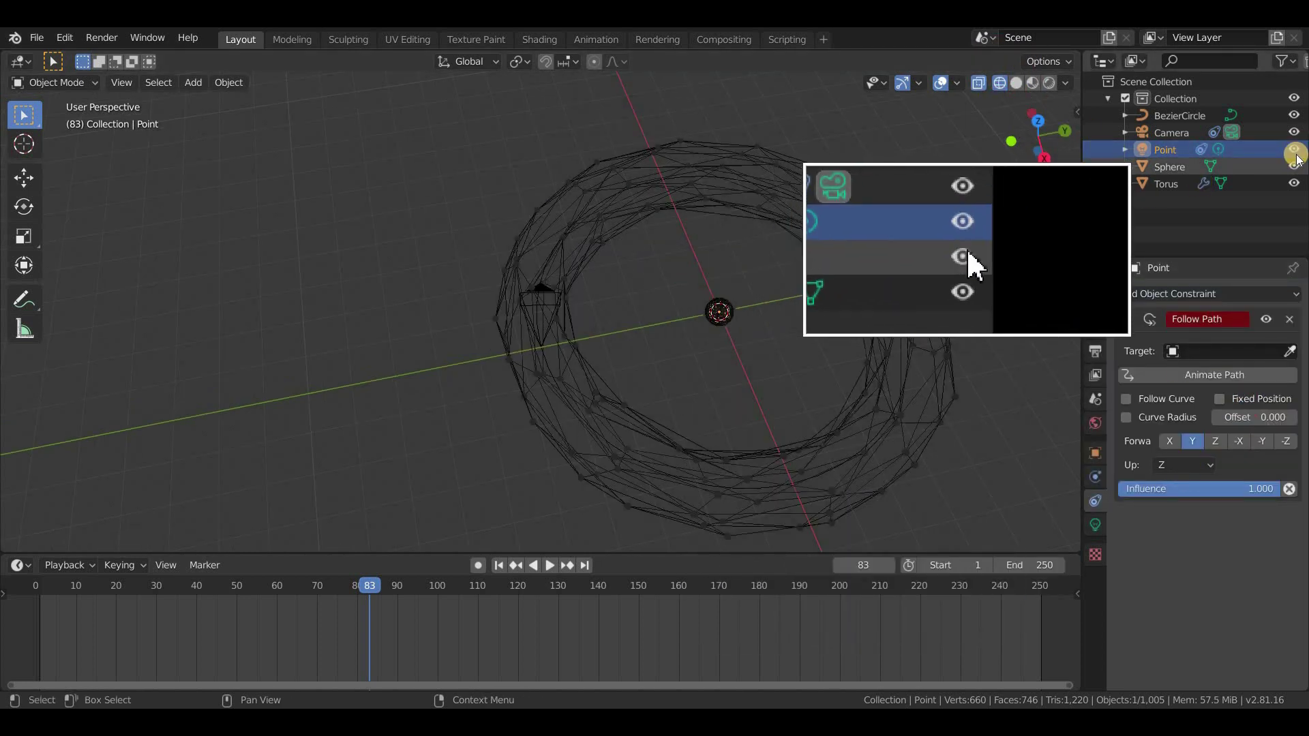
pyautogui.click(1292, 184)
pyautogui.scroll(2, 682, 351)
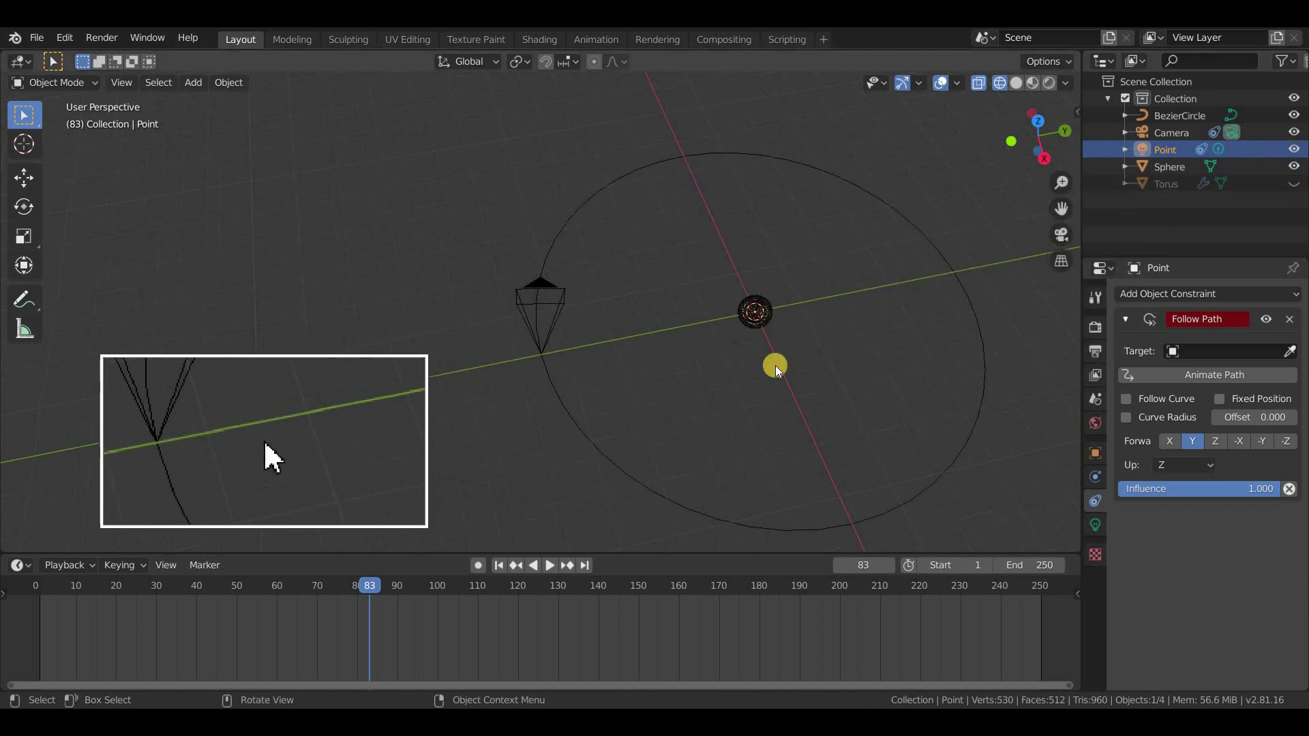
pyautogui.scroll(2, 775, 365)
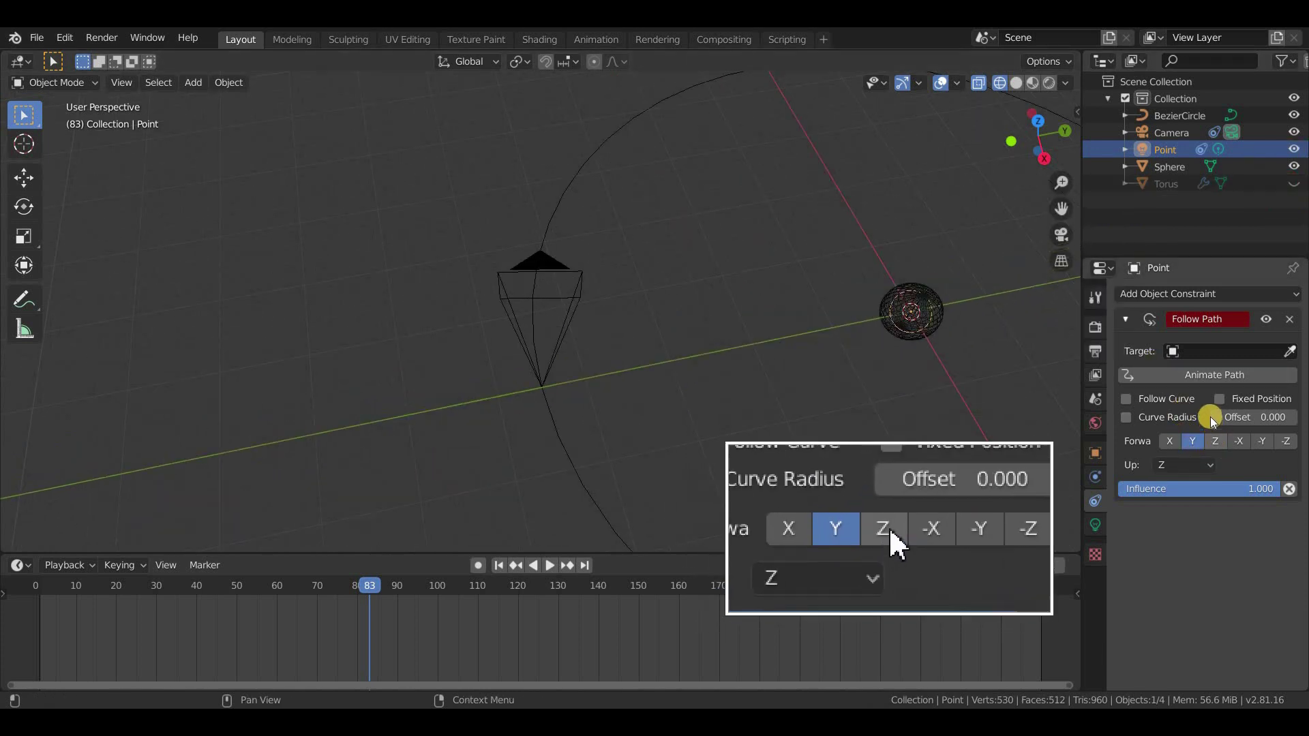
pyautogui.click(1207, 353)
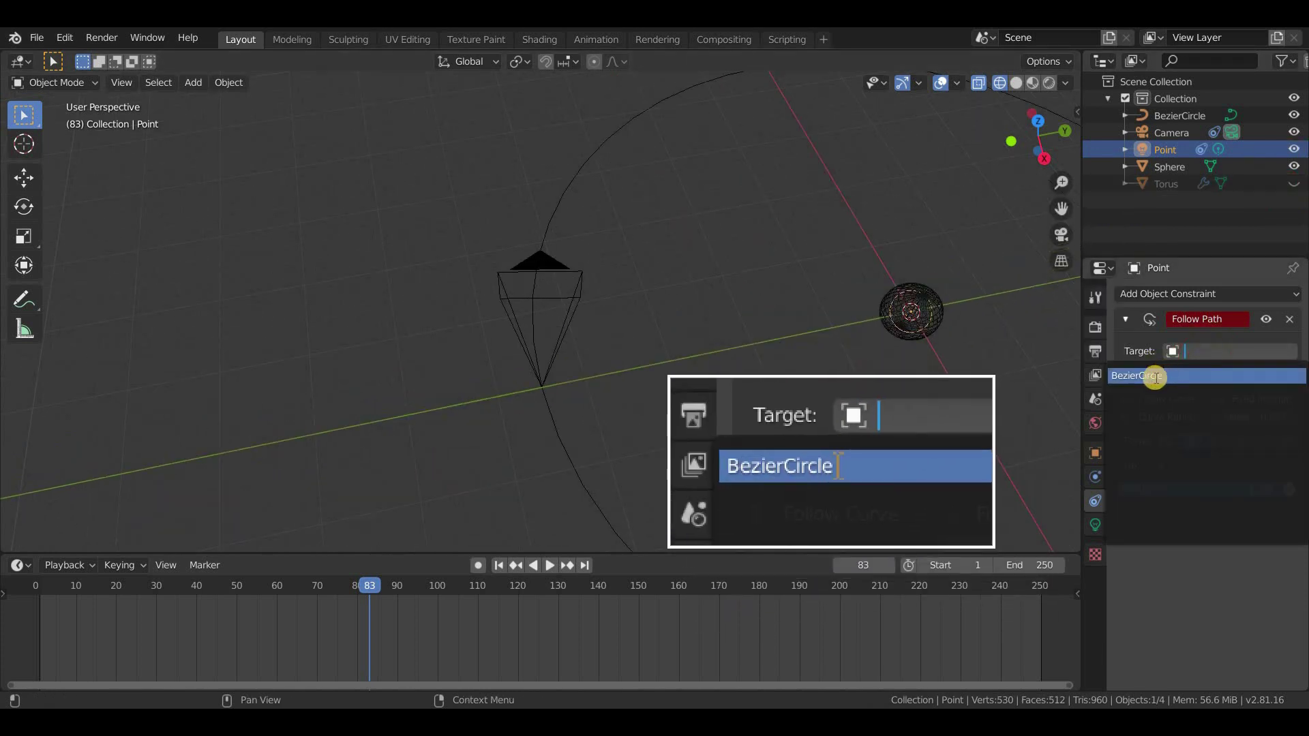
pyautogui.click(1155, 378)
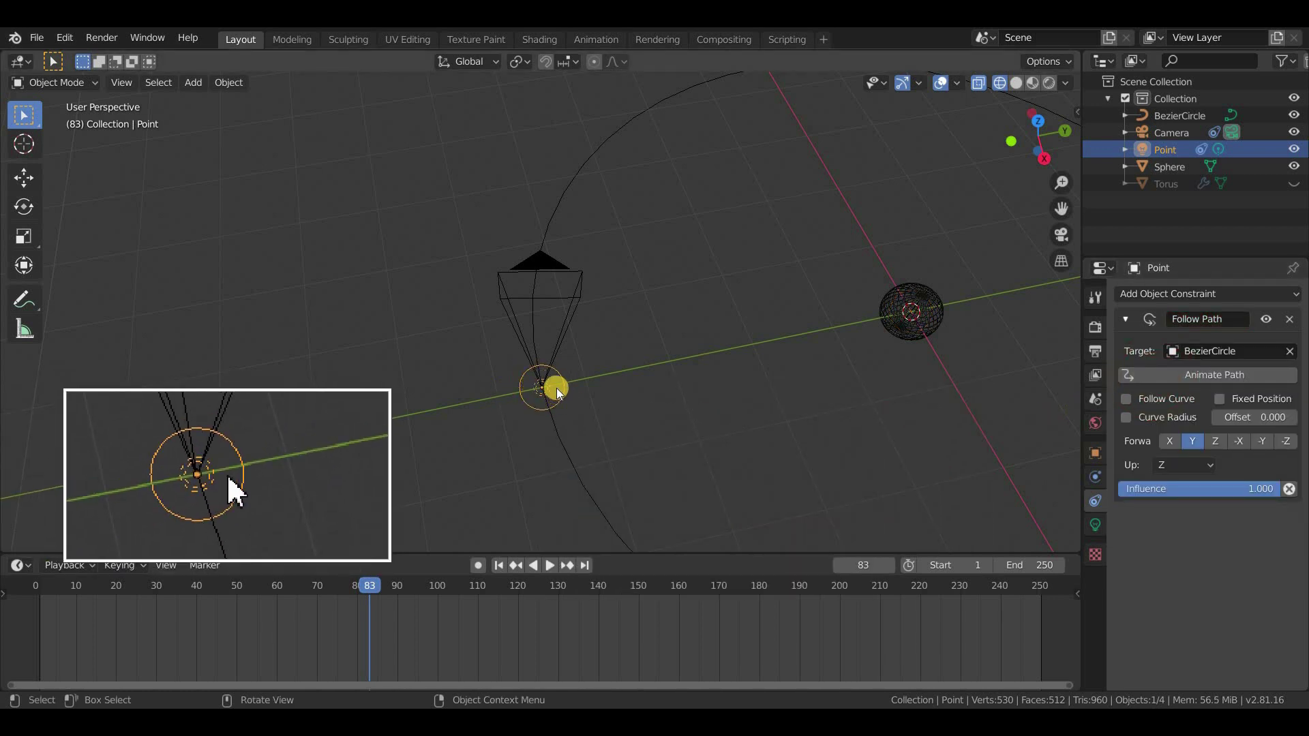
pyautogui.click(1294, 183)
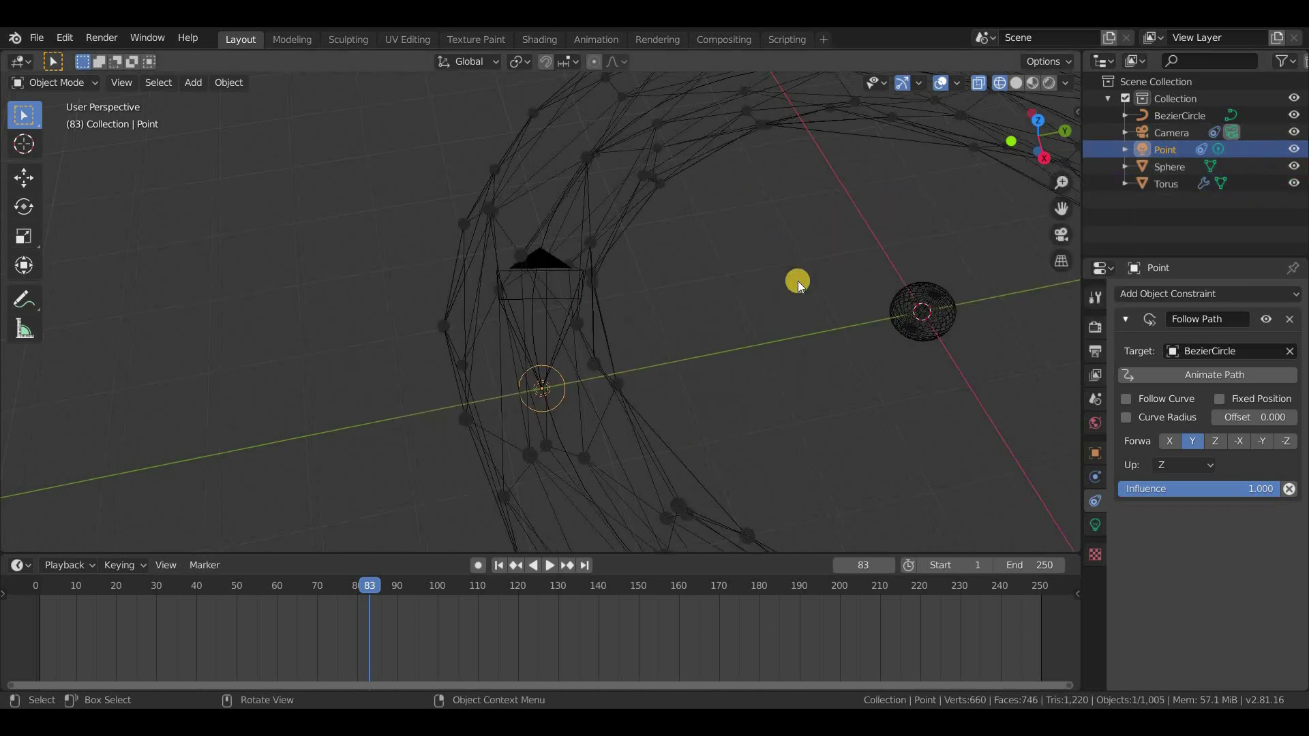
# Set the light's path Forward axis to -X and Offset to about -17.8
pyautogui.press('KP_0')
pyautogui.click(1016, 83)
pyautogui.scroll(1, 676, 349)
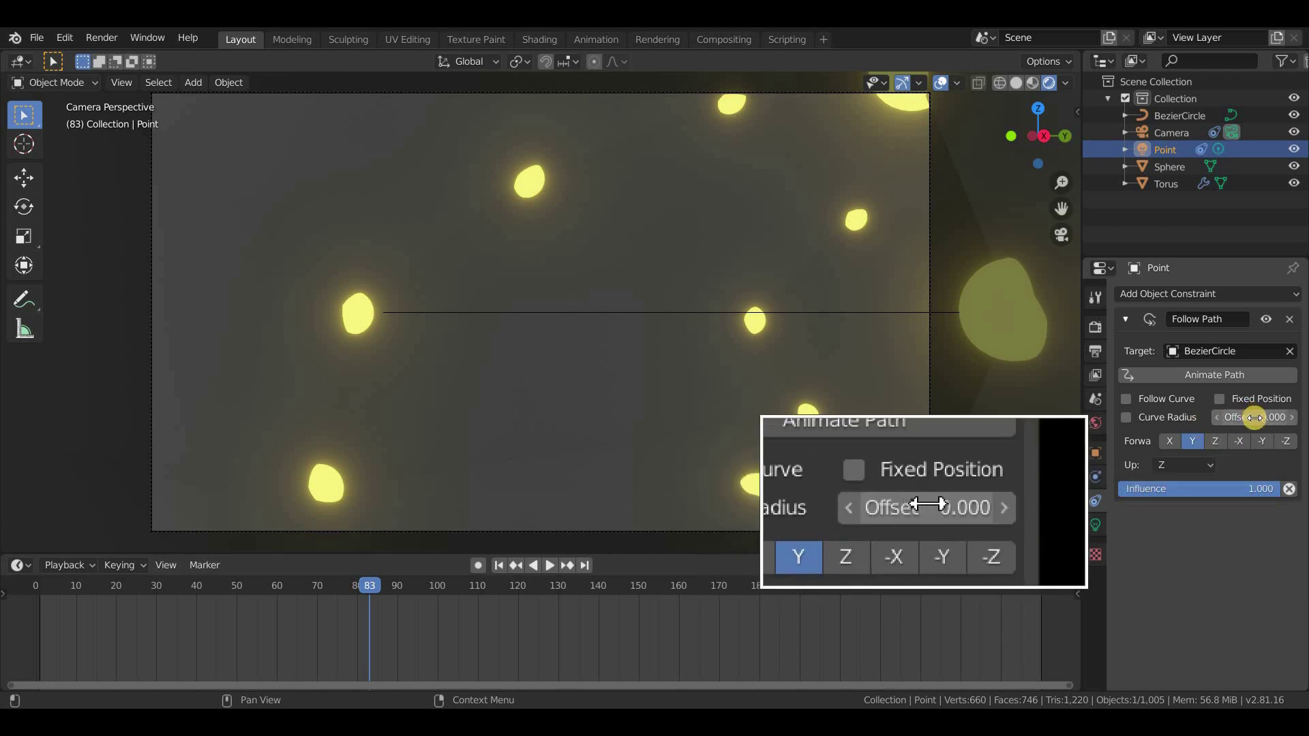
pyautogui.click(1238, 441)
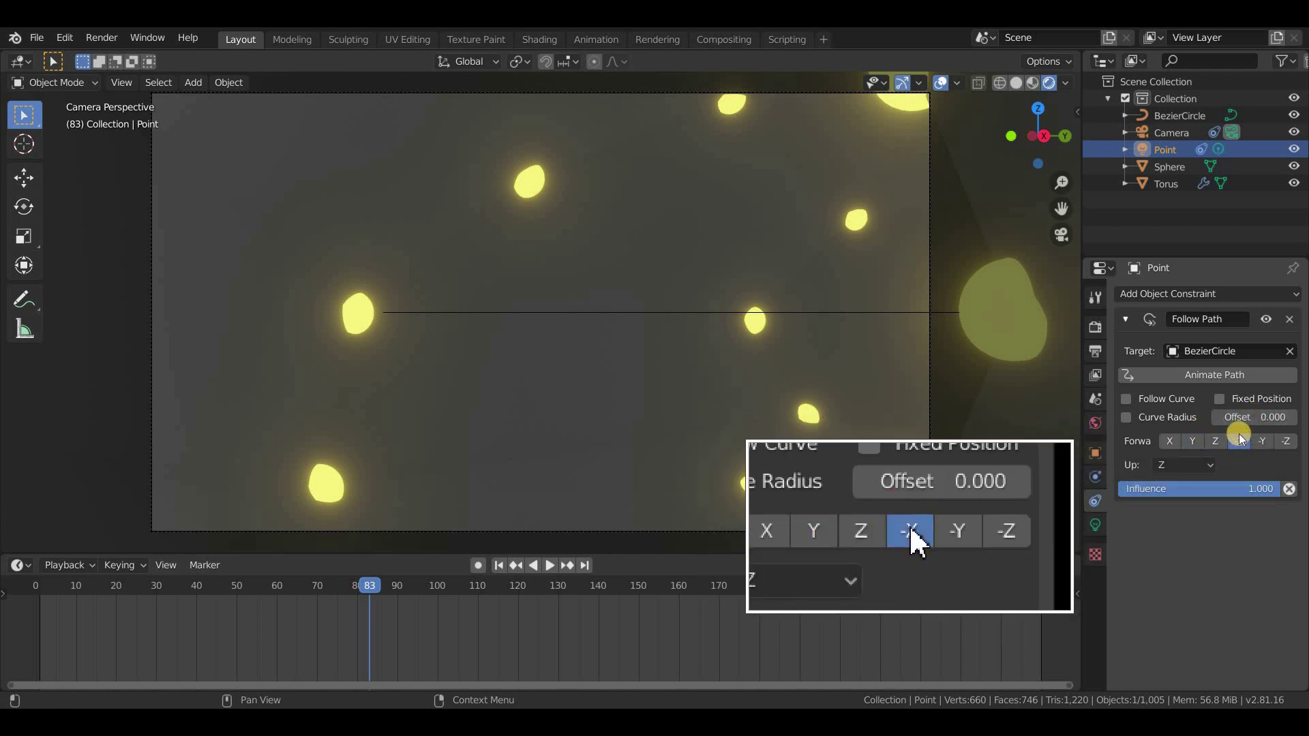
pyautogui.moveTo(1253, 417)
pyautogui.mouseDown()
pyautogui.moveTo(1199, 416)
pyautogui.moveTo(1265, 418)
pyautogui.mouseUp()
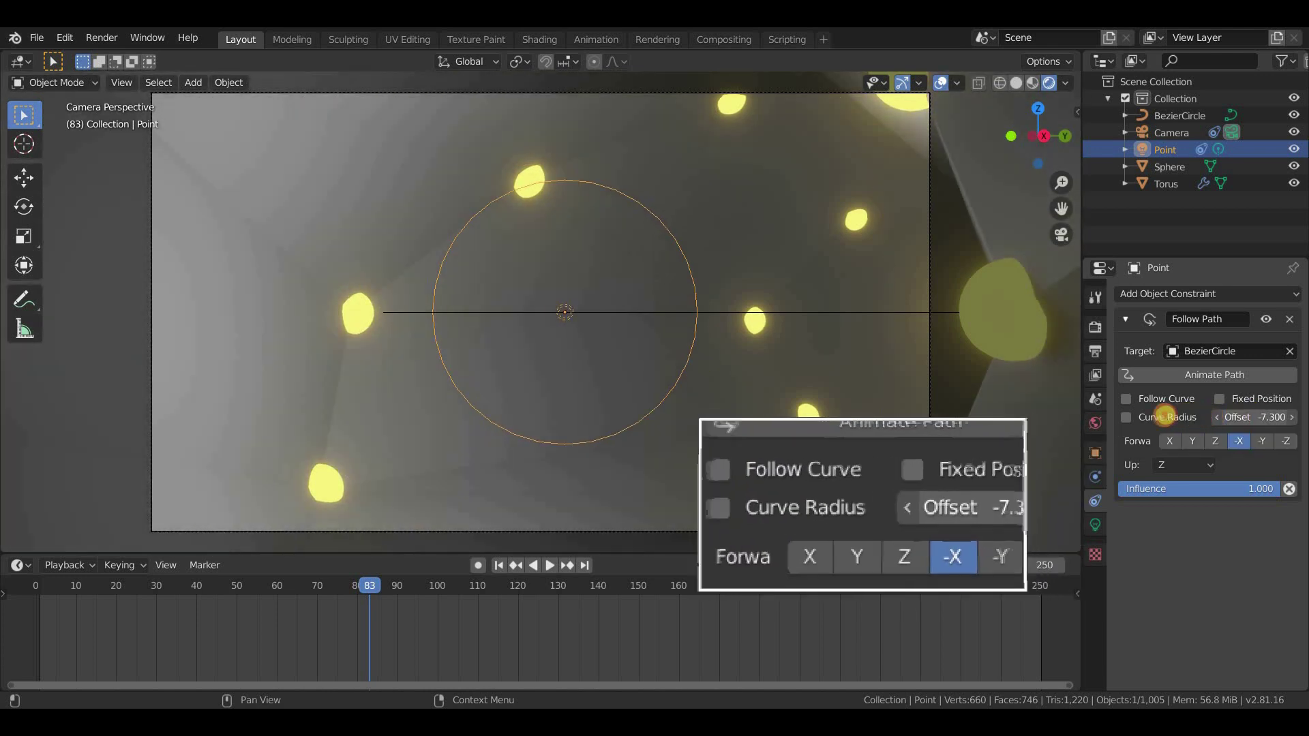
pyautogui.moveTo(1265, 419)
pyautogui.mouseDown()
pyautogui.moveTo(1211, 417)
pyautogui.moveTo(1244, 401)
pyautogui.mouseUp()
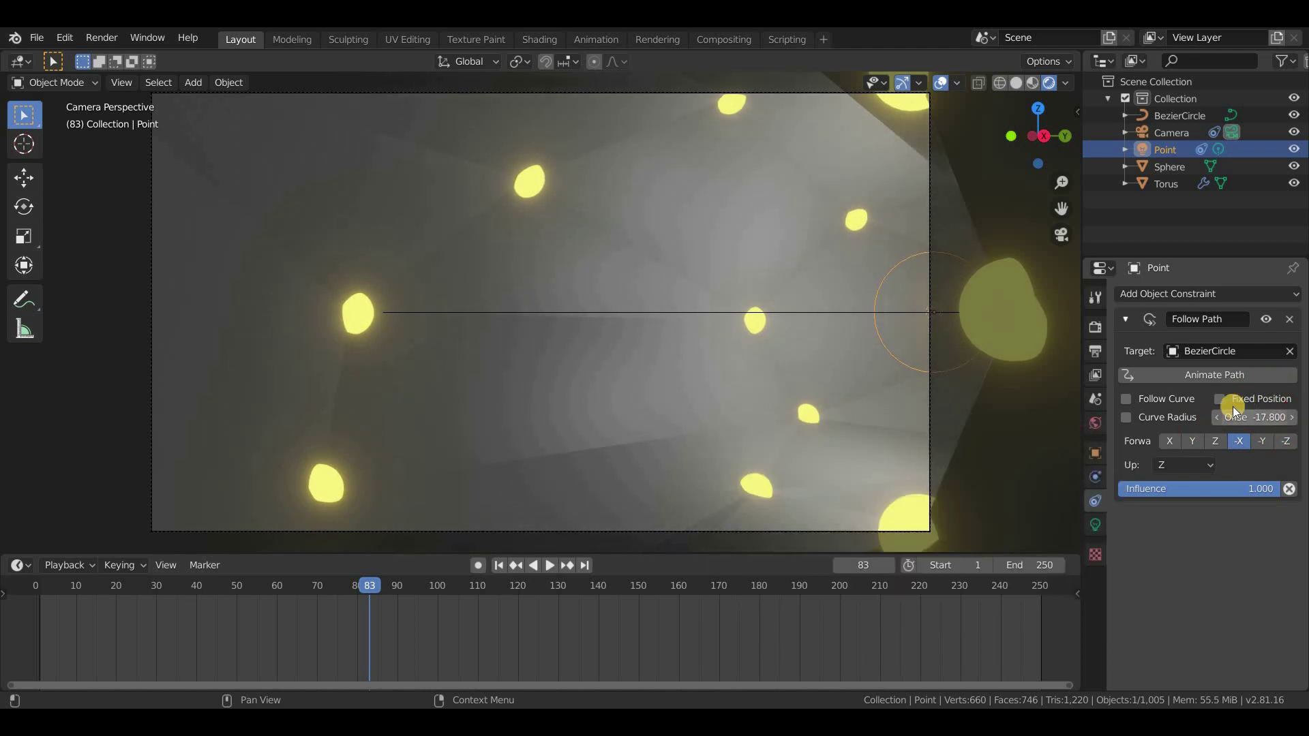
pyautogui.click(1095, 532)
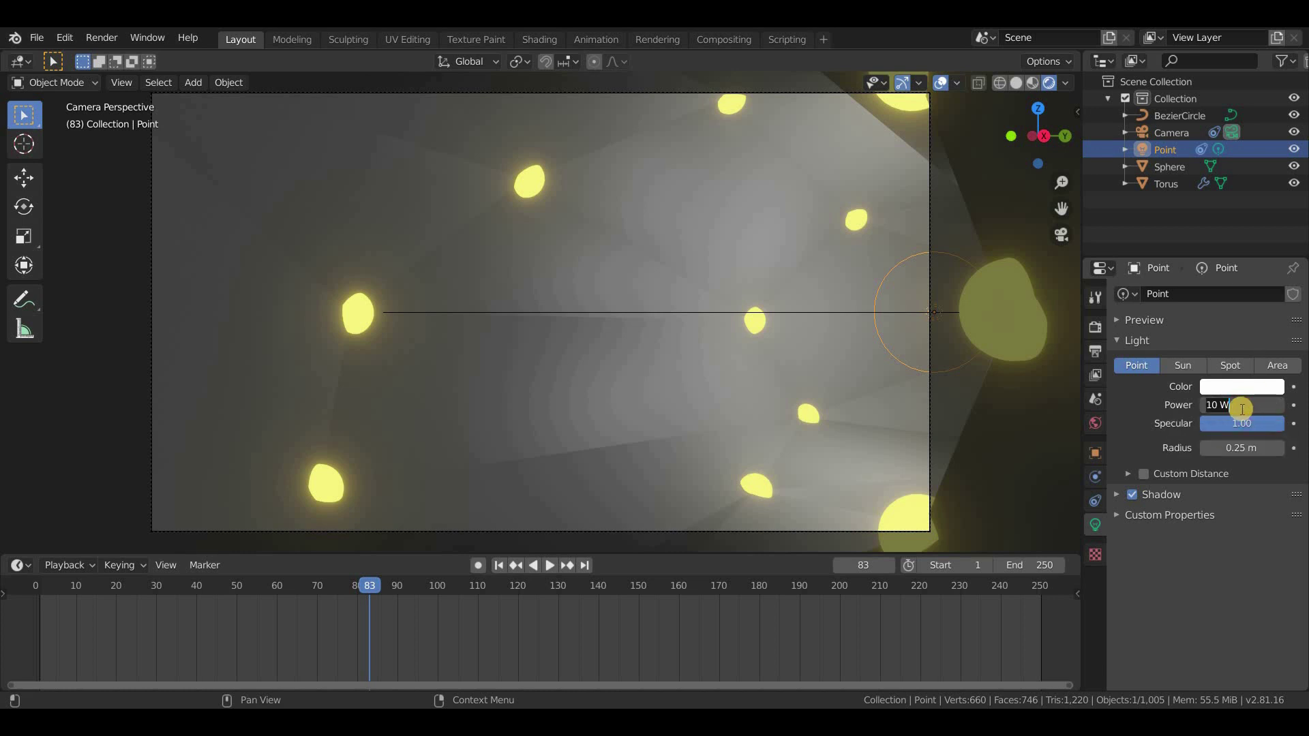
pyautogui.write('35')
# Set the point light to 35 W, warm orange, with radius about 0.85 m
pyautogui.press('Return')
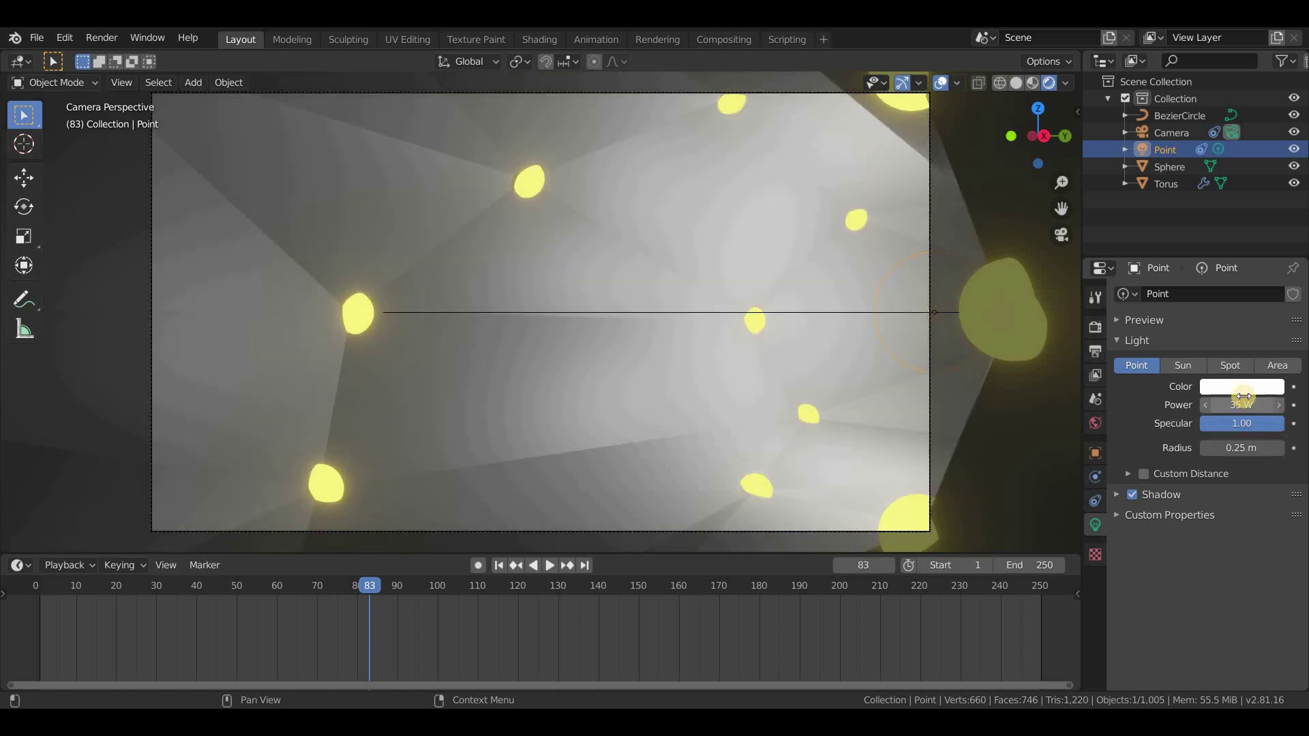
pyautogui.click(1244, 386)
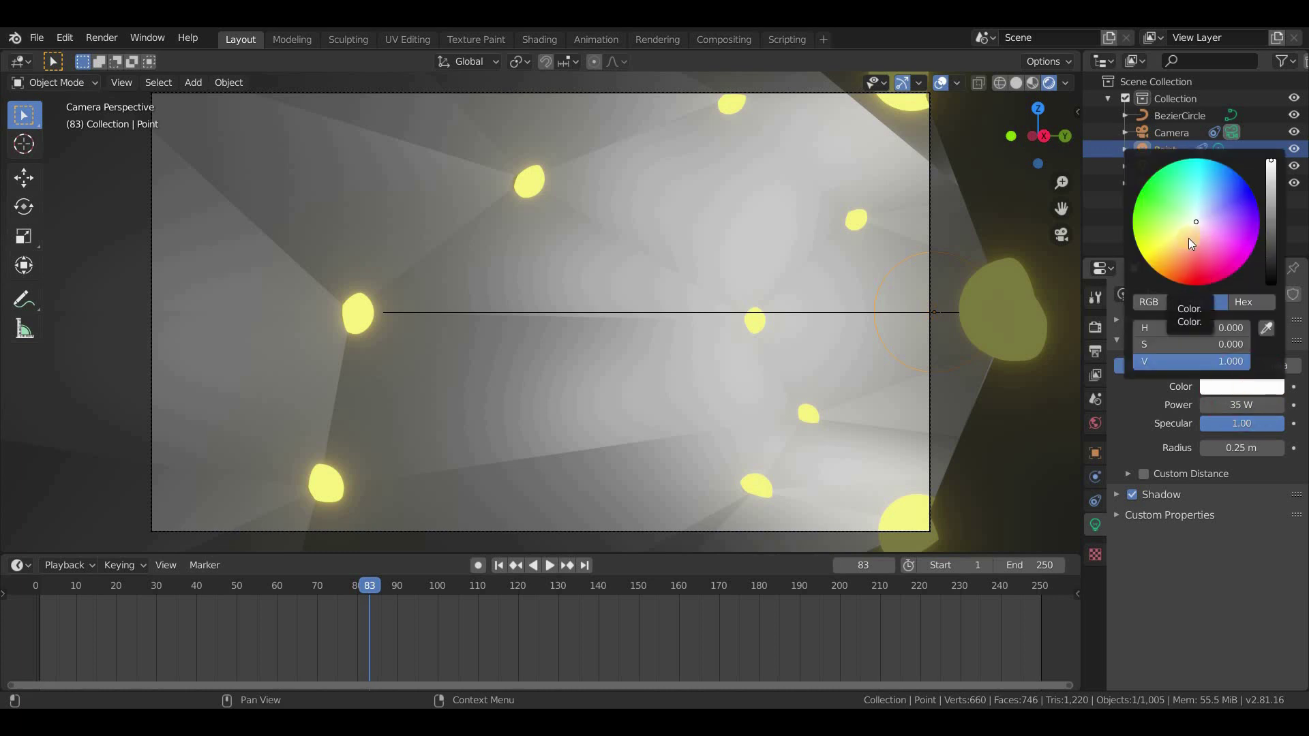
pyautogui.moveTo(1167, 272); pyautogui.dragTo(1175, 246)
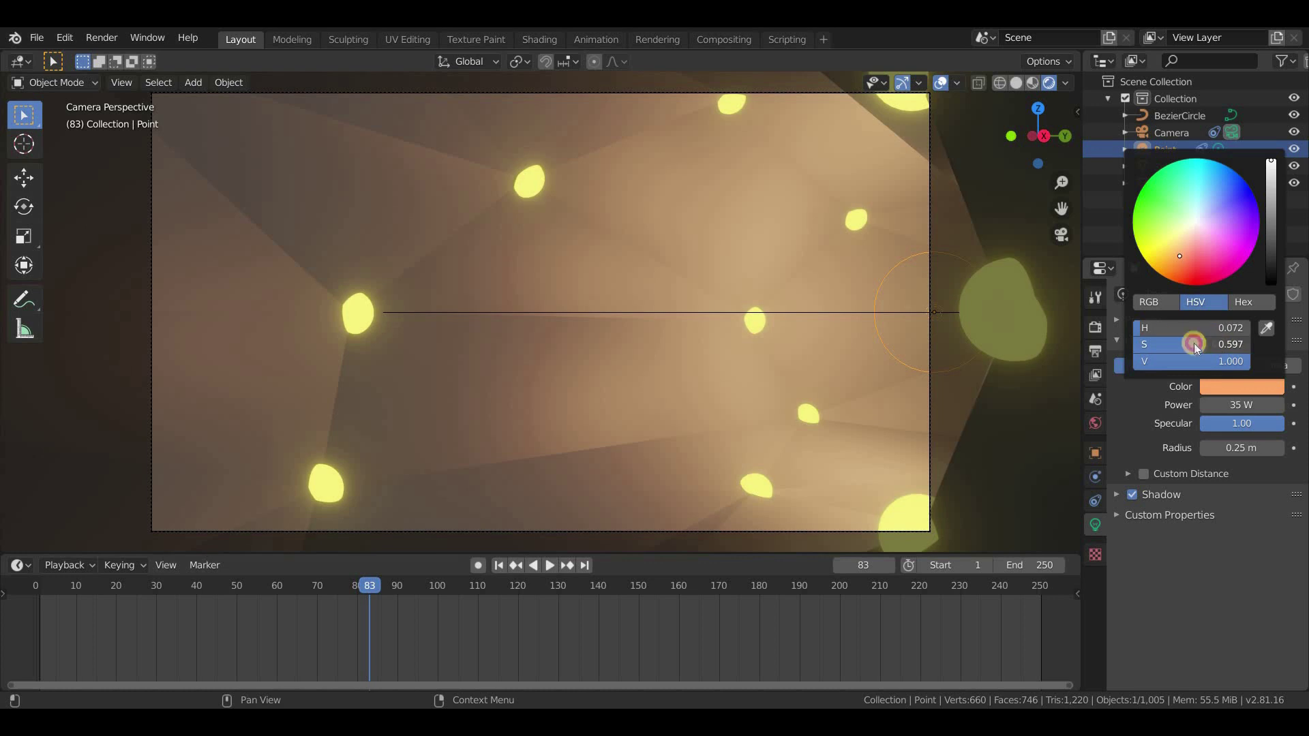
pyautogui.moveTo(1280, 447); pyautogui.dragTo(1299, 456)
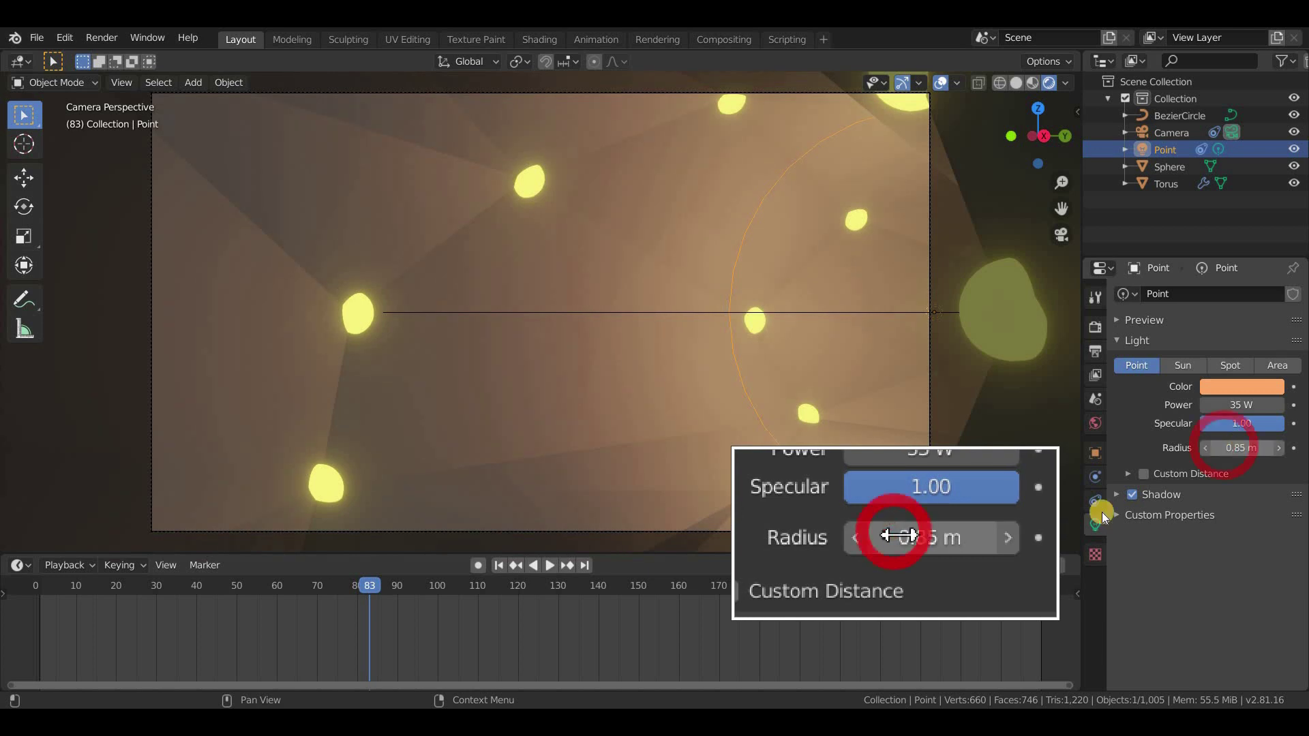
pyautogui.click(1096, 333)
pyautogui.click(1133, 492)
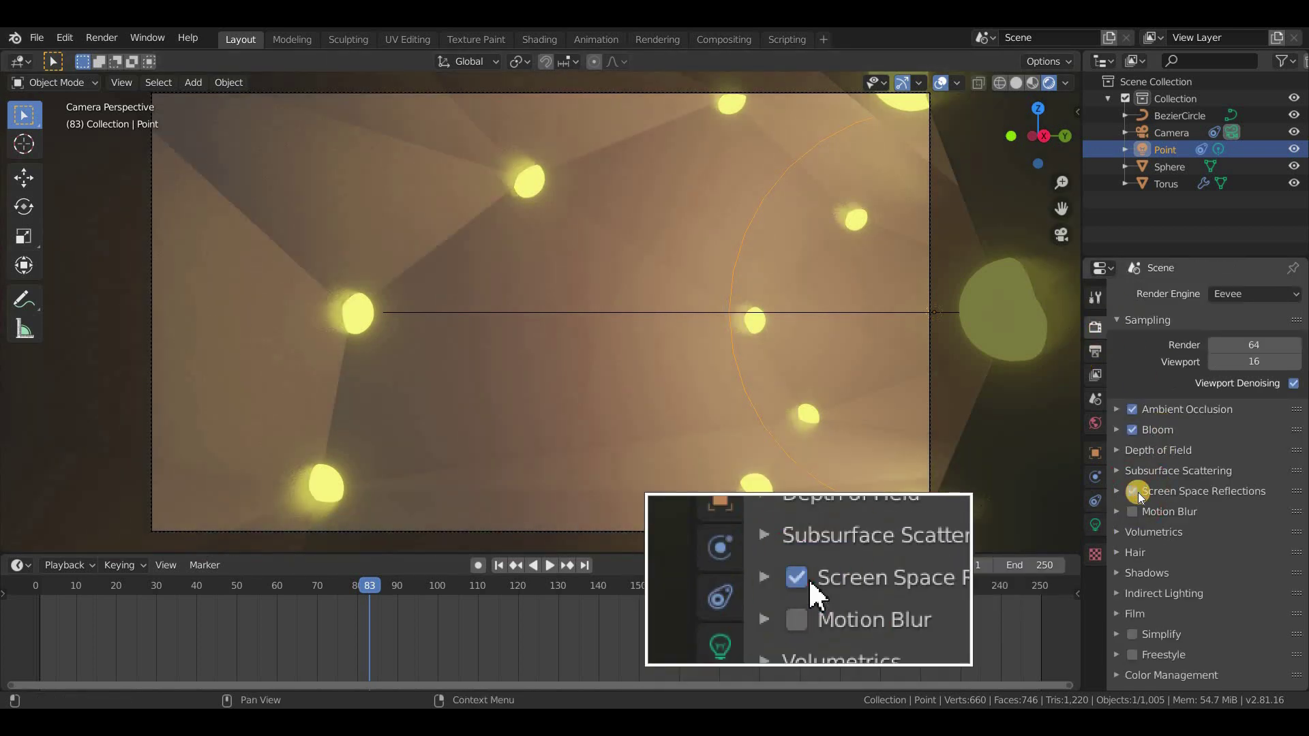
pyautogui.click(1228, 487)
pyautogui.scroll(-2, 1273, 470)
pyautogui.click(1275, 462)
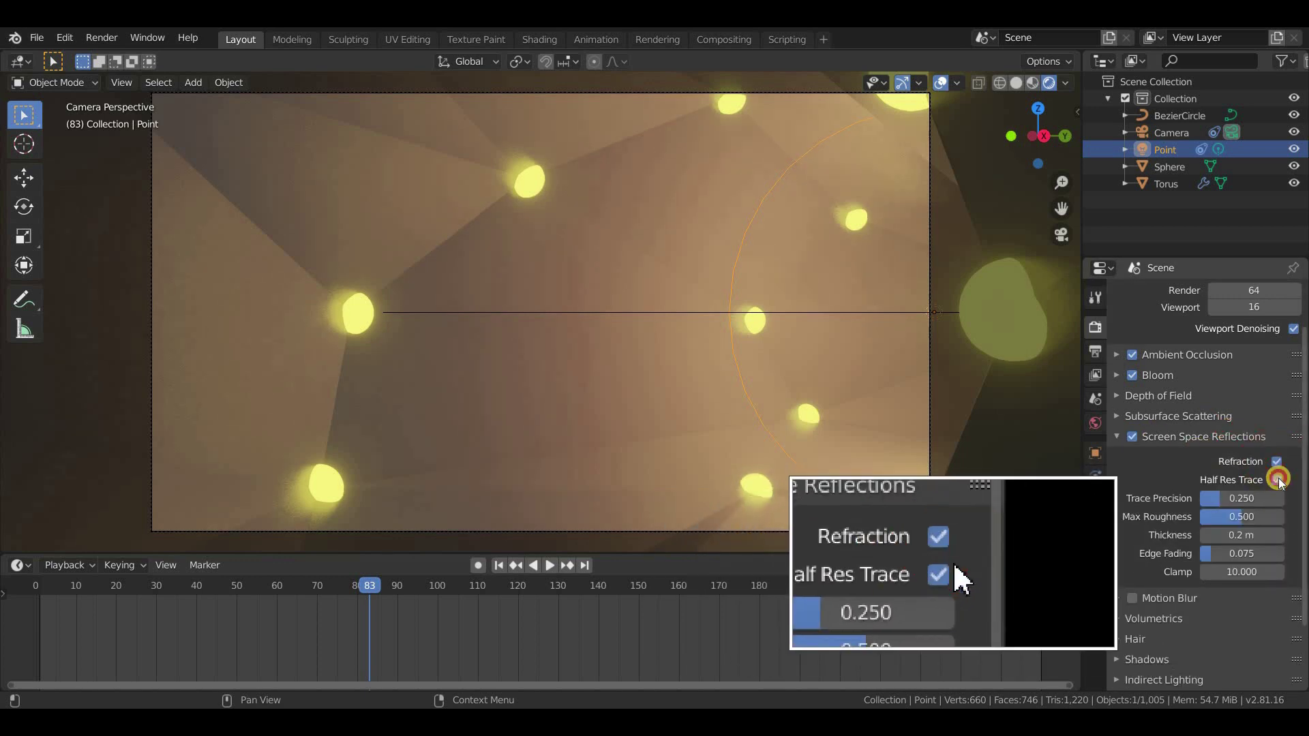
pyautogui.scroll(-3, 1213, 518)
pyautogui.click(1175, 539)
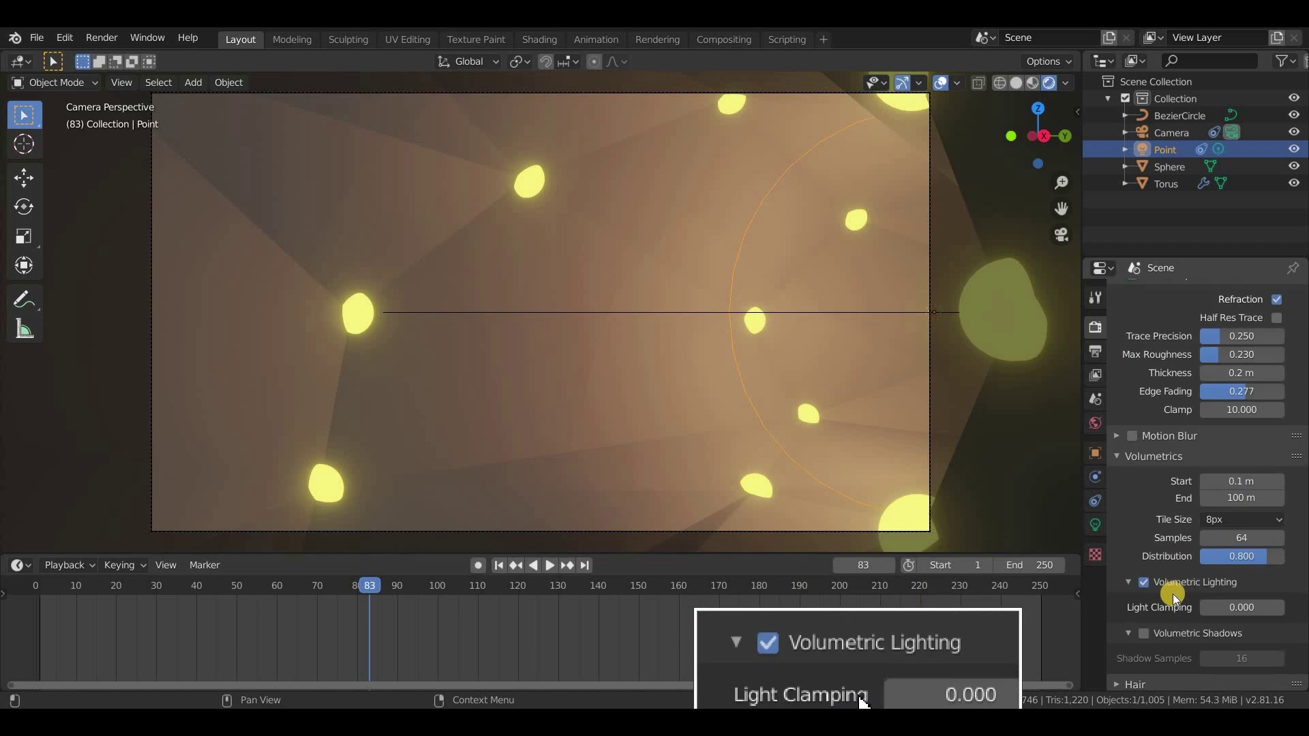
pyautogui.scroll(-4, 1172, 595)
pyautogui.click(1146, 605)
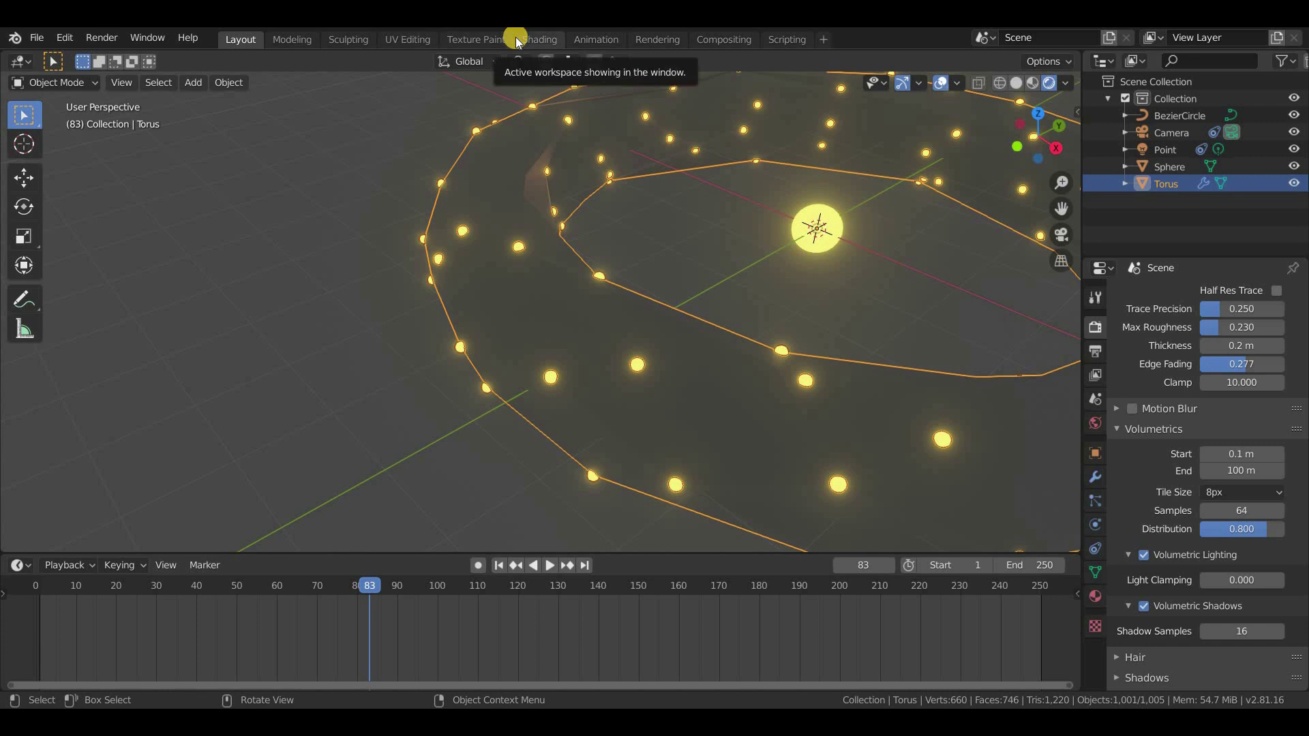
# Create a new torus material in the Shading workspace, viewed rendered through the camera
pyautogui.click(528, 39)
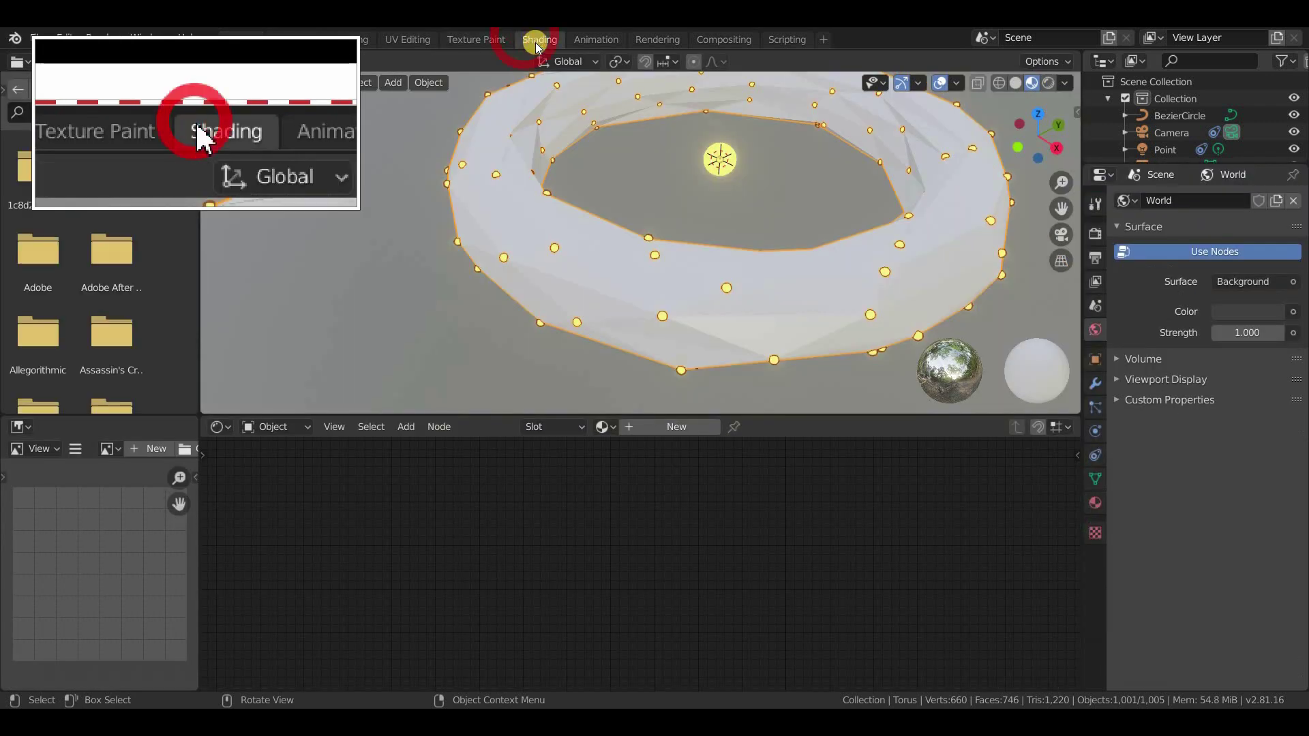
pyautogui.scroll(-1, 664, 269)
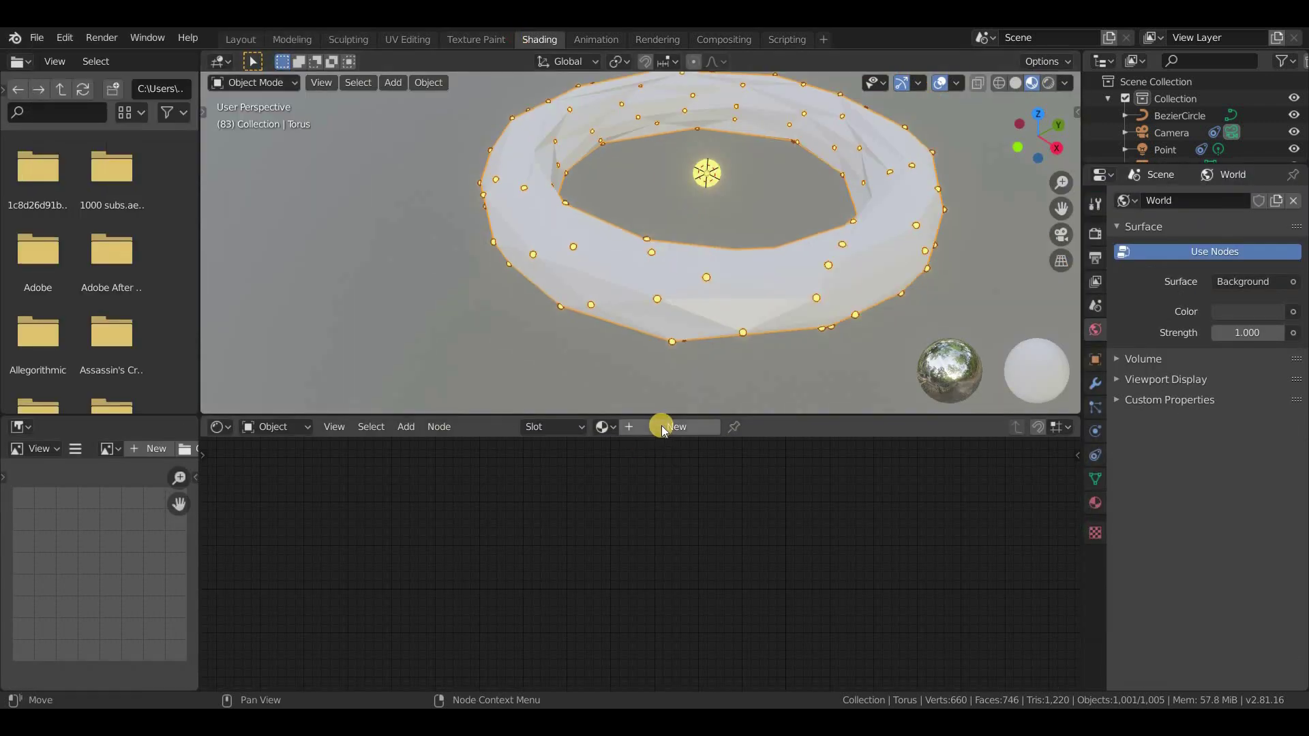
pyautogui.click(661, 425)
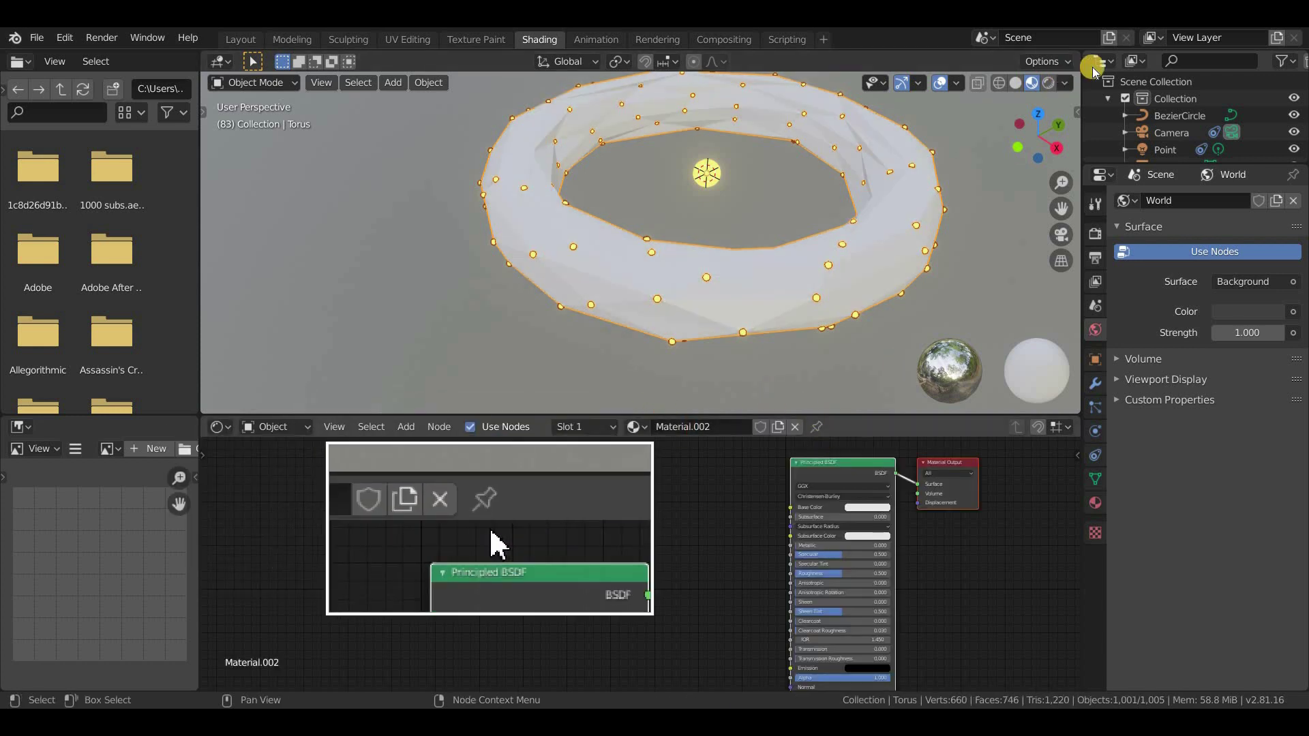
pyautogui.click(1047, 83)
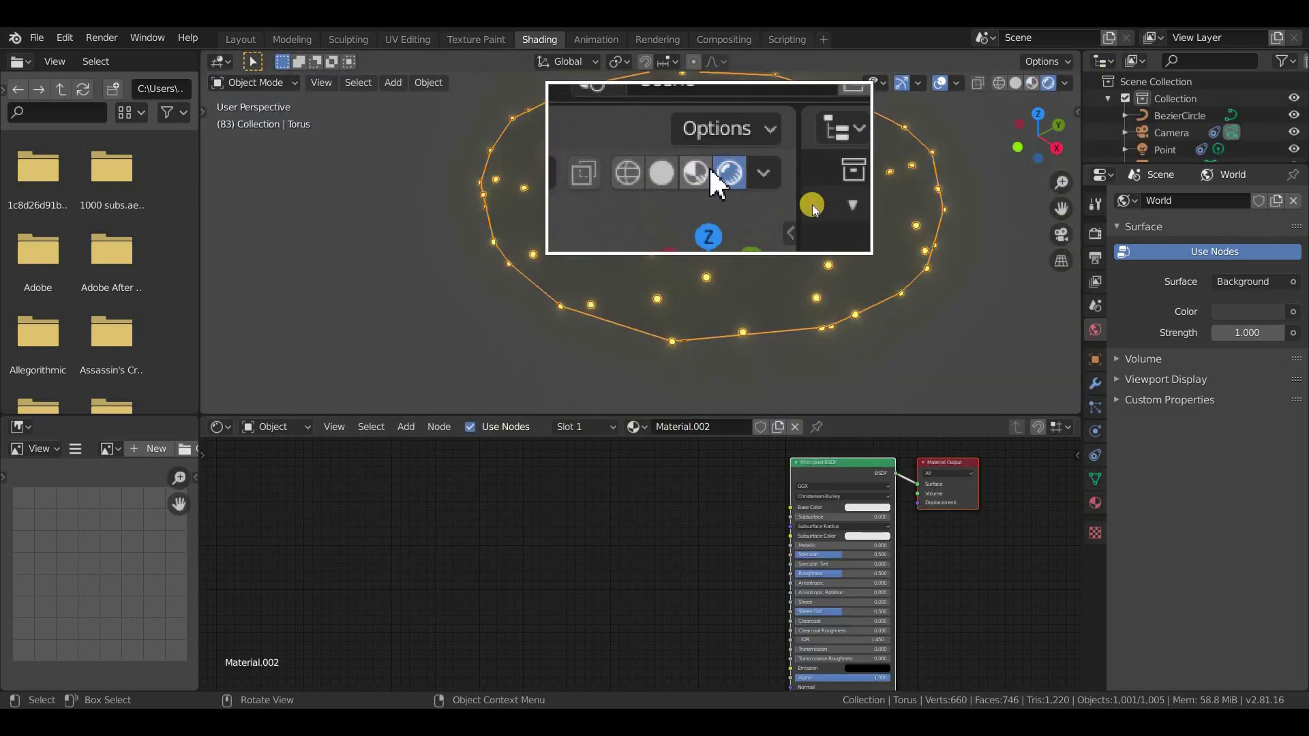
pyautogui.press('KP_0')
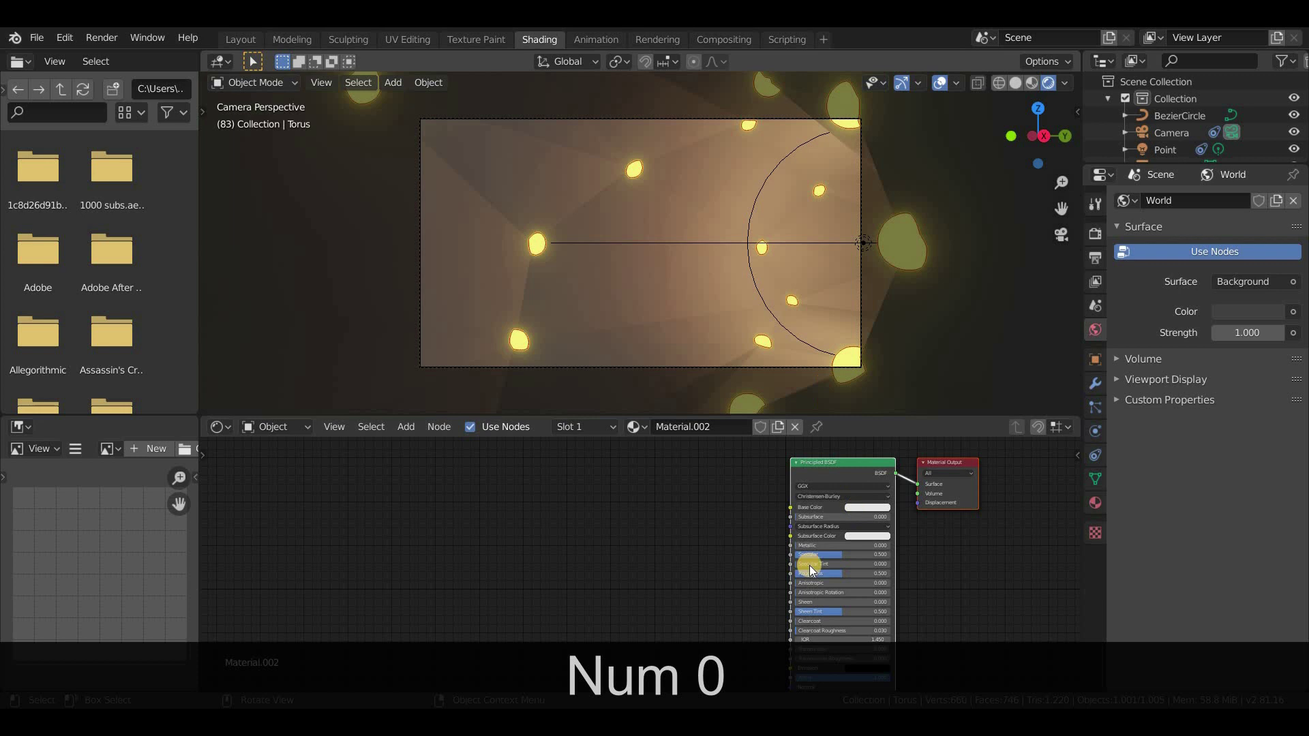
pyautogui.scroll(3, 784, 539)
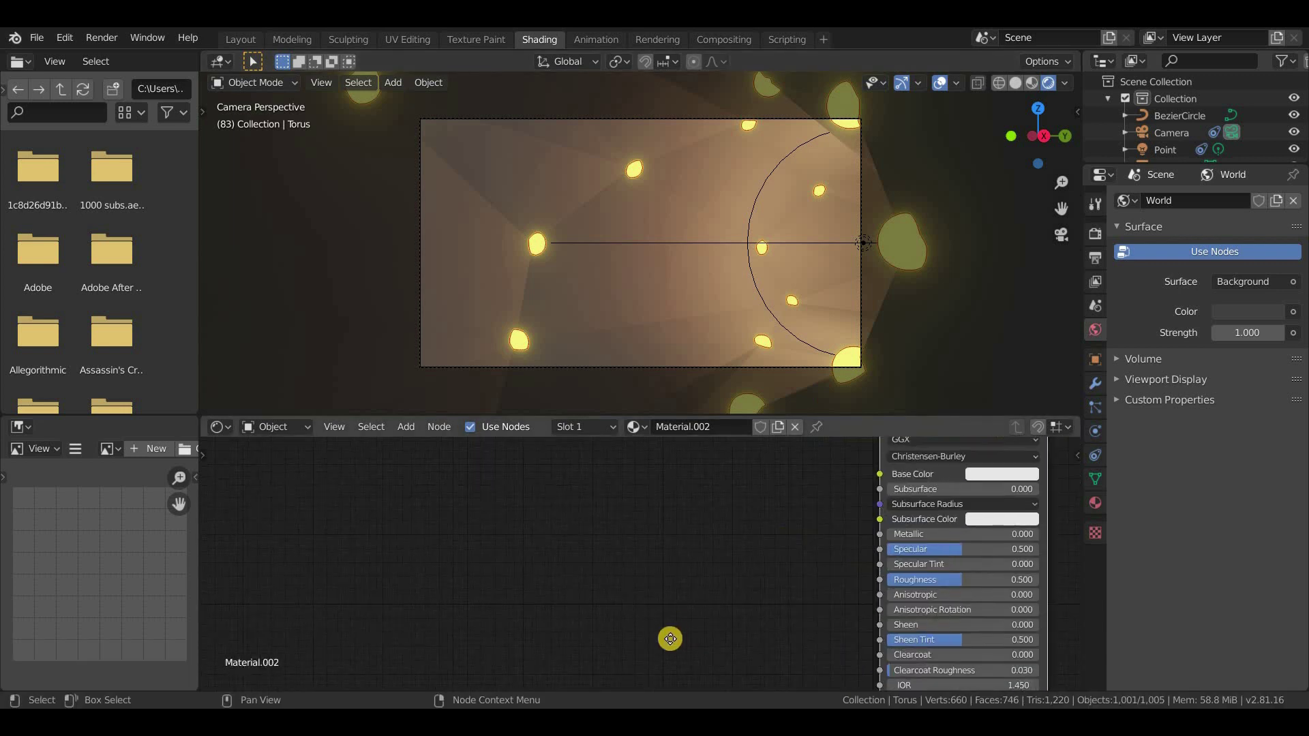
# Add a Voronoi Texture node and connect its Color to Base Color
pyautogui.hotkey('shift', 'a')
pyautogui.click(546, 514)
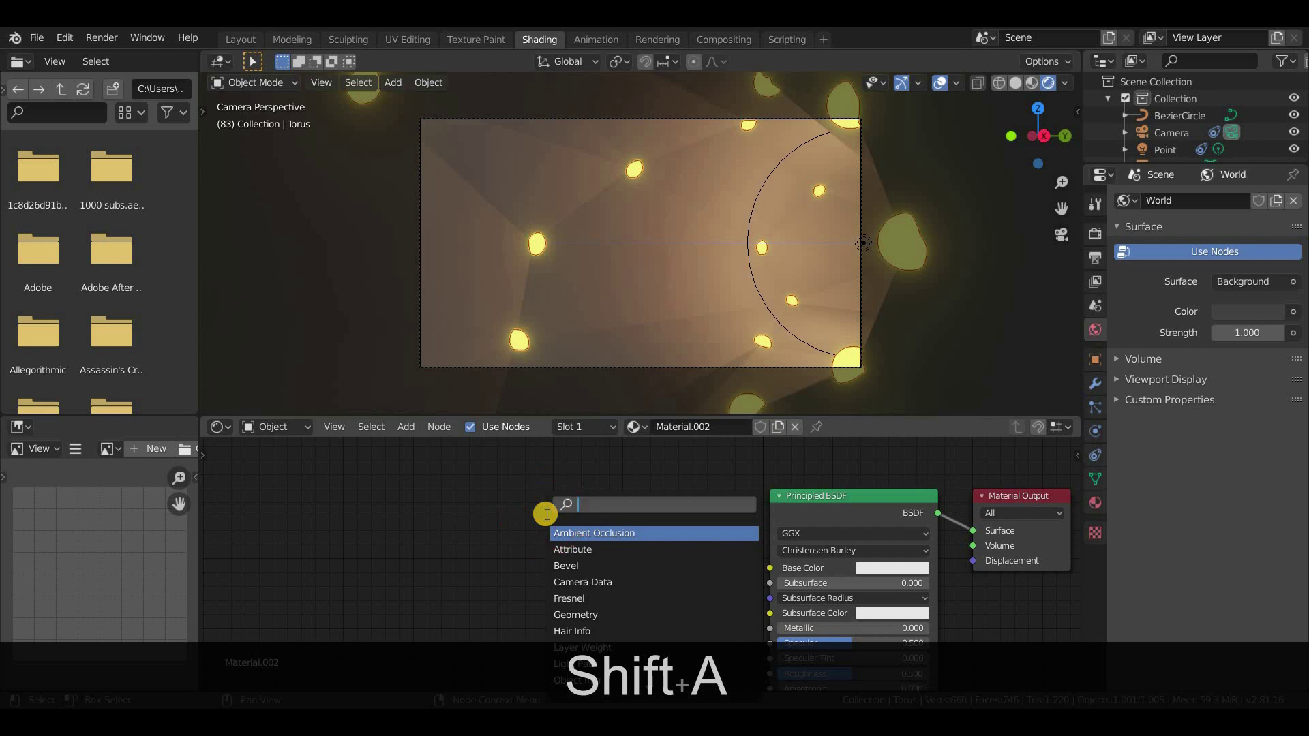
pyautogui.write('v')
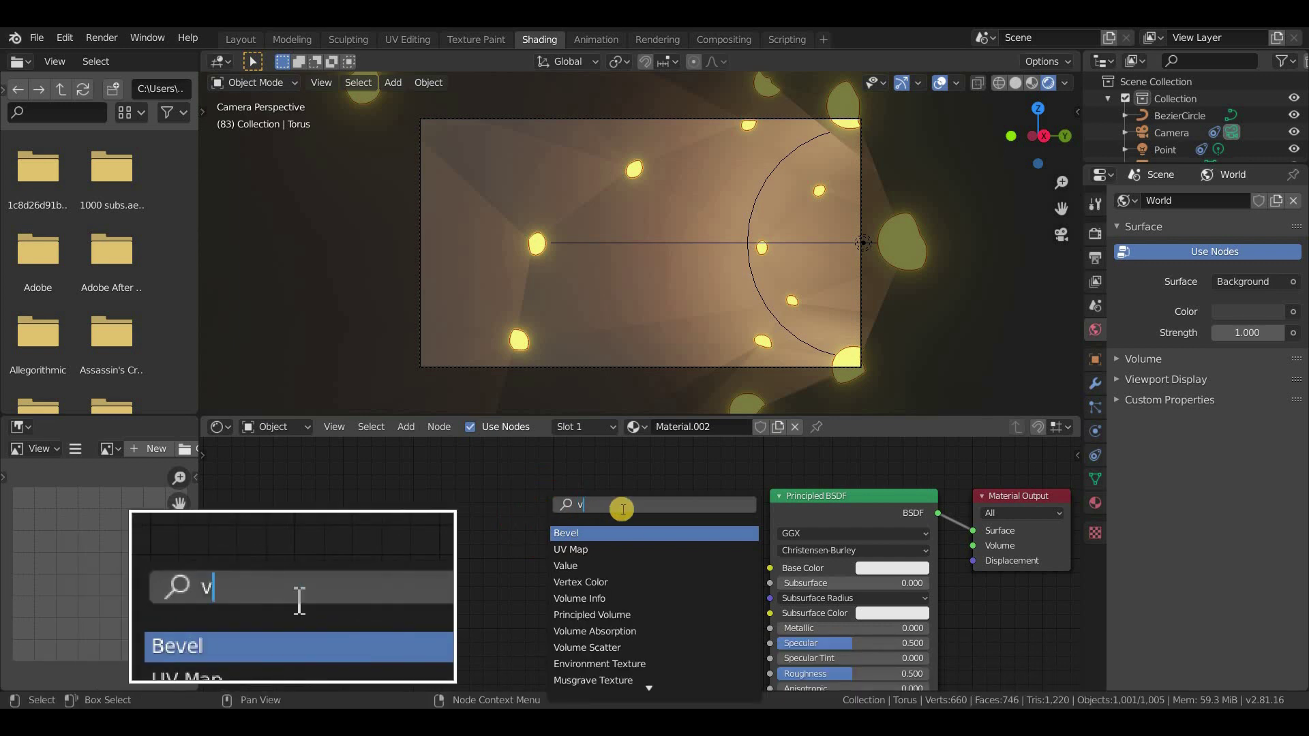
pyautogui.write('o')
pyautogui.click(585, 598)
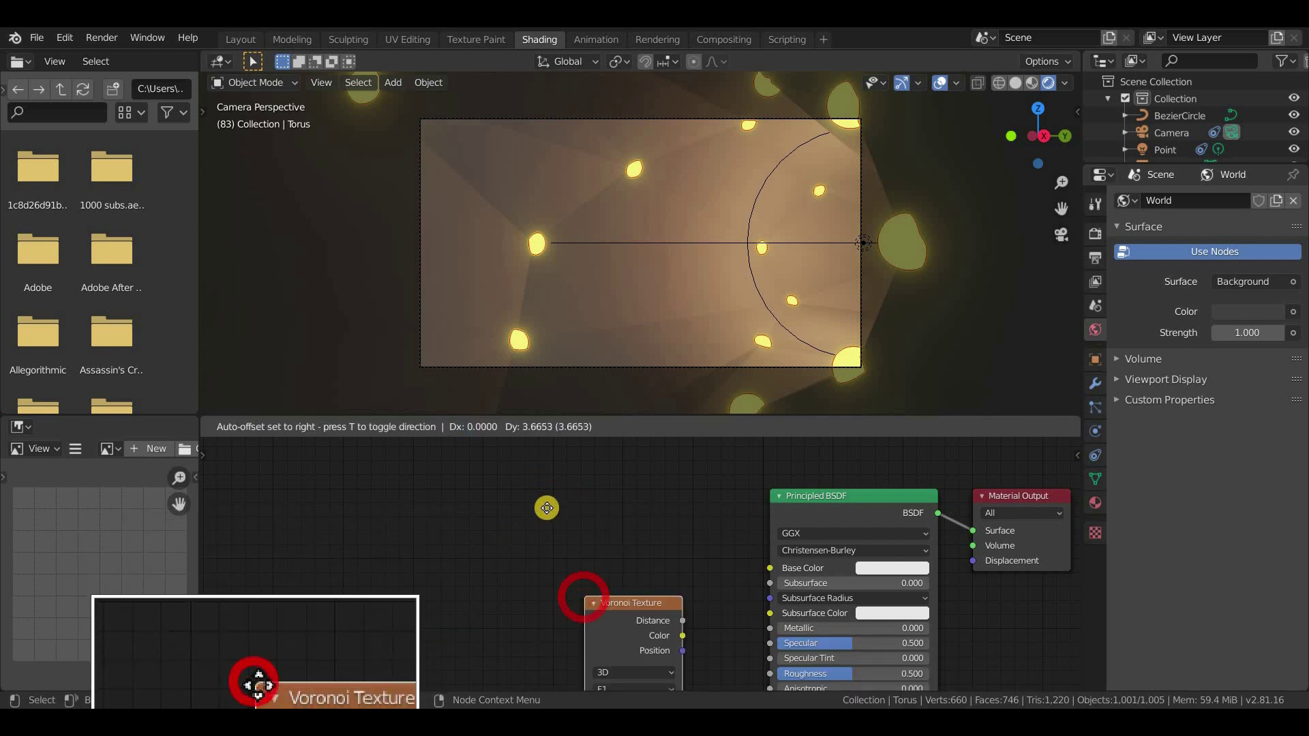
pyautogui.click(541, 480)
pyautogui.moveTo(642, 526); pyautogui.dragTo(762, 563)
# Add a Noise Texture node feeding its Fac into the Voronoi Vector input
pyautogui.scroll(-1, 718, 508)
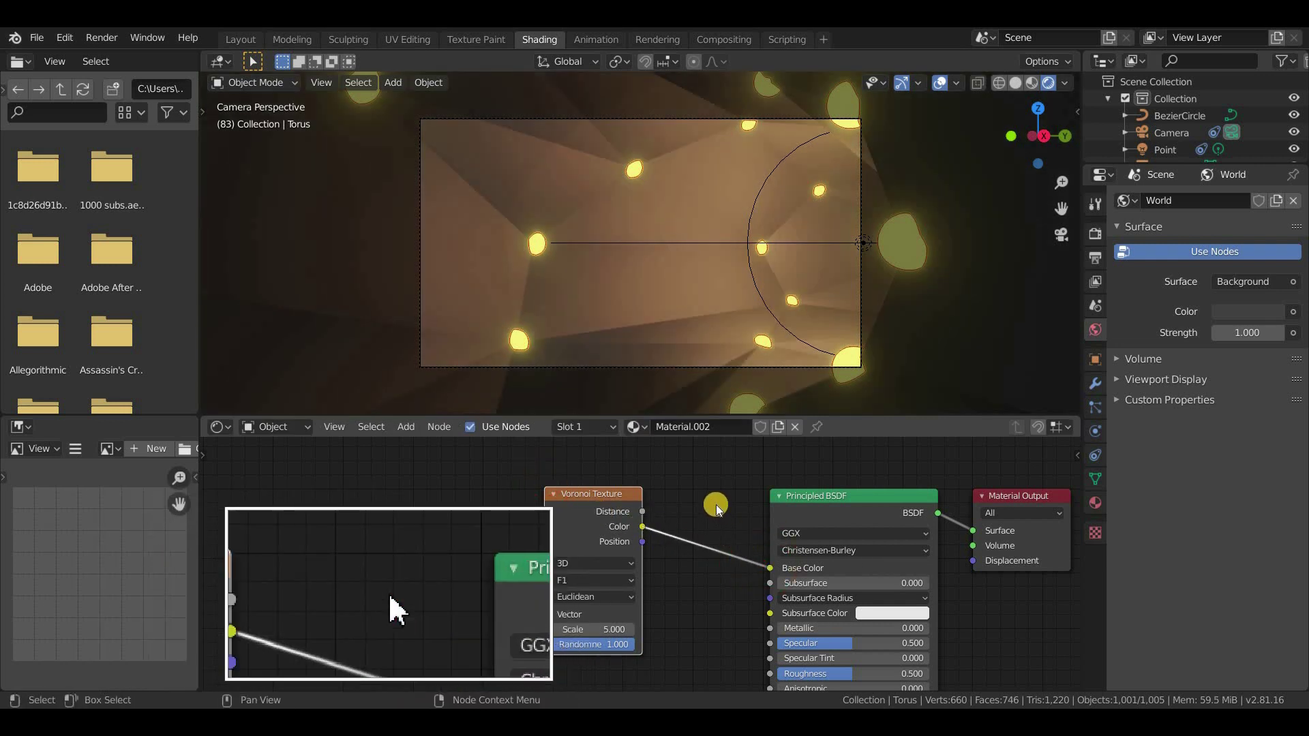
pyautogui.hotkey('shift', 'a')
pyautogui.click(522, 516)
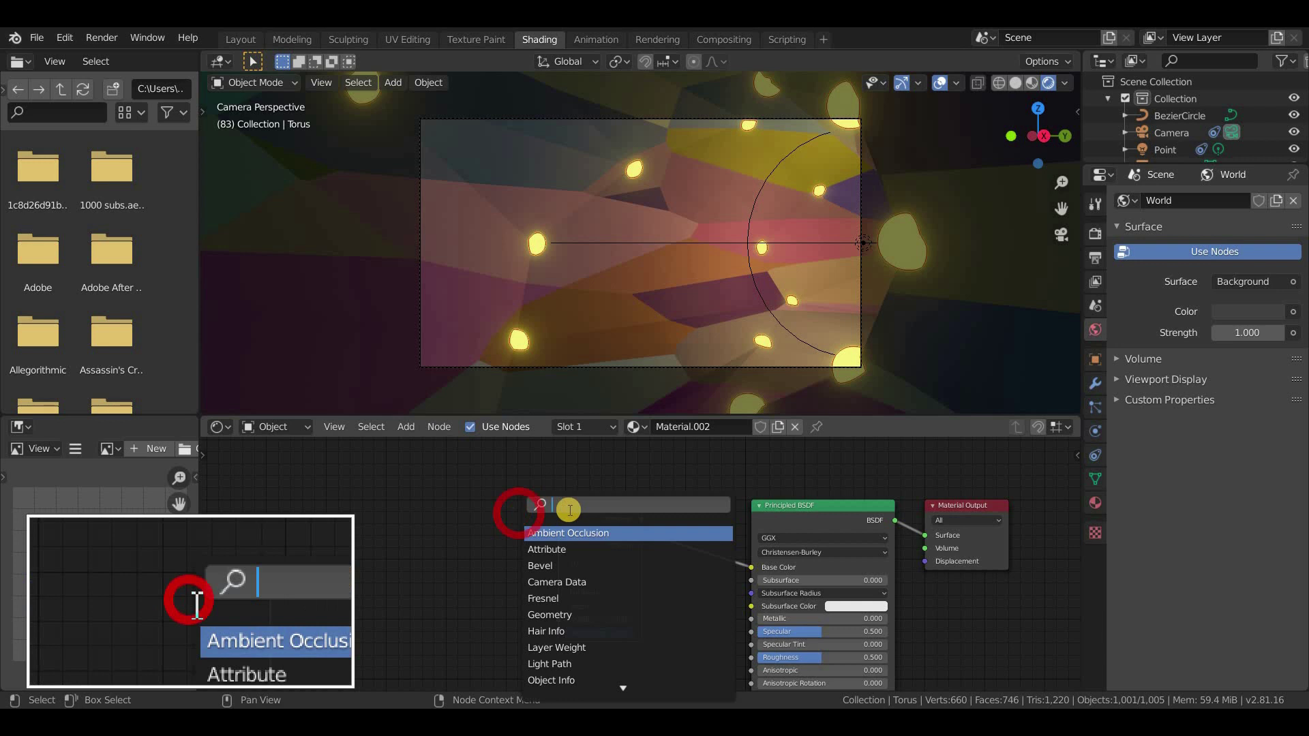
pyautogui.write('noi')
pyautogui.press('Return')
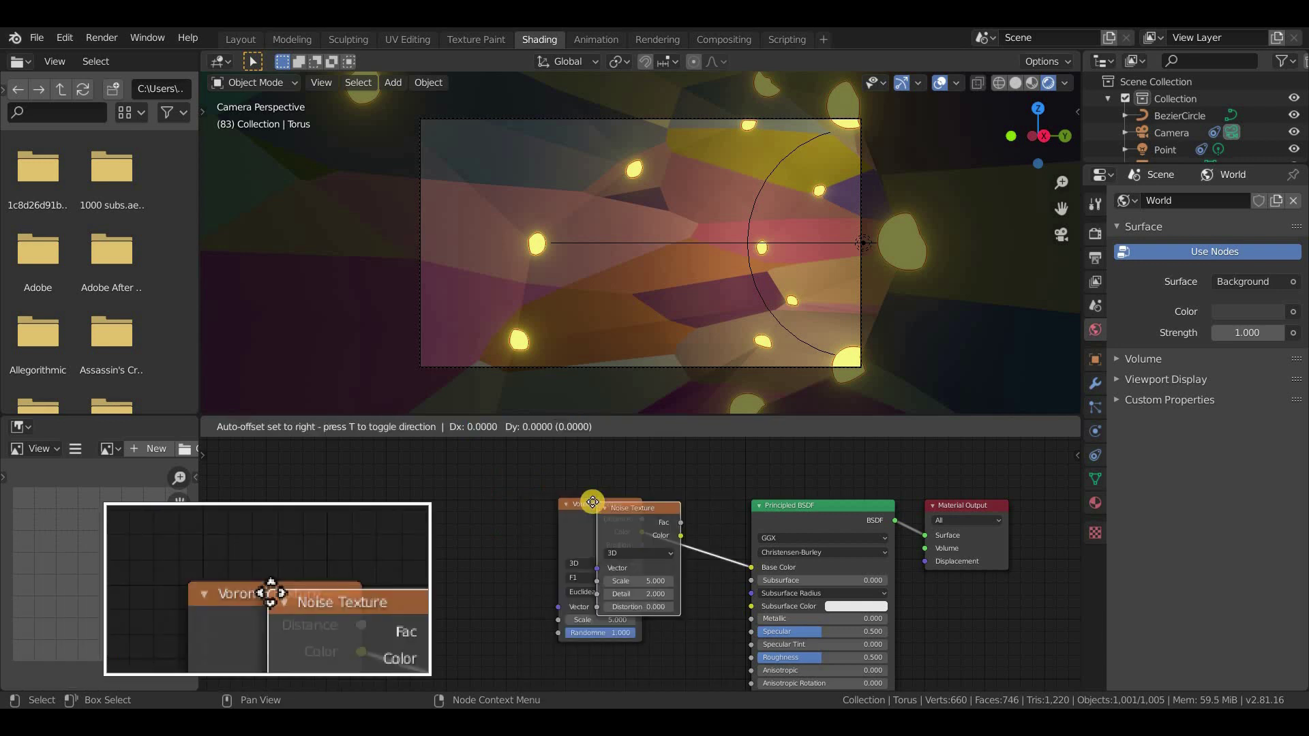
pyautogui.click(440, 517)
pyautogui.moveTo(461, 524); pyautogui.dragTo(559, 608)
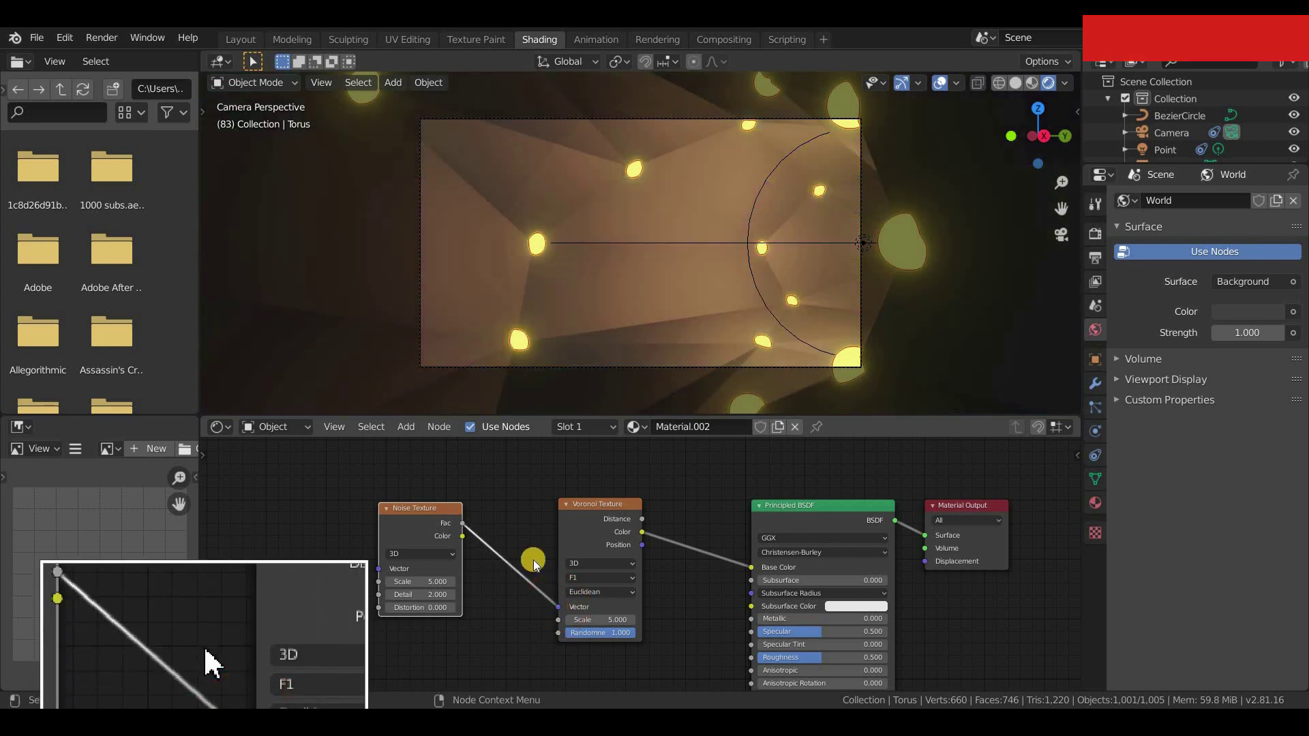
# Set the Principled BSDF Metallic to 0.818 and Roughness to 0.449
pyautogui.scroll(-2, 530, 554)
pyautogui.scroll(3, 792, 604)
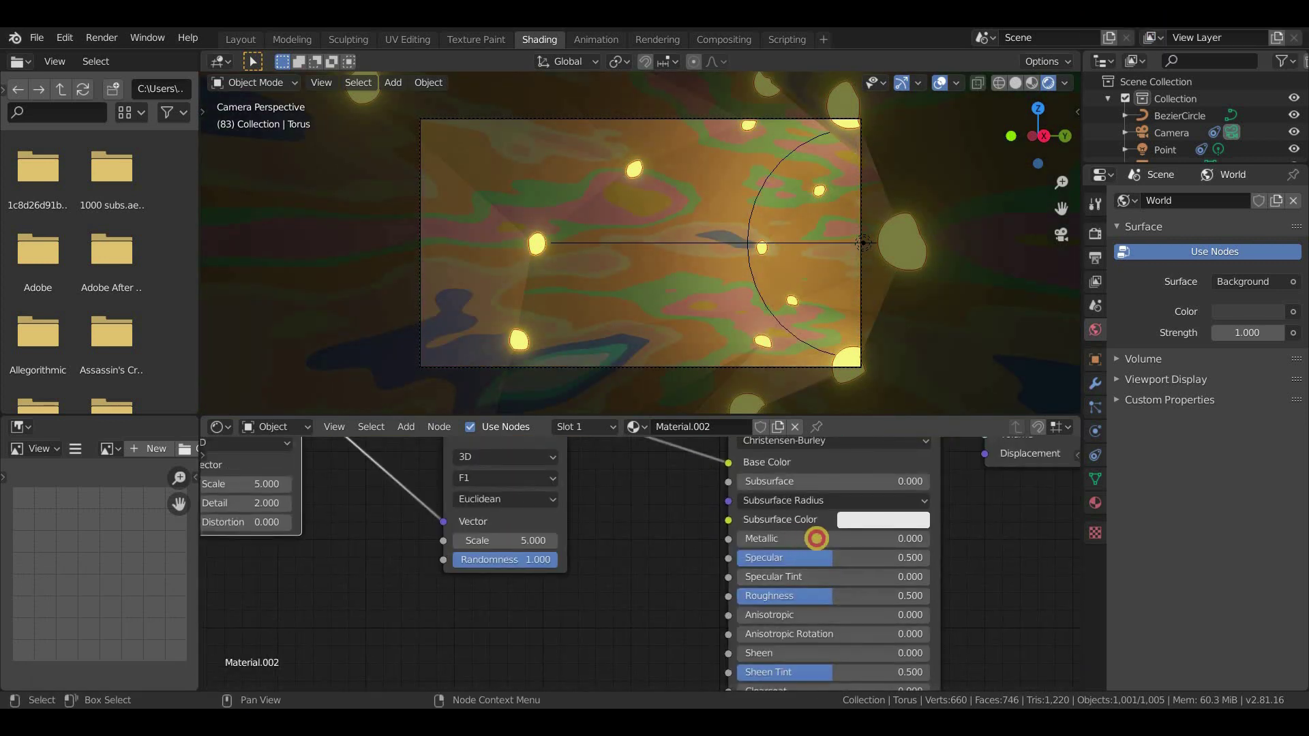
pyautogui.moveTo(854, 539); pyautogui.dragTo(944, 545)
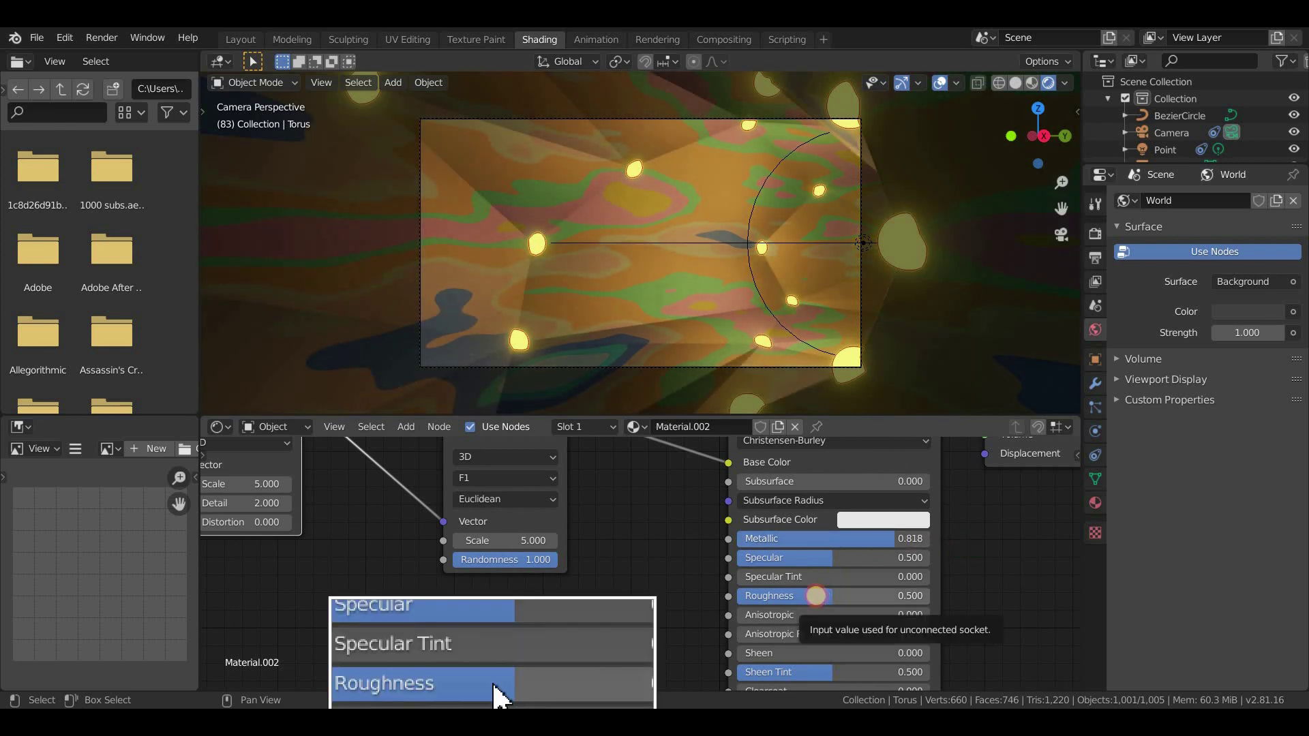
pyautogui.moveTo(812, 595); pyautogui.dragTo(803, 594)
pyautogui.moveTo(642, 609)
pyautogui.mouseDown(button='middle')
pyautogui.moveTo(669, 620)
pyautogui.moveTo(638, 584)
pyautogui.mouseUp(button='middle')
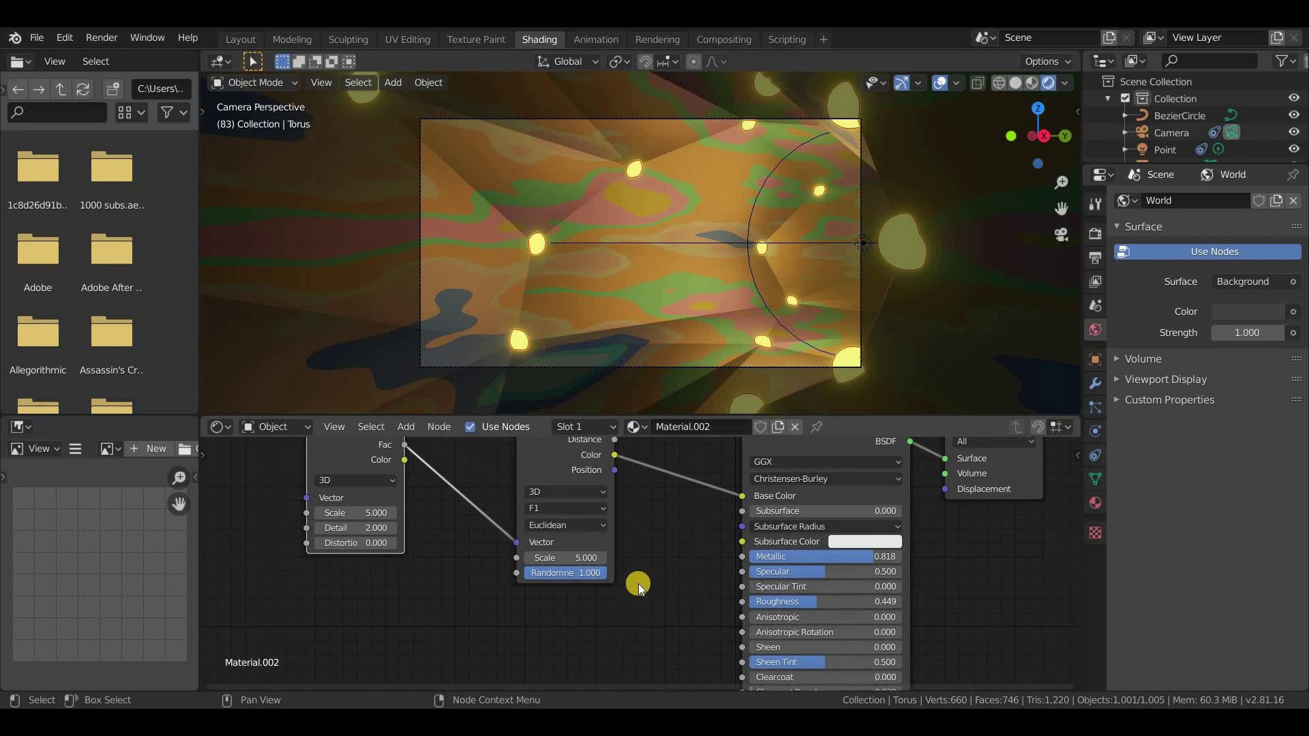
pyautogui.scroll(-2, 638, 584)
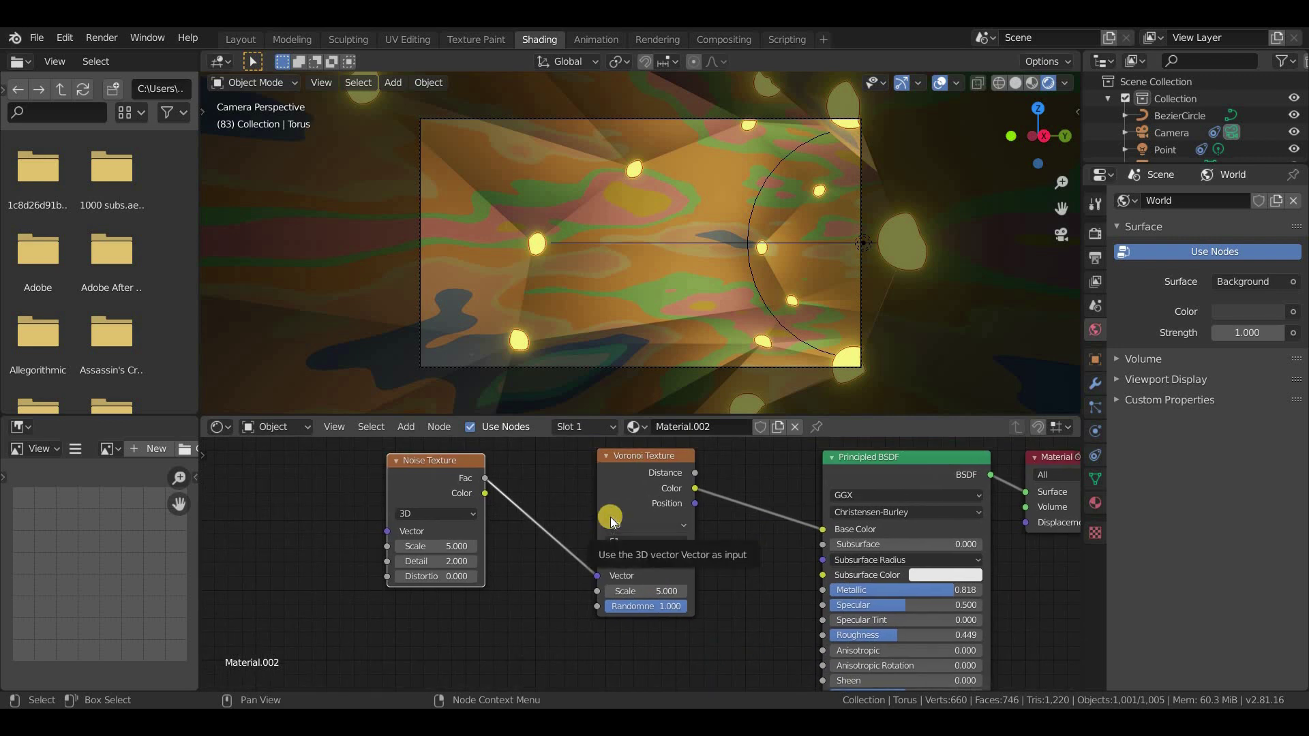
# Switch the Voronoi Texture dimensions to 4D
pyautogui.click(613, 524)
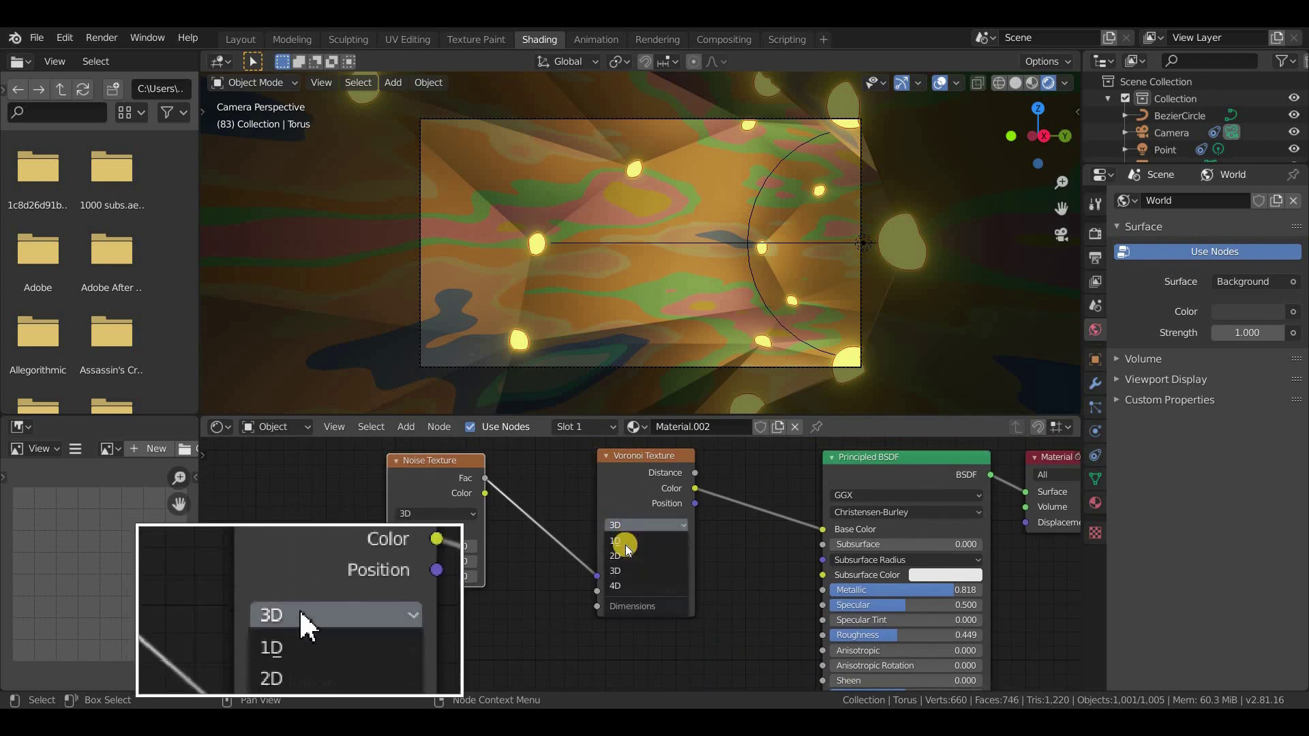
pyautogui.click(624, 583)
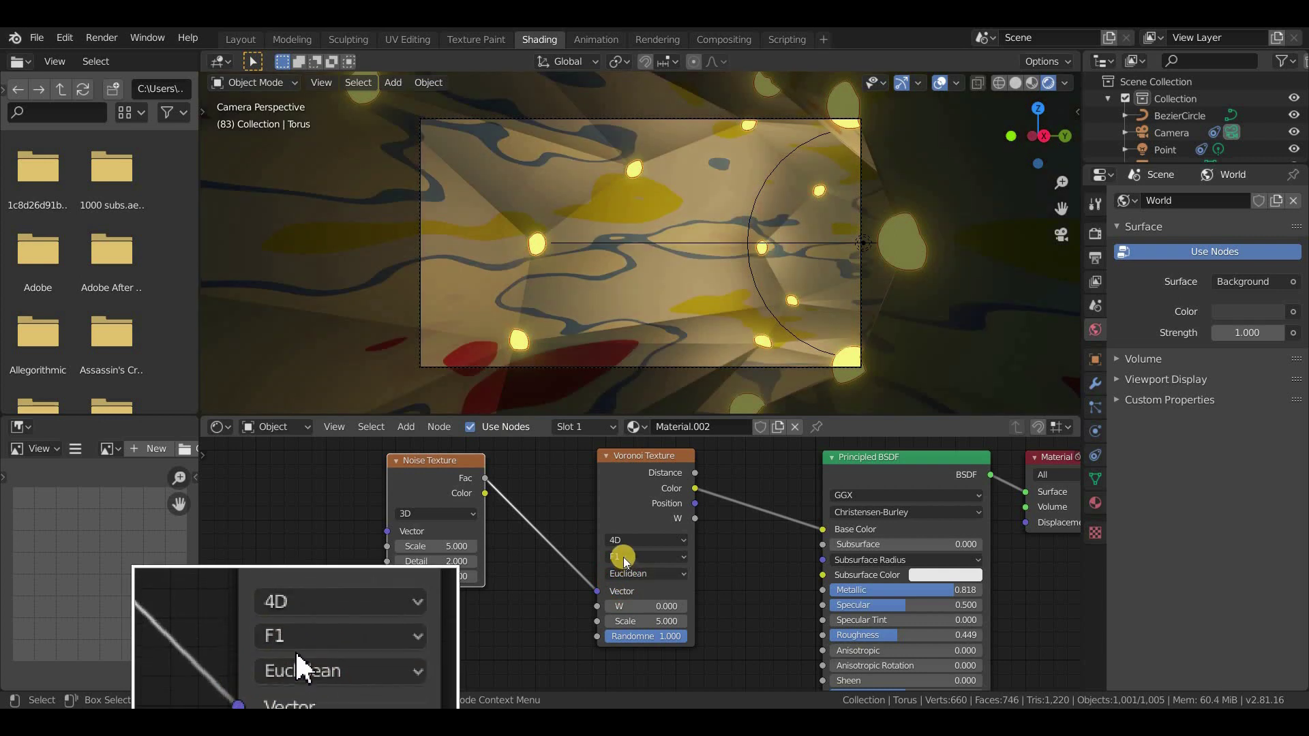
pyautogui.scroll(-2, 623, 558)
pyautogui.click(486, 494)
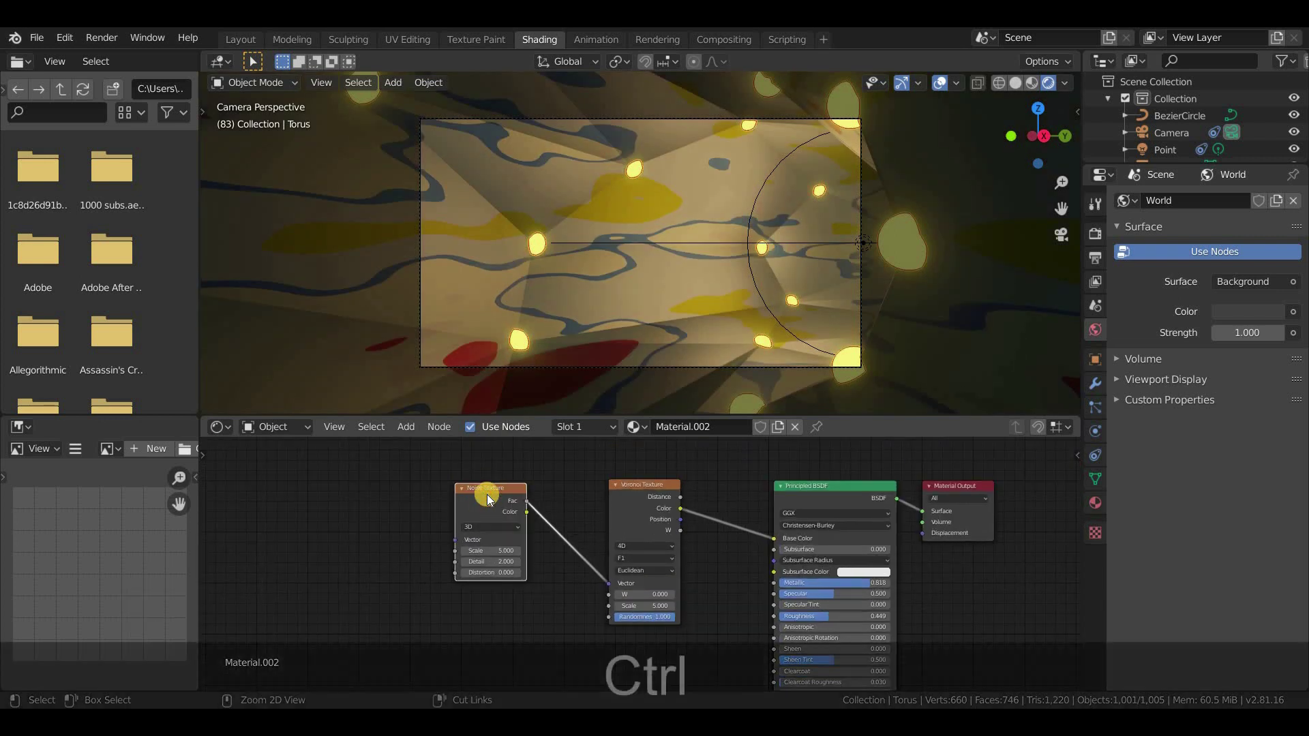
# Add Texture Coordinate and Mapping nodes feeding the Noise texture with Ctrl+T
pyautogui.hotkey('ctrl', 't')
pyautogui.press('Home')
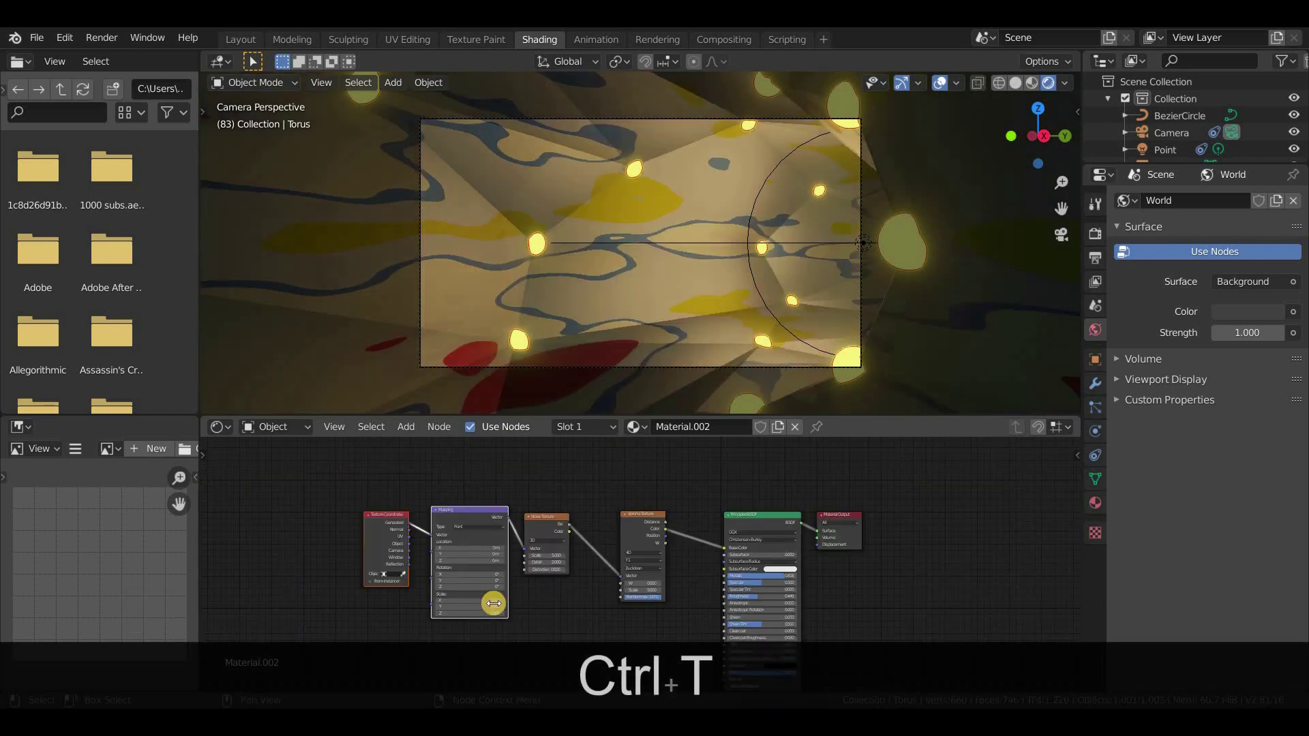
pyautogui.scroll(2, 518, 555)
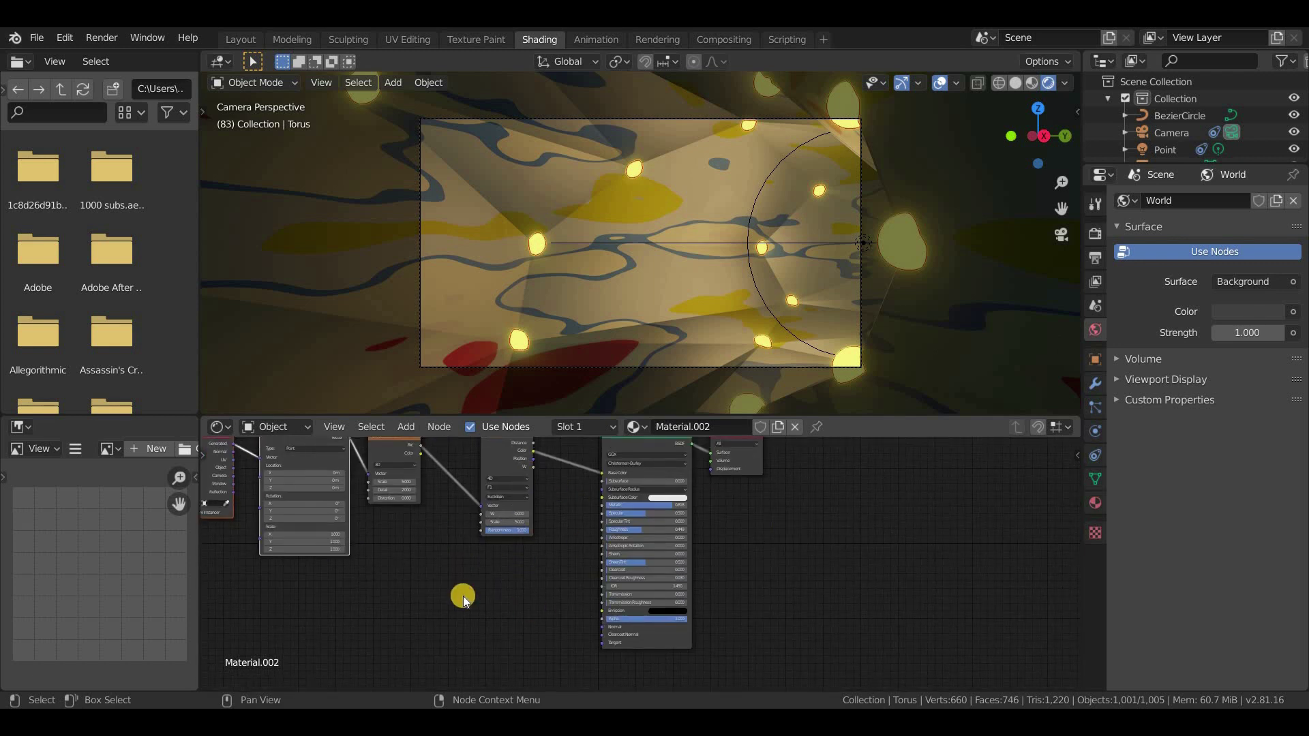
# Add a Bump node with Normal into the Principled Normal and Voronoi into its Height
pyautogui.hotkey('shift', 'a')
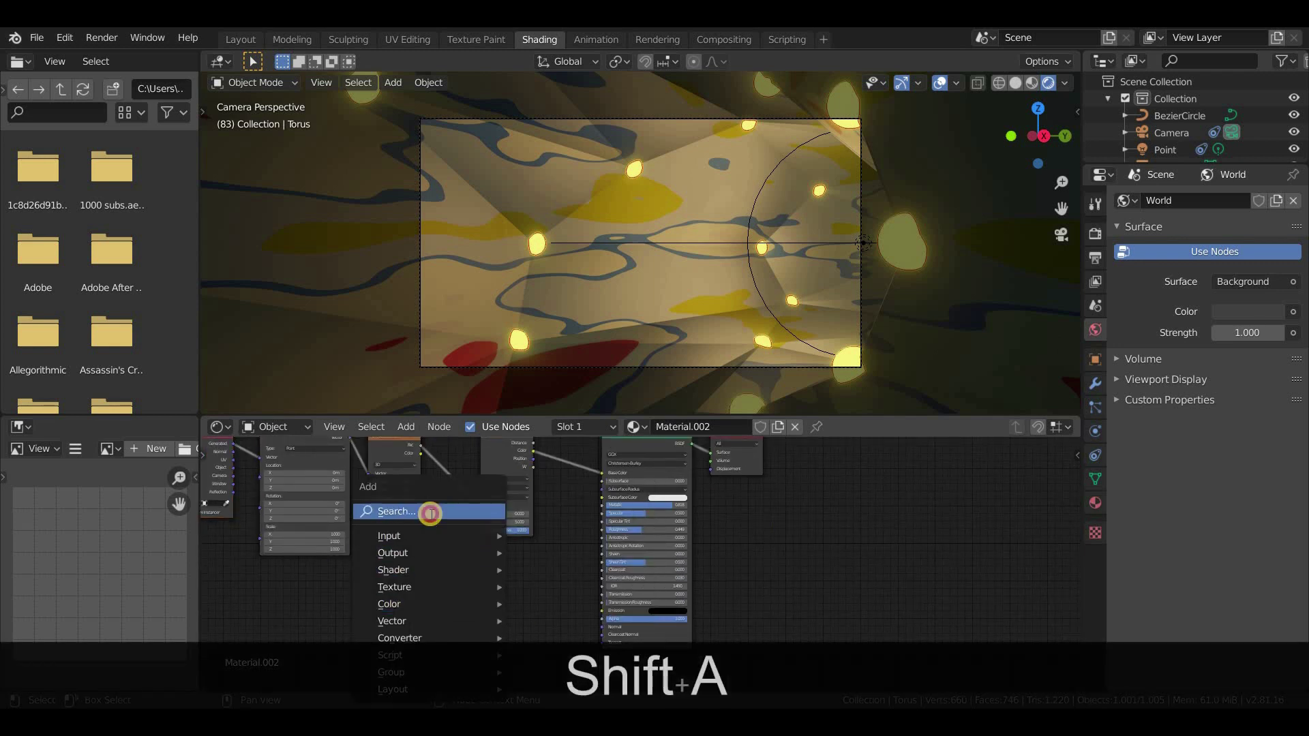
pyautogui.click(431, 514)
pyautogui.write('bum')
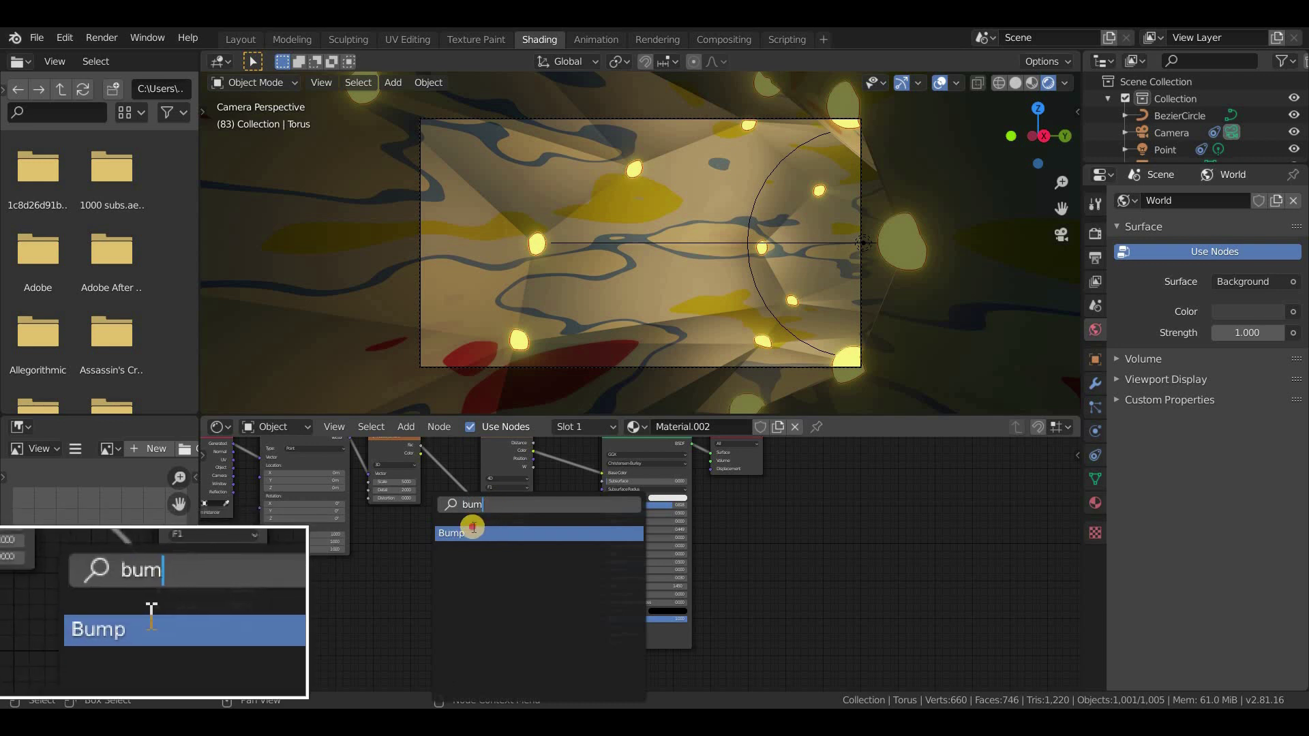
pyautogui.click(464, 533)
pyautogui.click(456, 556)
pyautogui.scroll(2, 528, 615)
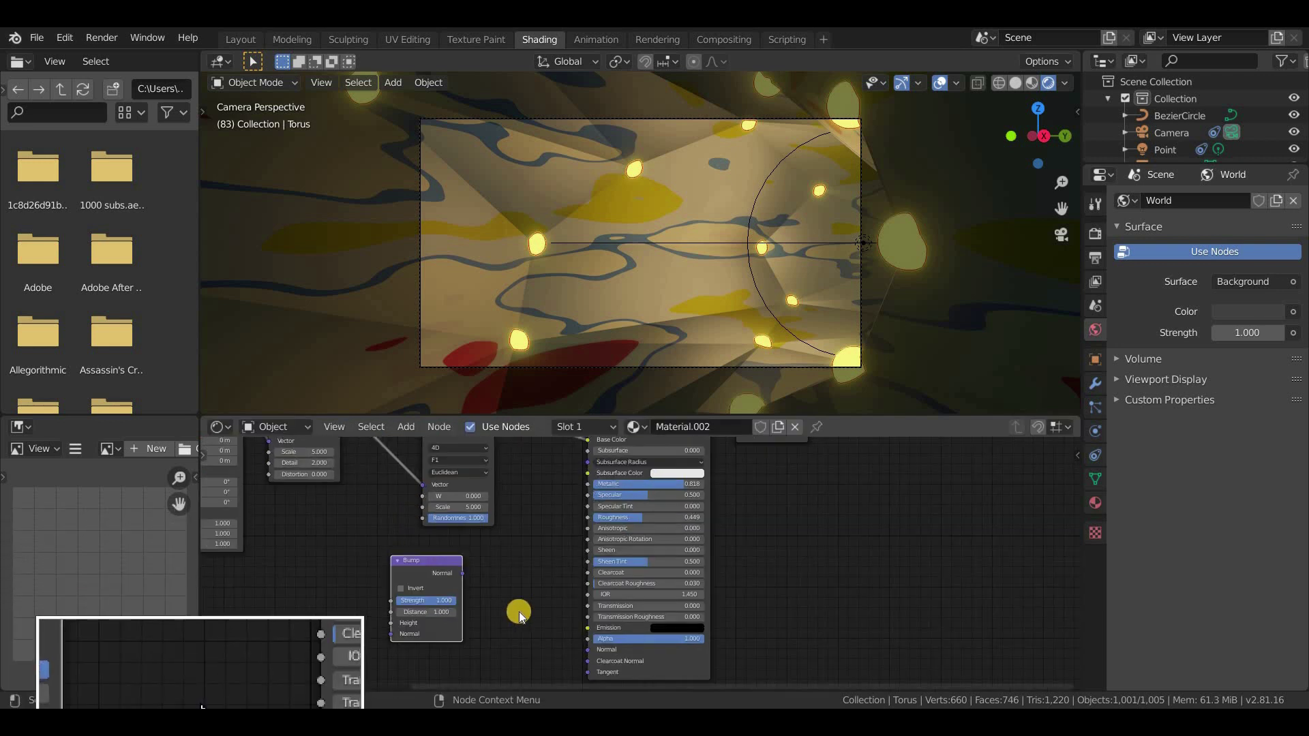
pyautogui.moveTo(463, 573); pyautogui.dragTo(587, 650)
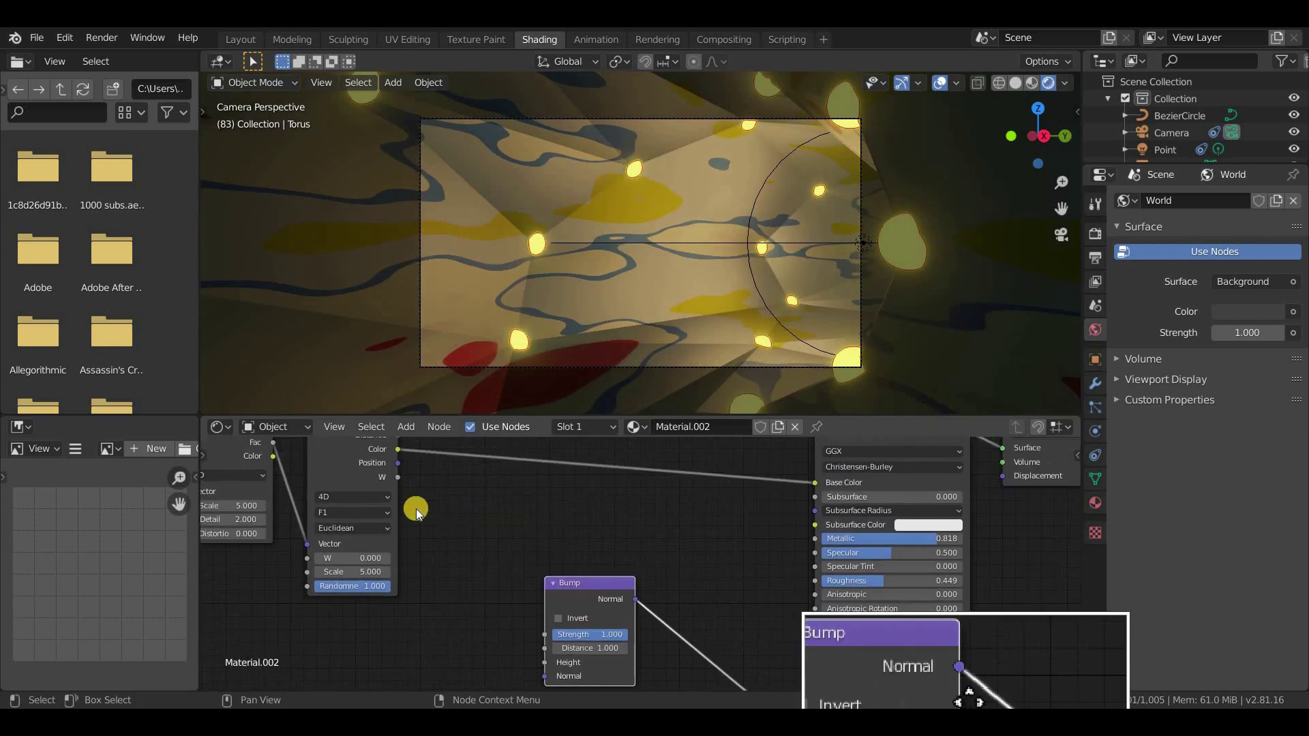
pyautogui.moveTo(434, 466); pyautogui.dragTo(562, 638)
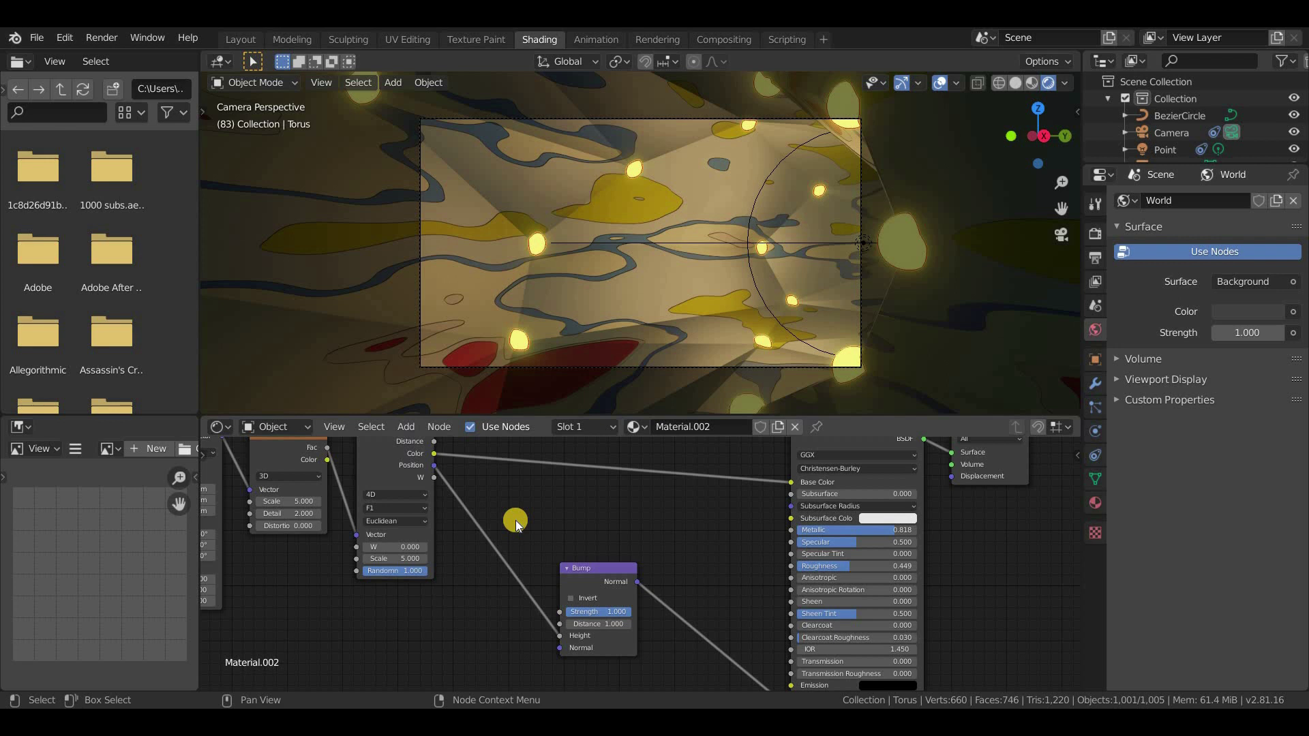
pyautogui.scroll(-3, 749, 639)
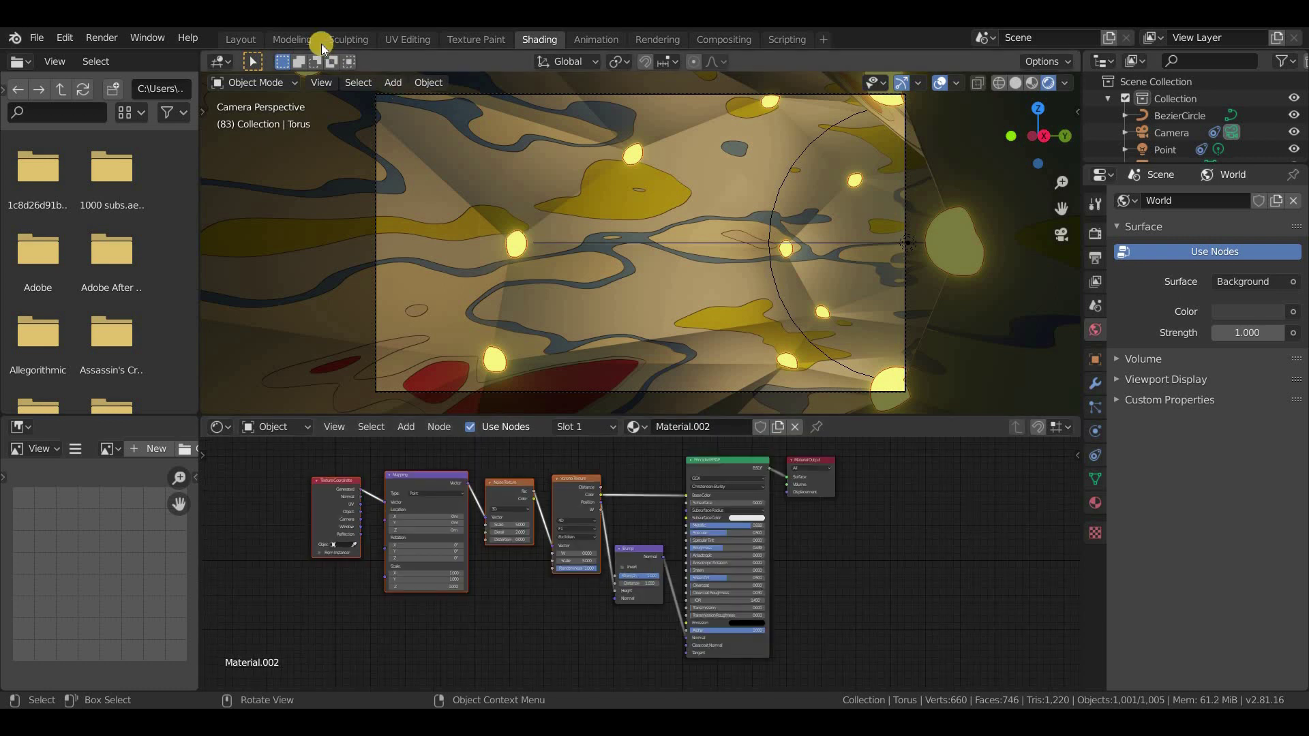
# View through the camera and set its focal length to 29 mm
pyautogui.click(231, 39)
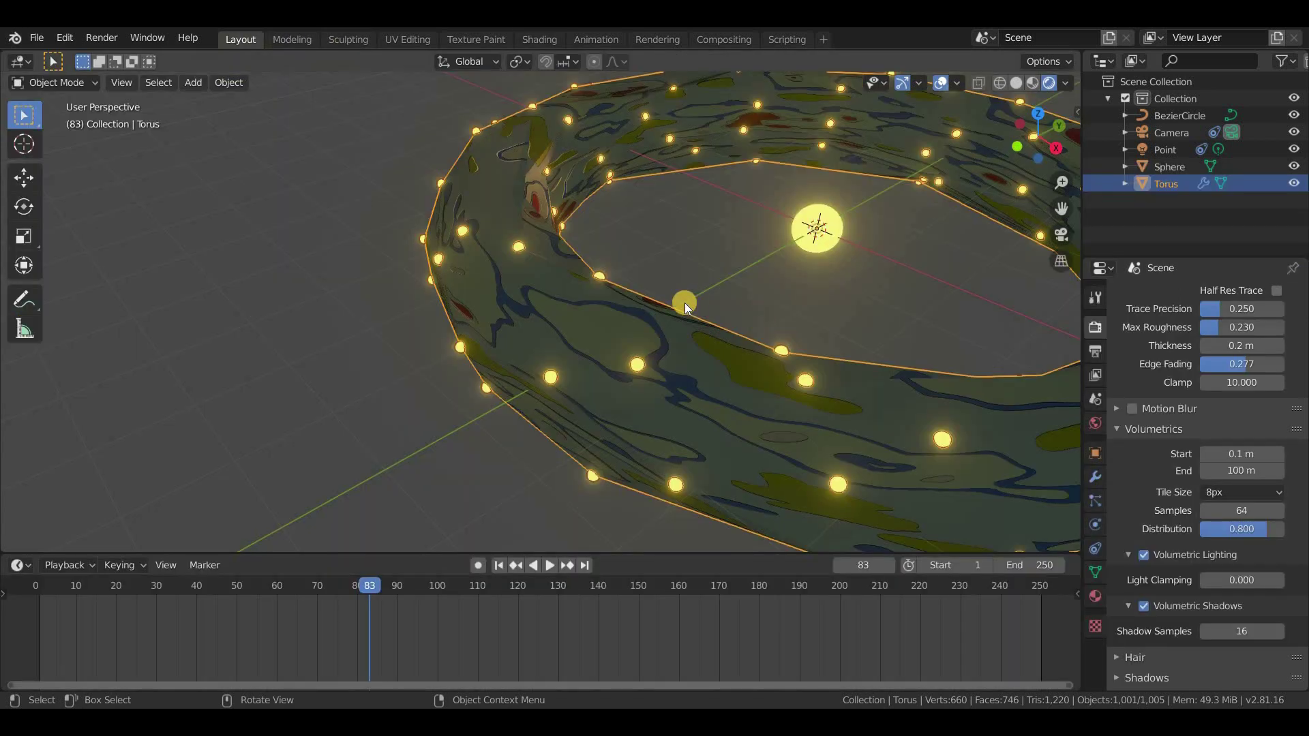
pyautogui.press('KP_0')
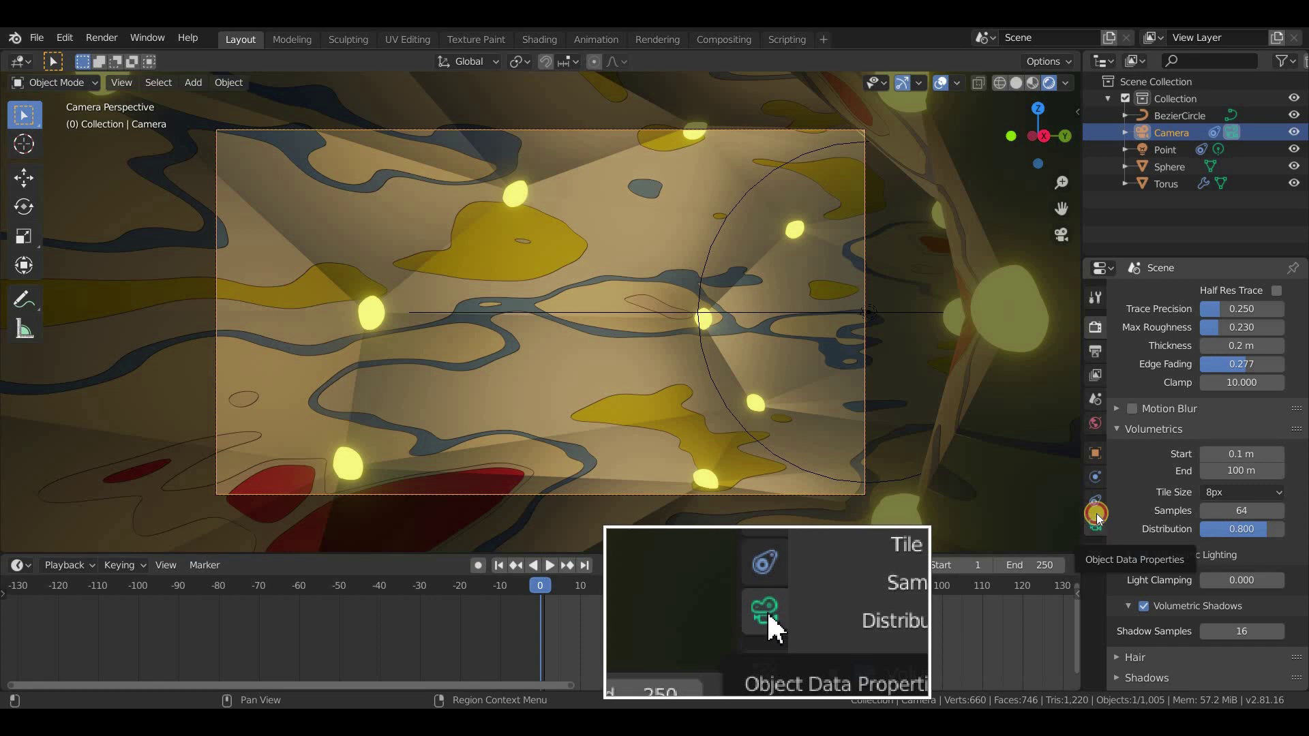
pyautogui.click(1095, 516)
pyautogui.doubleClick(1234, 373)
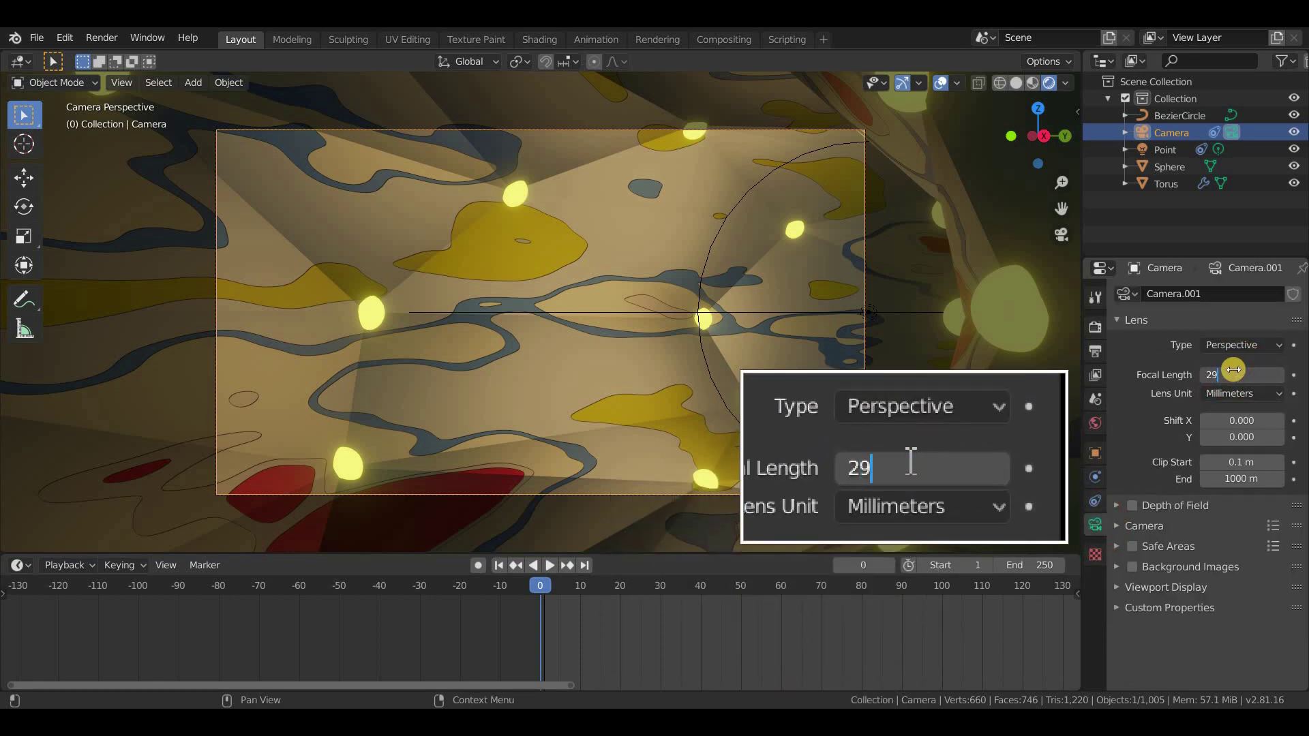
pyautogui.press('Return')
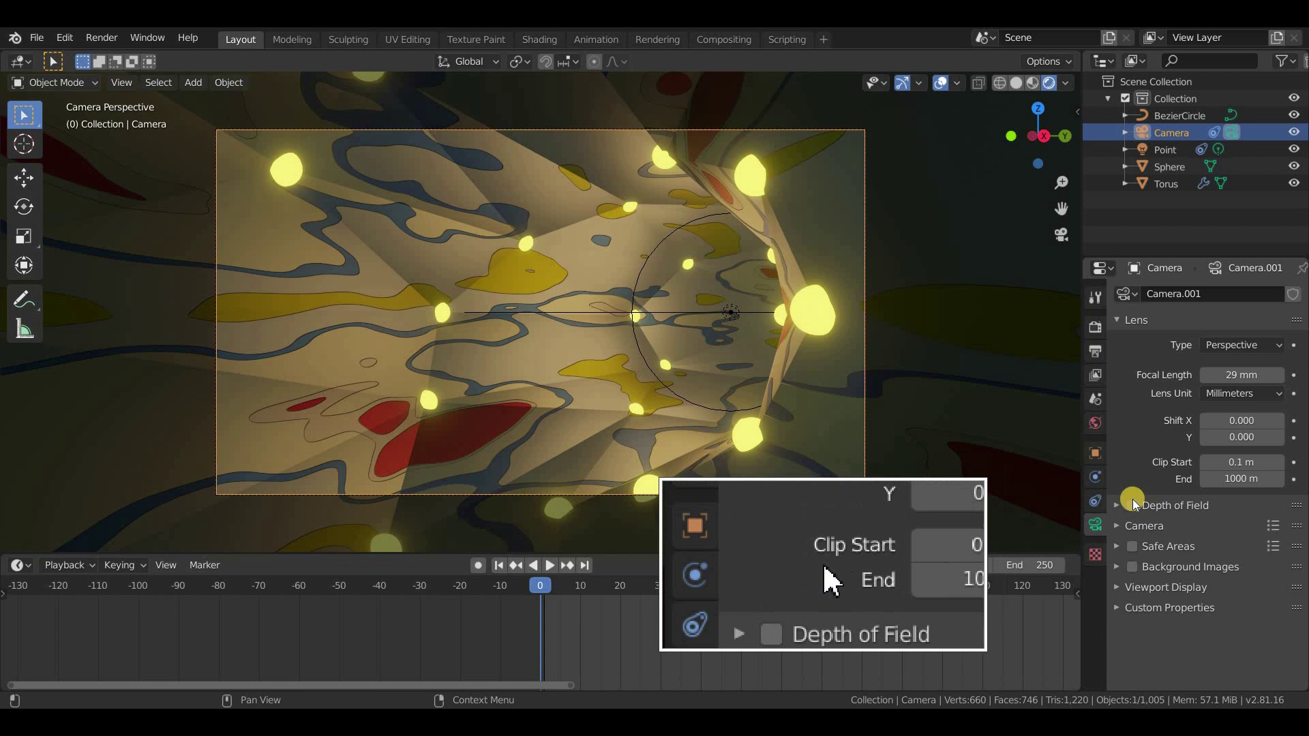
# Enable camera depth of field with F-Stop 0.6 and focus distance about 5.2 m
pyautogui.click(1145, 506)
pyautogui.click(1164, 506)
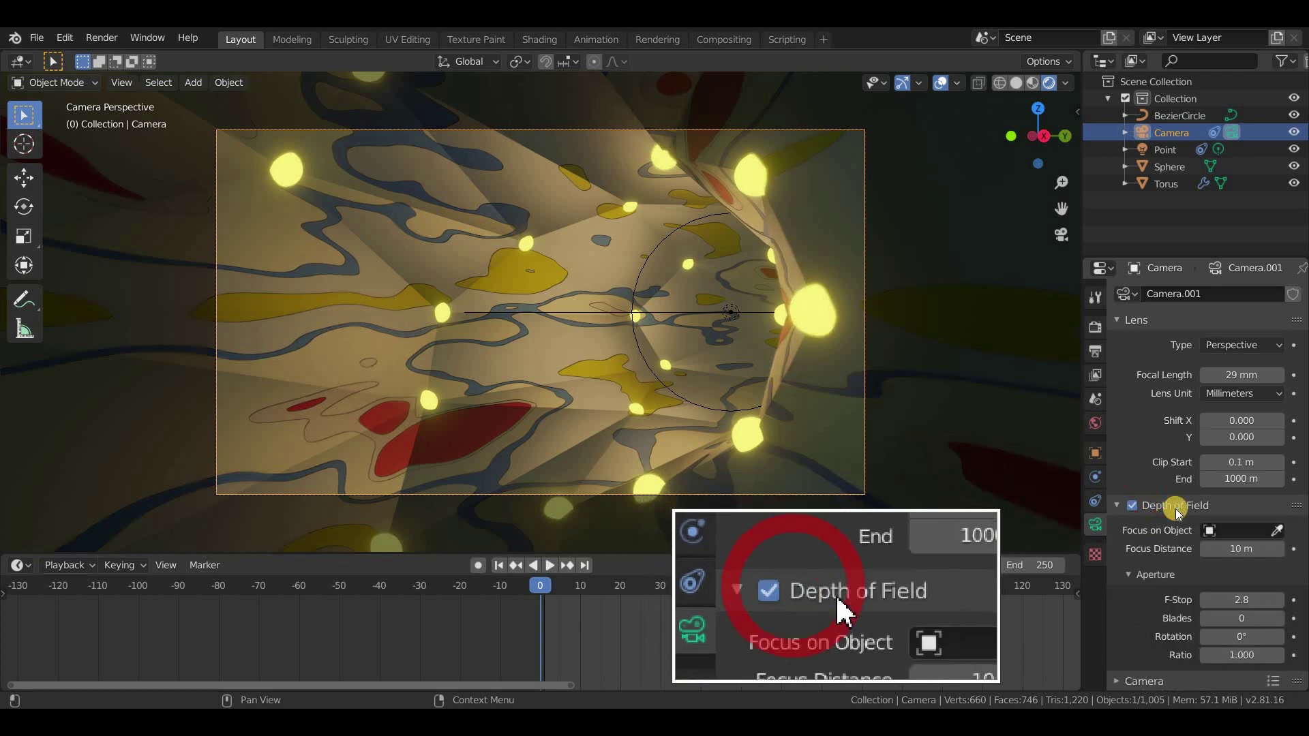
pyautogui.scroll(-3, 1175, 509)
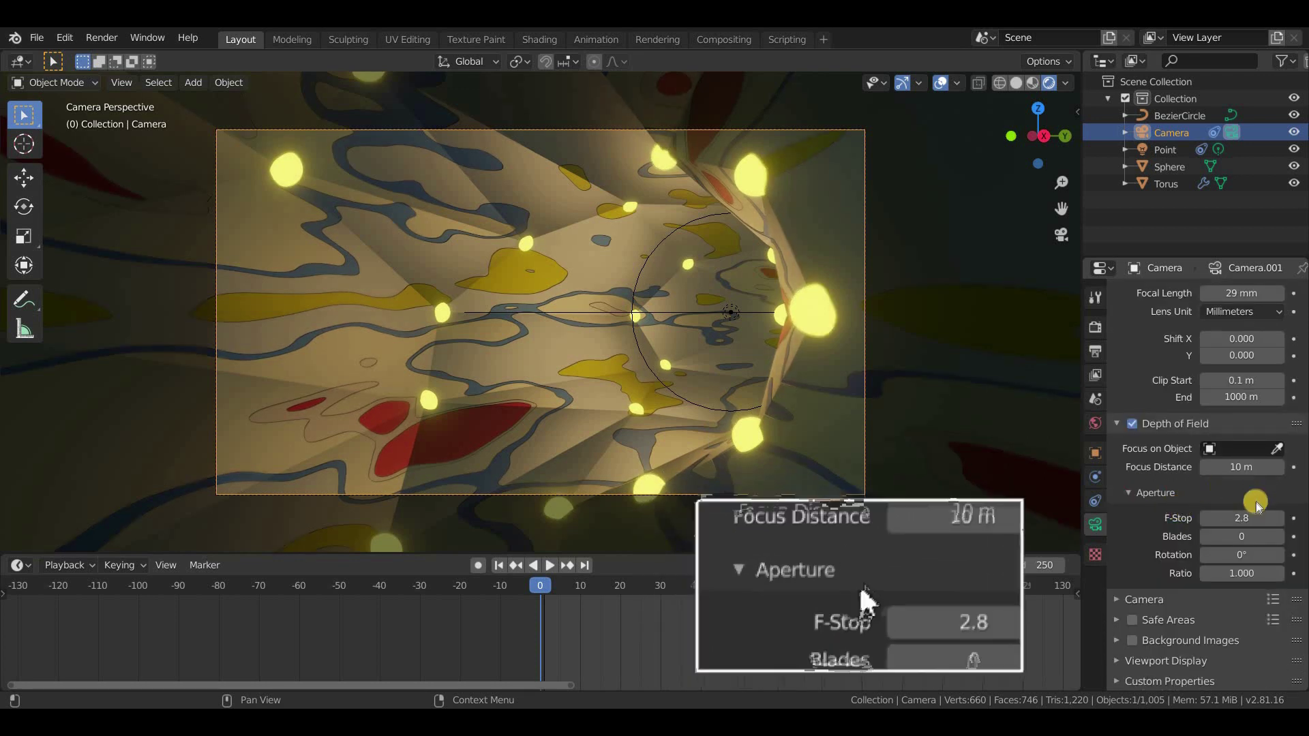
pyautogui.click(1239, 518)
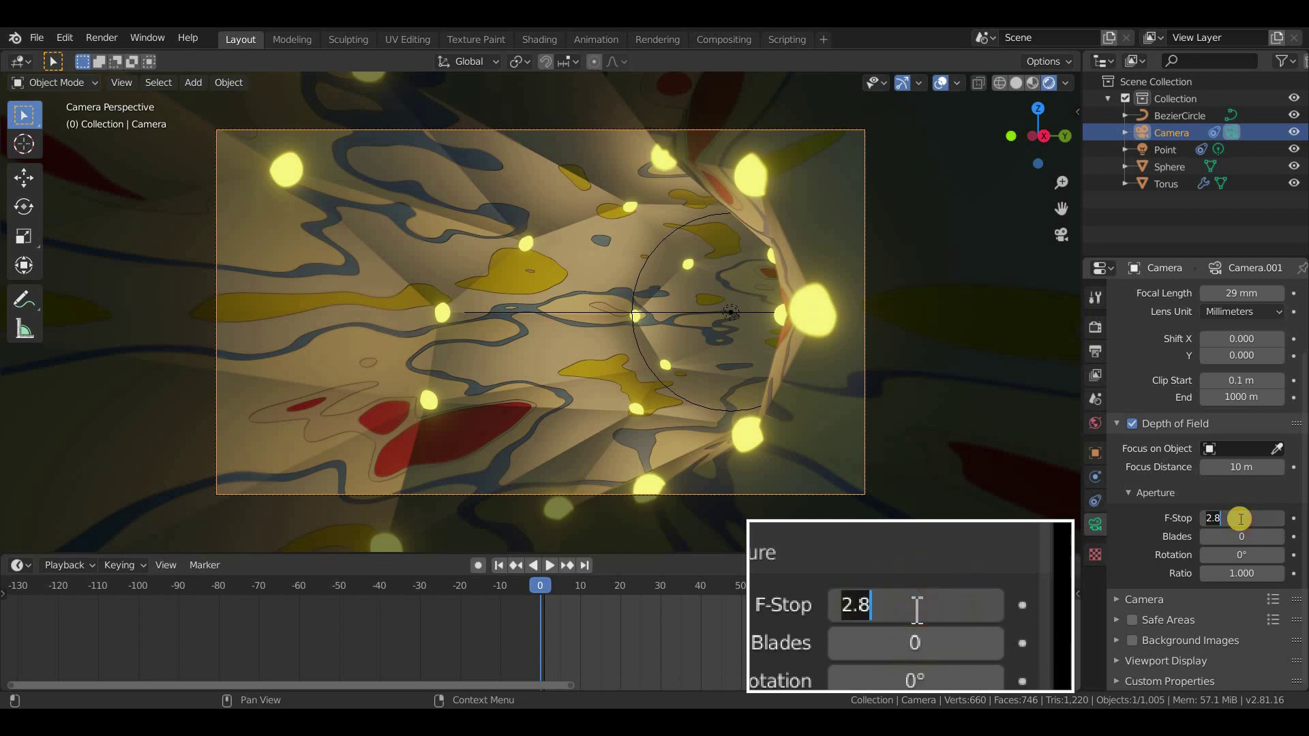
pyautogui.write('.6')
pyautogui.write('0.6')
pyautogui.press('Return')
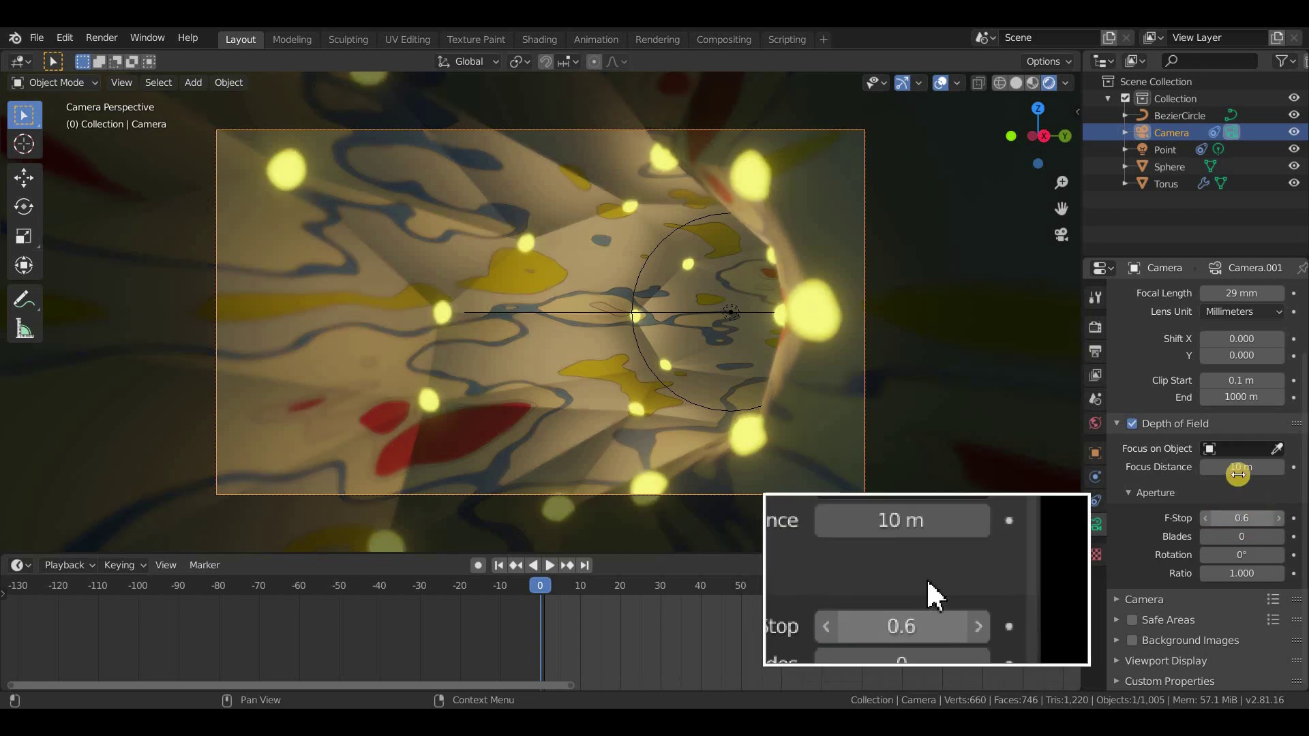
pyautogui.moveTo(1205, 468); pyautogui.dragTo(885, 477)
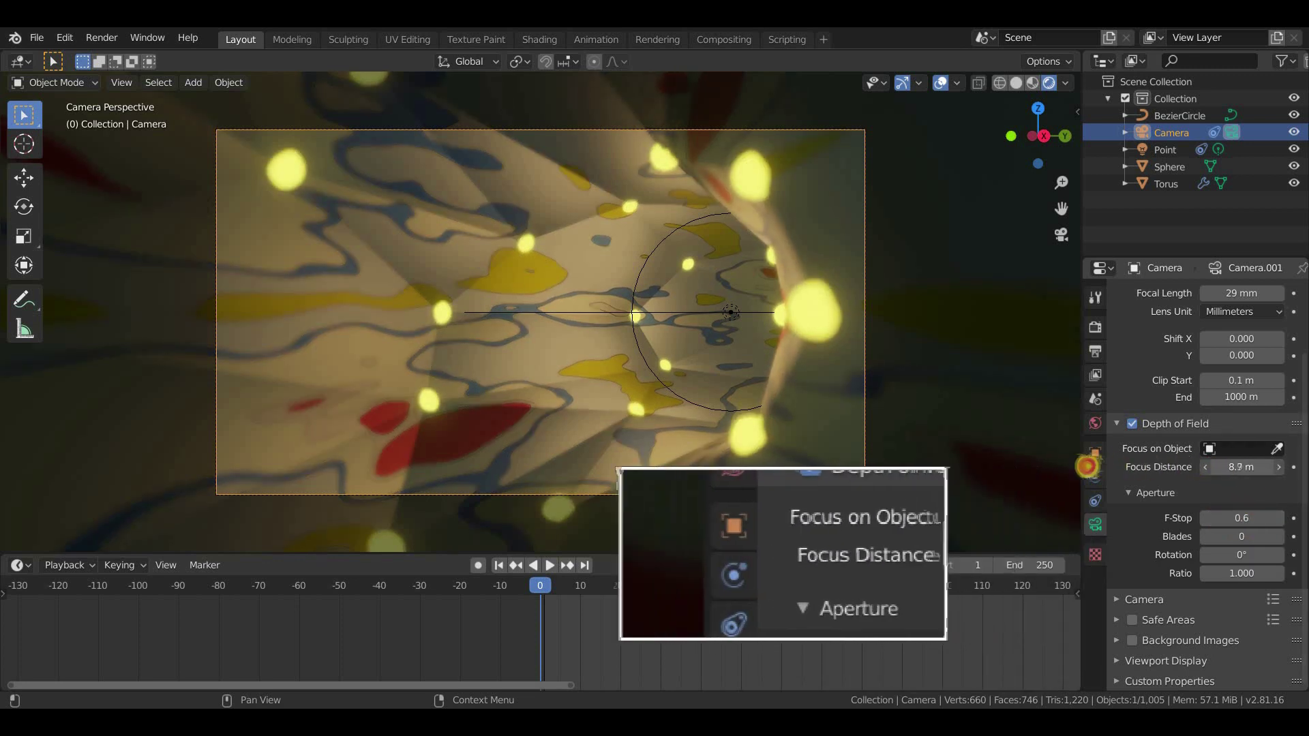
pyautogui.moveTo(885, 478); pyautogui.dragTo(865, 477)
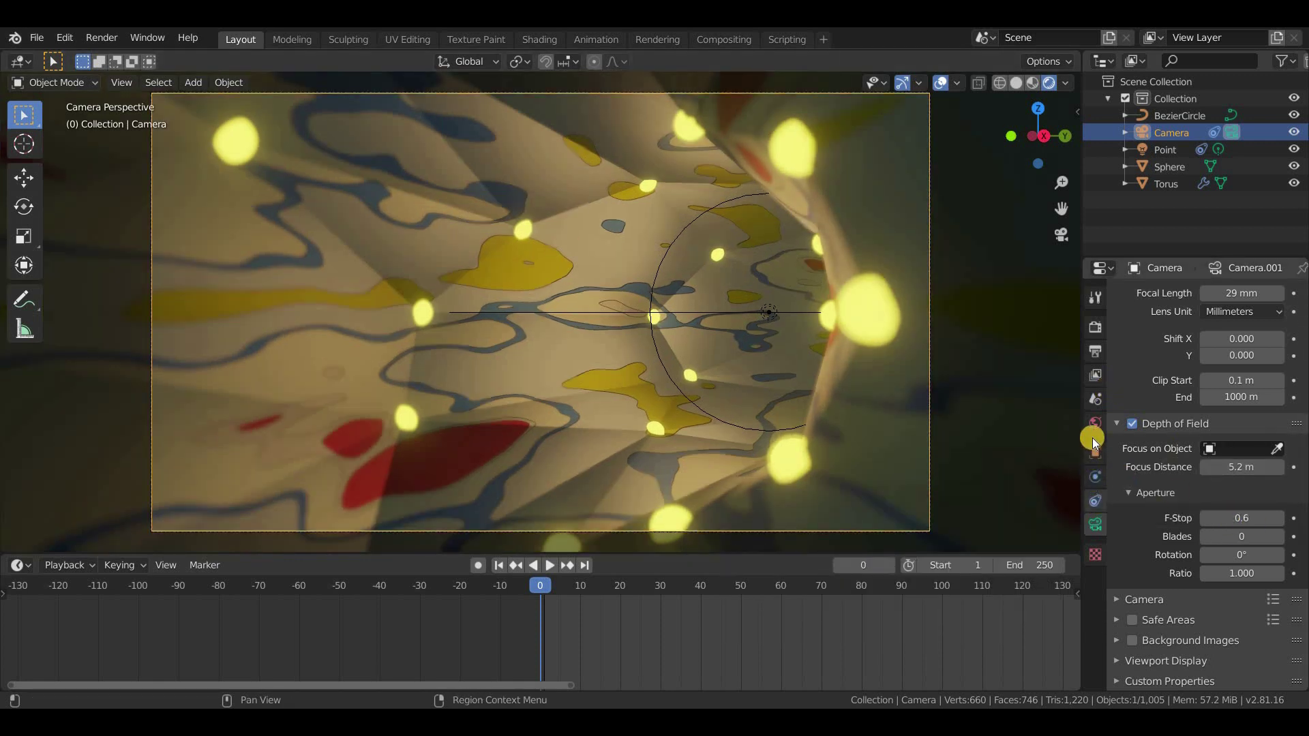
pyautogui.click(1095, 422)
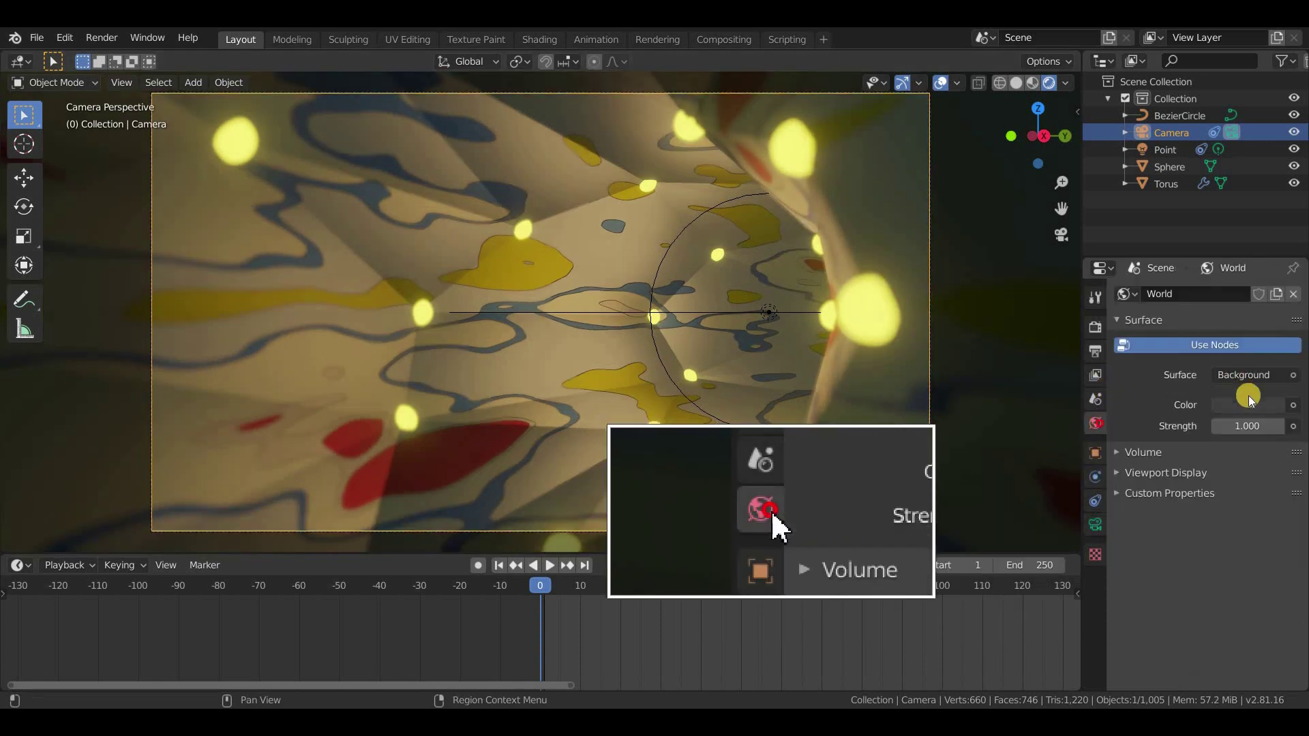
# Darken the world background colour to pure black
pyautogui.click(1254, 402)
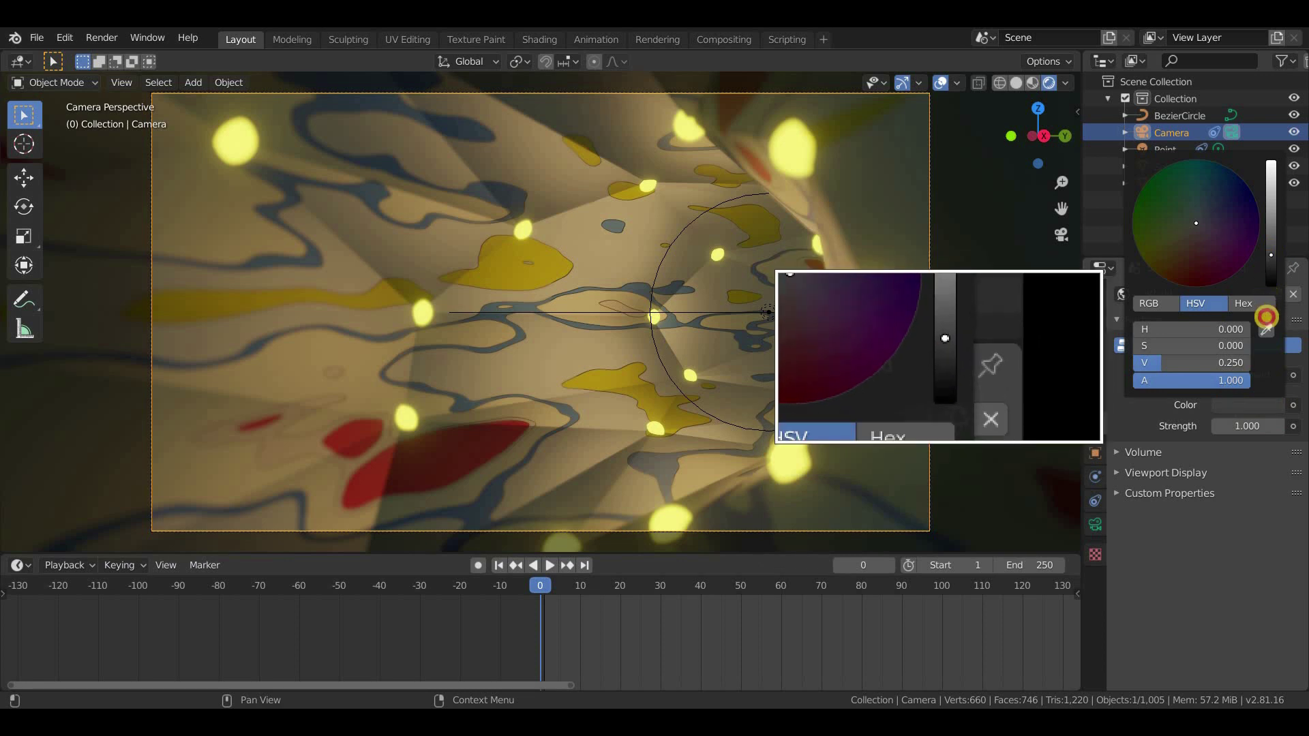
pyautogui.moveTo(1272, 270); pyautogui.dragTo(1271, 289)
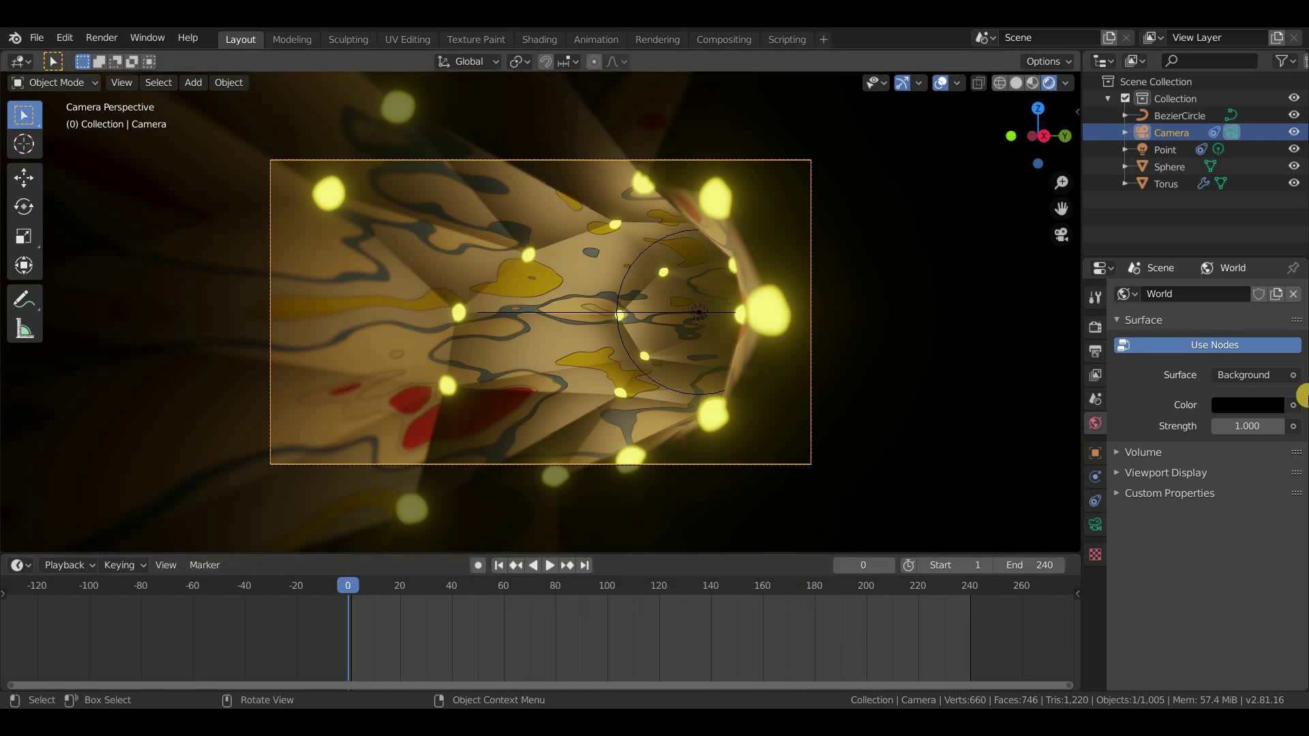
pyautogui.click(1094, 501)
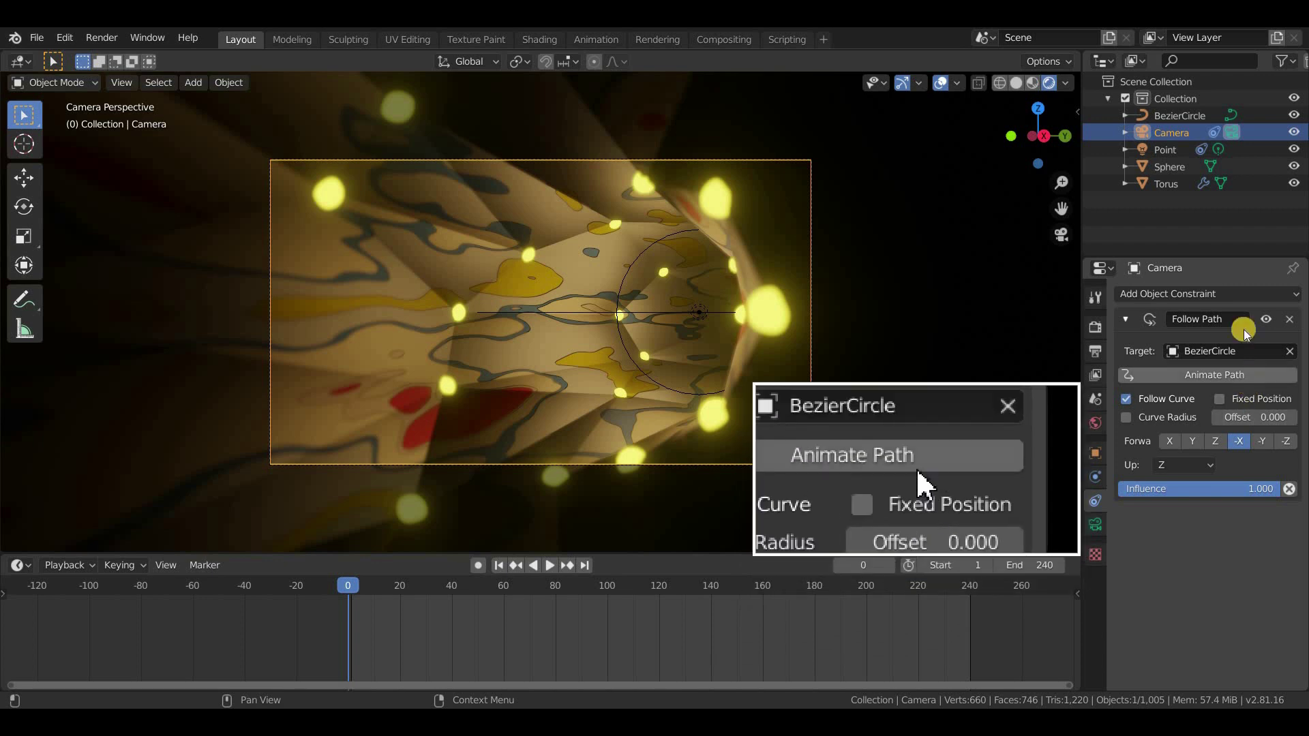
# Keyframe the camera's path offset at 0 on frame 0 and -100 on frame 240
pyautogui.rightClick(1256, 414)
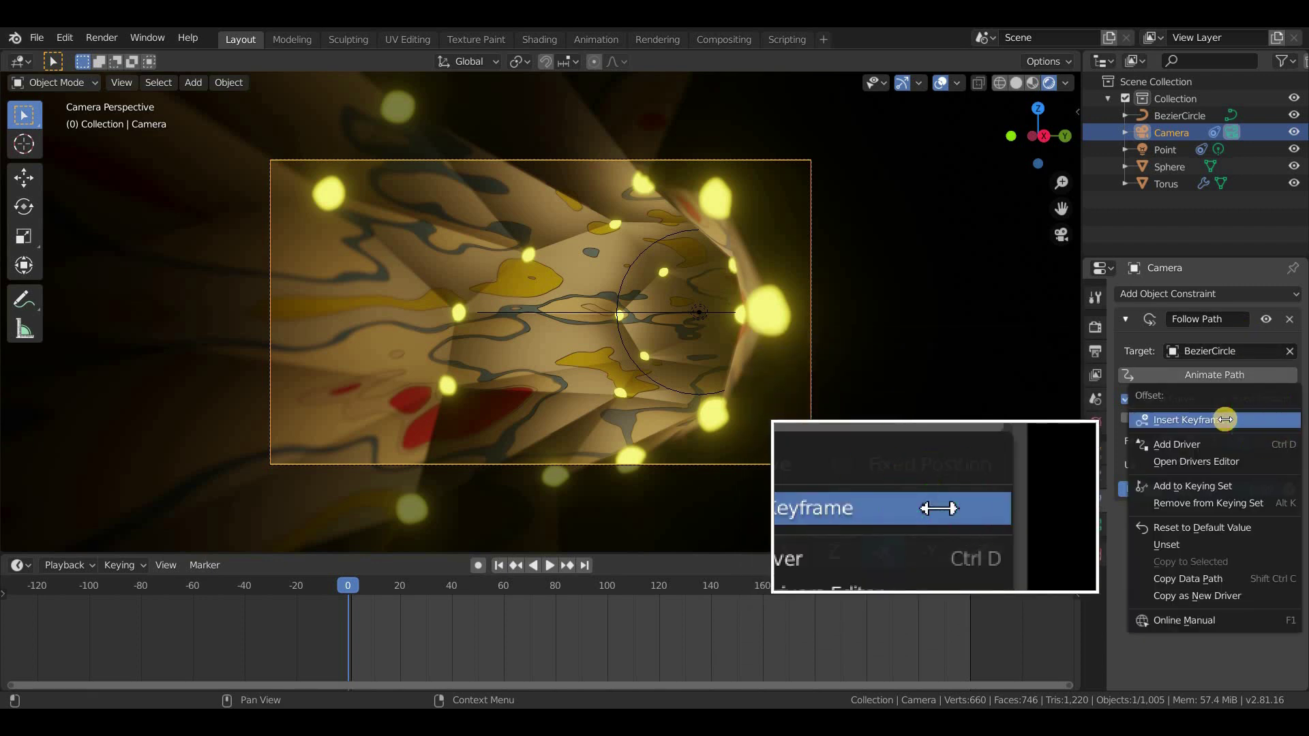
pyautogui.click(1224, 419)
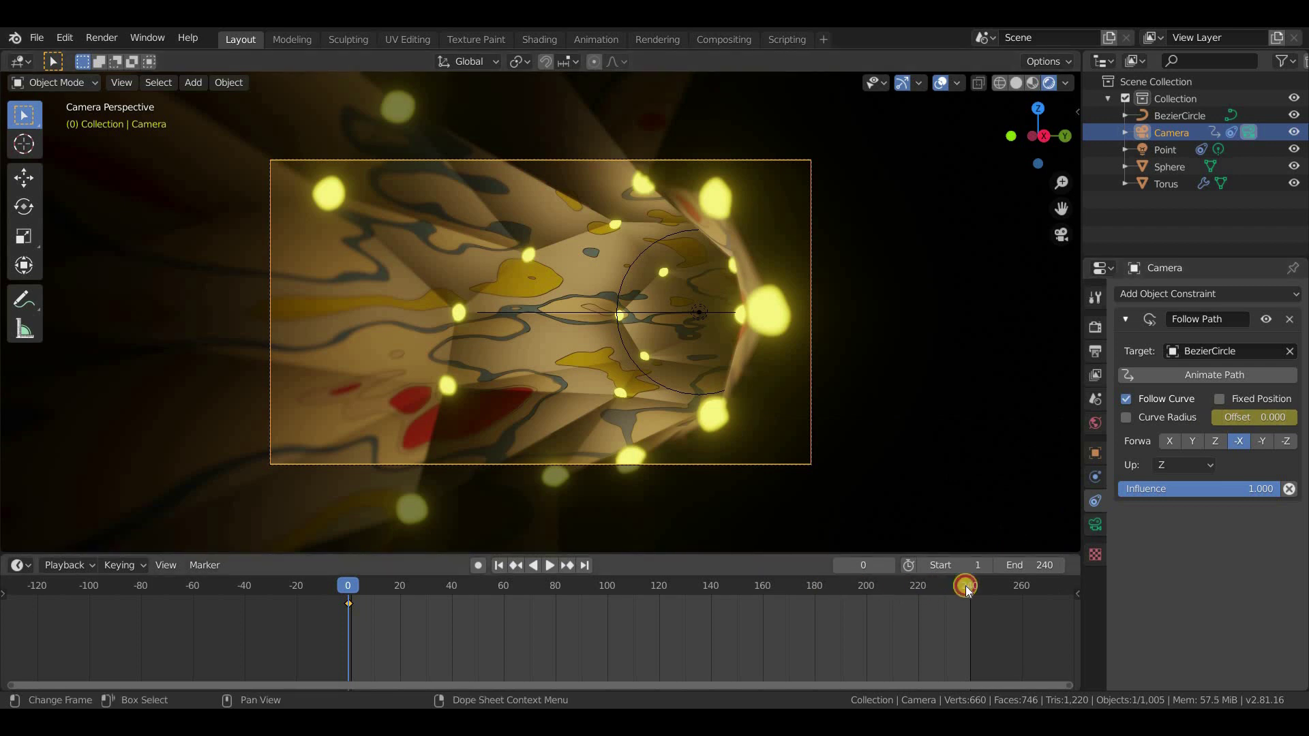
pyautogui.moveTo(972, 584); pyautogui.dragTo(972, 589)
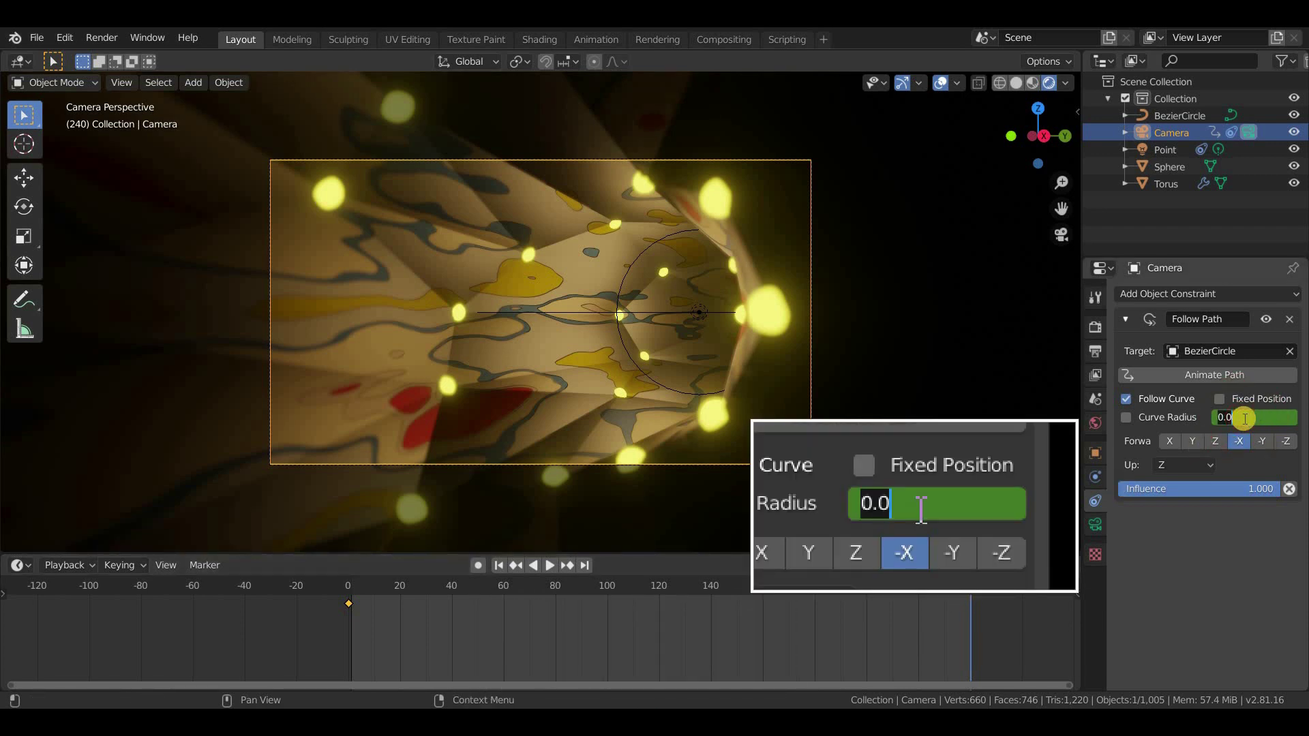
pyautogui.click(1253, 417)
pyautogui.write('-100')
pyautogui.press('Return')
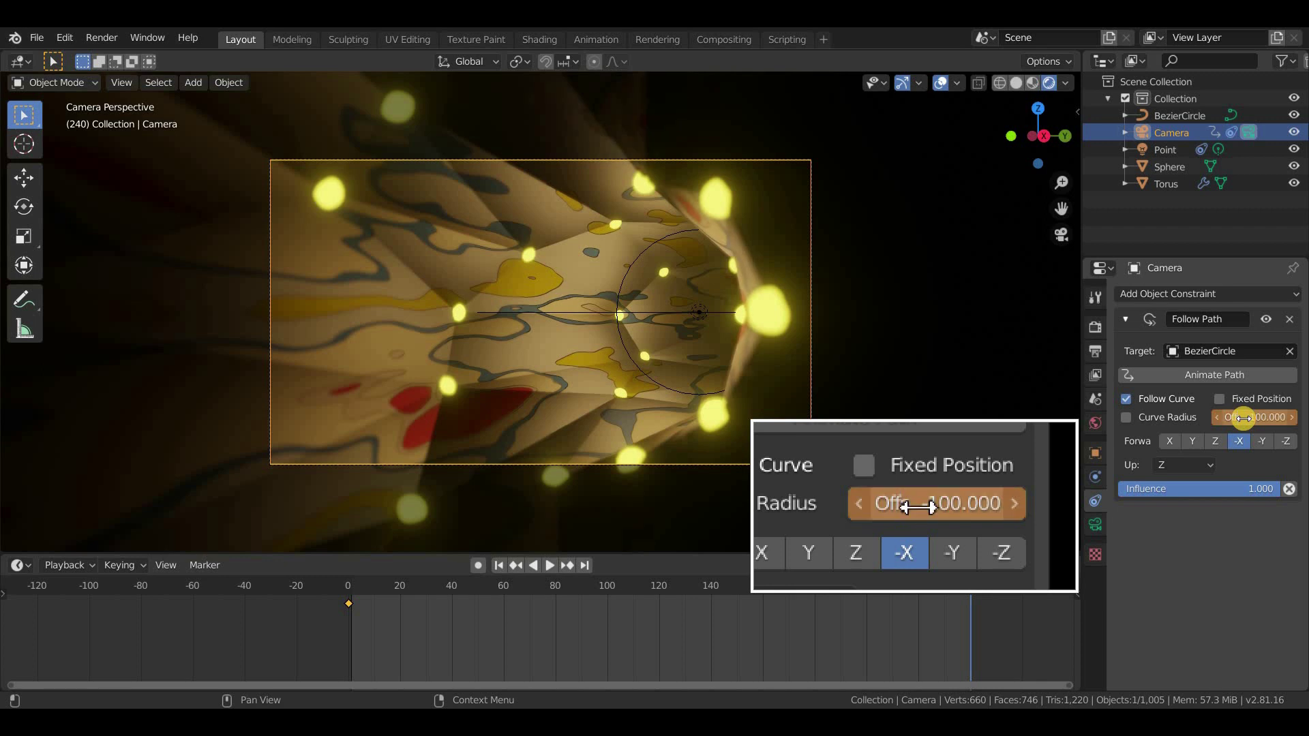
pyautogui.rightClick(1243, 419)
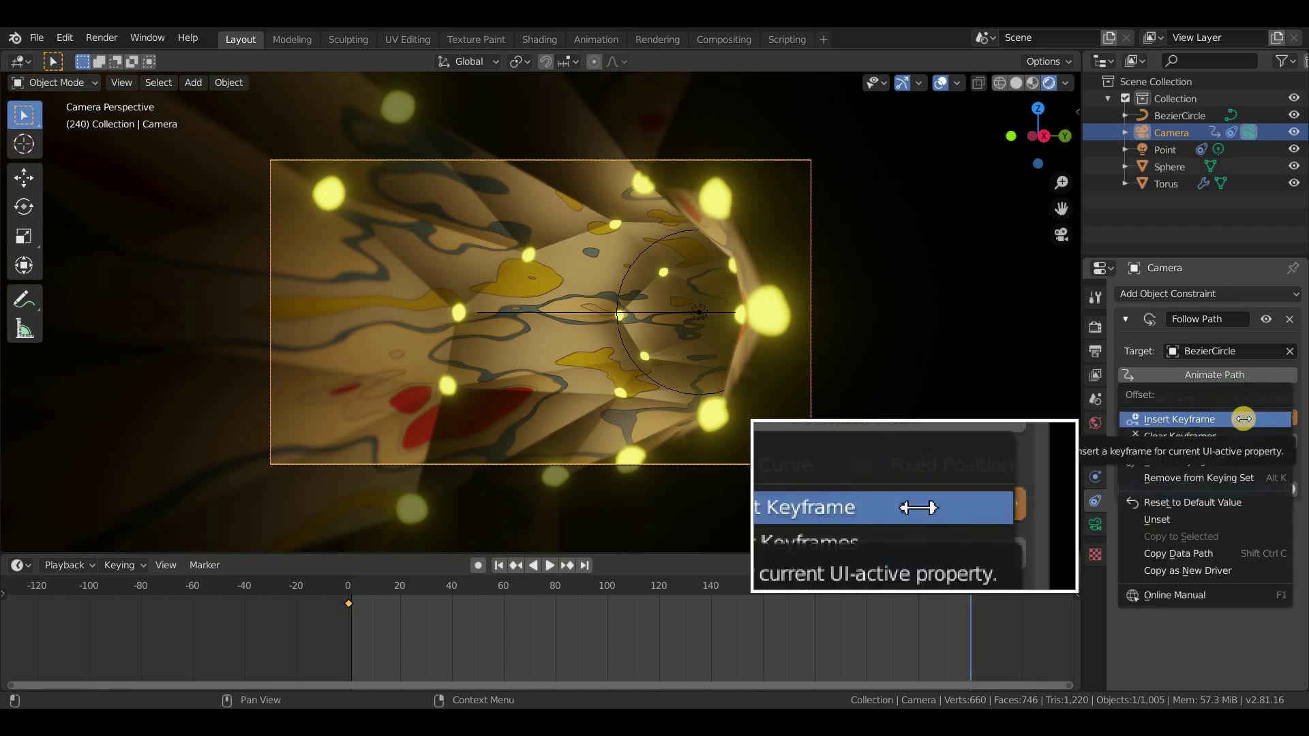
pyautogui.click(1200, 414)
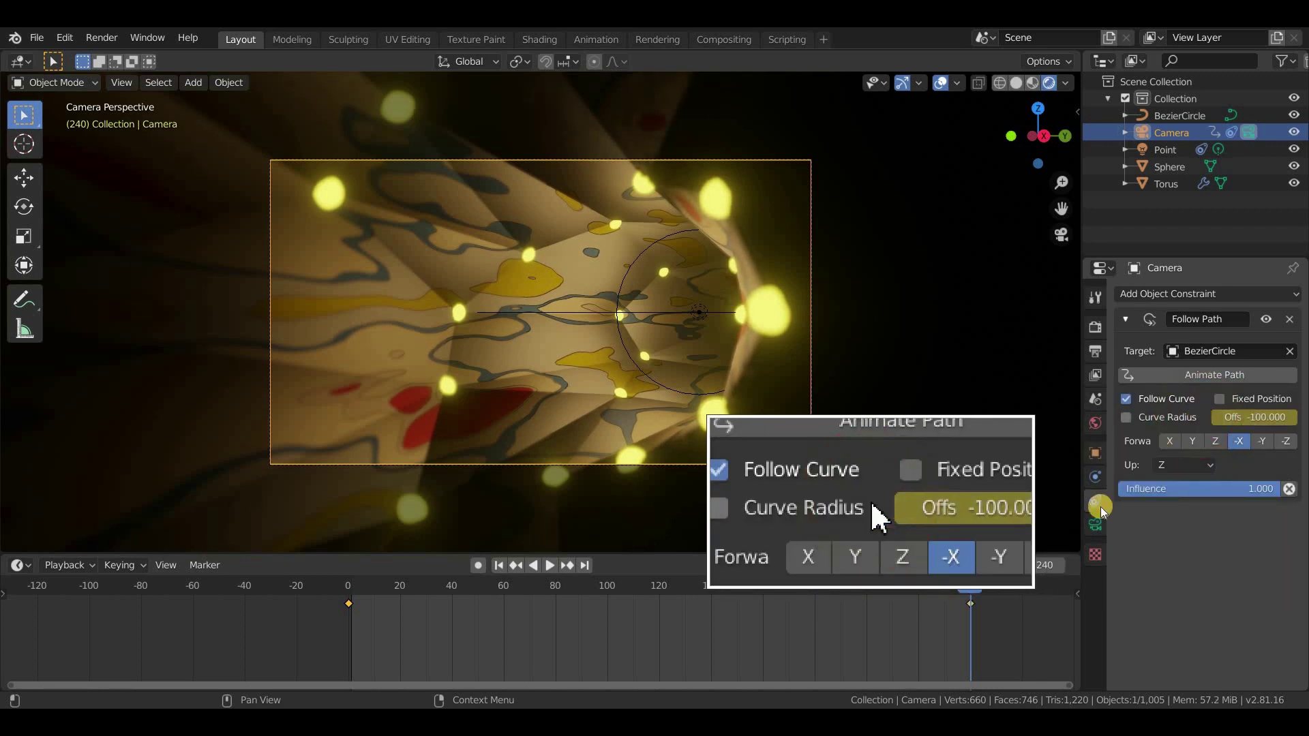
pyautogui.moveTo(959, 584)
pyautogui.mouseDown()
pyautogui.moveTo(636, 592)
pyautogui.moveTo(292, 574)
pyautogui.mouseUp()
pyautogui.press('space')
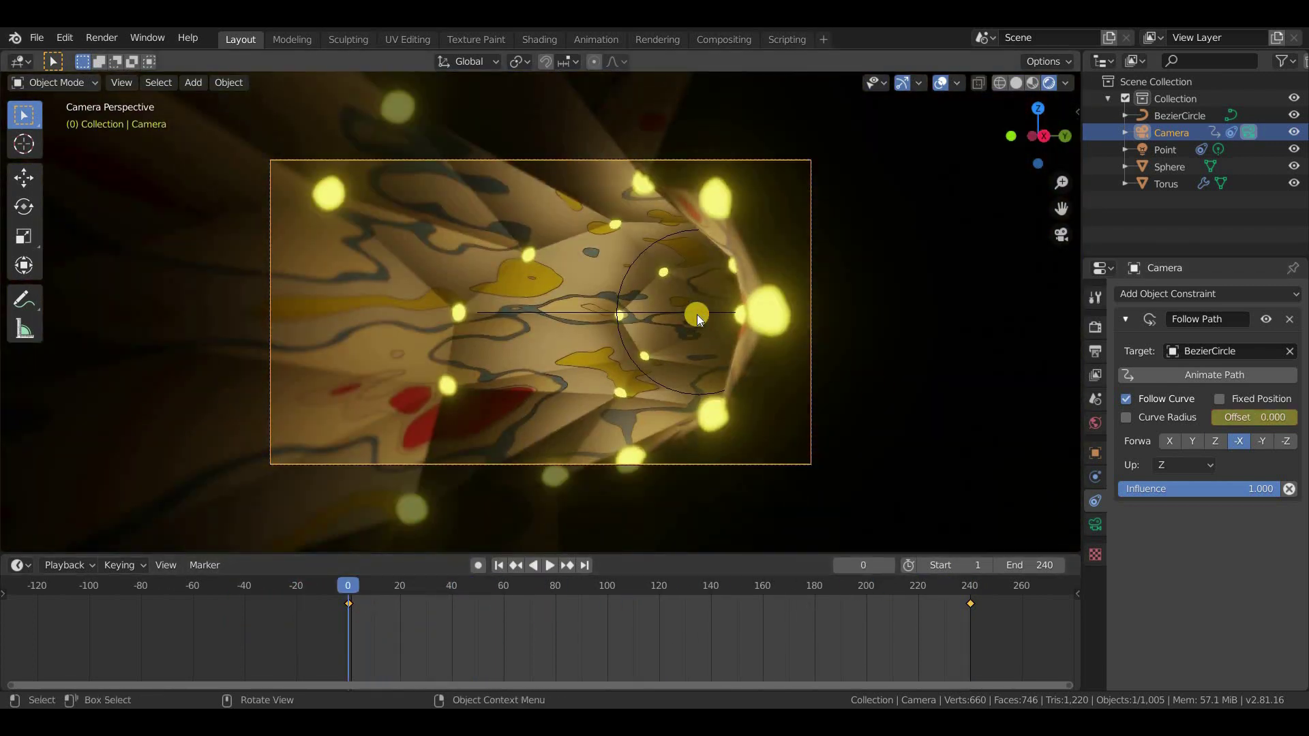
# Keyframe the Point light's -17.8 path offset at frame 0 and enable Follow Curve
pyautogui.click(702, 307)
pyautogui.click(702, 307)
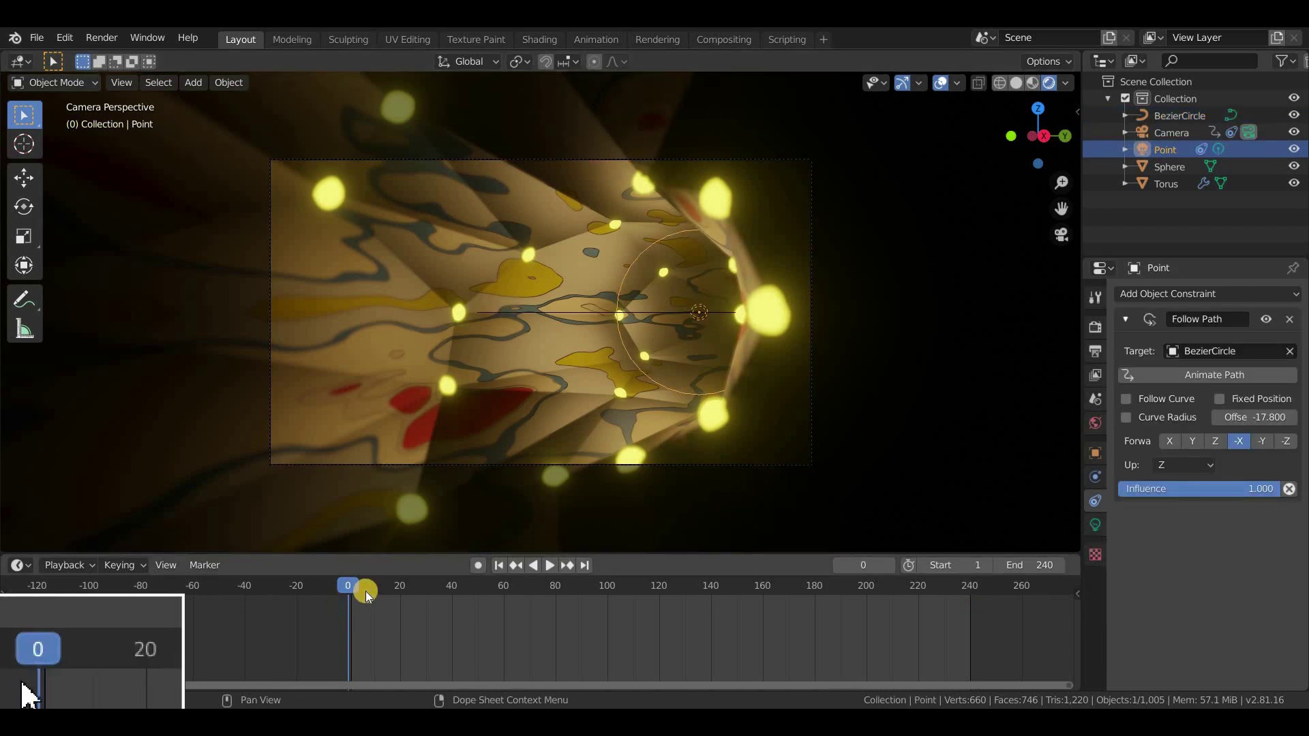
pyautogui.rightClick(1251, 417)
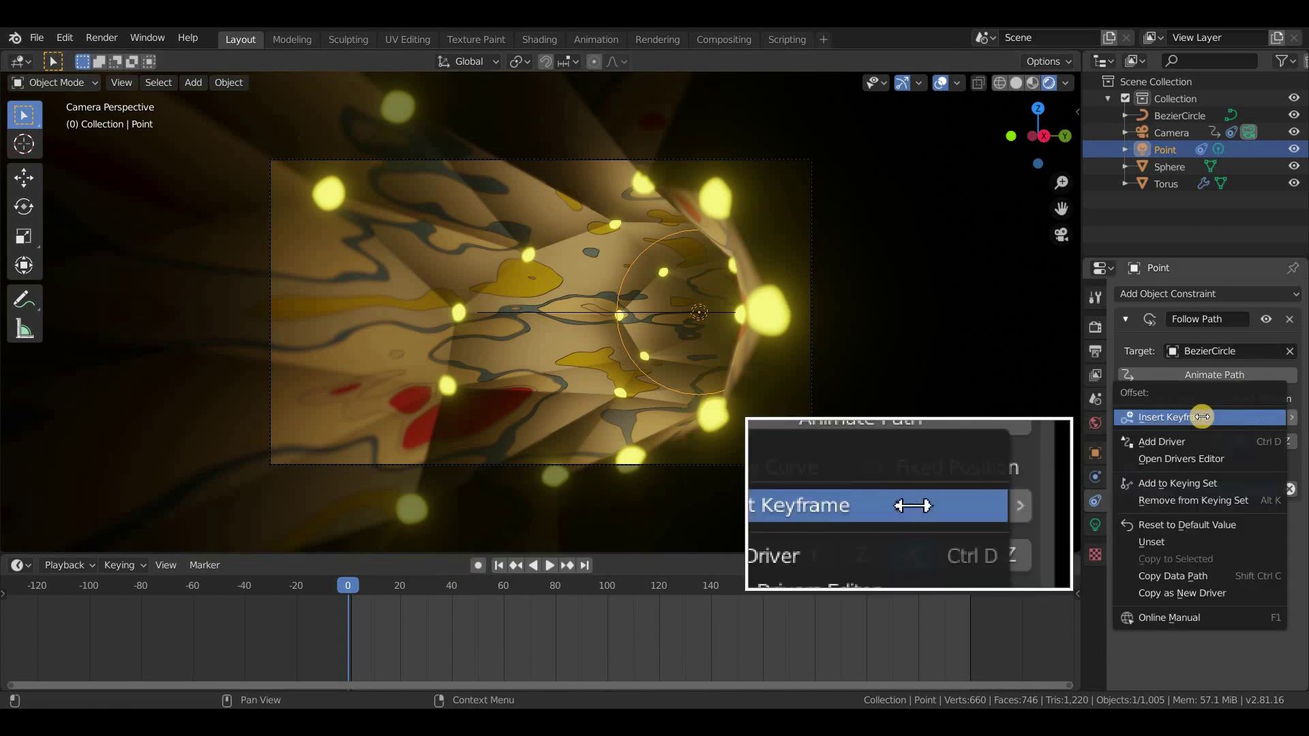
pyautogui.click(1198, 421)
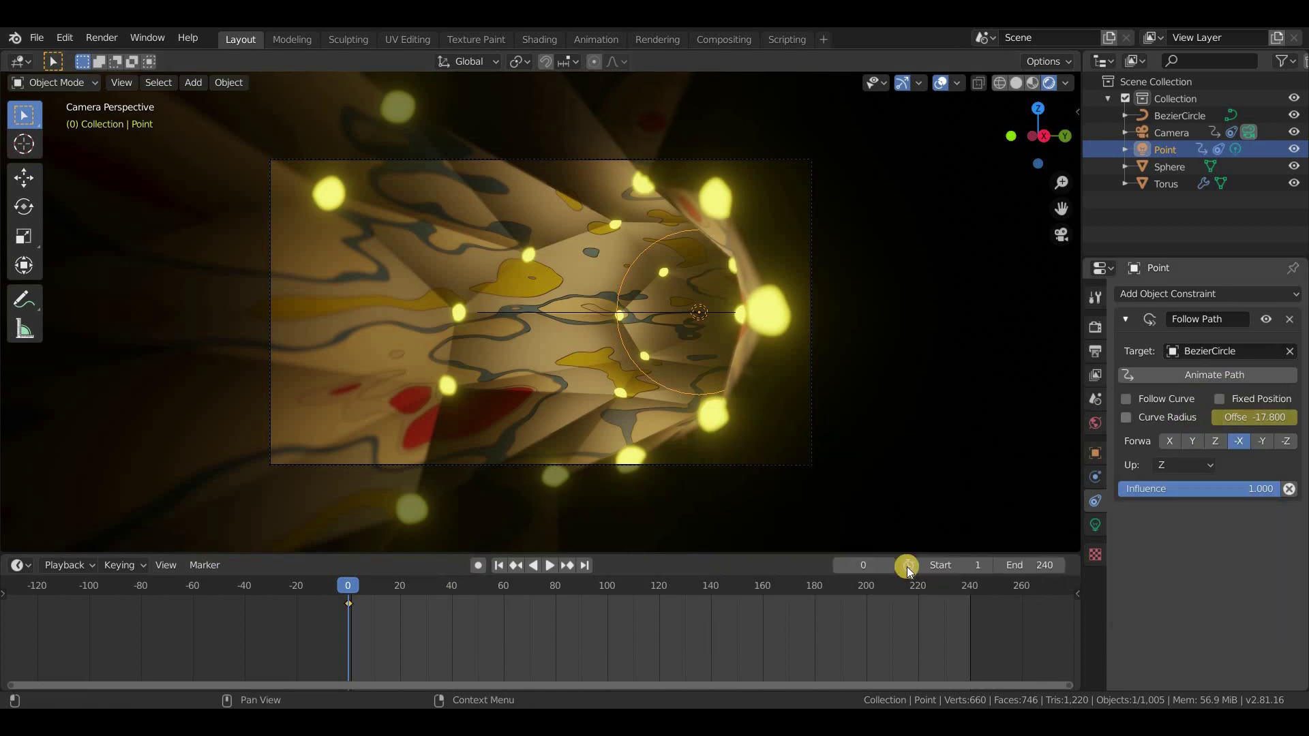
pyautogui.moveTo(929, 585); pyautogui.dragTo(970, 593)
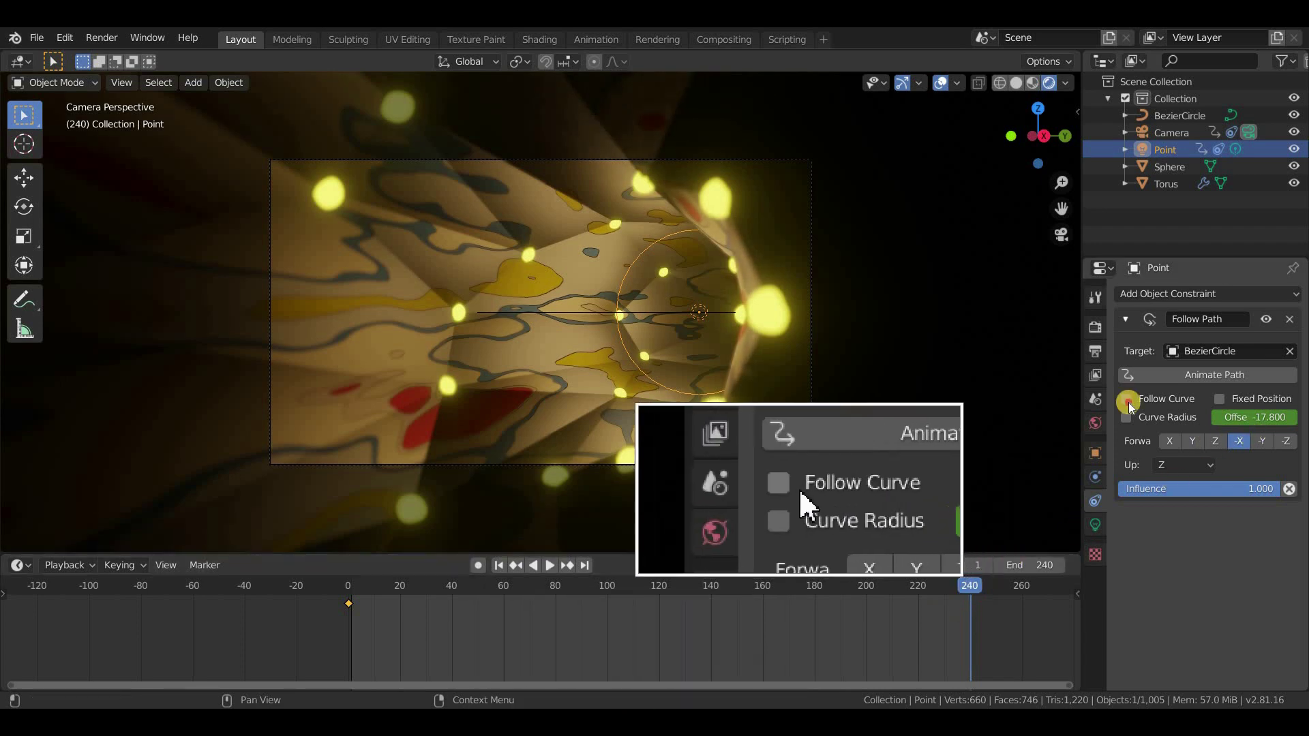
pyautogui.click(1126, 399)
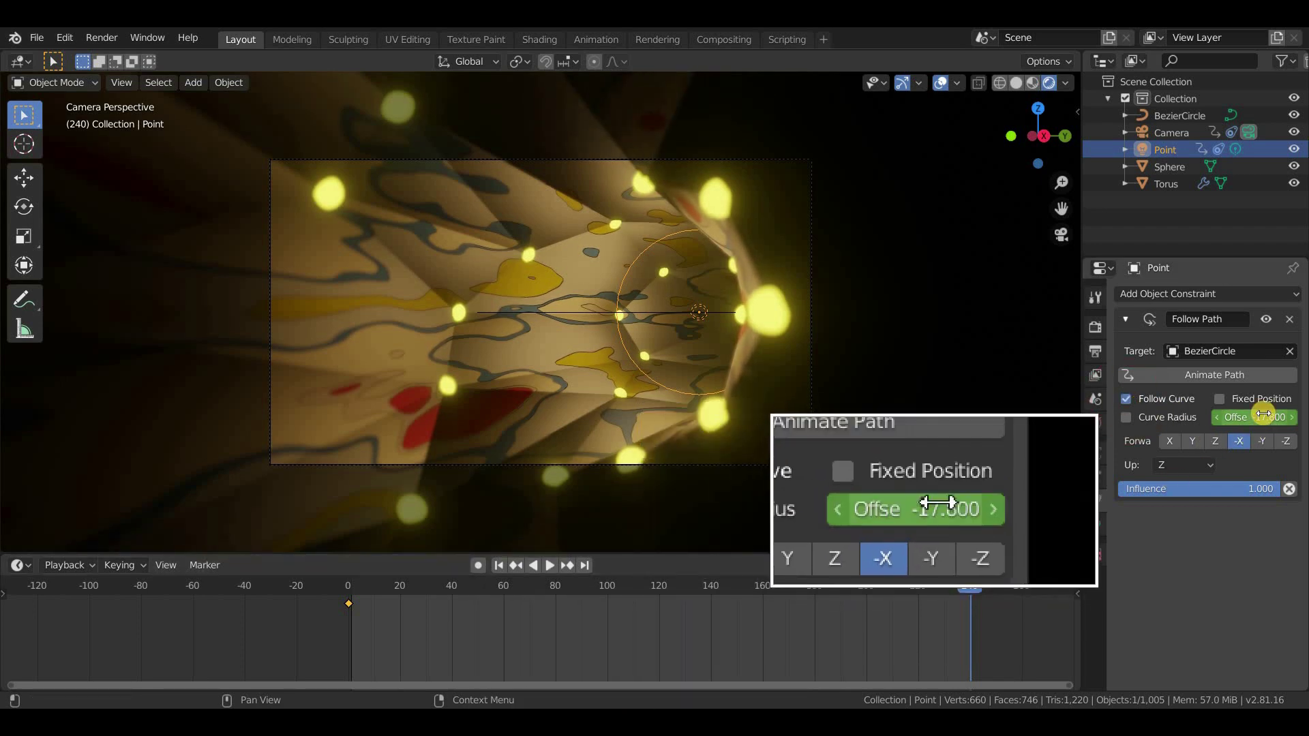
# Keyframe the light's offset at -117.8 on frame 240 and preview the animation
pyautogui.click(1263, 415)
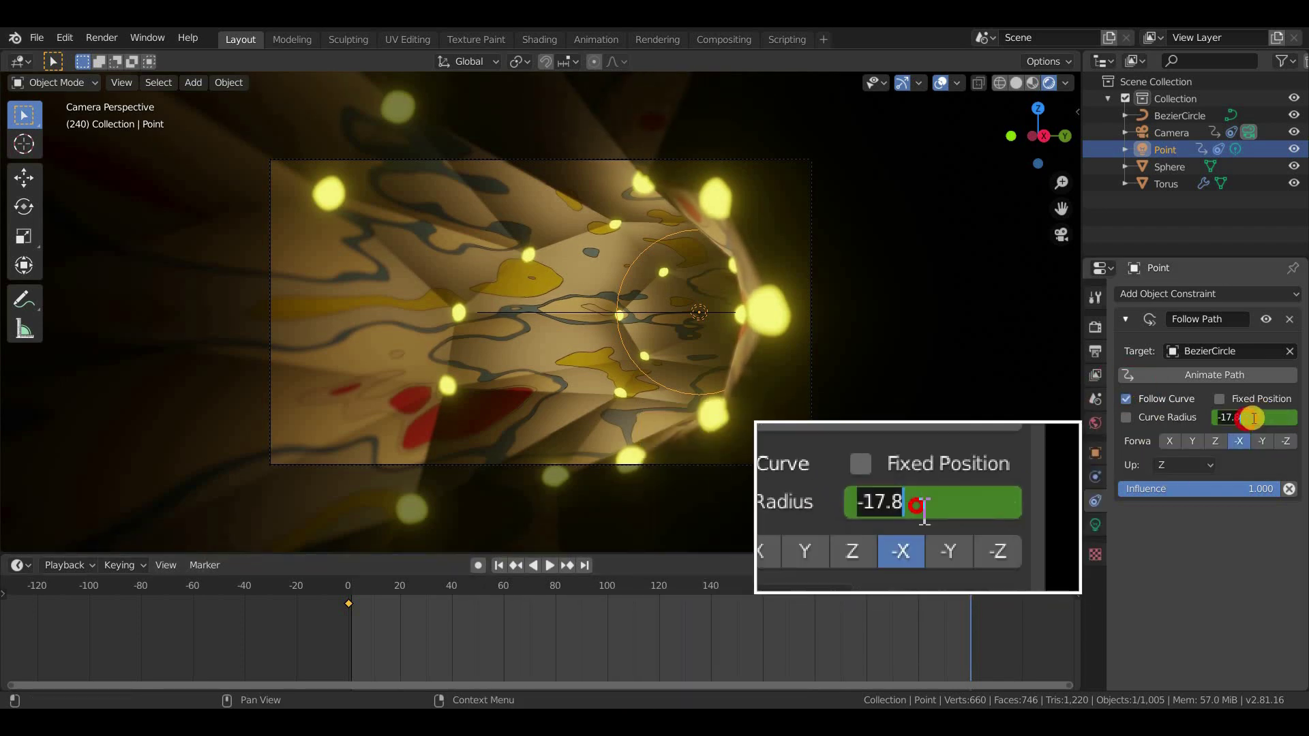
pyautogui.click(1255, 417)
pyautogui.write('-100')
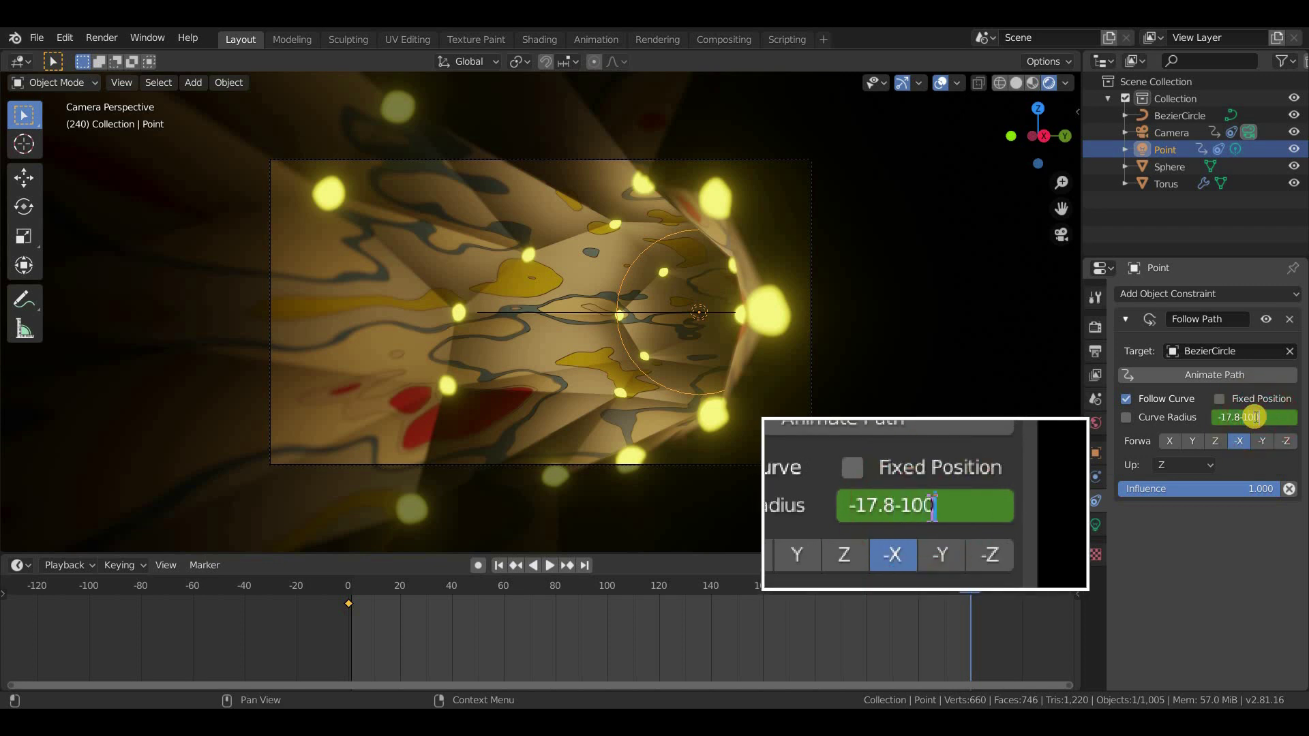
pyautogui.press('Return')
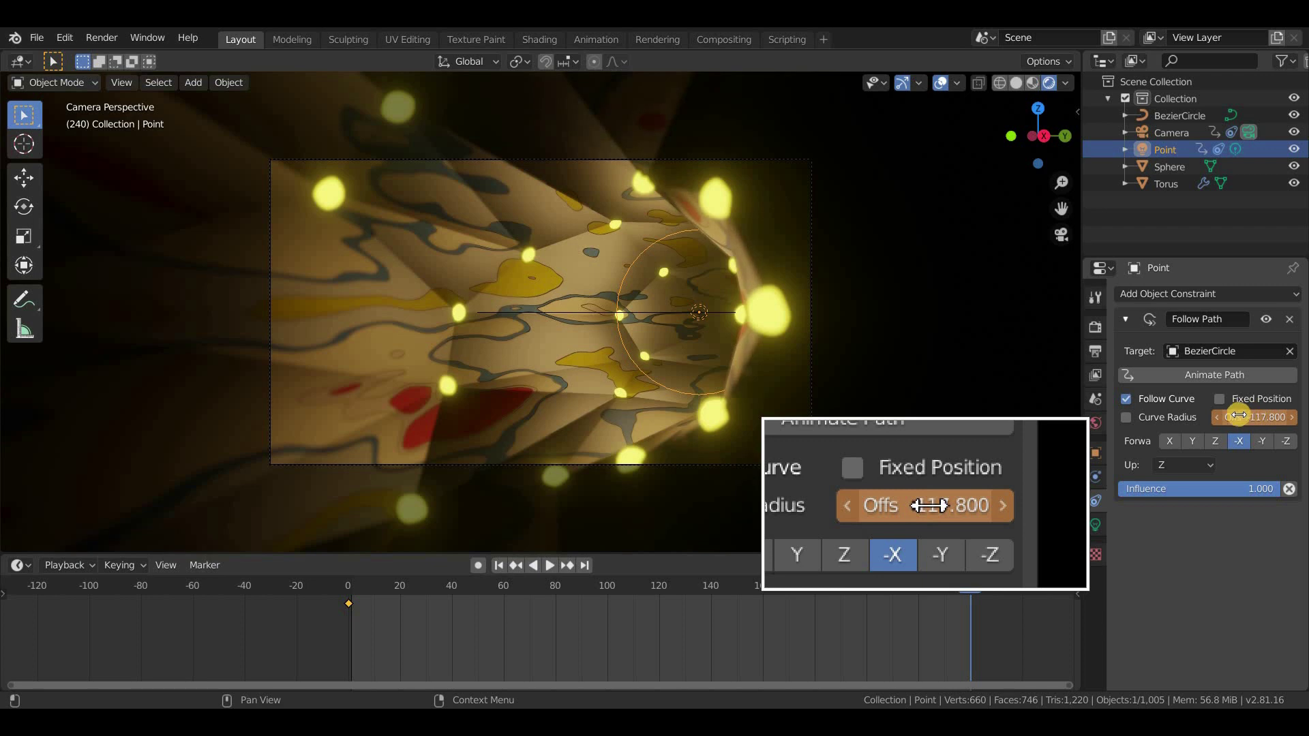
pyautogui.rightClick(1210, 413)
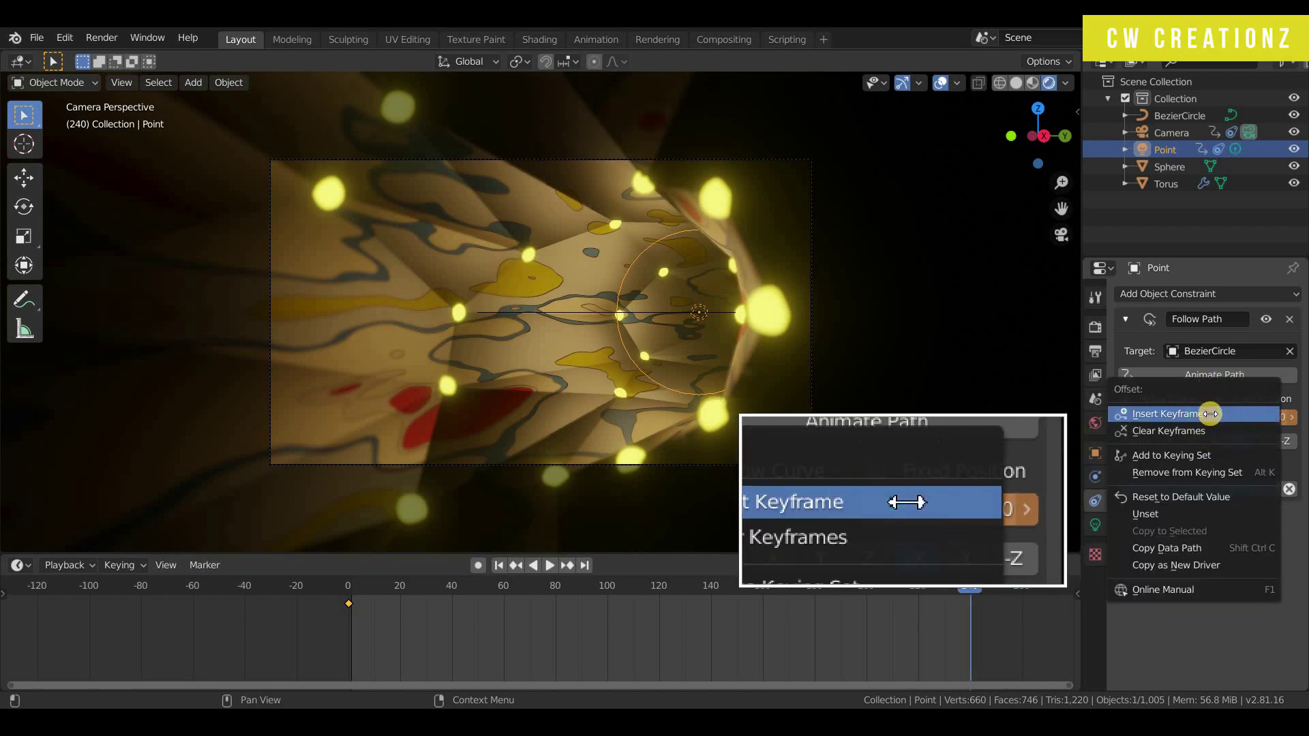
pyautogui.click(1208, 414)
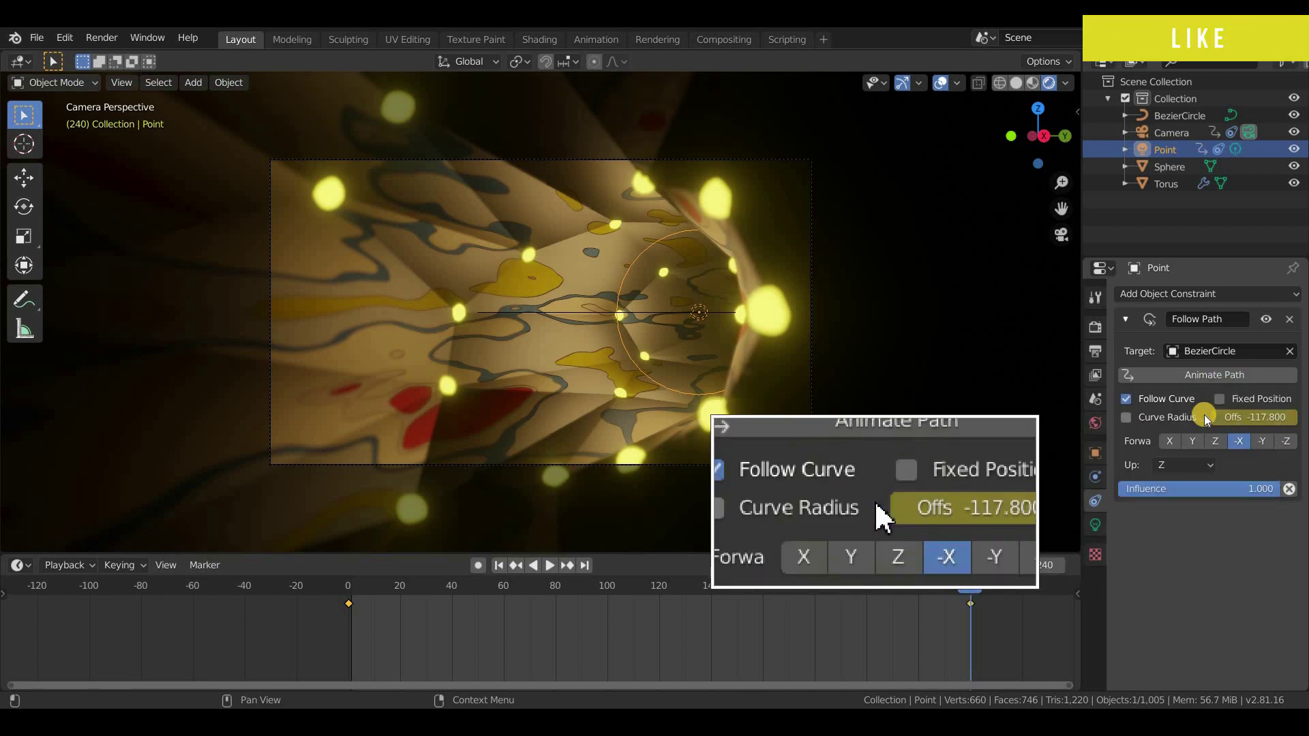
pyautogui.click(351, 591)
pyautogui.press('space')
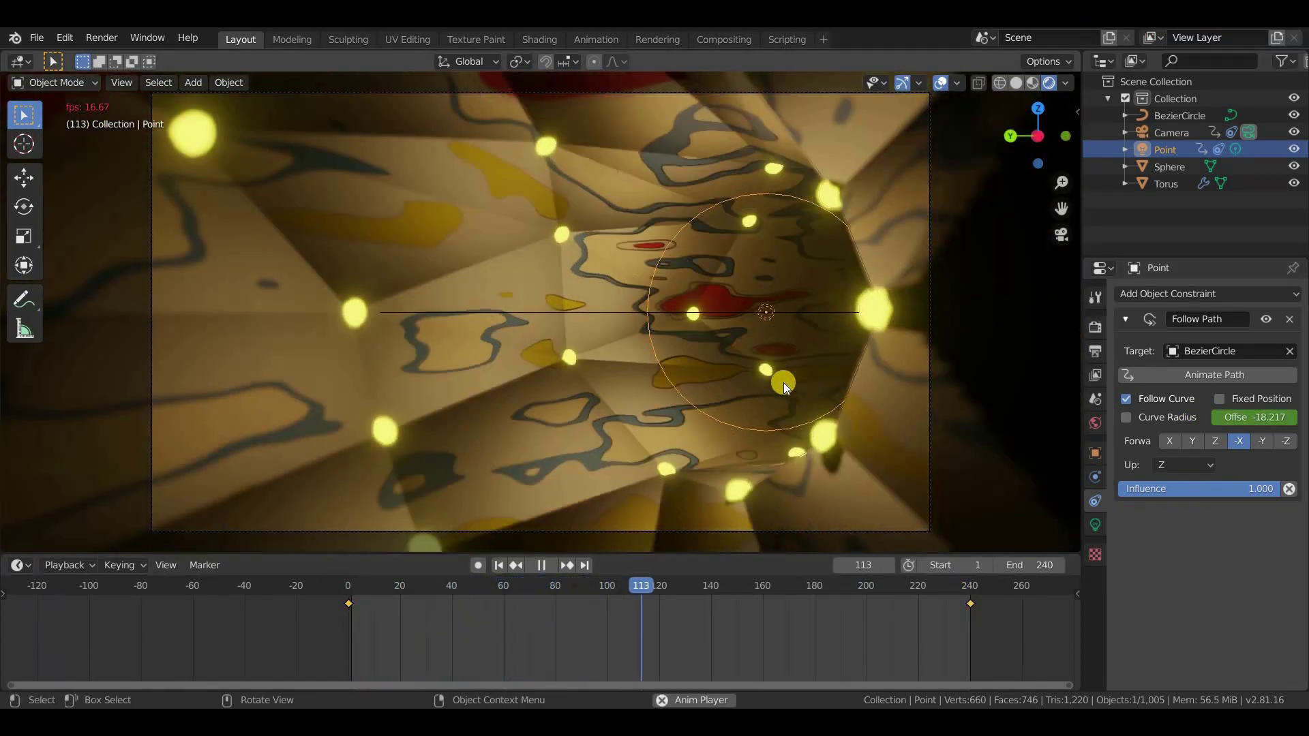
pyautogui.press('space')
# Enable render motion blur with a shutter of 0.25
pyautogui.click(1098, 326)
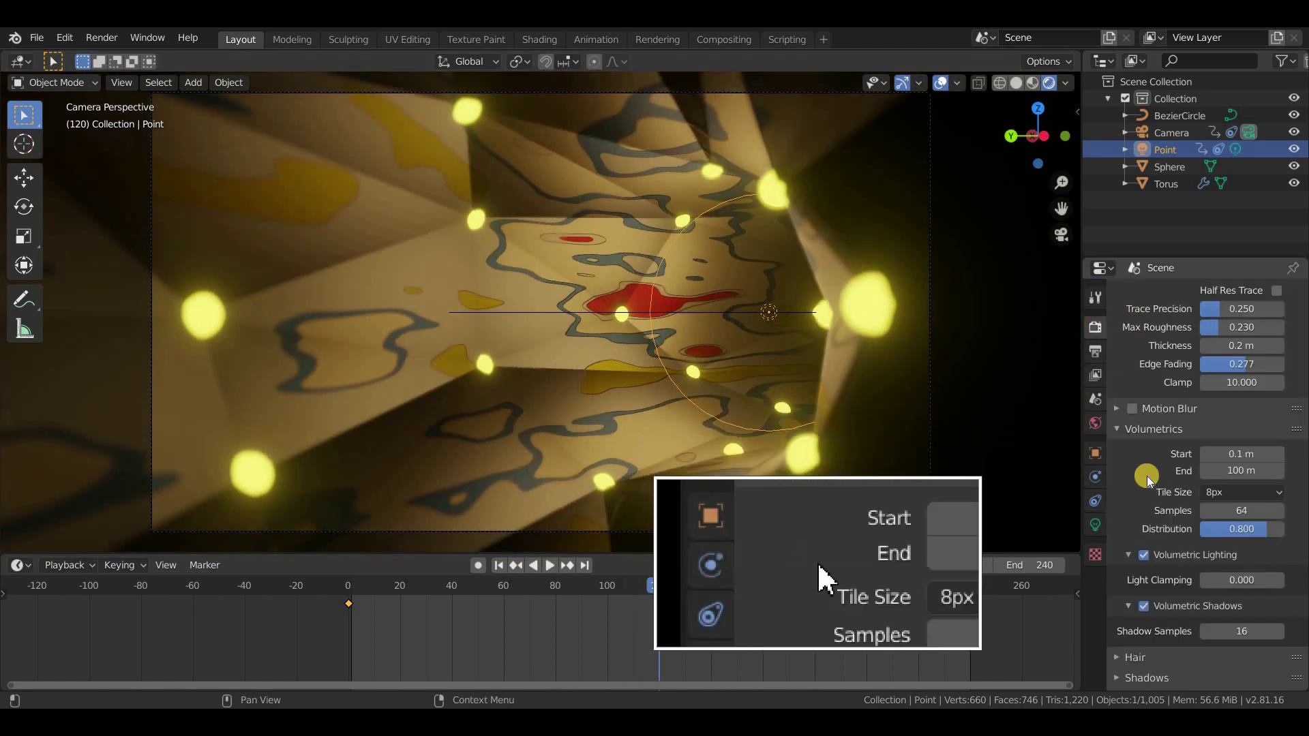
pyautogui.scroll(5, 1152, 481)
pyautogui.scroll(2, 1158, 503)
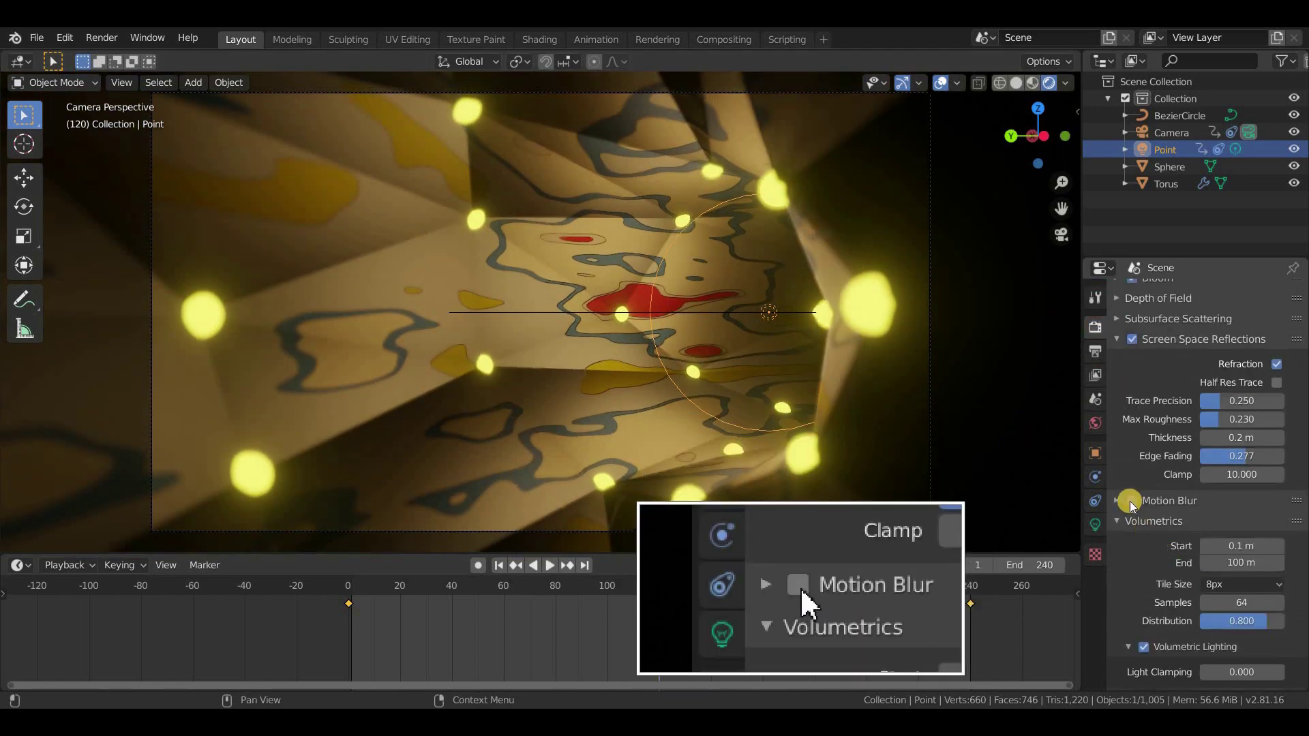
pyautogui.click(1132, 501)
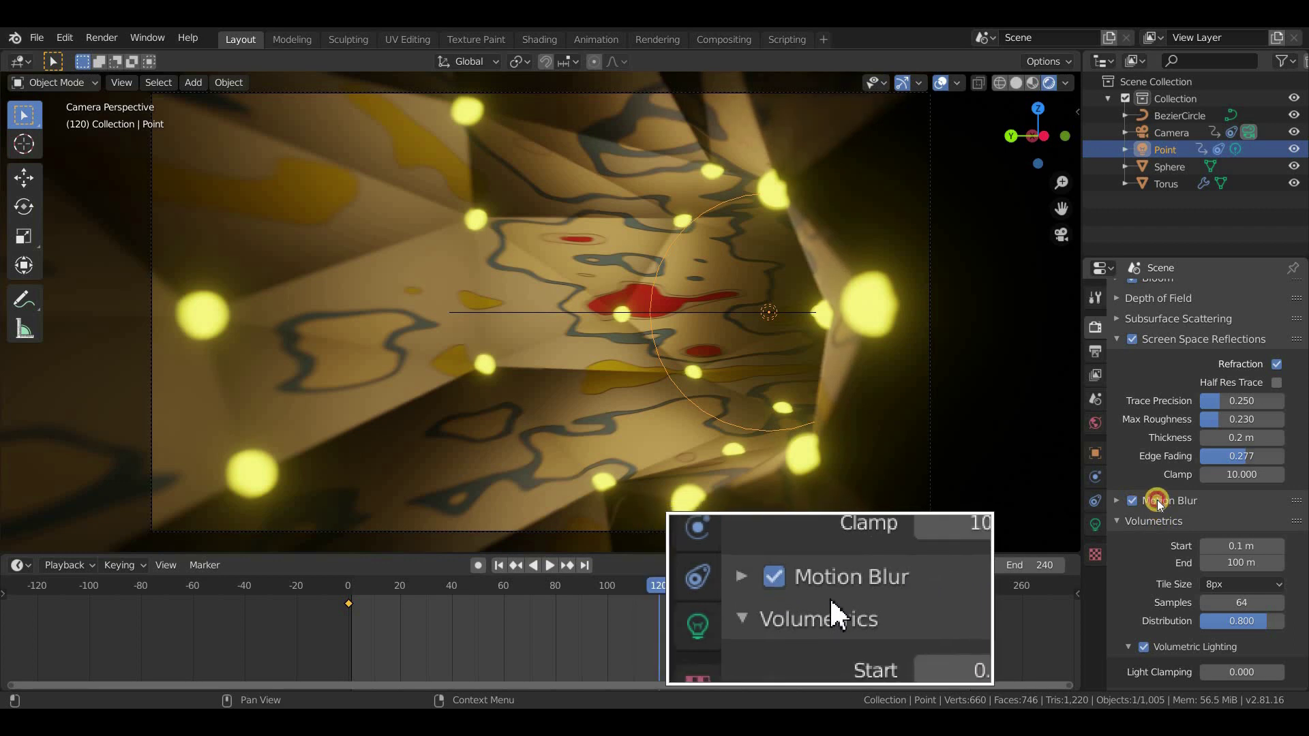
pyautogui.click(1156, 500)
pyautogui.click(1225, 542)
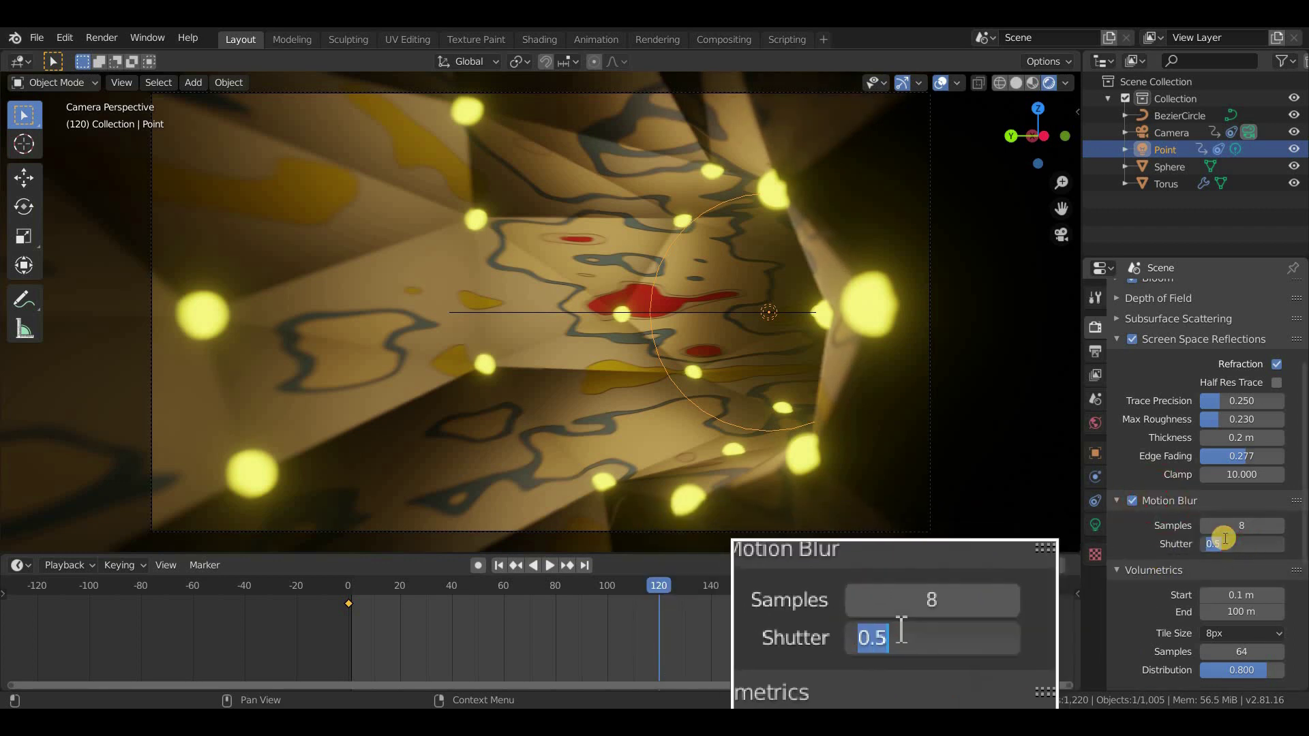
pyautogui.write('0.25')
pyautogui.press('Return')
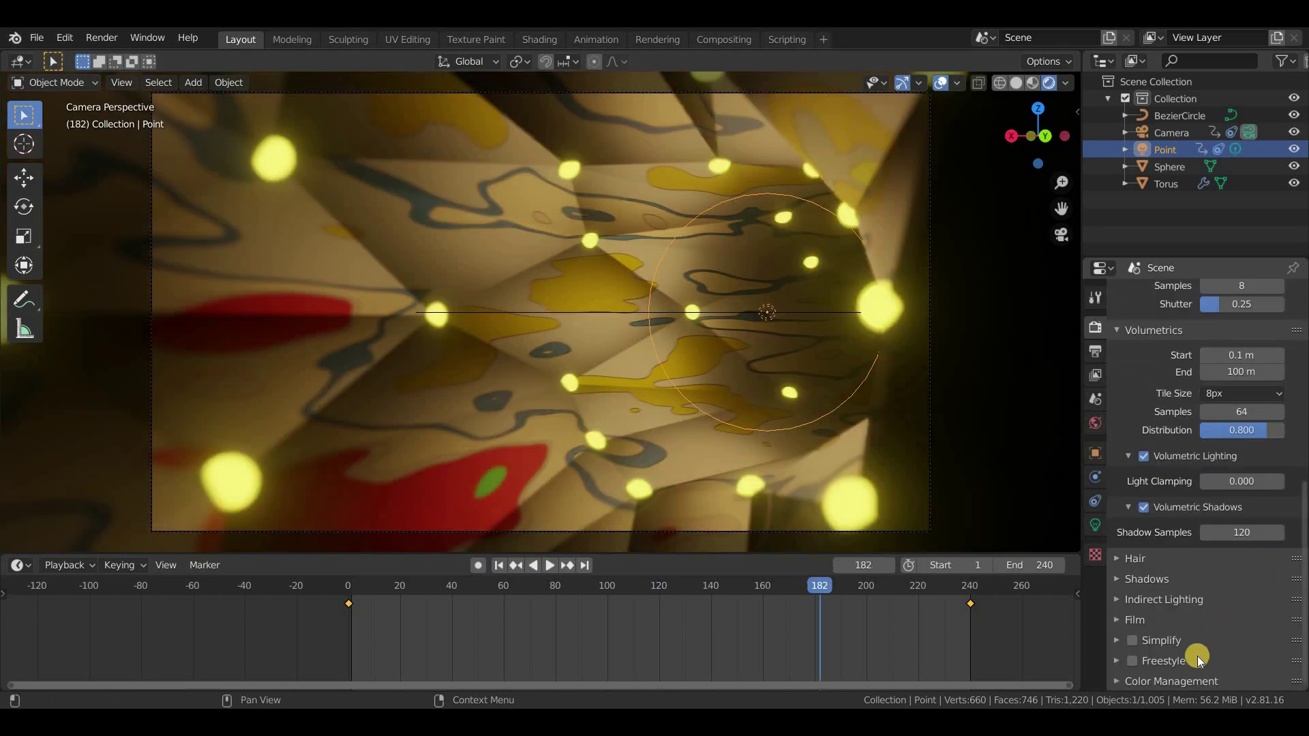
# Set the Color Management look to Medium High Contrast
pyautogui.click(1183, 682)
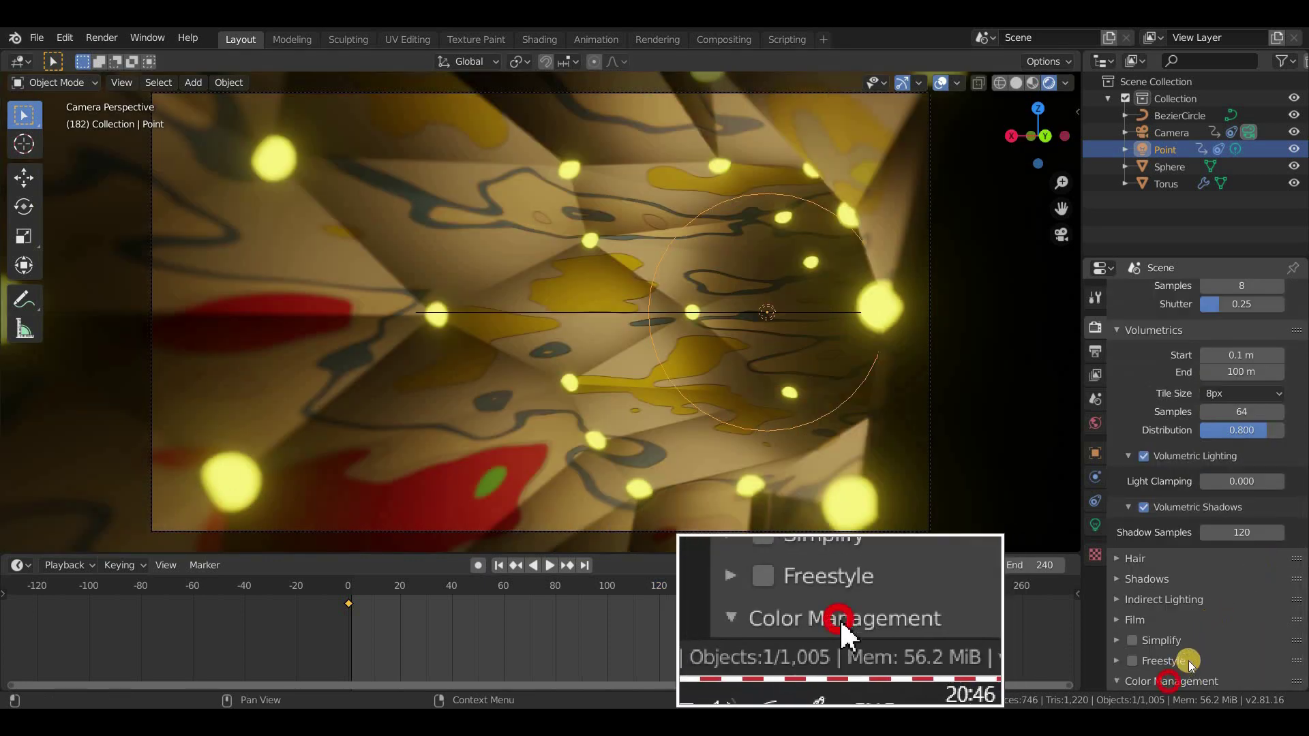
pyautogui.scroll(-5, 1189, 658)
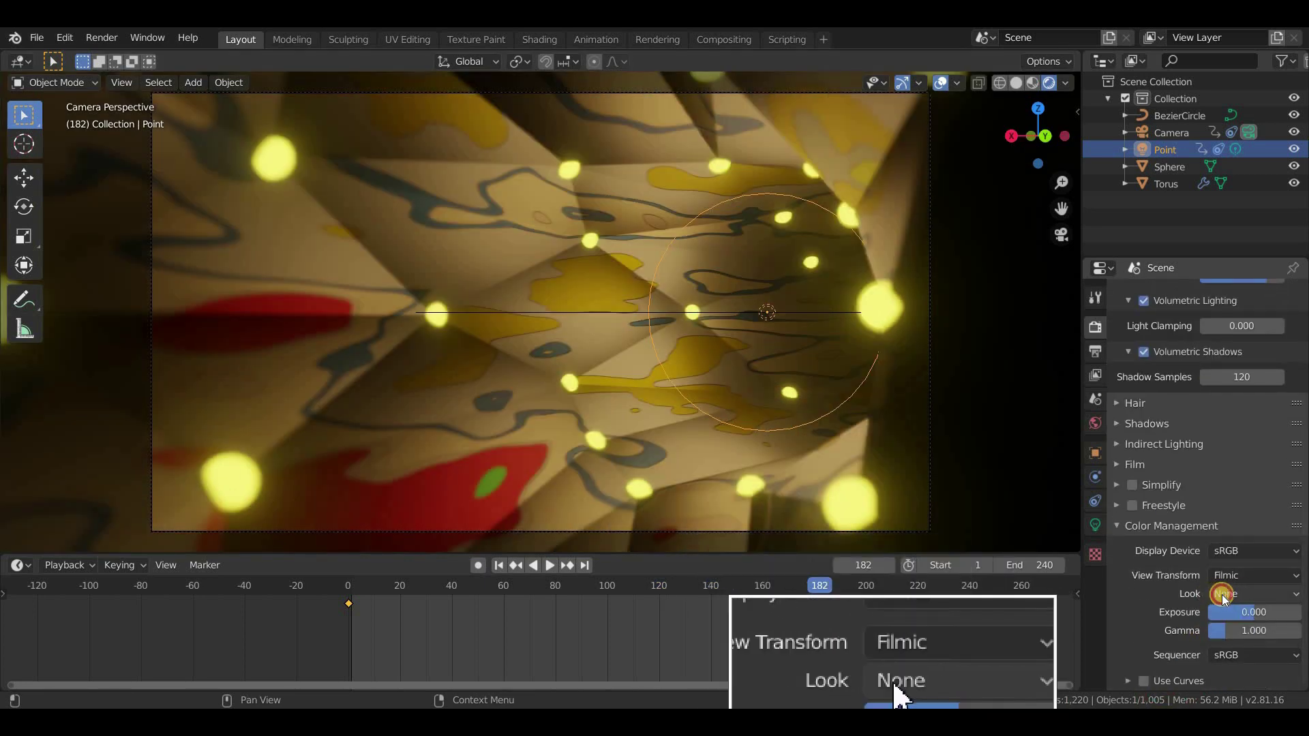
pyautogui.click(1233, 595)
pyautogui.click(1192, 520)
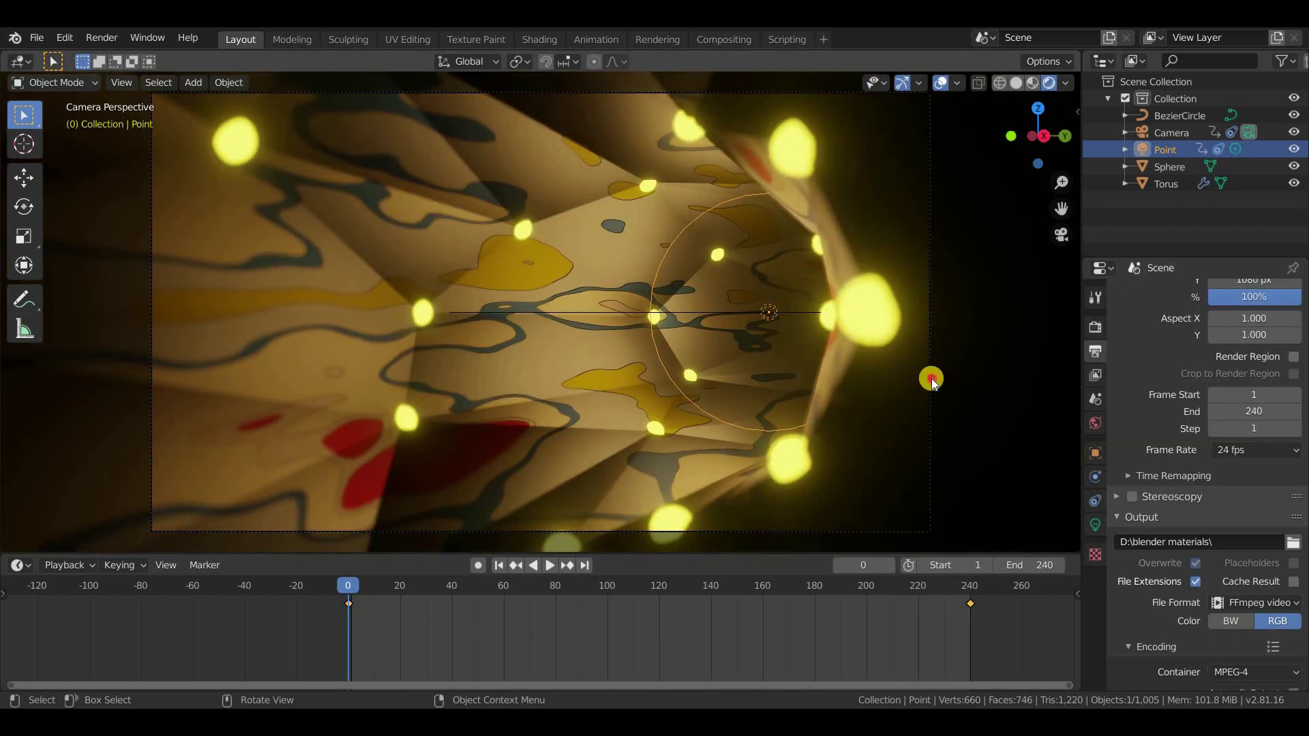
pyautogui.click(929, 386)
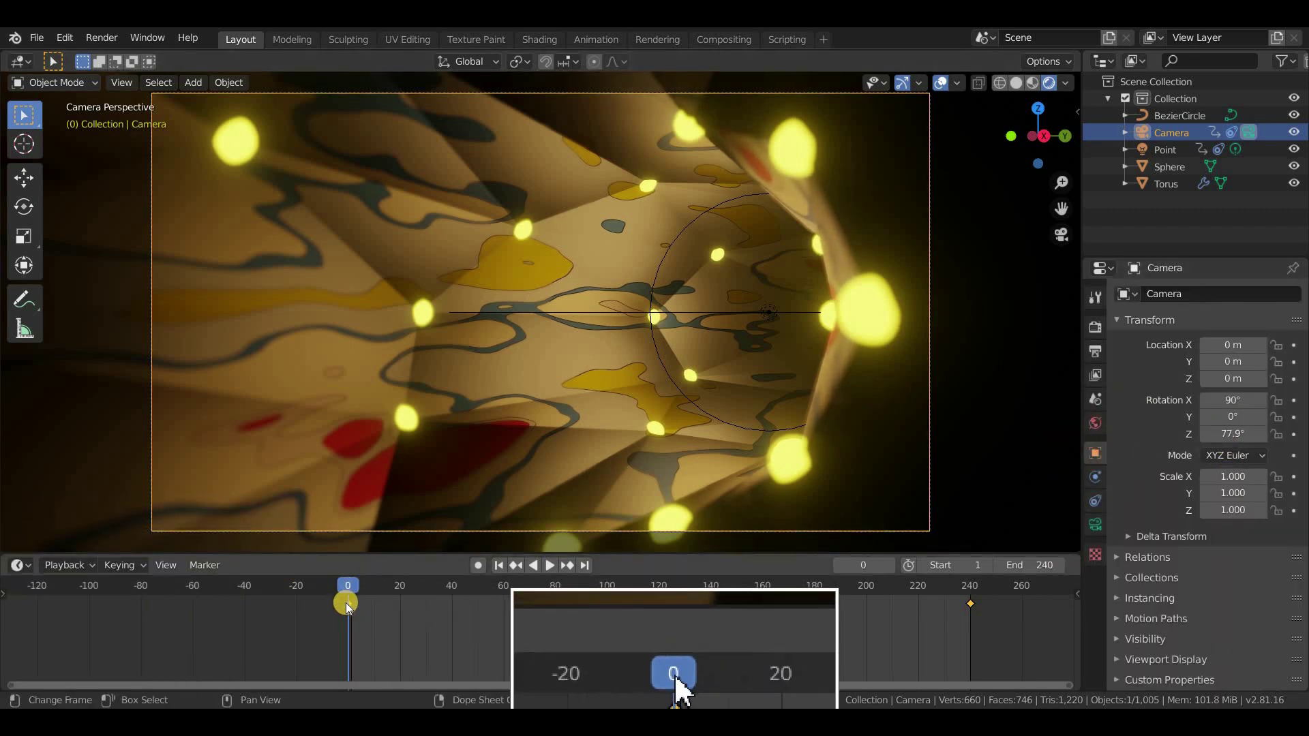
# Keyframe the camera's Y rotation from 0° at frame 0 to 360° at frame 240, then play back
pyautogui.rightClick(1228, 419)
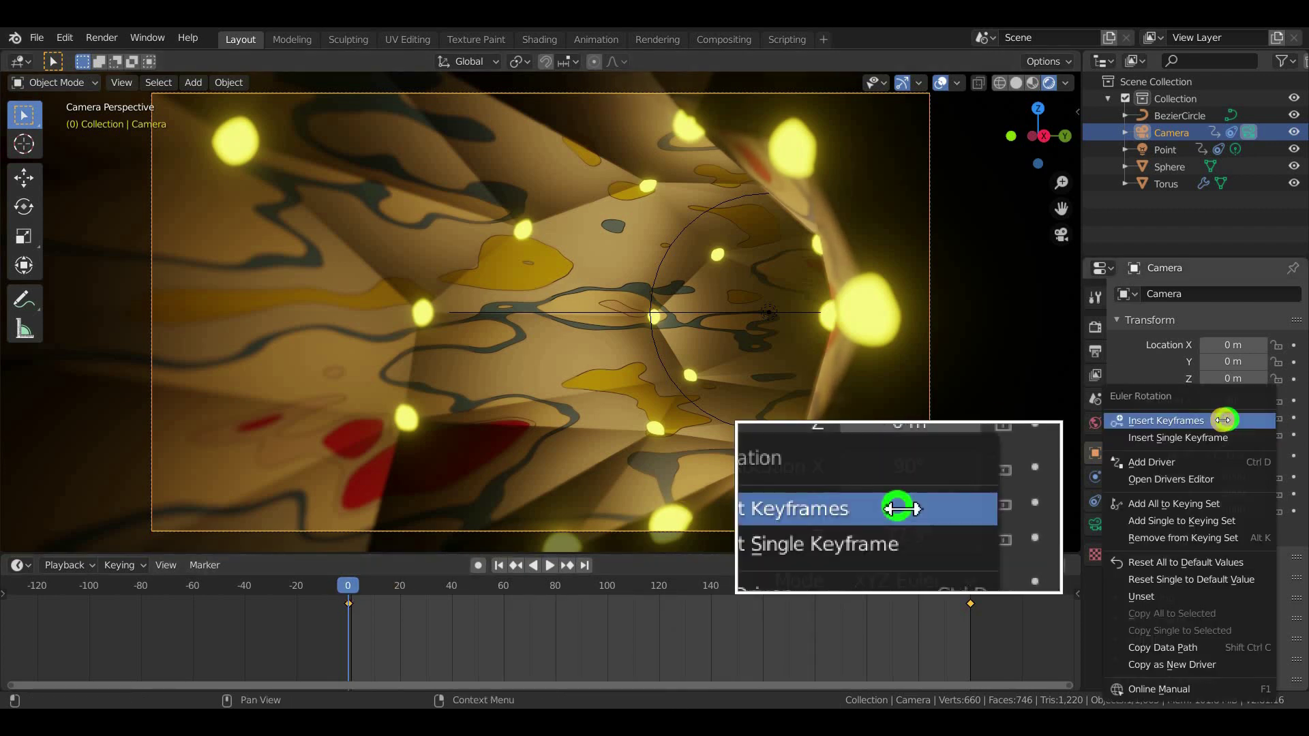
pyautogui.click(1222, 420)
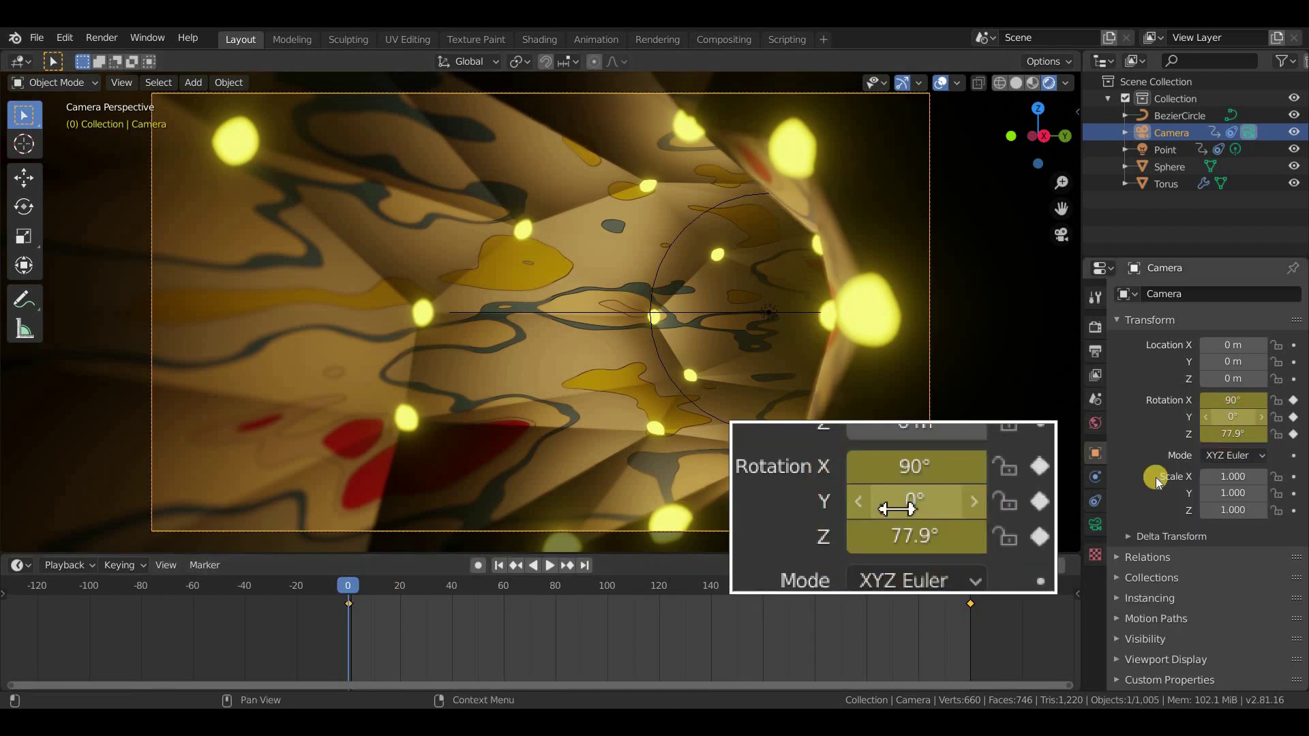
pyautogui.moveTo(913, 588); pyautogui.dragTo(969, 593)
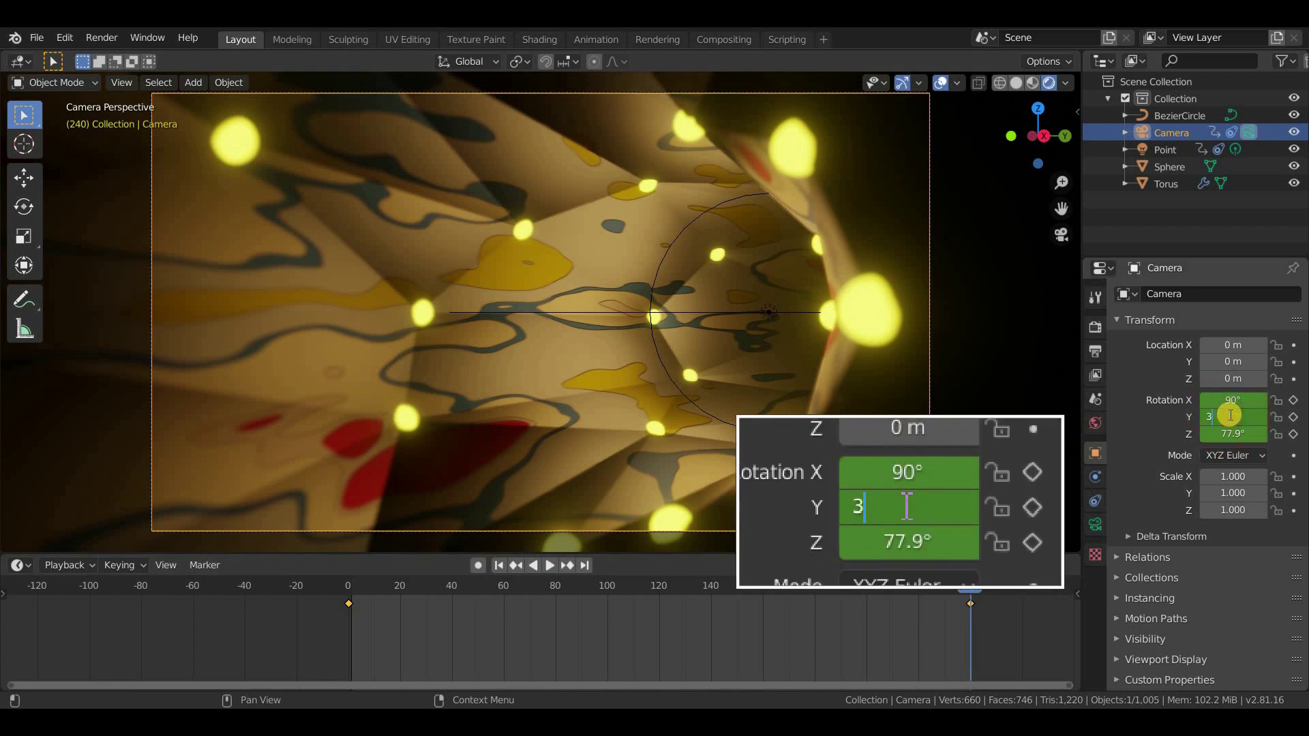
pyautogui.rightClick(1229, 415)
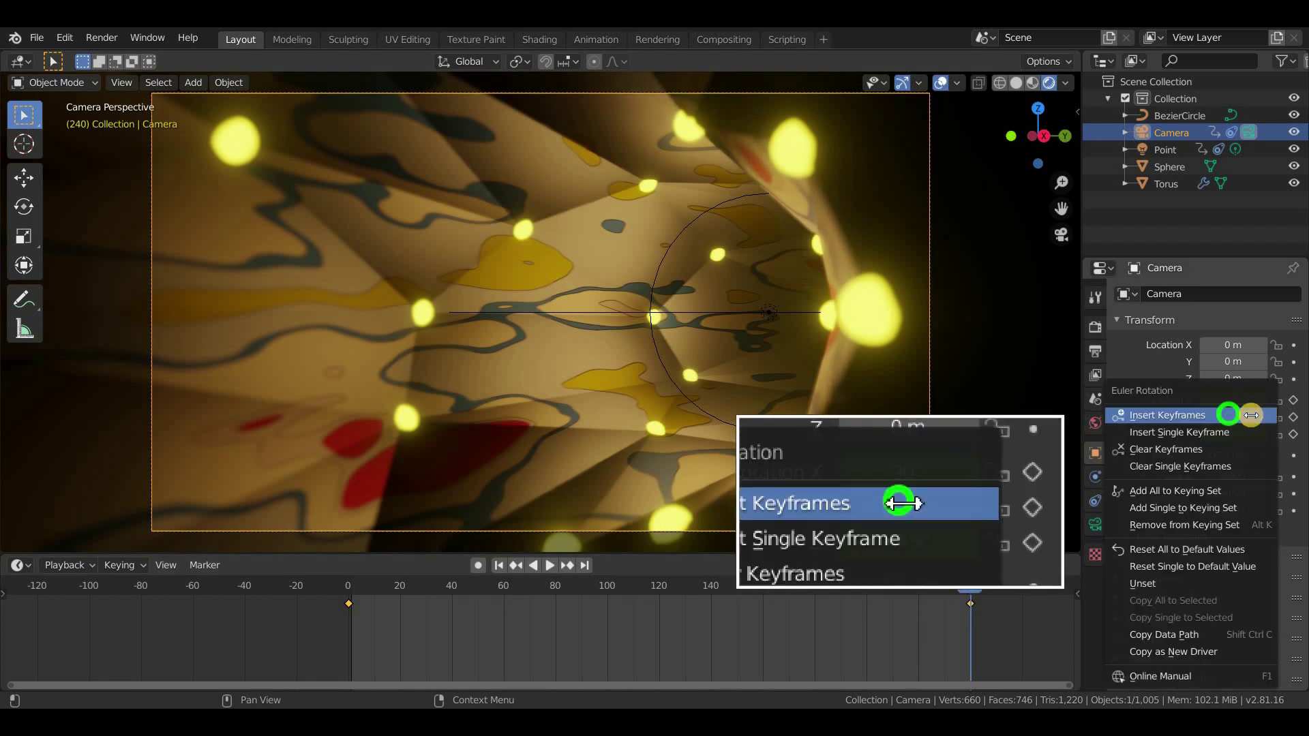
pyautogui.click(1251, 415)
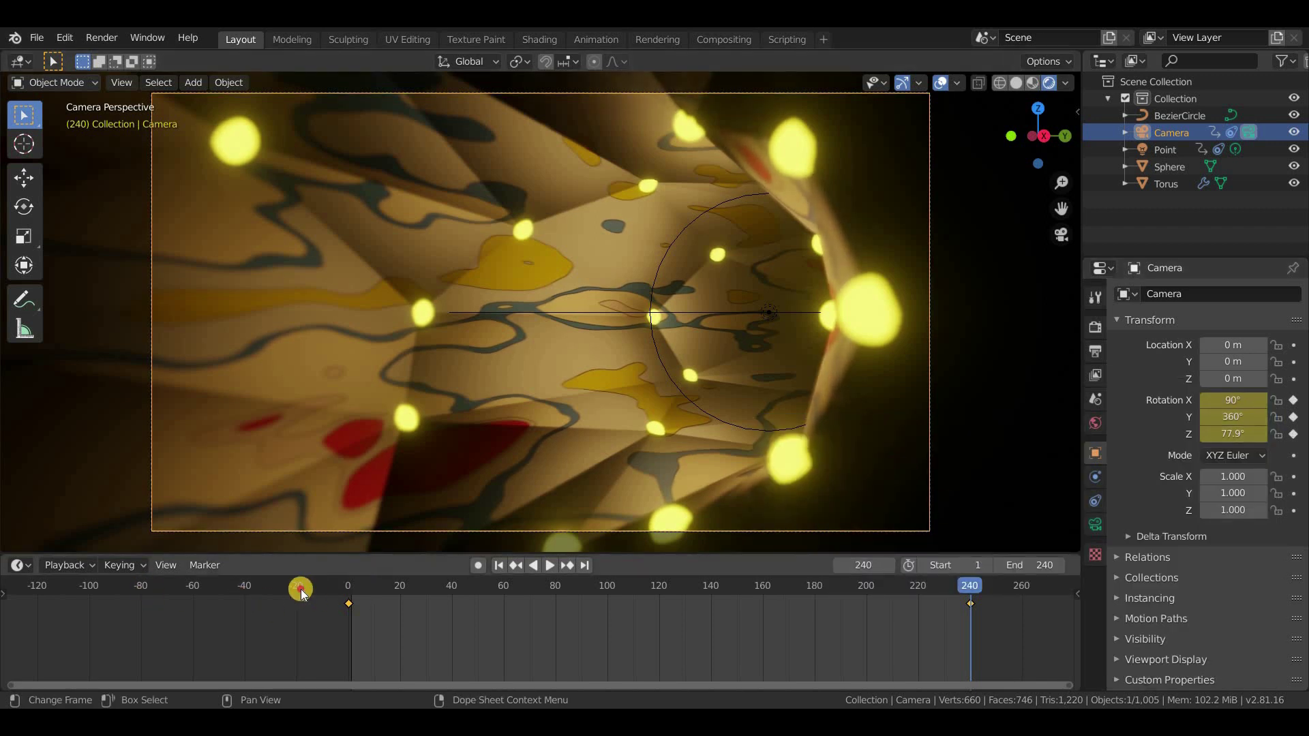
pyautogui.click(300, 591)
pyautogui.press('space')
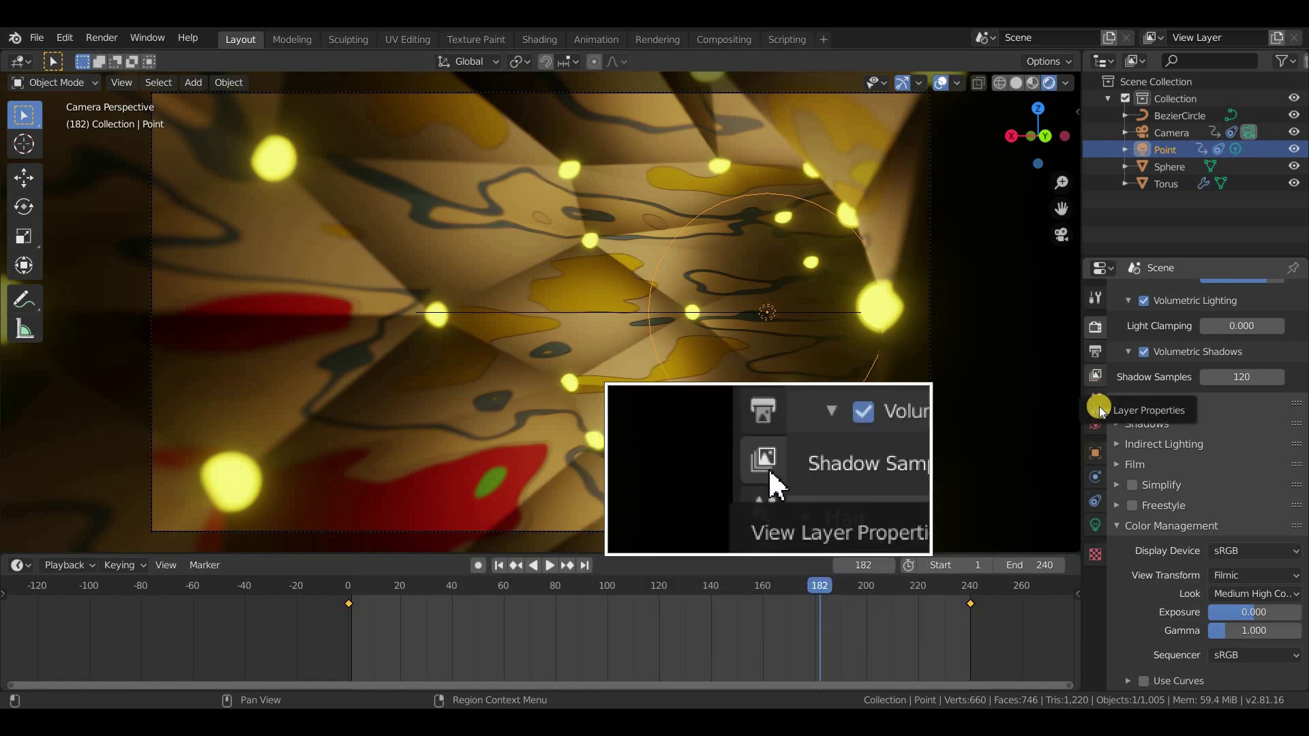
# Set the output file format to FFmpeg video with an MPEG-4 container
pyautogui.click(1095, 352)
pyautogui.scroll(-3, 1194, 411)
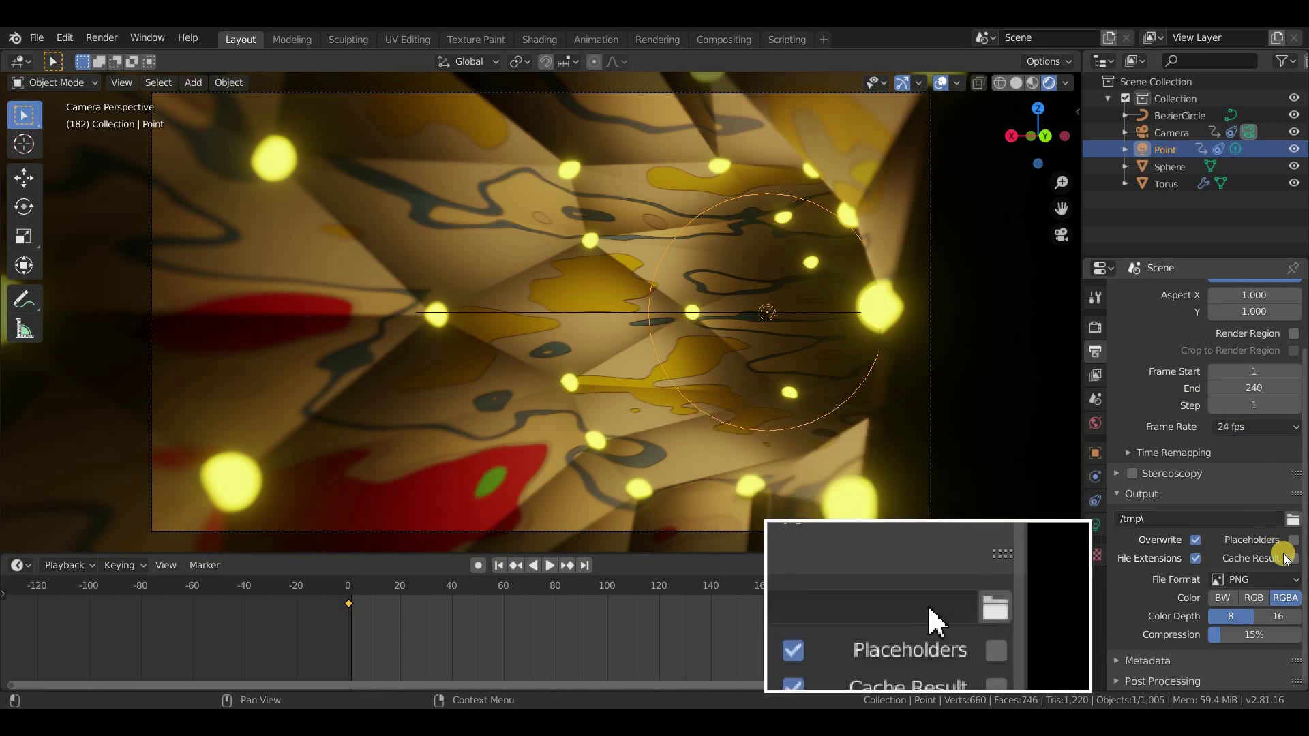
pyautogui.click(1272, 579)
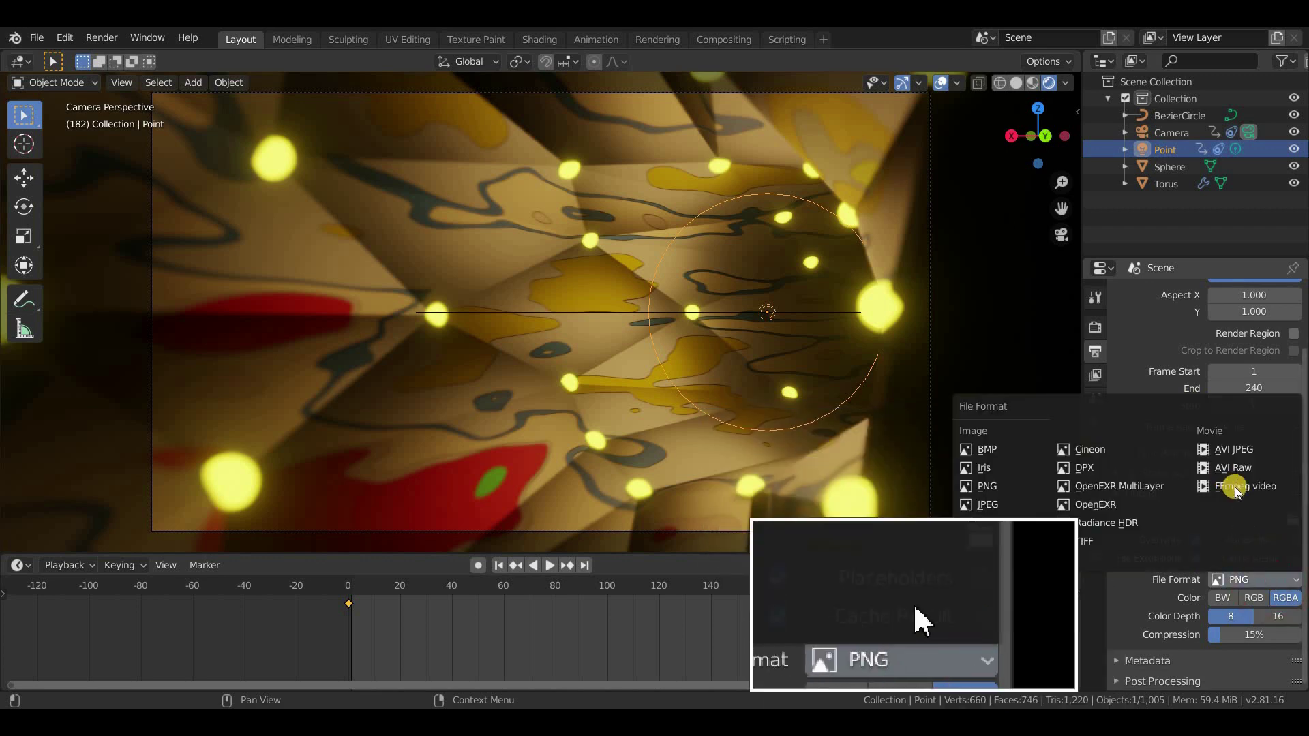
pyautogui.click(1227, 488)
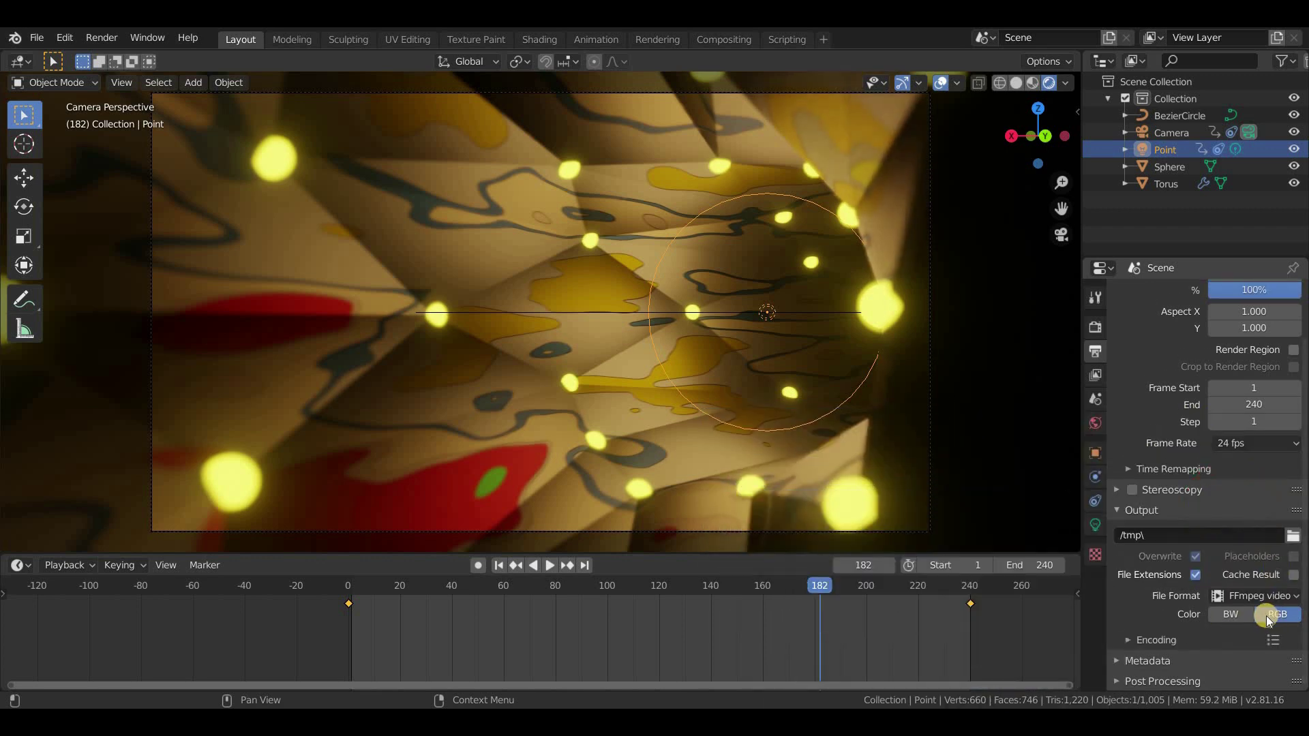
pyautogui.click(1152, 639)
pyautogui.scroll(-5, 1220, 586)
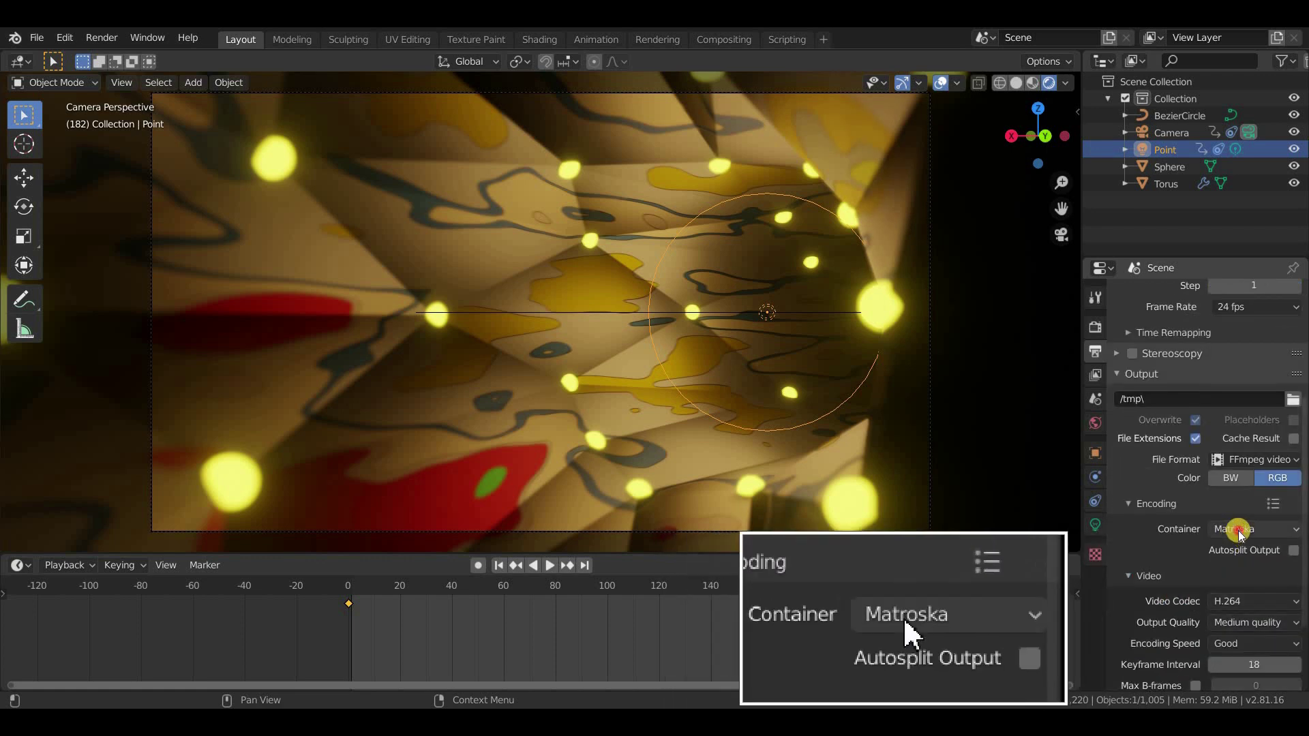
pyautogui.click(1240, 529)
pyautogui.click(1236, 467)
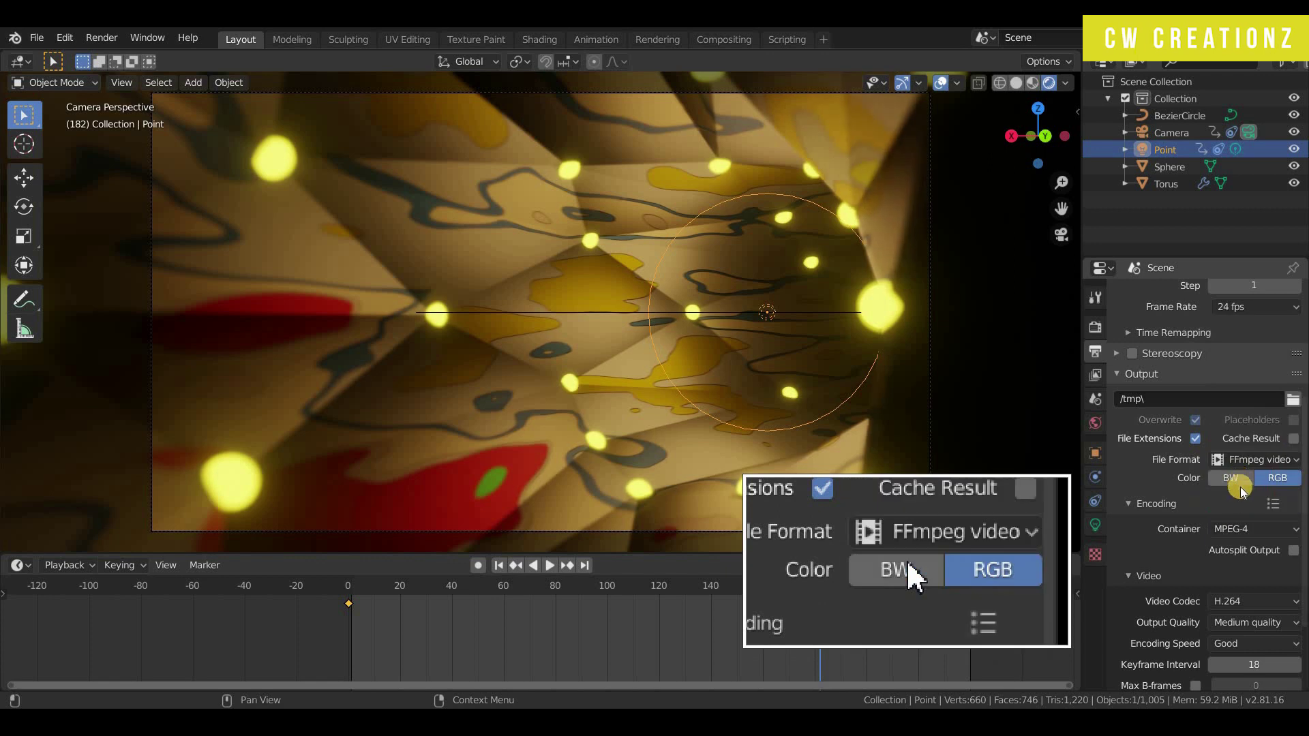
# Use Perceptually lossless quality and the blender materials folder as output path
pyautogui.scroll(-2, 1247, 559)
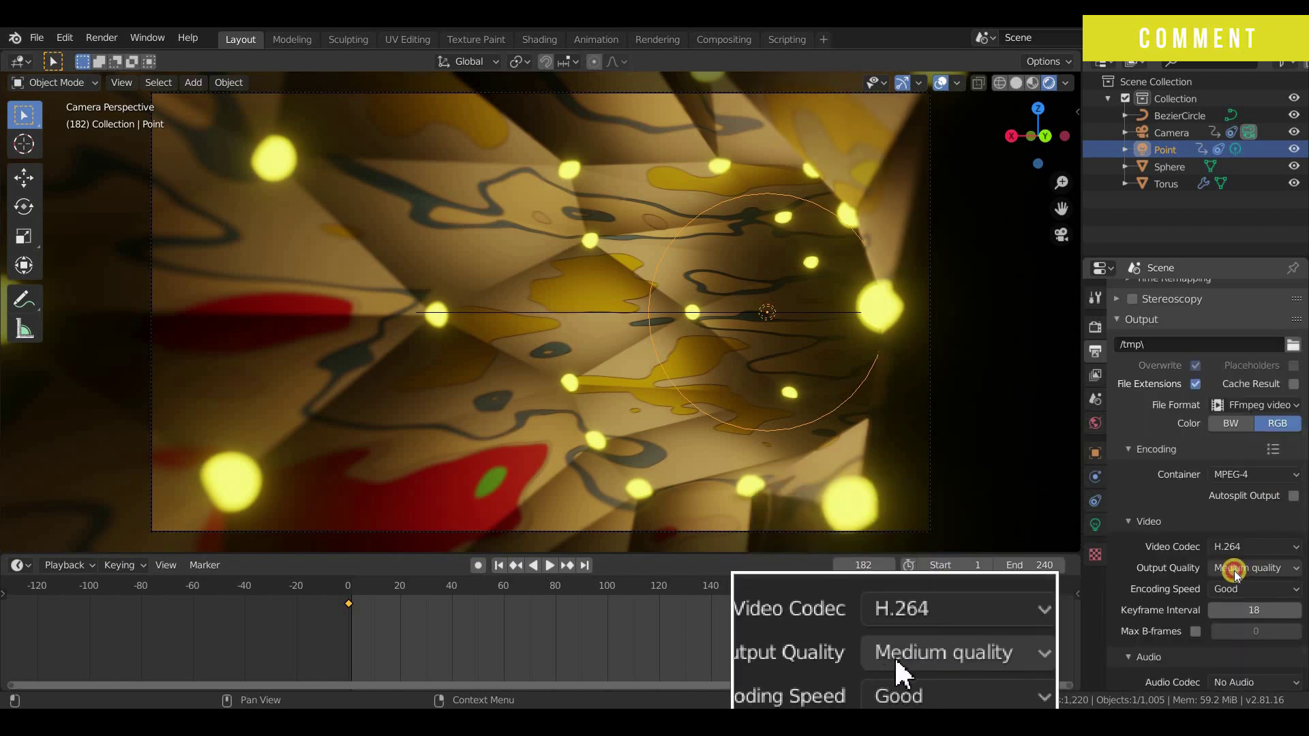
pyautogui.click(1235, 572)
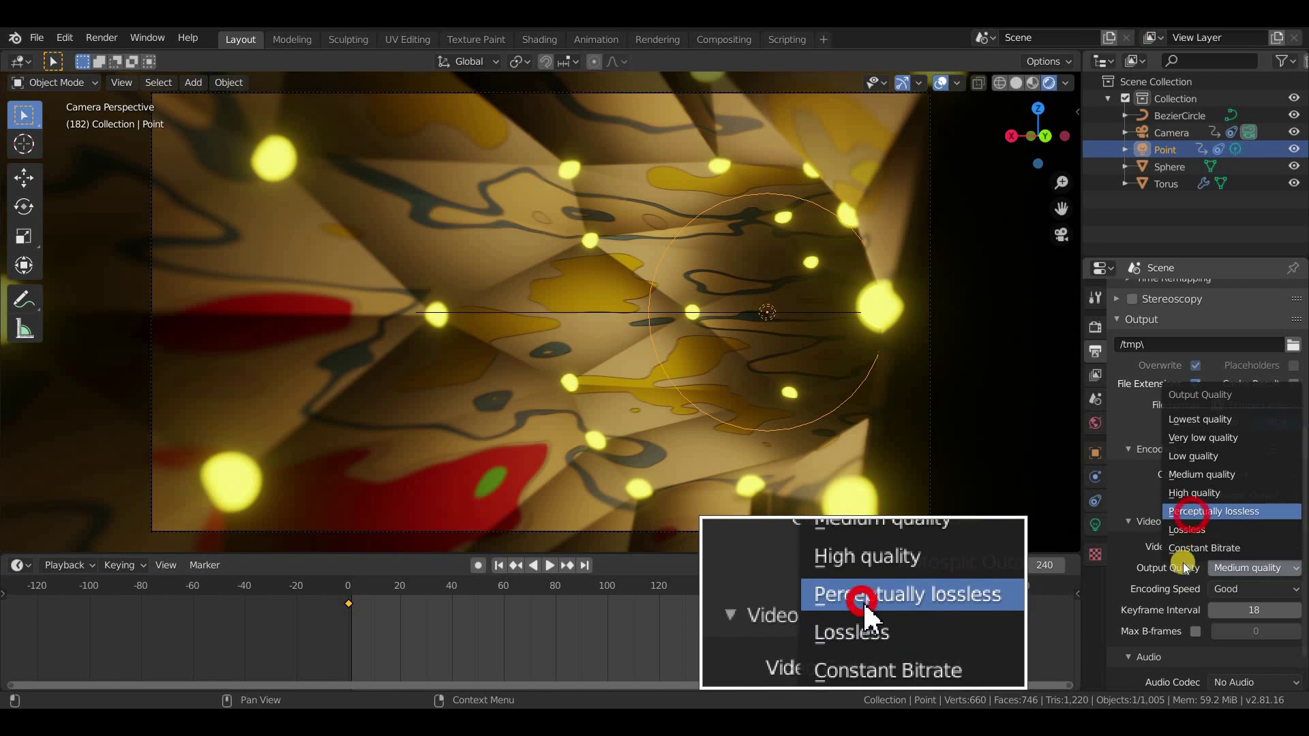
pyautogui.click(1193, 516)
pyautogui.scroll(-2, 1181, 581)
pyautogui.scroll(8, 1295, 554)
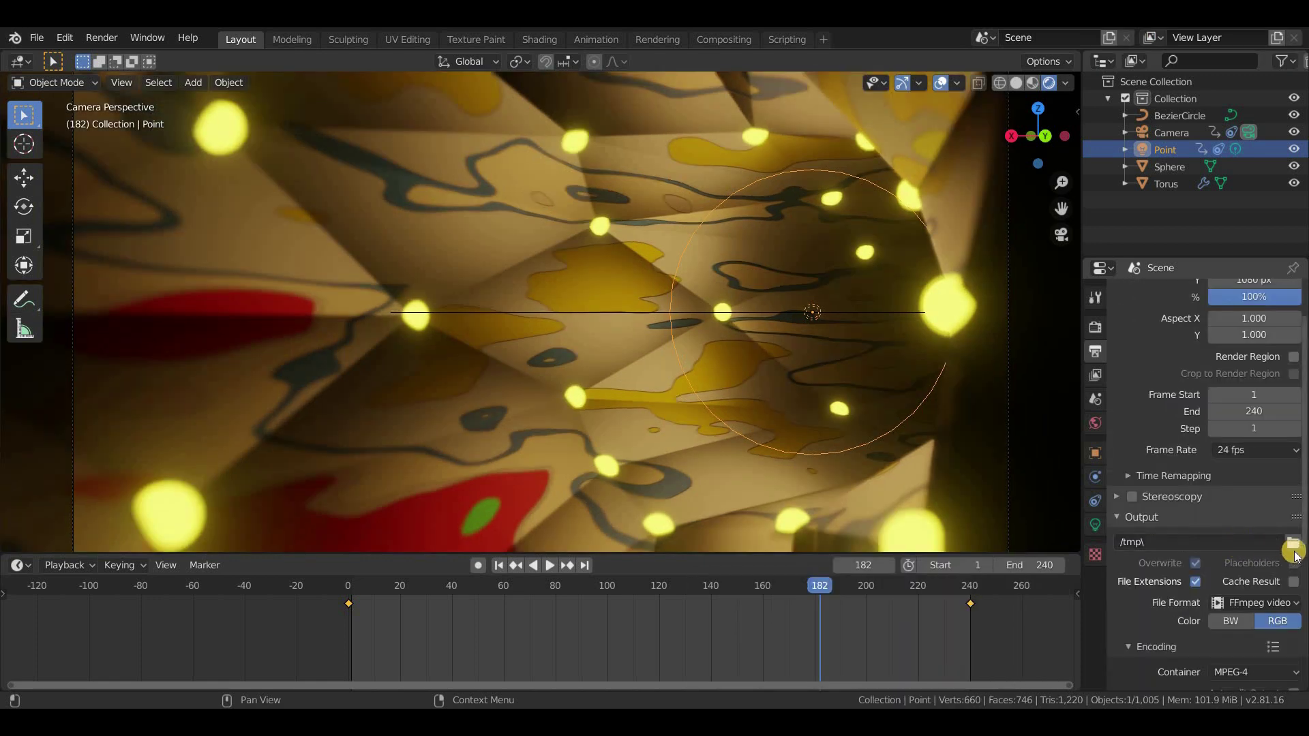
pyautogui.click(1293, 543)
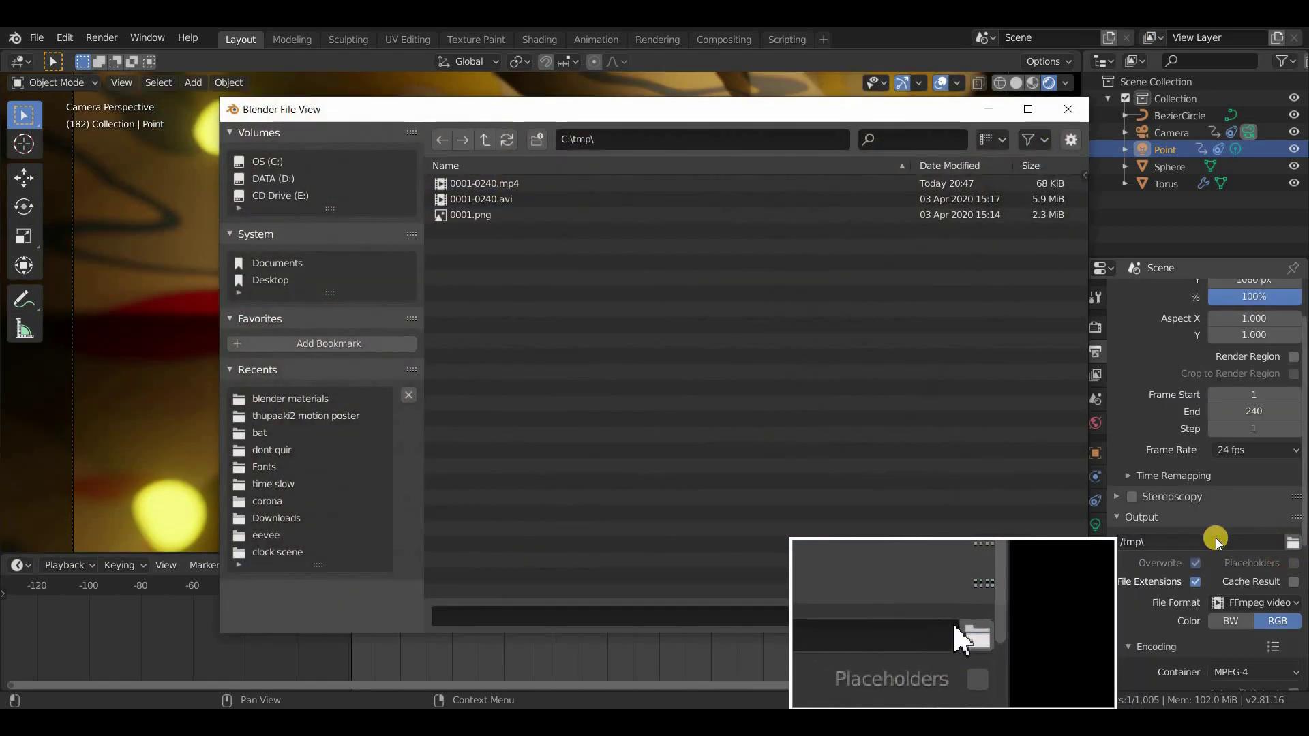
pyautogui.click(614, 139)
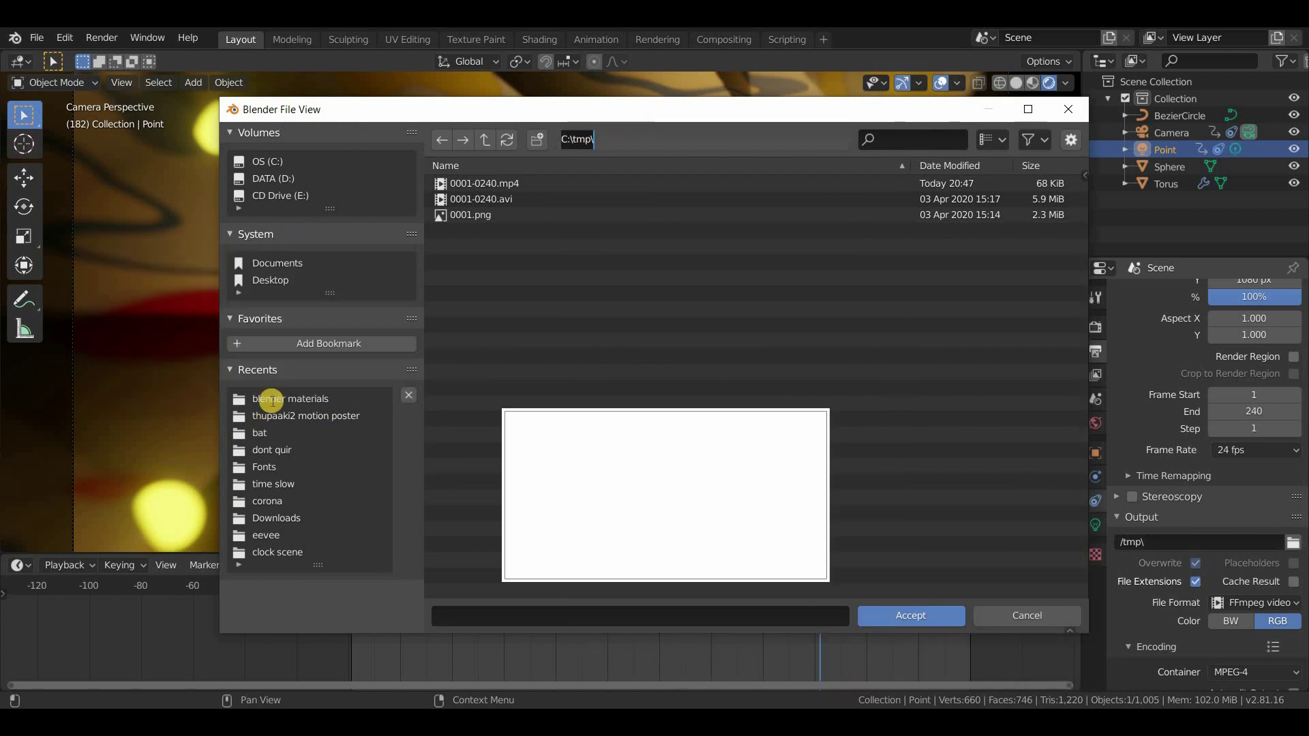
pyautogui.click(272, 401)
pyautogui.click(879, 614)
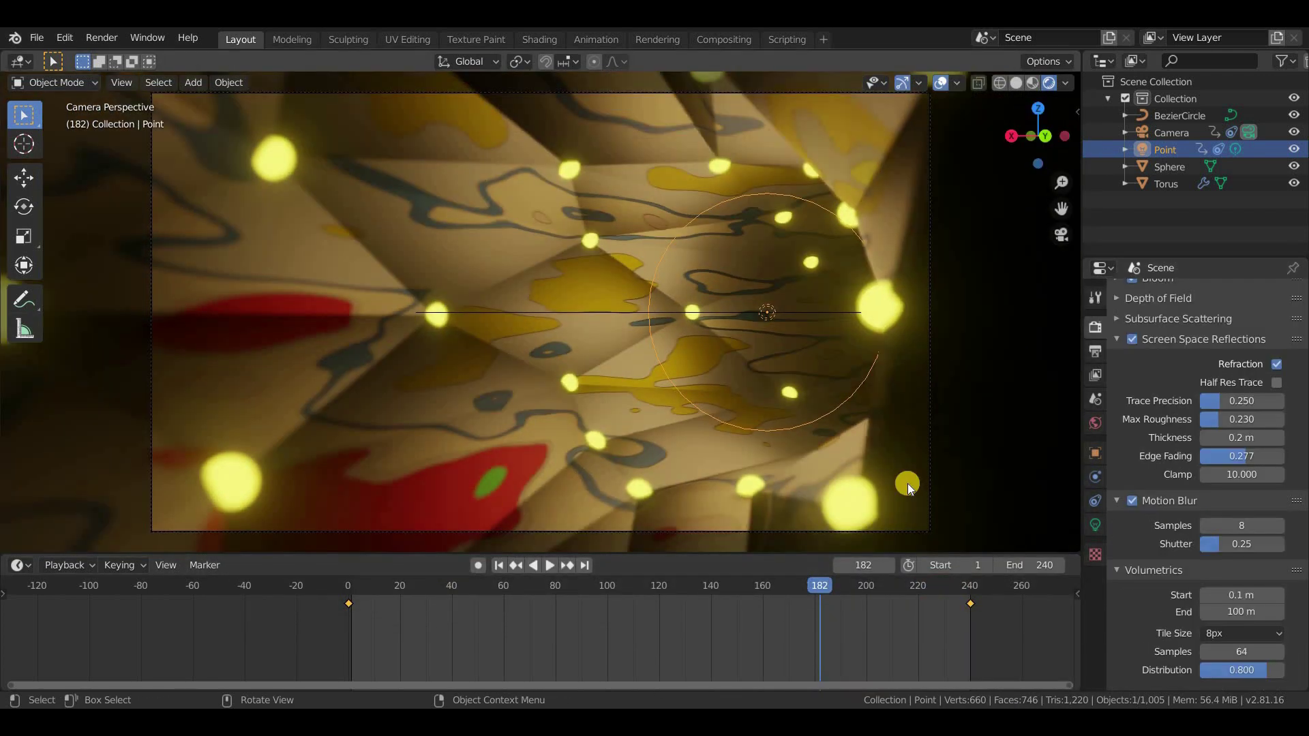
# Set Volumetric Shadow samples and Eevee Render samples both to 120
pyautogui.scroll(-5, 1231, 582)
pyautogui.scroll(-3, 1227, 559)
pyautogui.write('120')
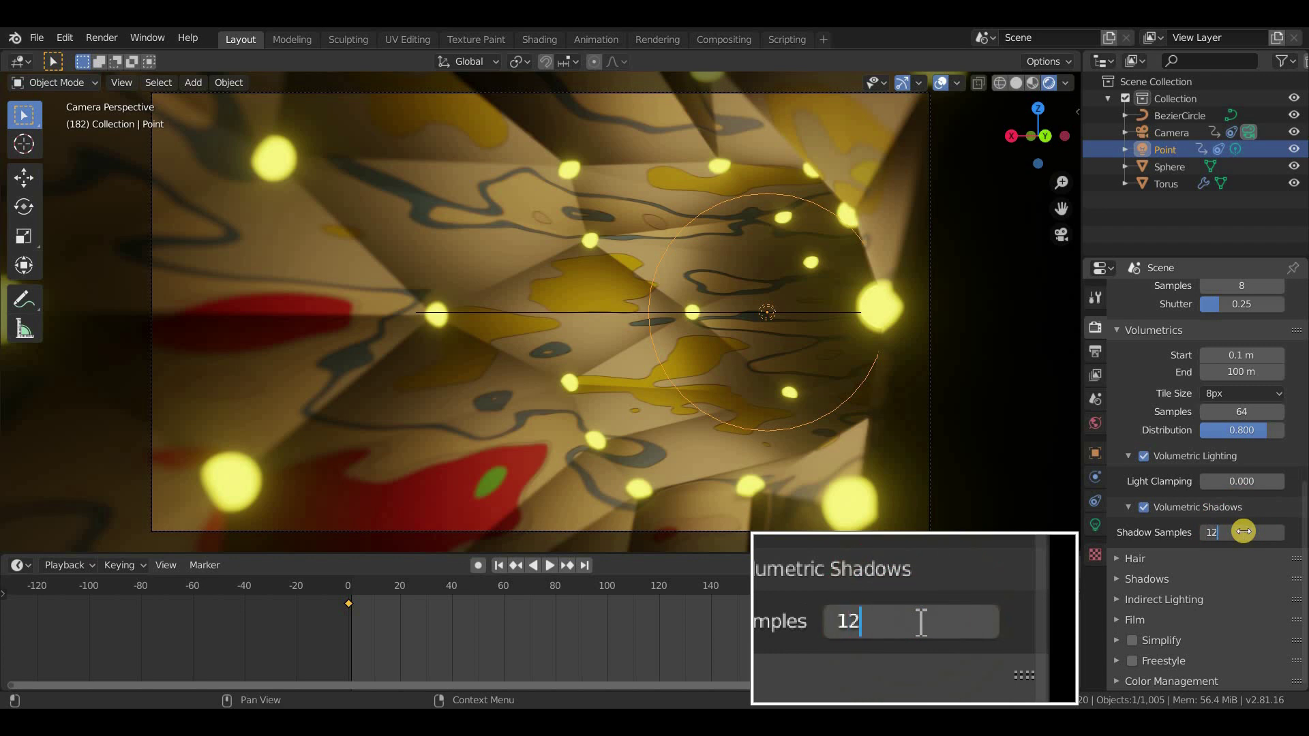
pyautogui.press('Return')
pyautogui.scroll(5, 1245, 409)
pyautogui.scroll(5, 1254, 314)
pyautogui.write('120')
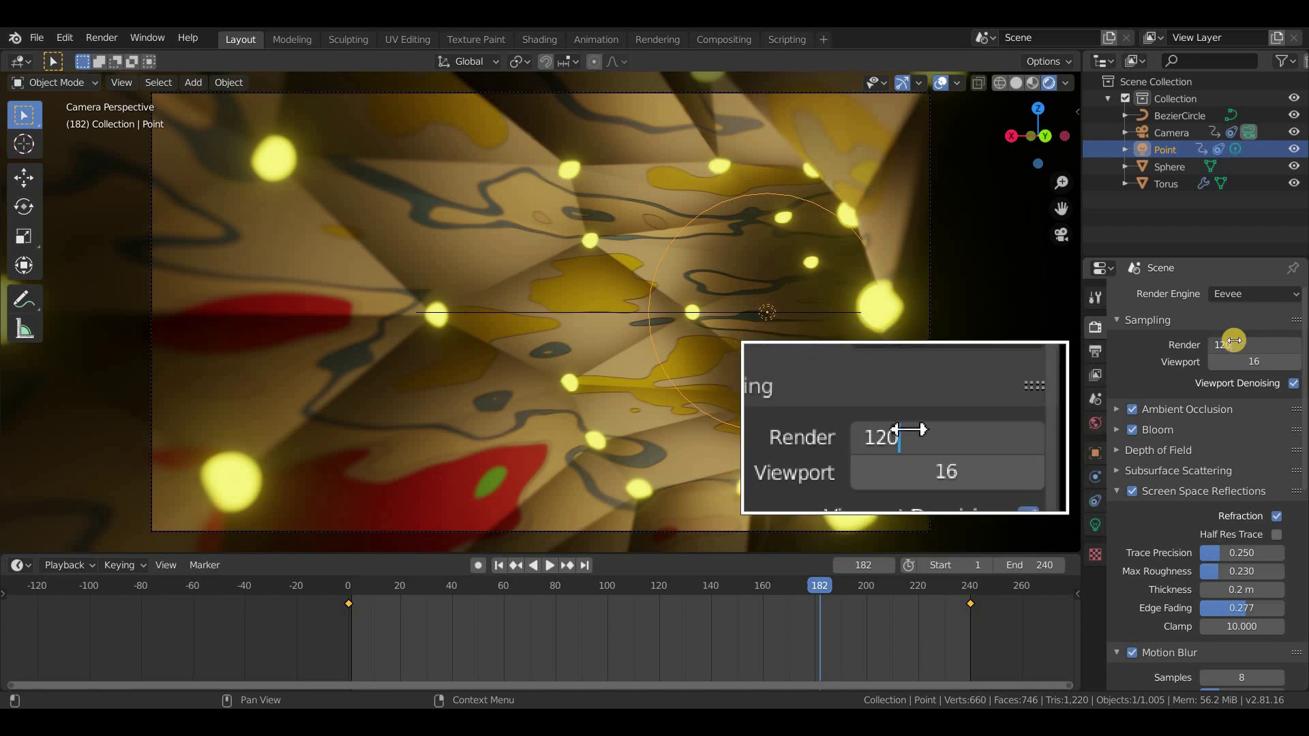
pyautogui.press('Return')
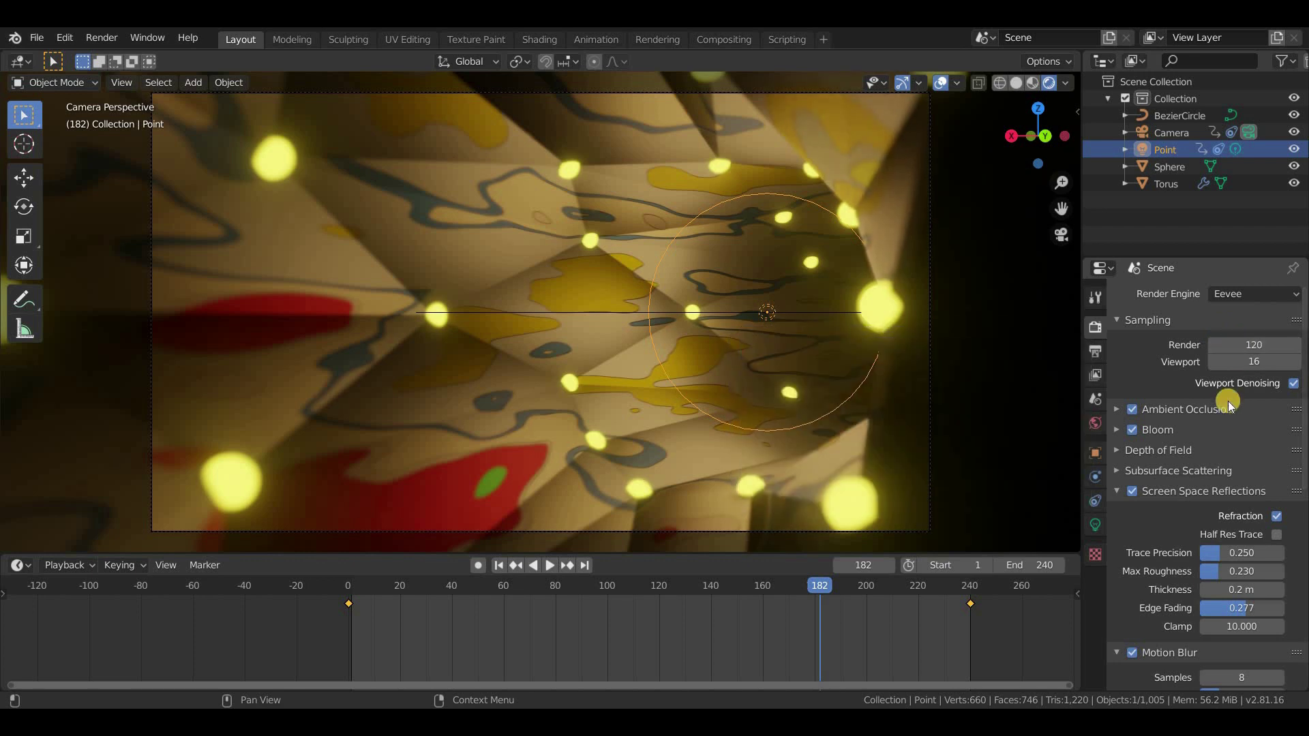
pyautogui.scroll(-3, 1229, 405)
pyautogui.scroll(-5, 1227, 418)
pyautogui.scroll(-4, 1227, 423)
pyautogui.click(1094, 351)
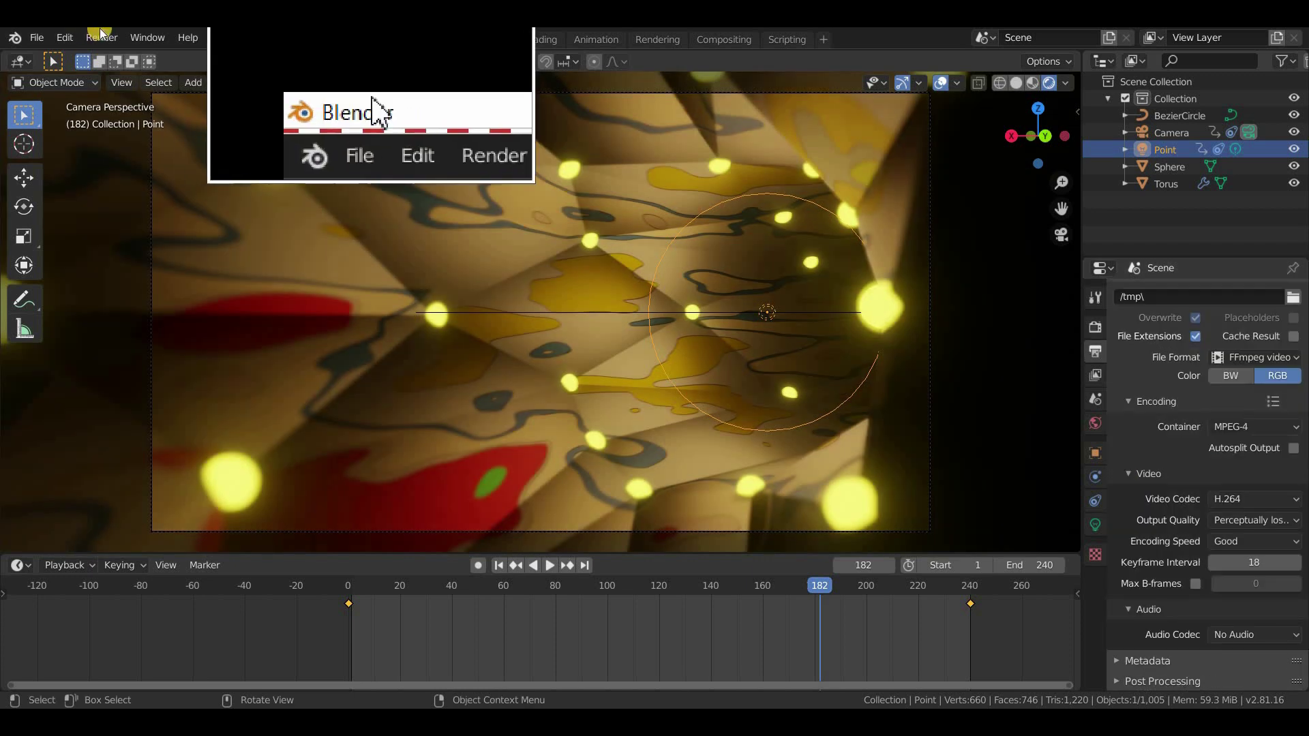
# Start Render Animation from the Render menu to render all frames
pyautogui.click(101, 37)
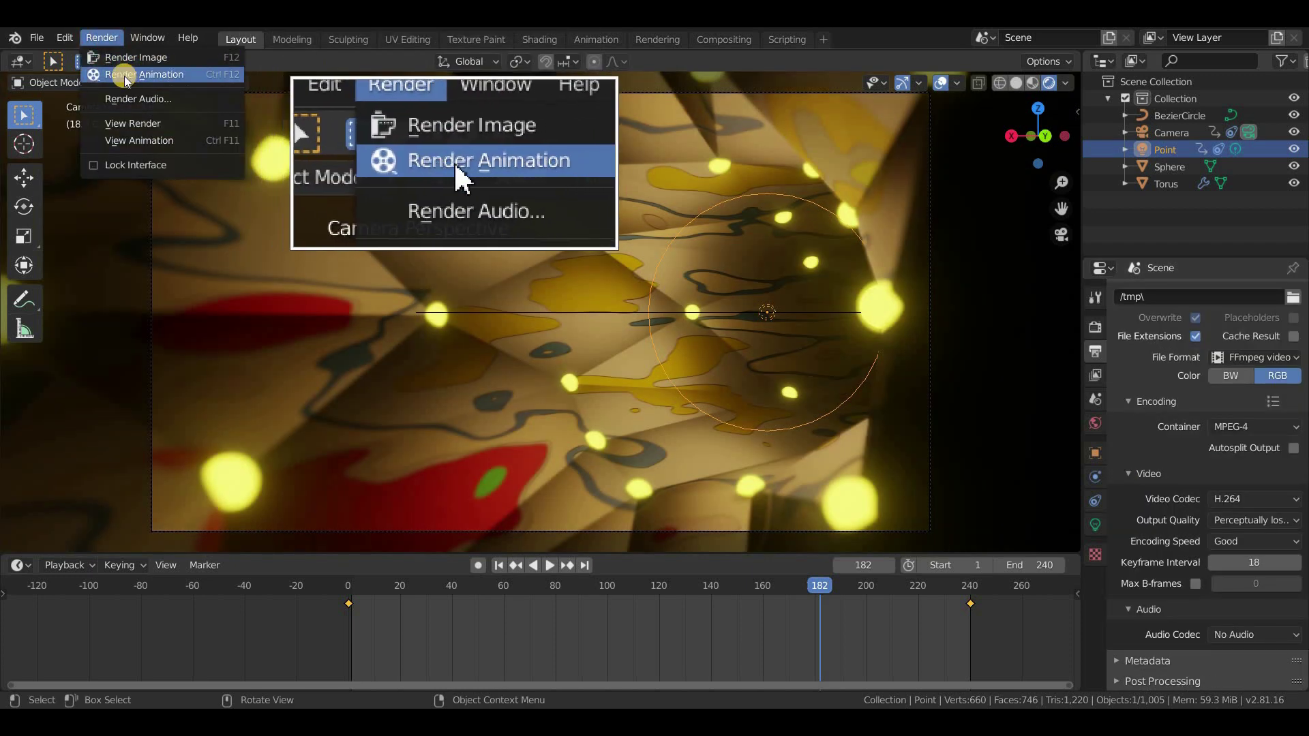
pyautogui.click(125, 77)
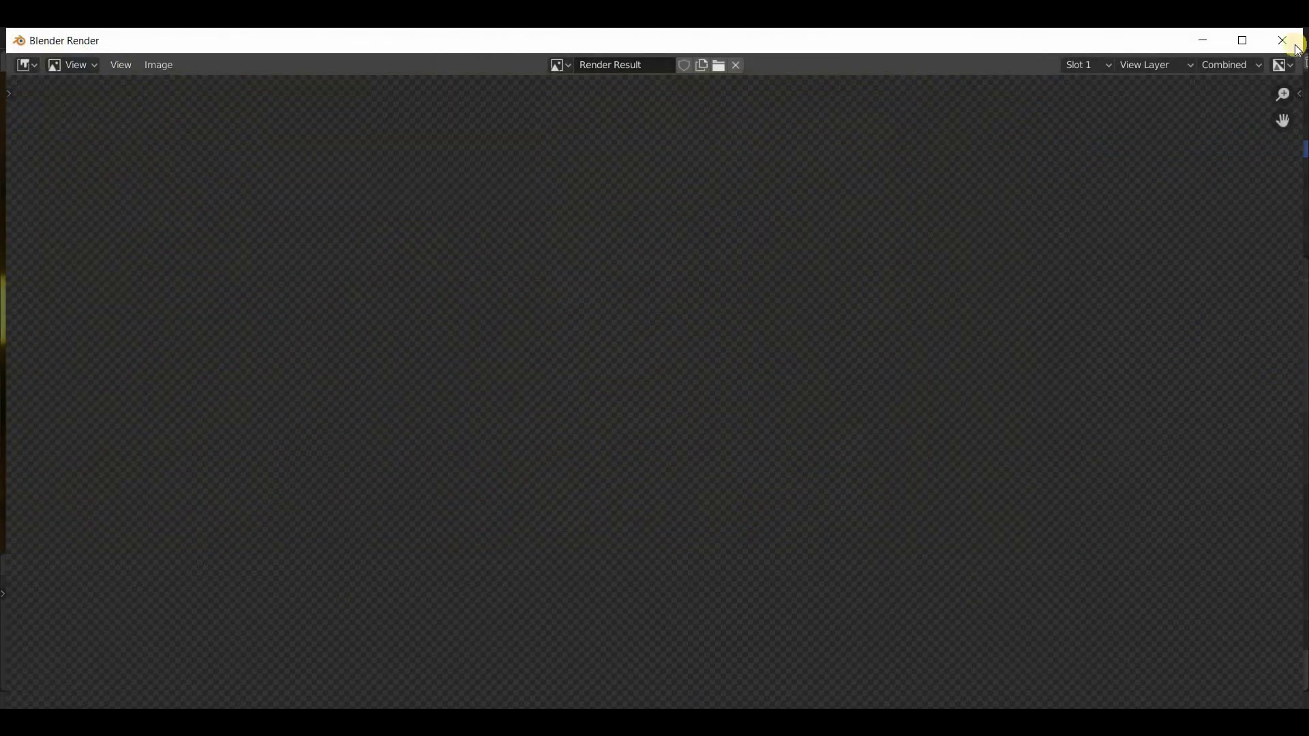